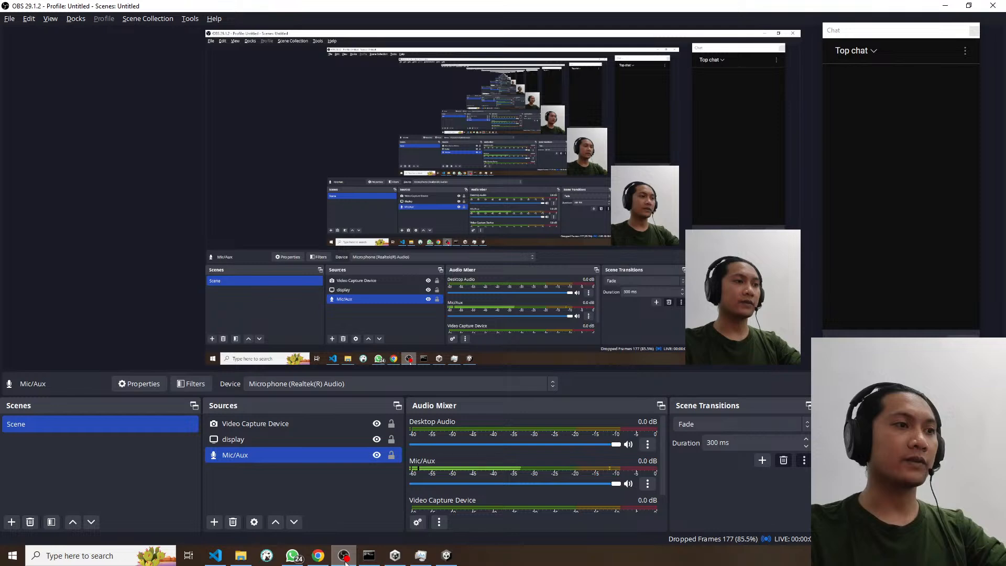
Step: Switch to Chrome, refresh the channel's live list, open the Belajar Unity#1 stream and copy its URL
left_click(317, 9)
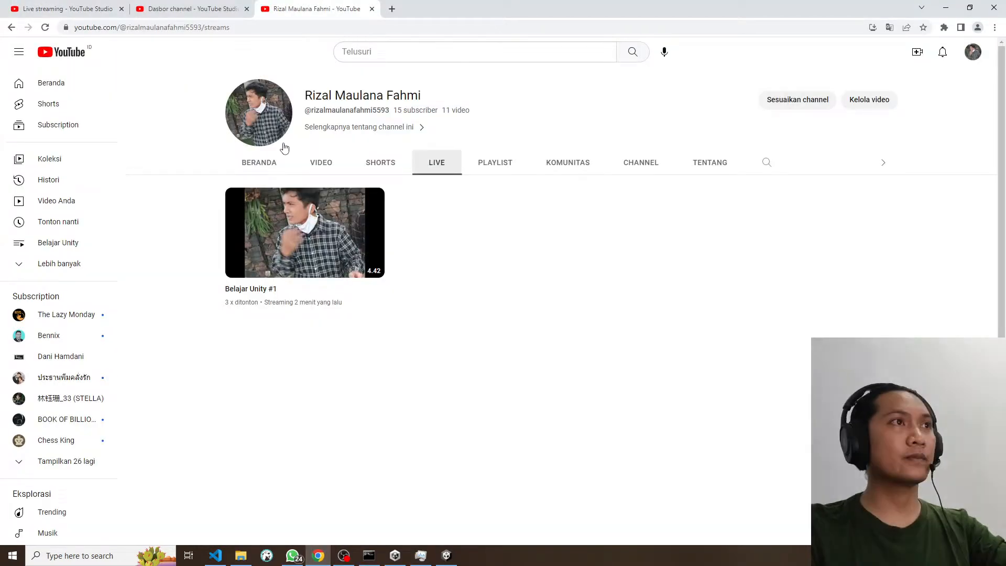
key("F5")
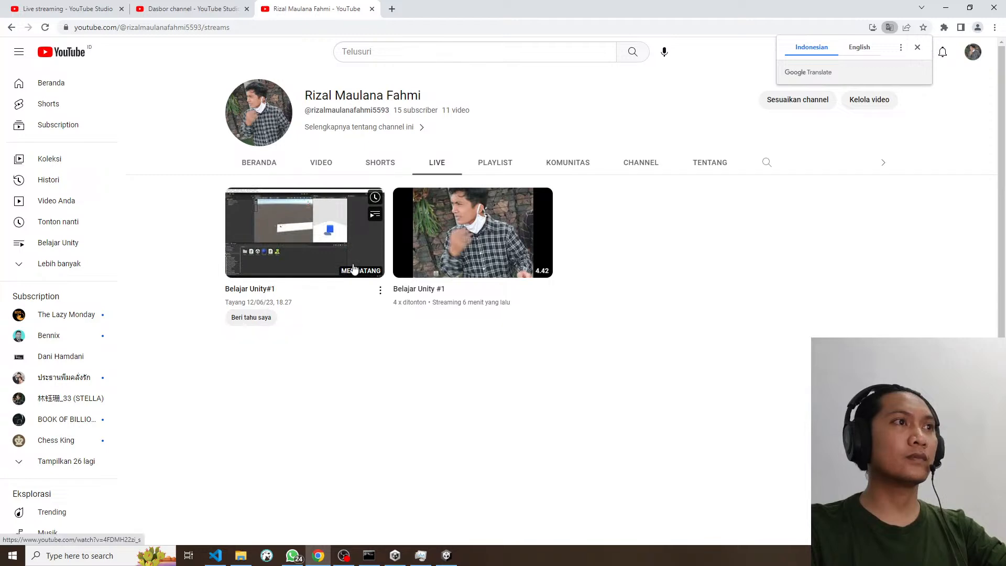
left_click(314, 267)
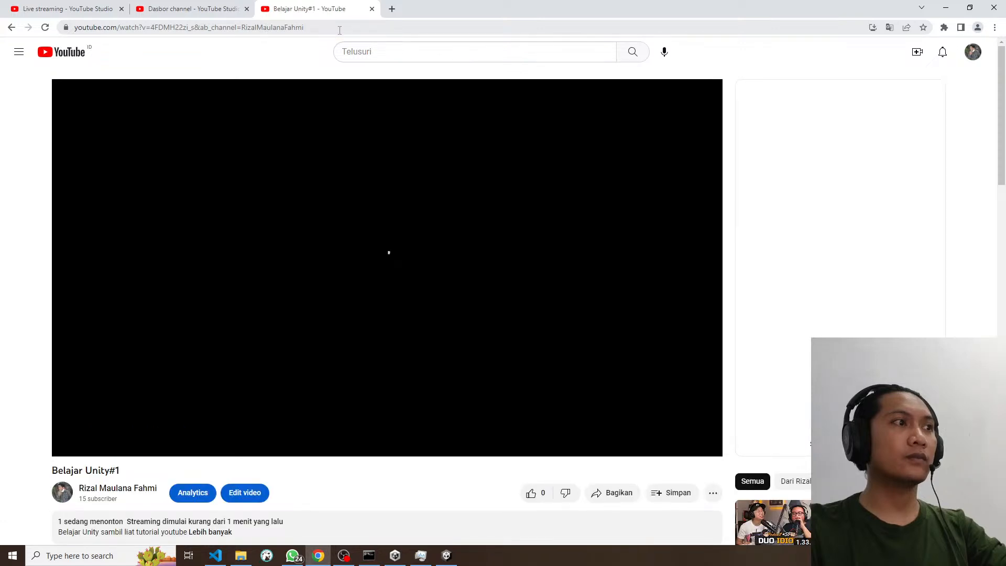
left_click(339, 30)
key("ctrl+c")
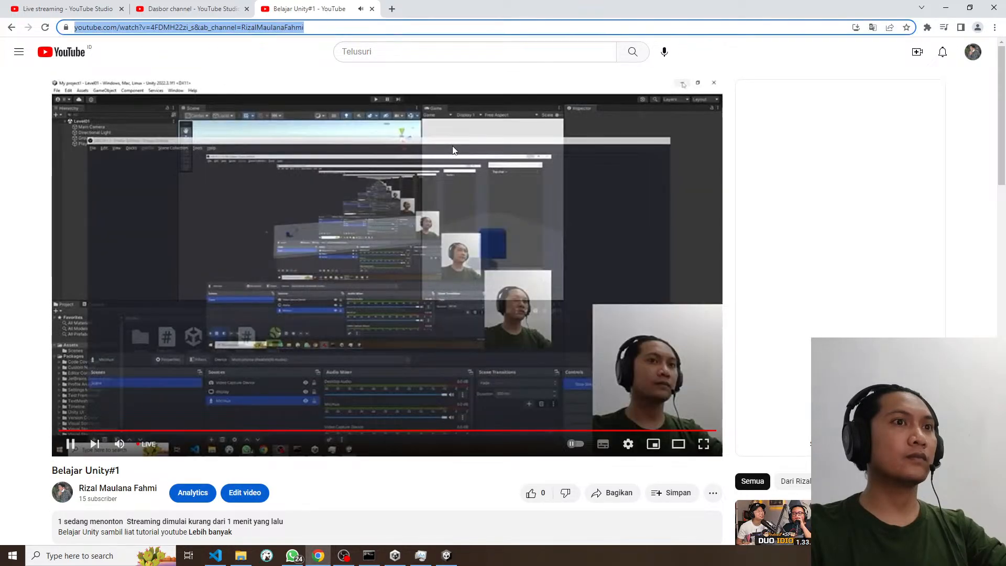
Step: Close the stream's watch page and send the copied stream link in the open WhatsApp conversation
key("ctrl+shift+Tab")
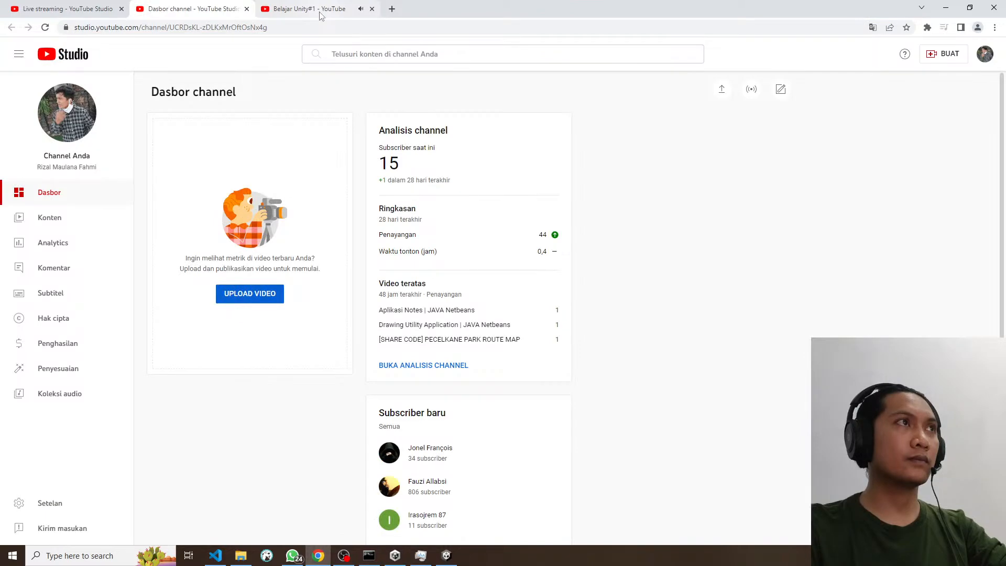
middle_click(322, 15)
key("alt+Tab")
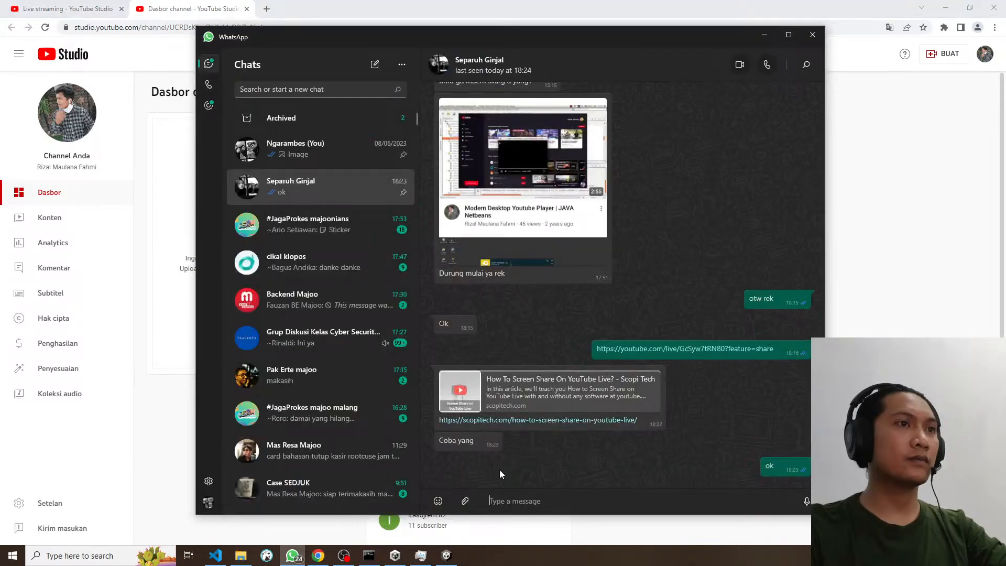
key("ctrl+v")
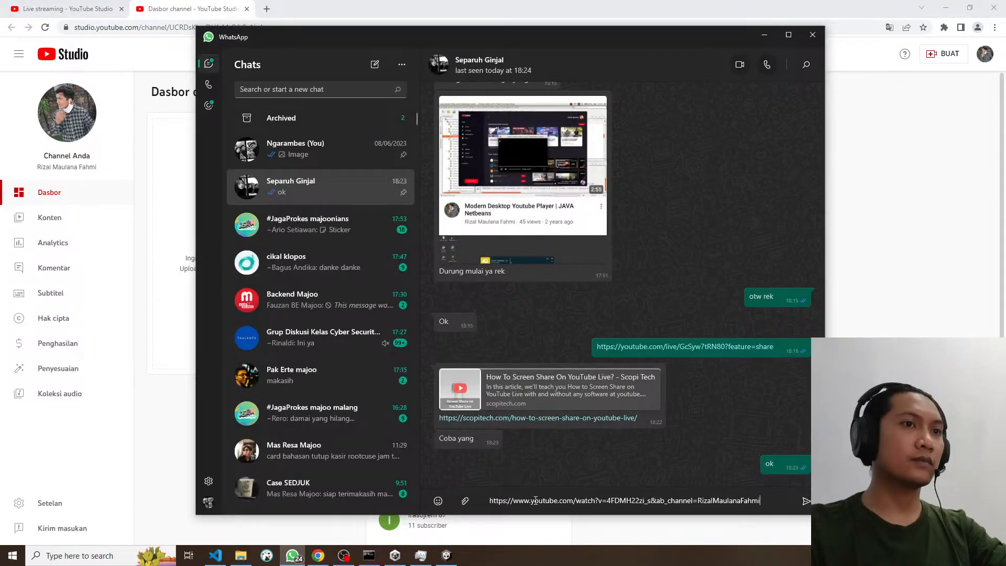
key("Return")
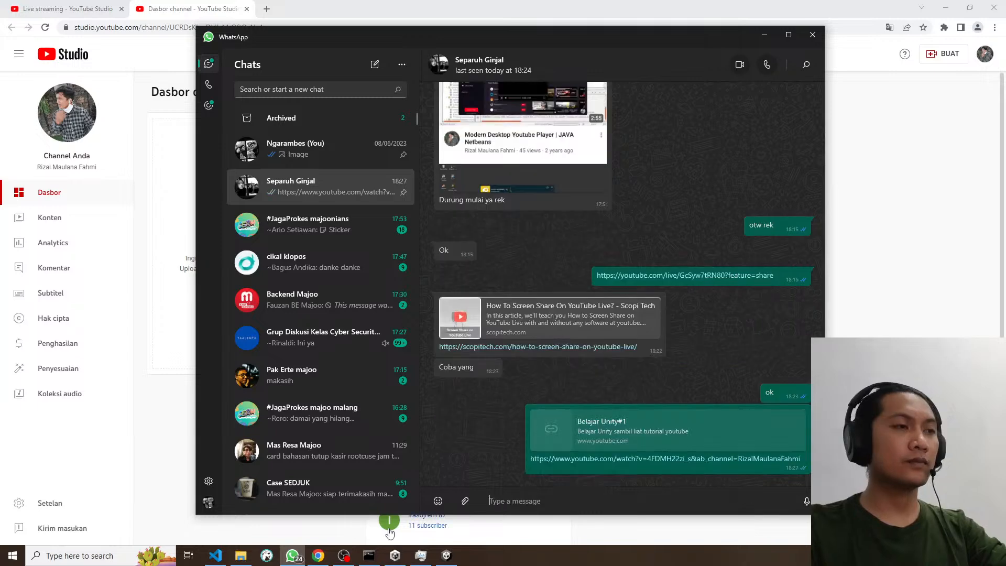
Step: Move the floating Chat window in OBS slightly and minimise OBS to return to the Unity editor
left_click(342, 556)
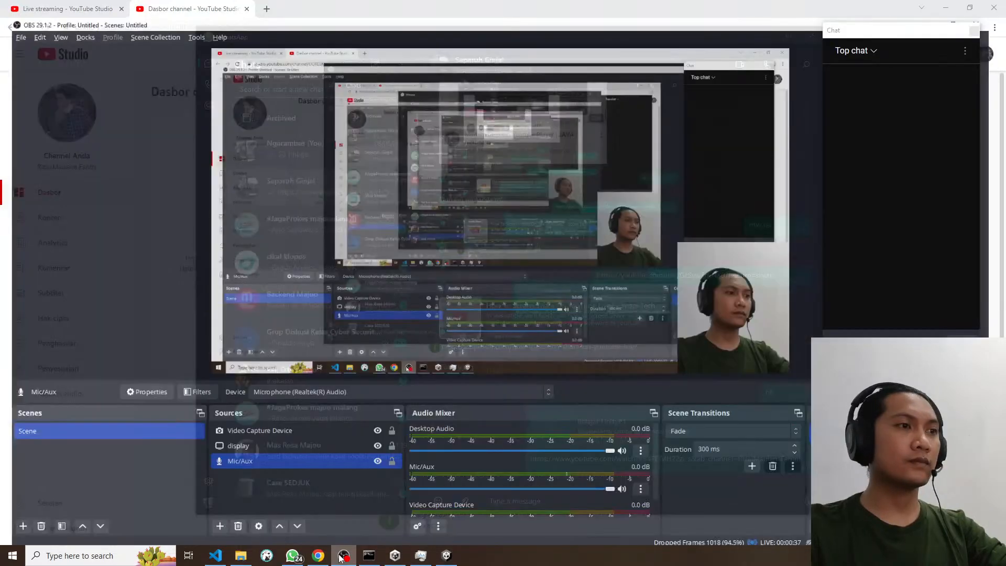
left_click(447, 556)
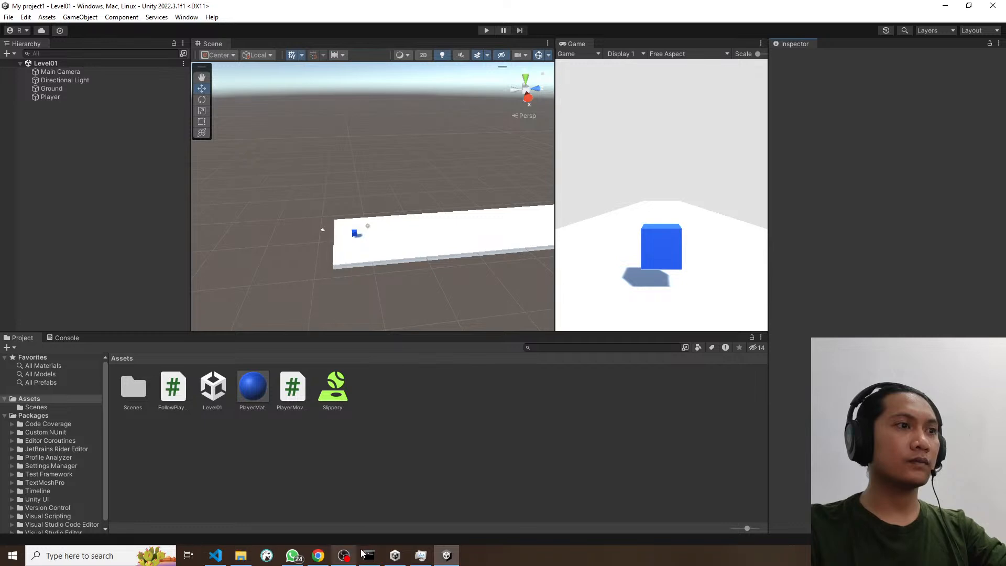
left_click(340, 557)
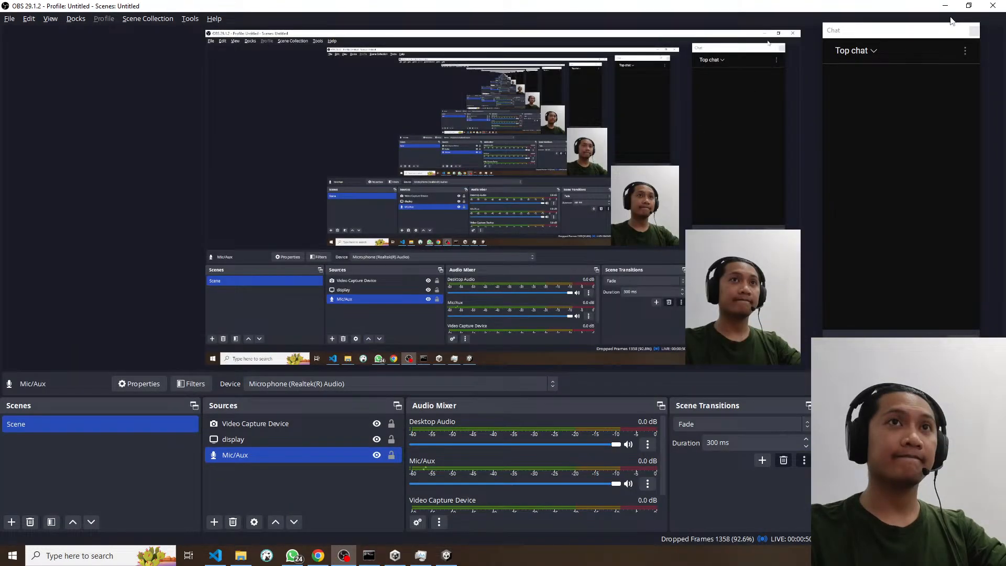
left_click_drag(924, 32, 929, 38)
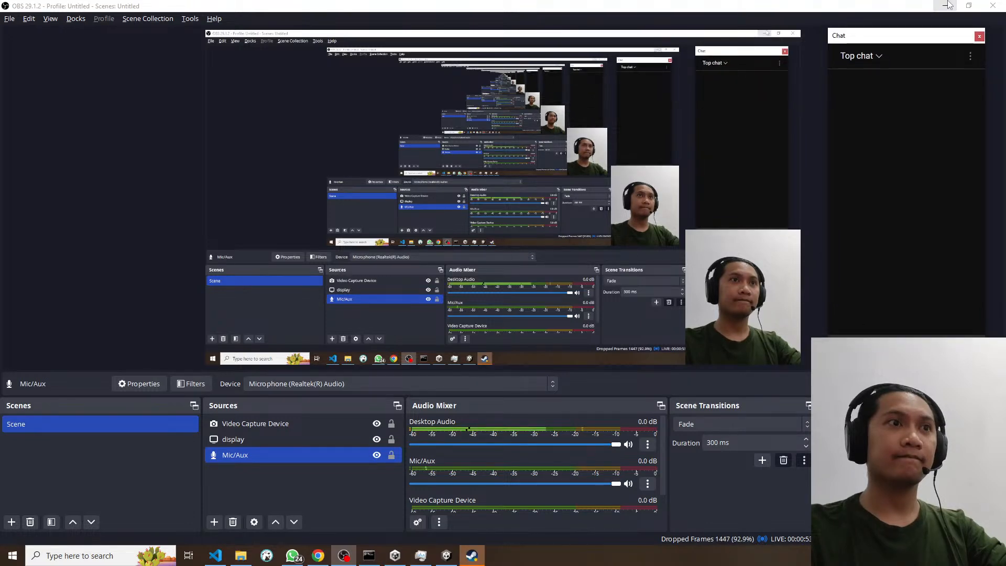
left_click(948, 5)
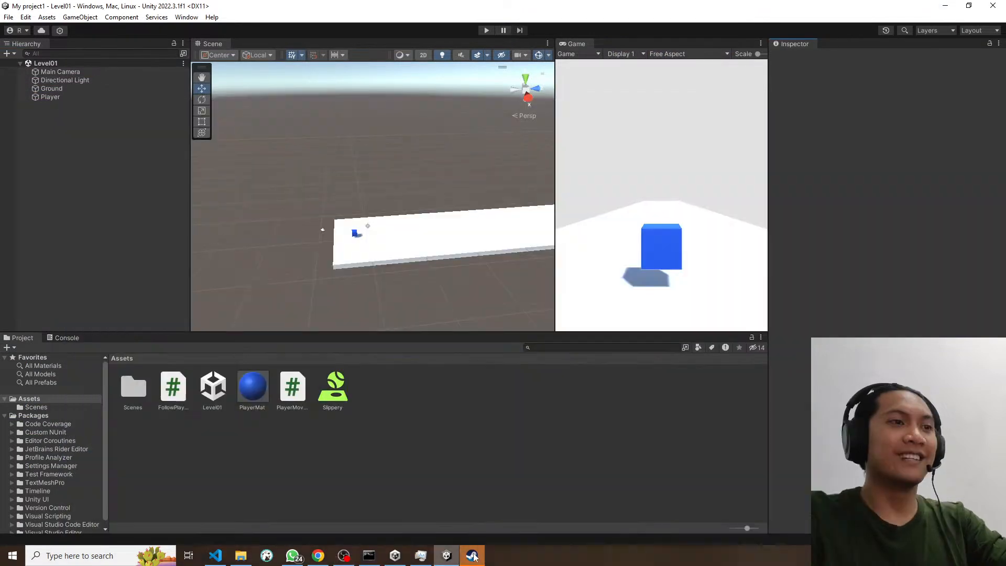
Step: Reply "skip dulu mas wkw" to the contact in Steam chat and close the chat window
left_click(472, 556)
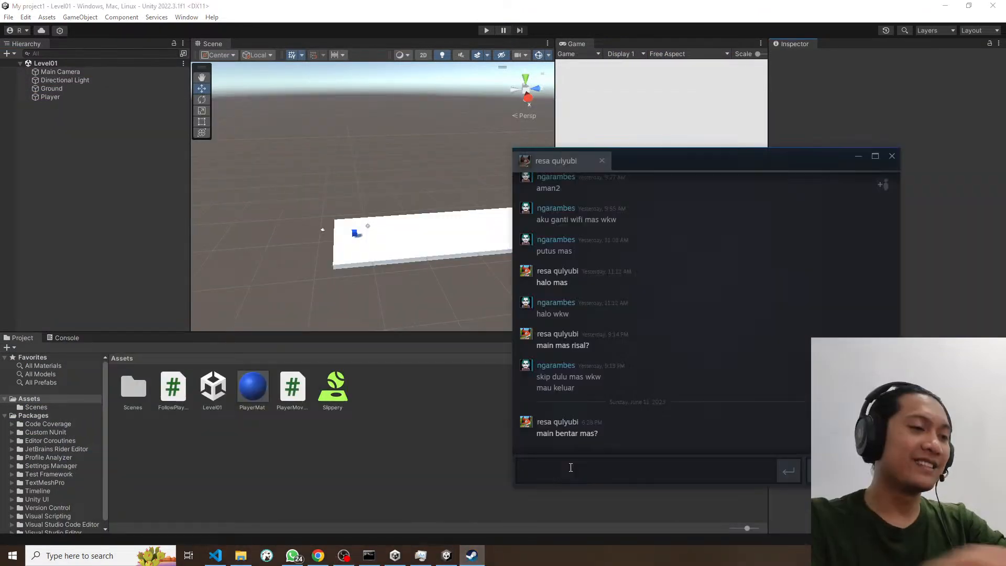
type("skip dulu mas")
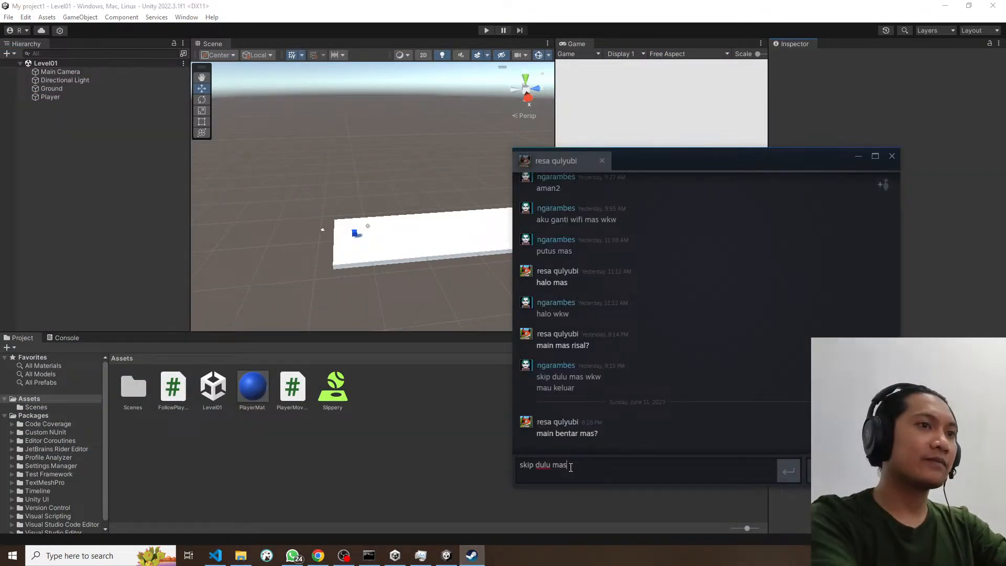
type(" wkwk")
key("Return")
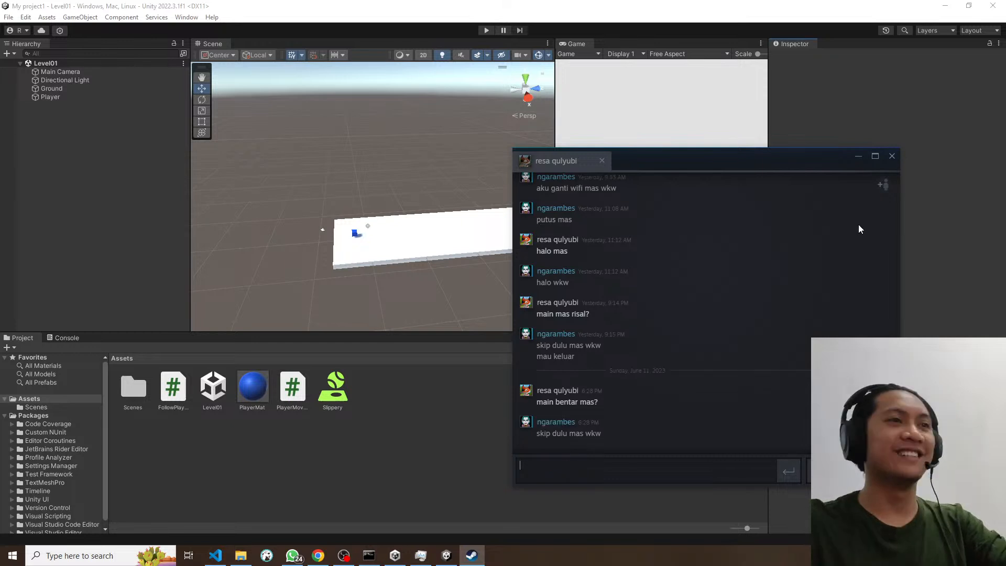
left_click(891, 156)
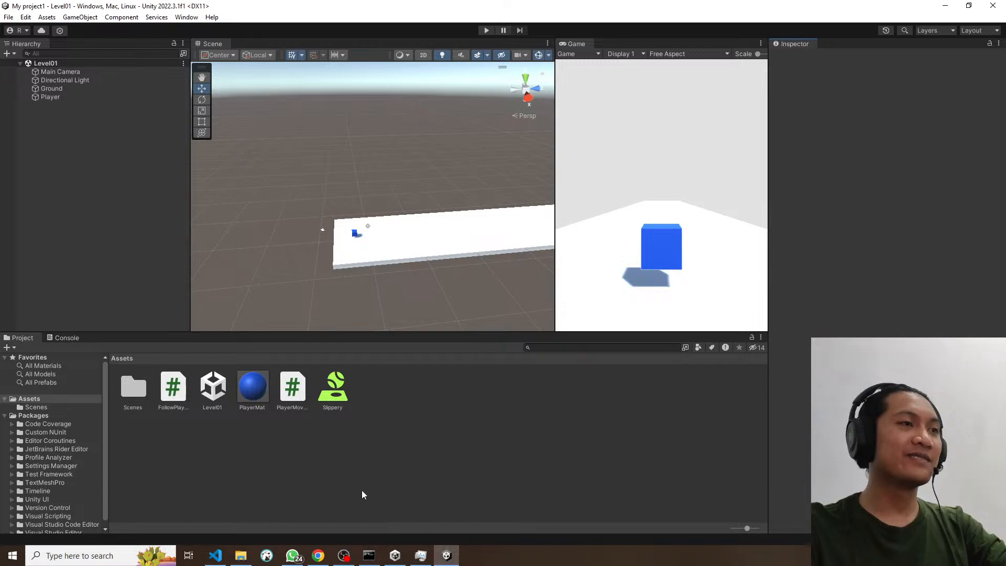
Step: Switch to Chrome, replace the live streaming page with the channel dashboard and close the duplicate dashboard page
left_click(318, 557)
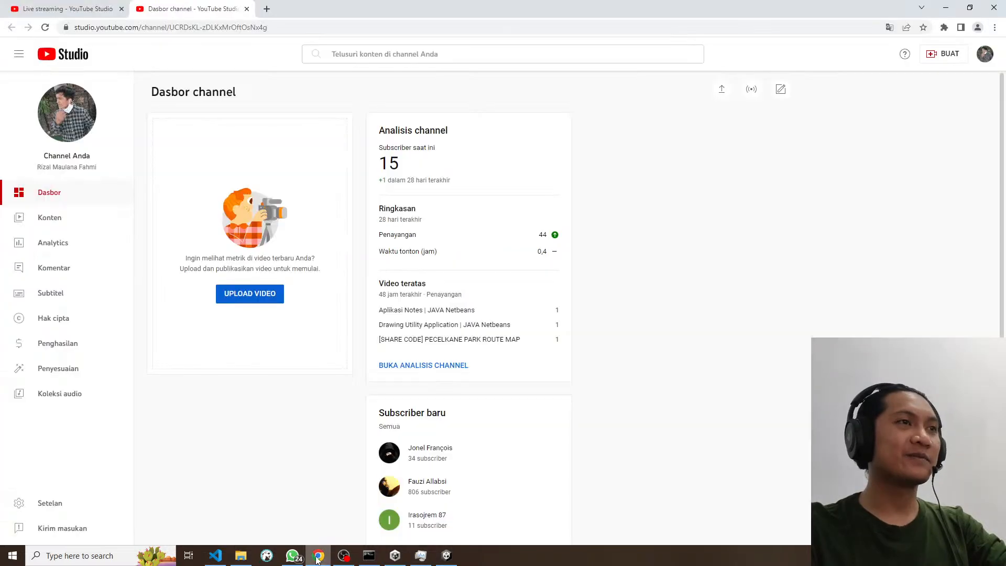
left_click(81, 3)
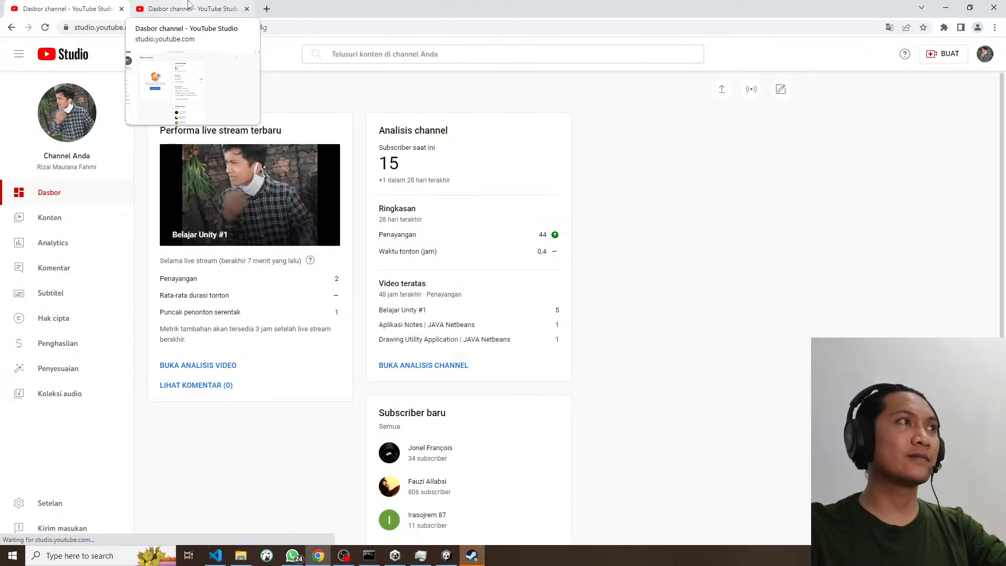
left_click(199, 4)
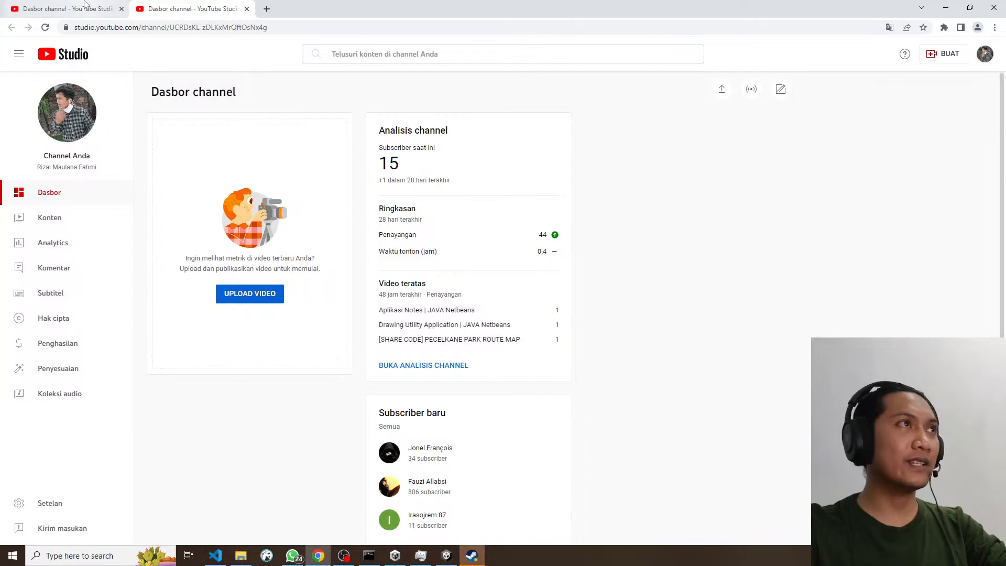
middle_click(178, 7)
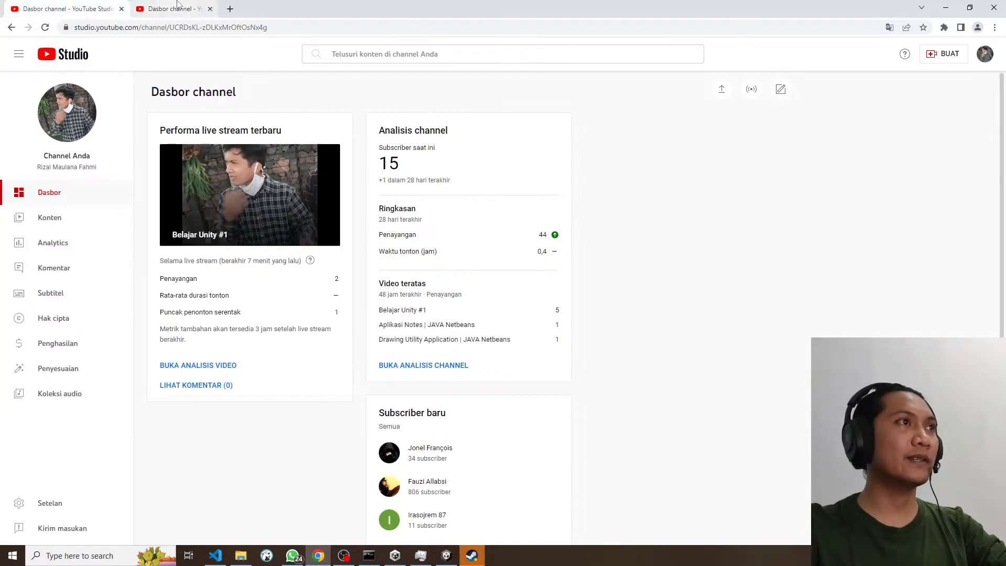
Step: Check the WhatsApp conversation and the stream's live chat in OBS for viewer replies
left_click(292, 555)
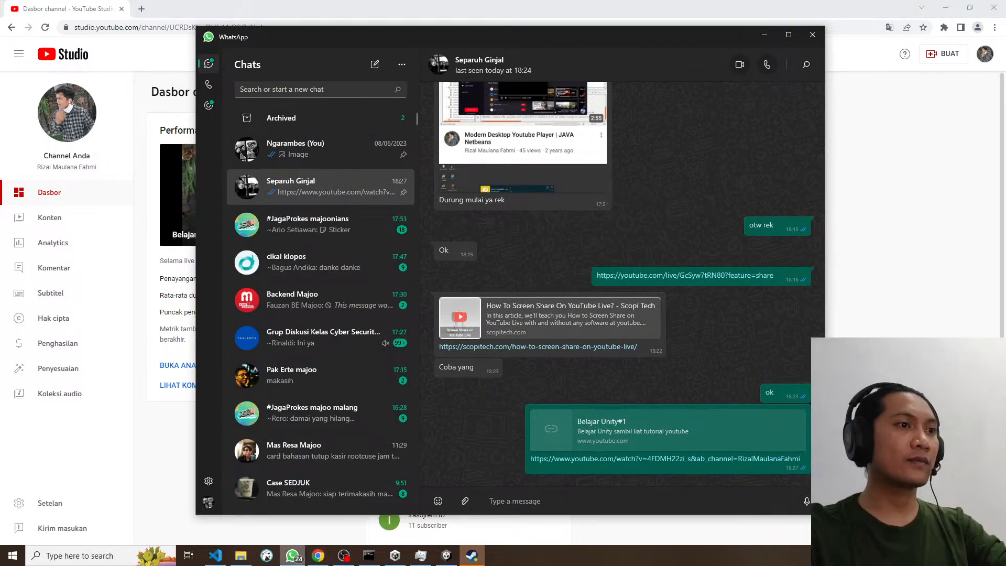
left_click(350, 557)
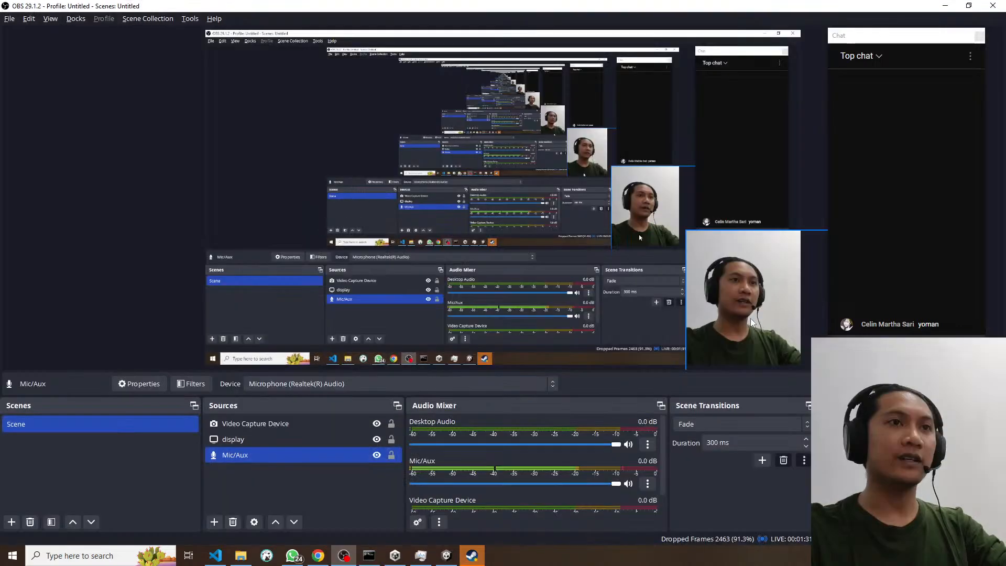
left_click(946, 5)
left_click(448, 555)
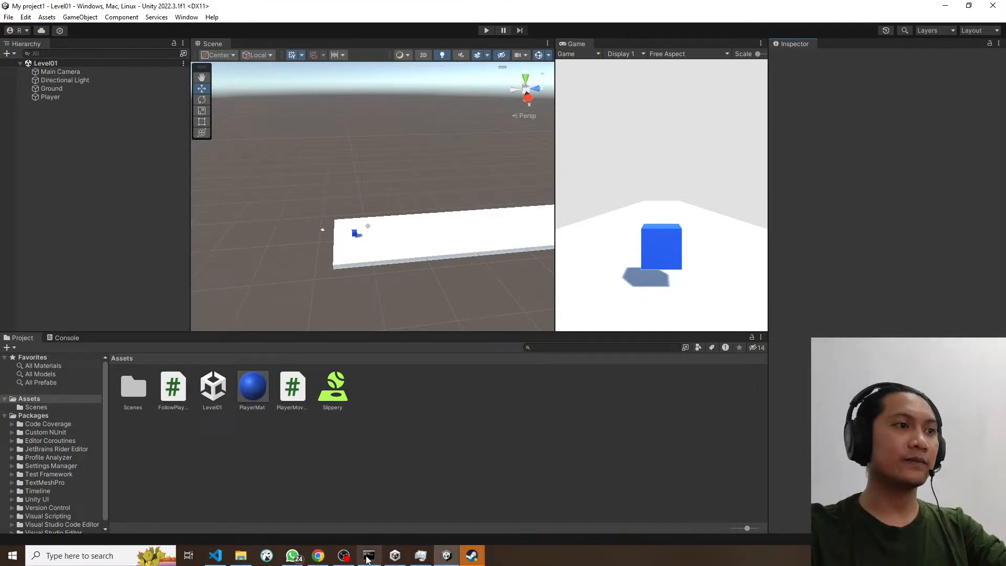
left_click(344, 557)
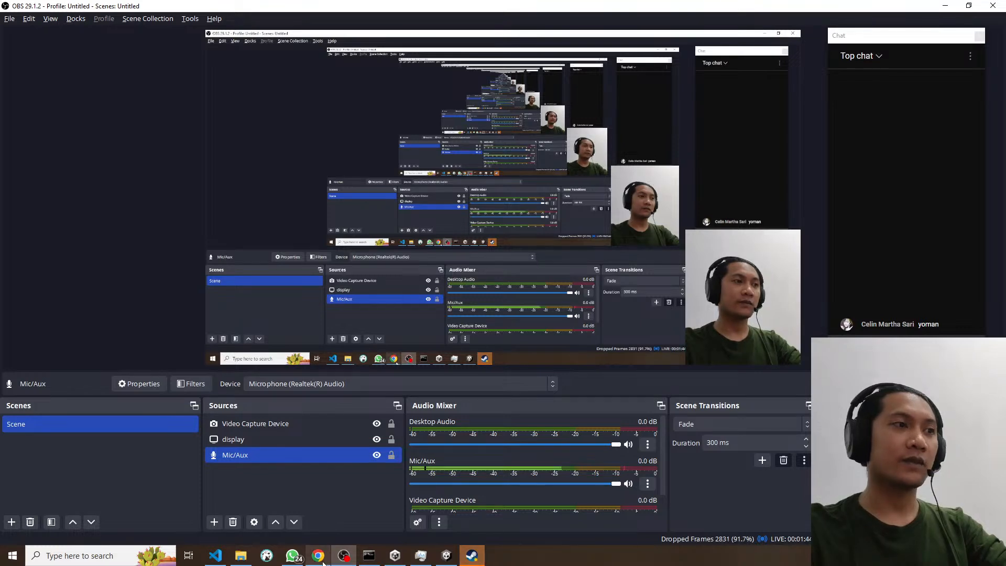
Step: Read the contact's new message in Steam chat and close the chat window
left_click(320, 558)
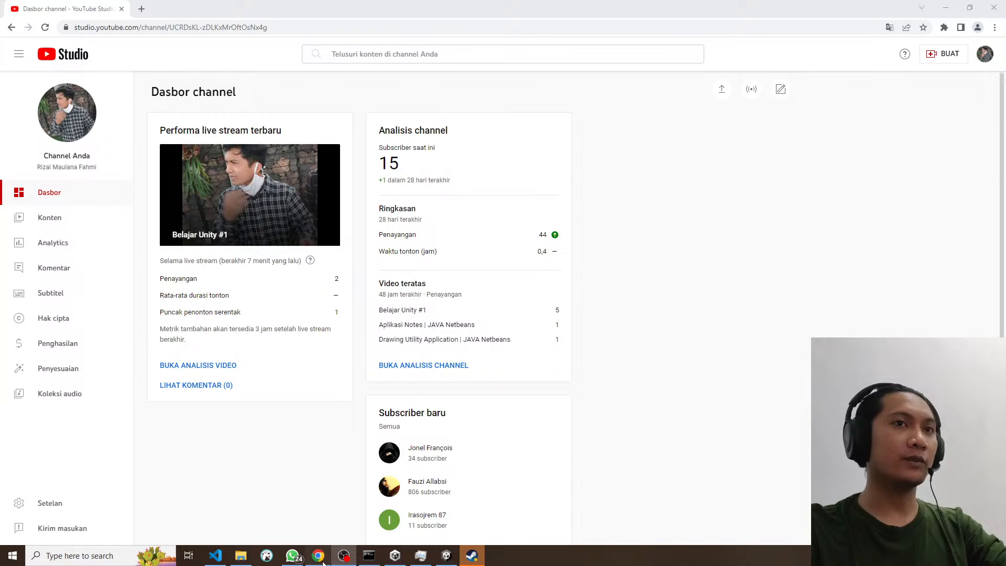
mouse_move(226, 551)
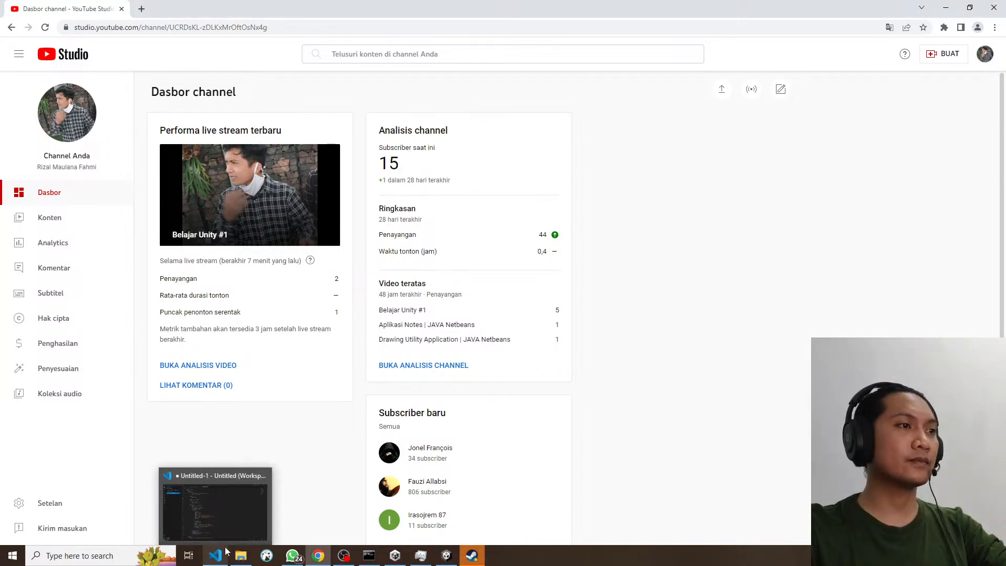
mouse_move(474, 557)
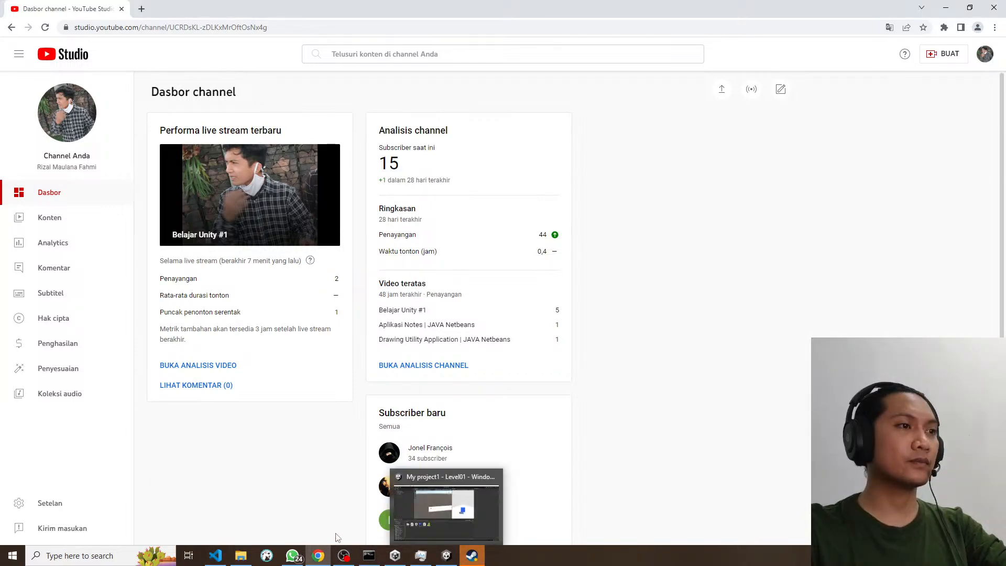
left_click(474, 557)
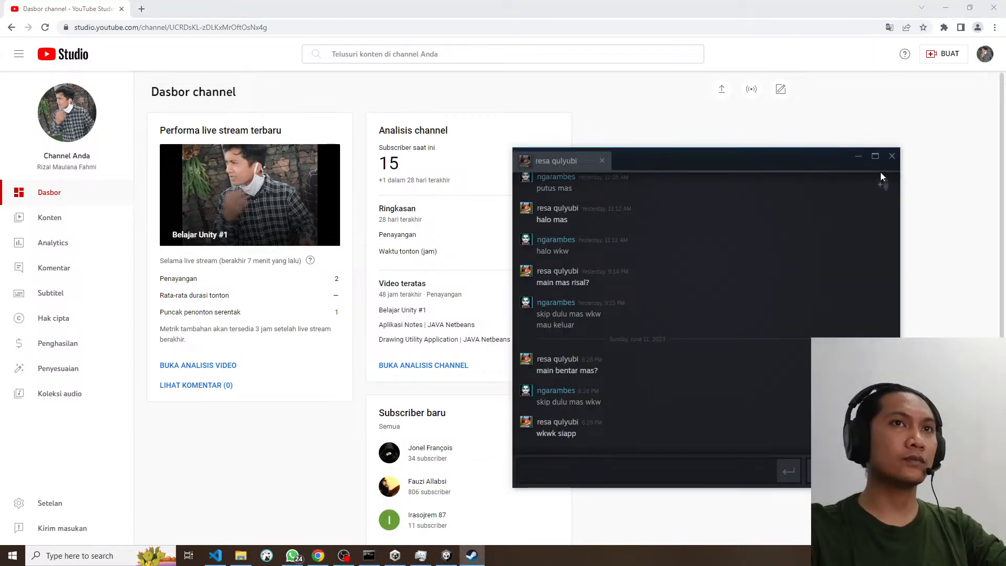
left_click(891, 155)
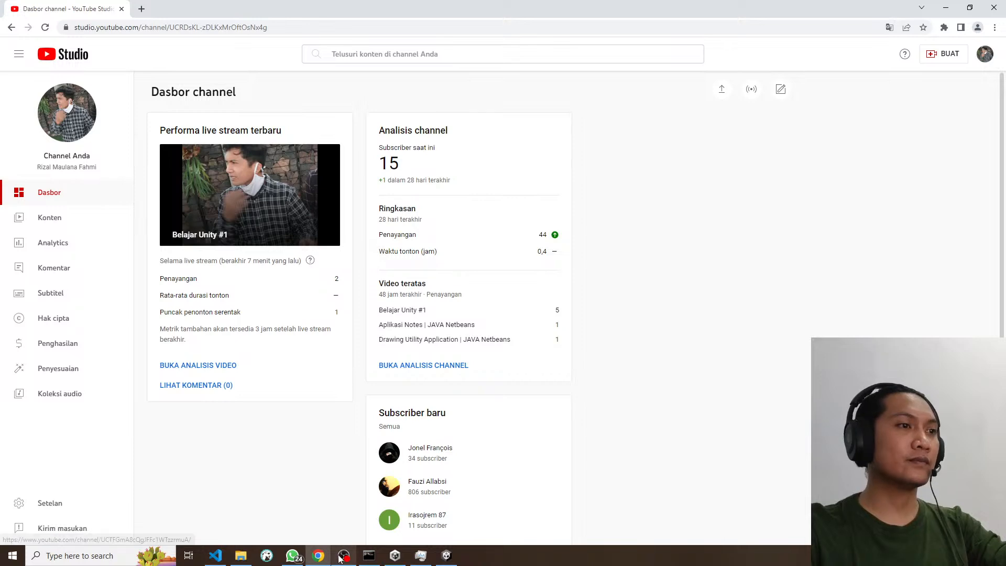
Step: Check the stream's live chat in OBS for new viewer messages and return to Chrome
mouse_move(336, 561)
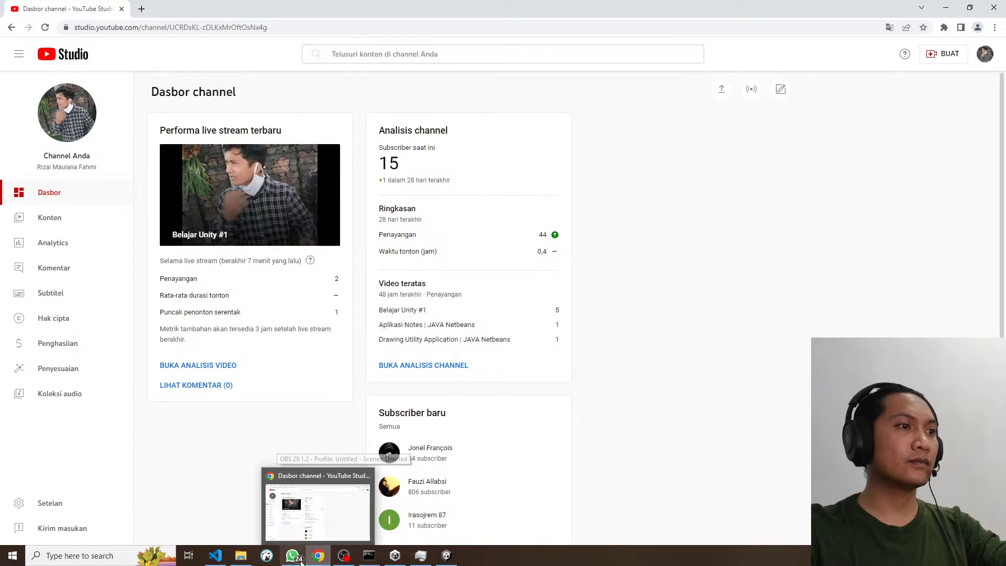
left_click(343, 558)
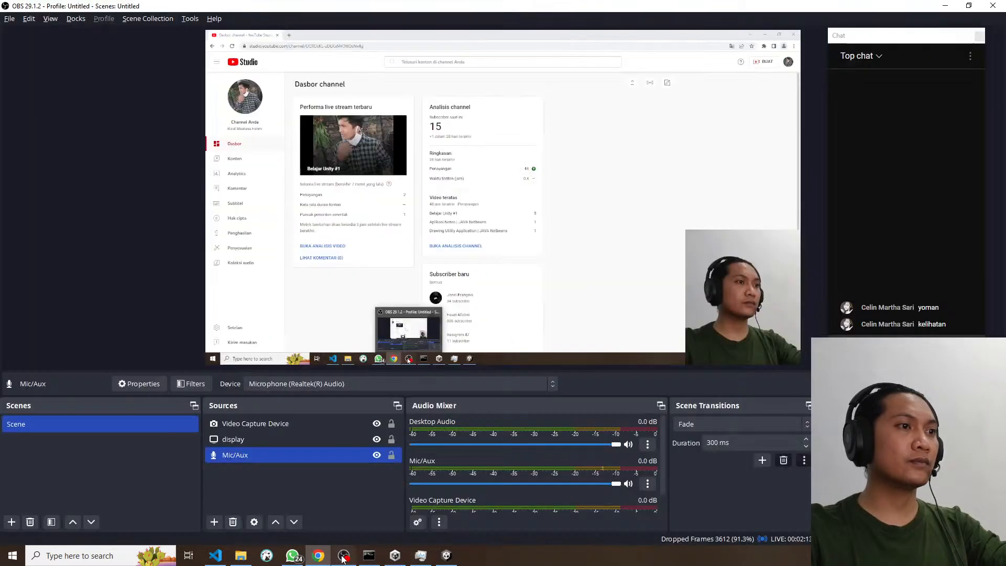
left_click(343, 557)
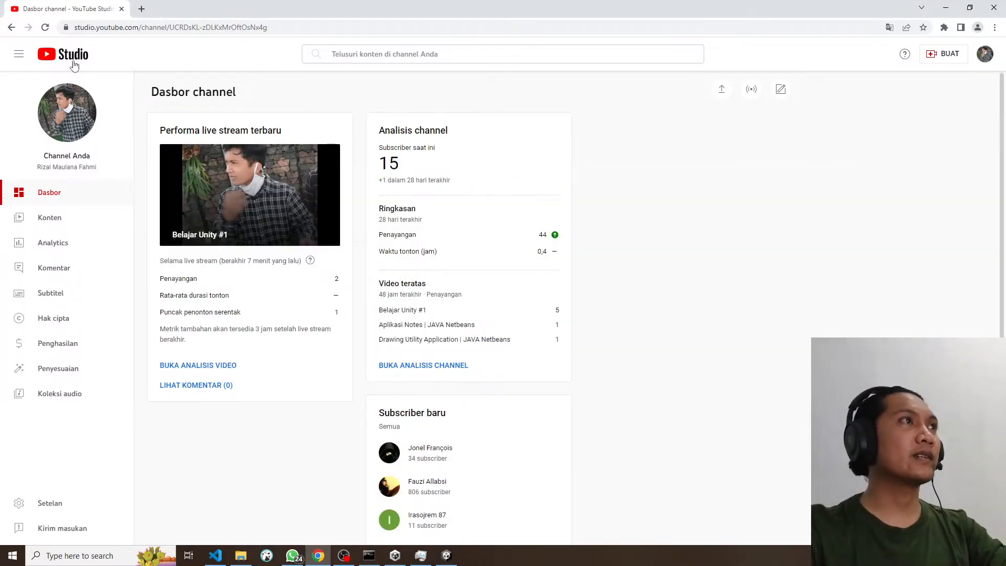
Step: Refresh the YouTube Studio channel dashboard and switch to the Level01 scene in Unity
left_click(75, 59)
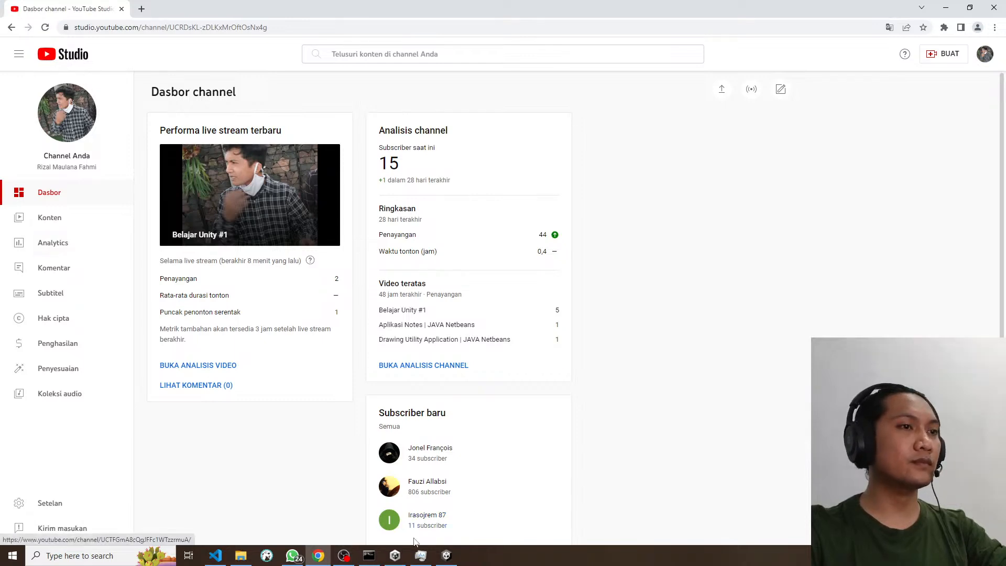
left_click(445, 557)
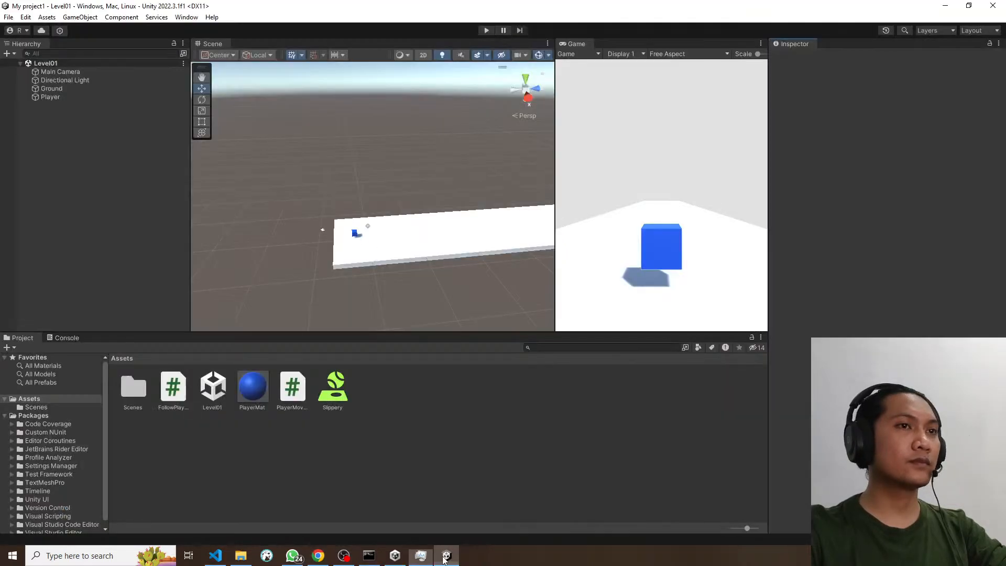
Step: Check the stream's live chat in OBS for new viewer messages, then return to Chrome
left_click(342, 556)
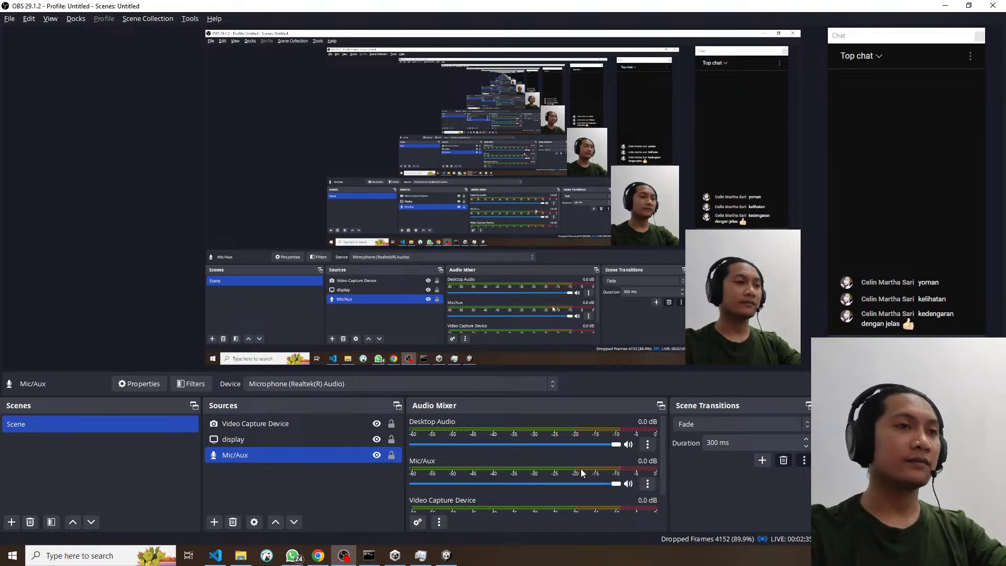
mouse_move(348, 559)
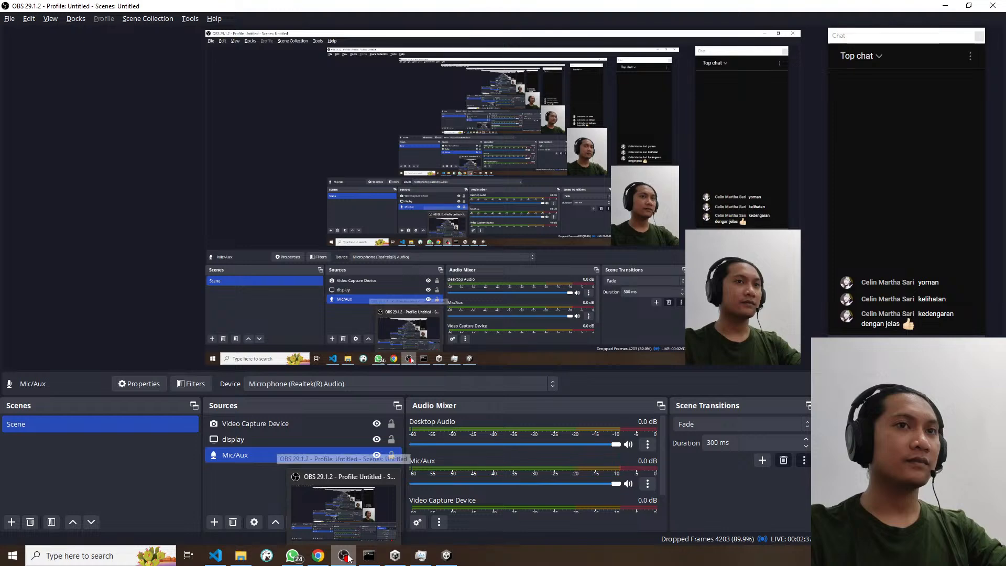
left_click(319, 556)
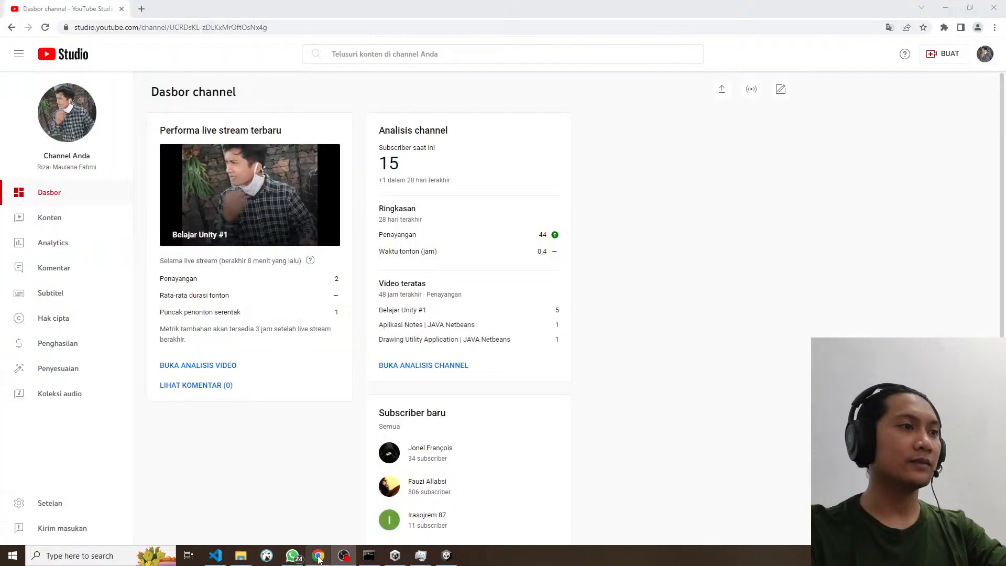
Step: Open YouTube in a new browser tab and search for "unity tutorial"
left_click(140, 8)
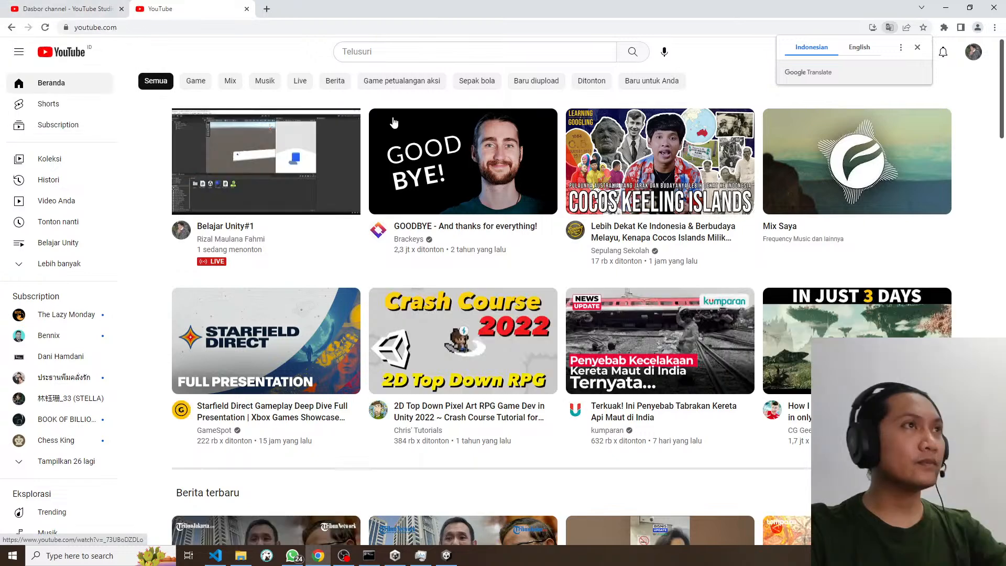
left_click(395, 51)
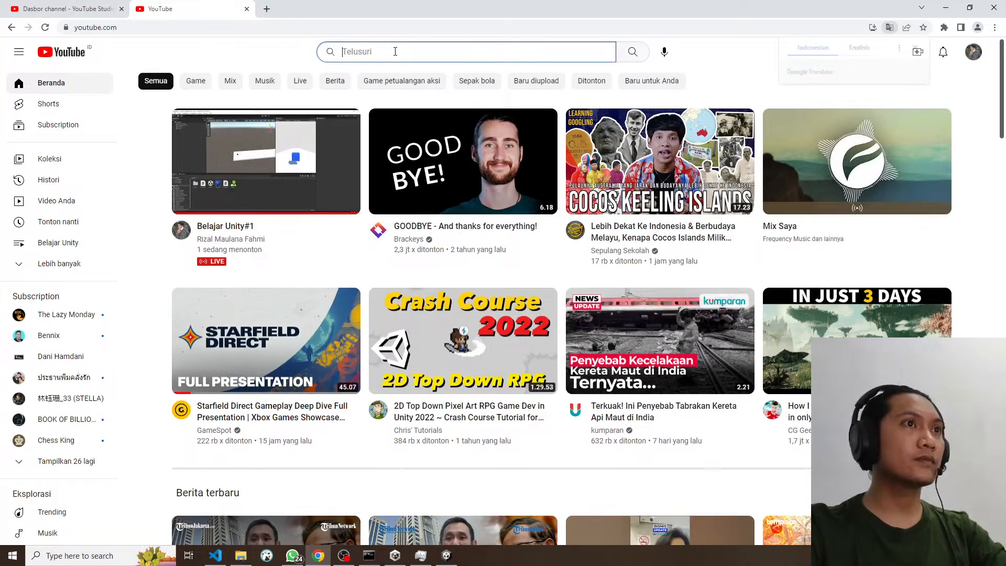
left_click(446, 89)
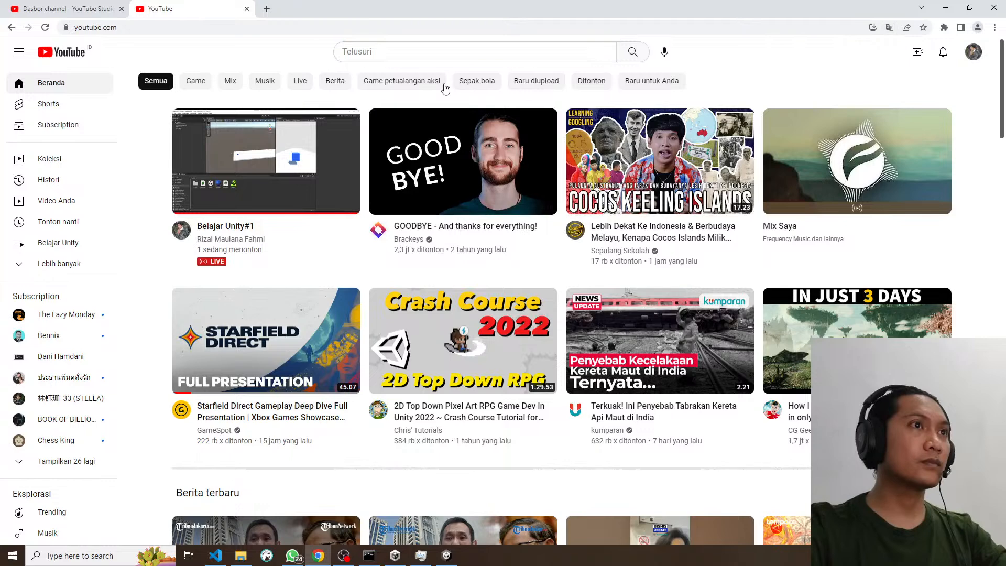
left_click(413, 53)
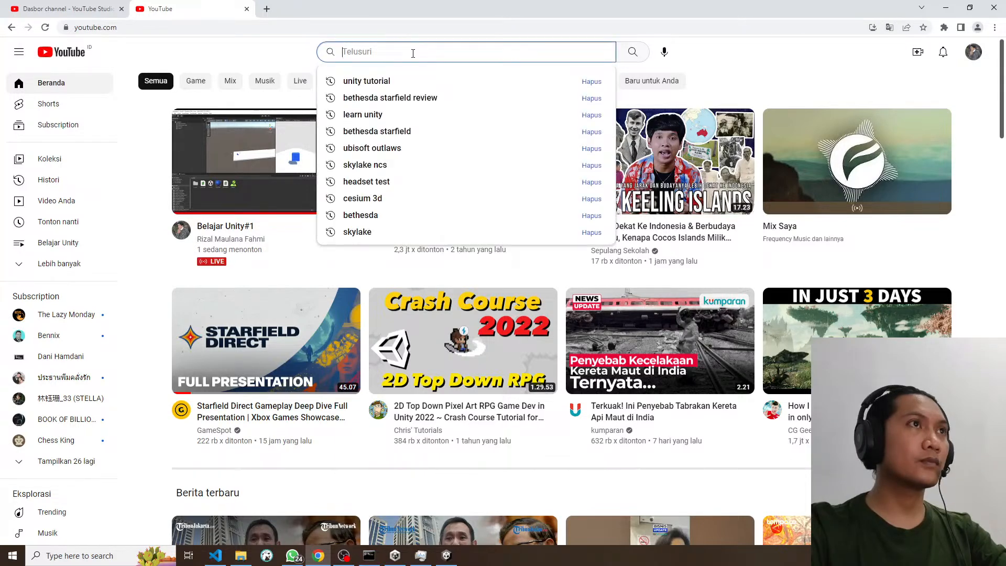
left_click(403, 81)
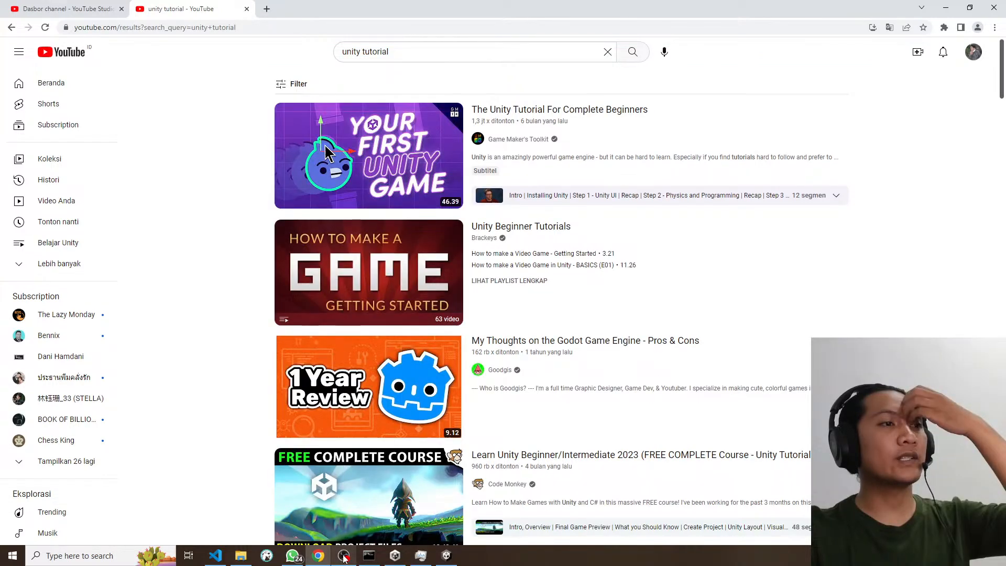
Step: Browse the results, open the Brackeys Unity Beginner Tutorials playlist and play the CAMERA FOLLOW (E04) episode
mouse_move(344, 558)
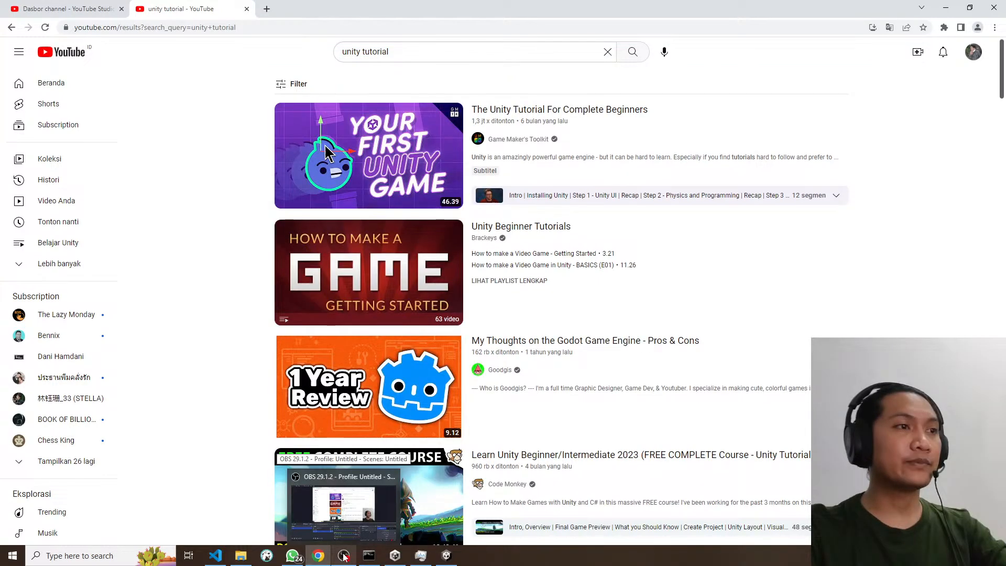
scroll(383, 311, "down", 7)
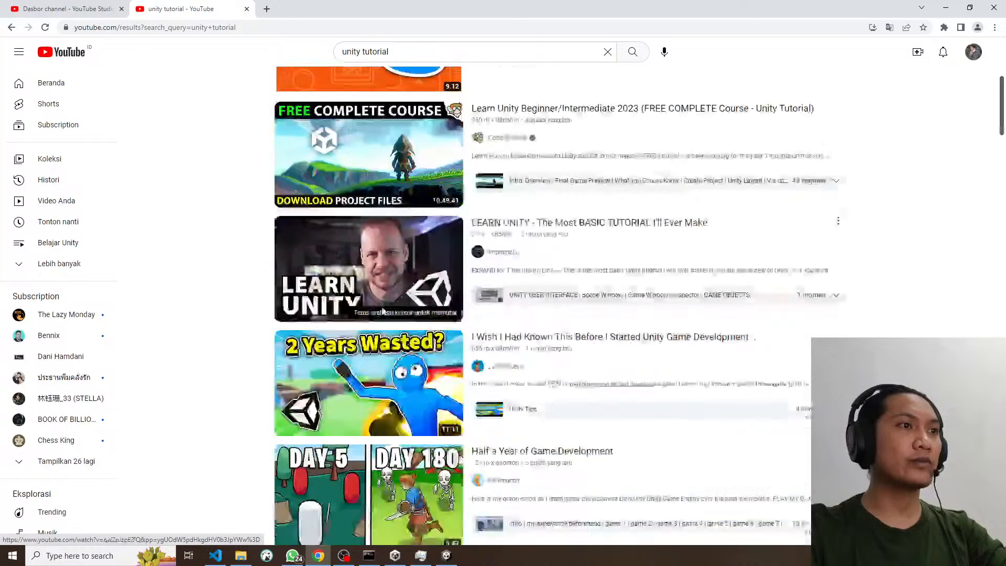
scroll(382, 312, "up", 7)
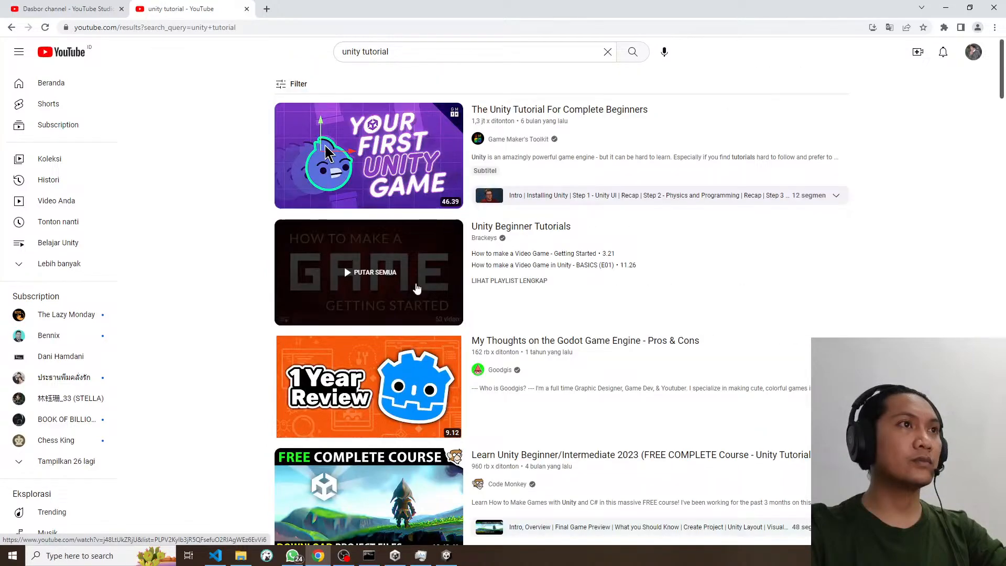
left_click(416, 288)
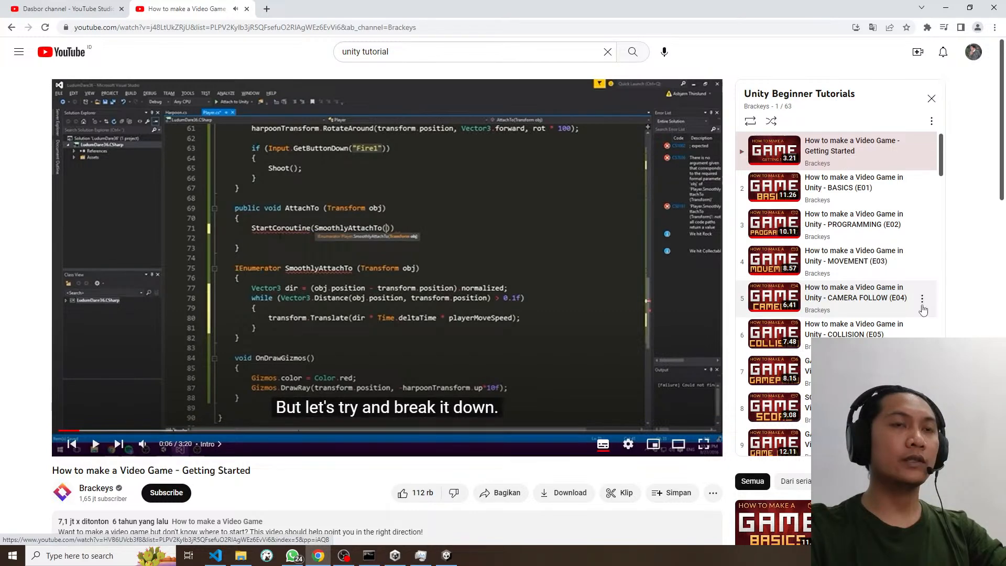
left_click(922, 310)
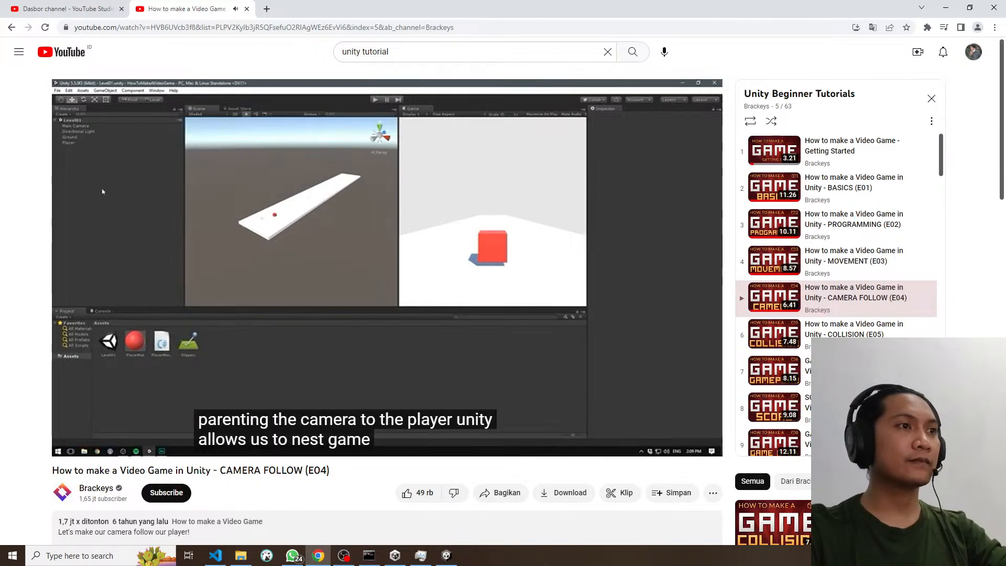
Step: Inspect the Main Camera's components in Unity and review the FollowPlayer.cs script in Visual Studio Code
mouse_move(415, 307)
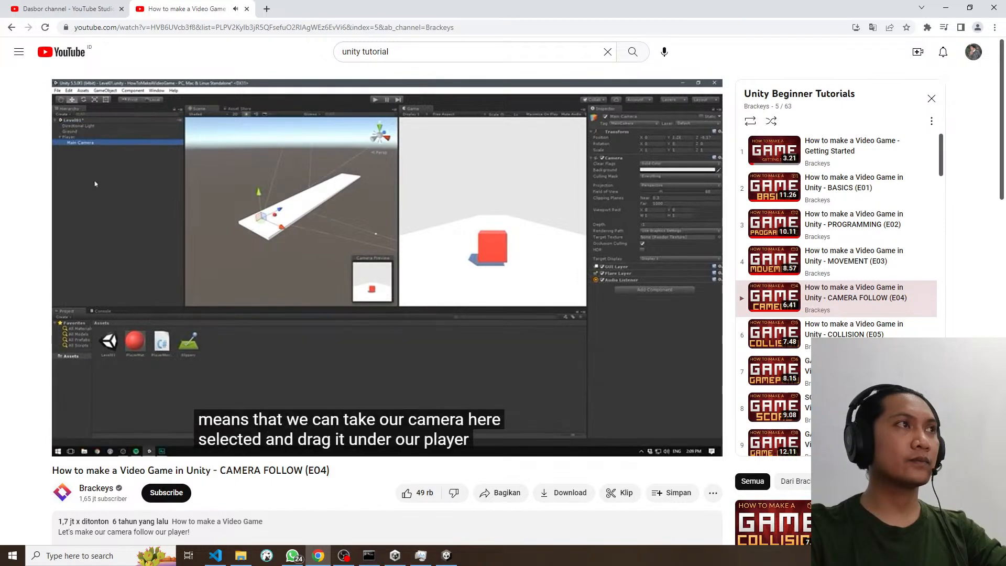
left_click(450, 558)
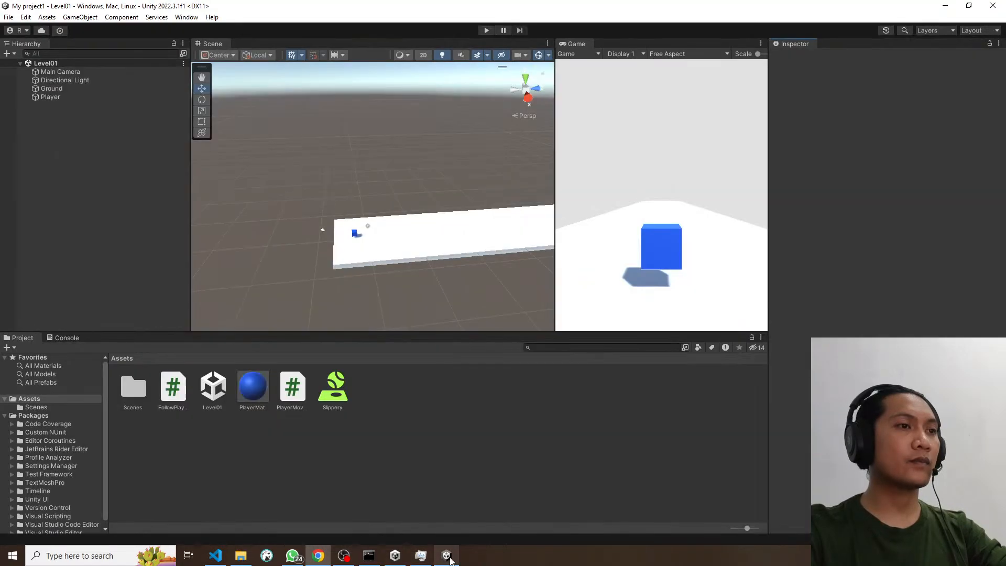
left_click(60, 72)
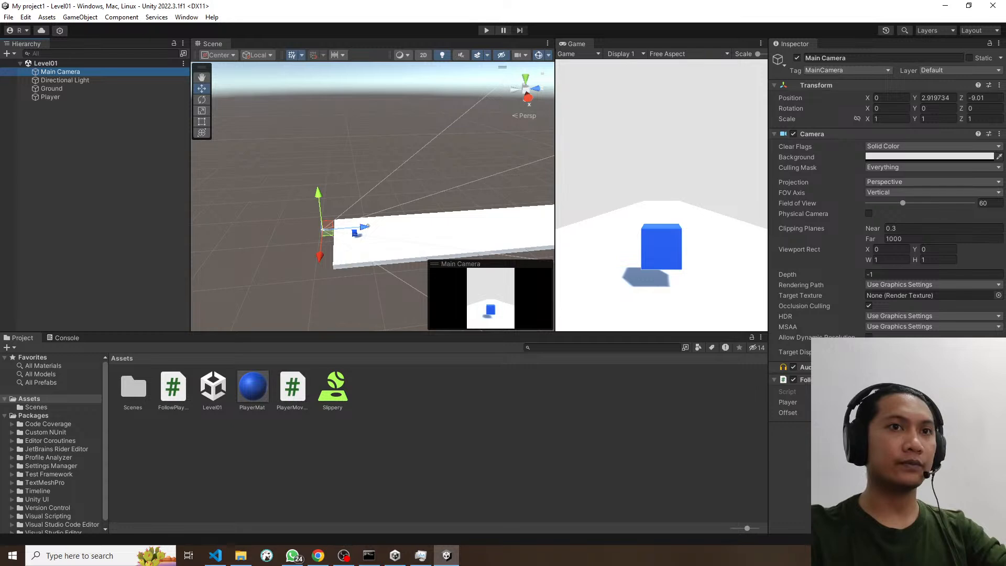
left_click(215, 556)
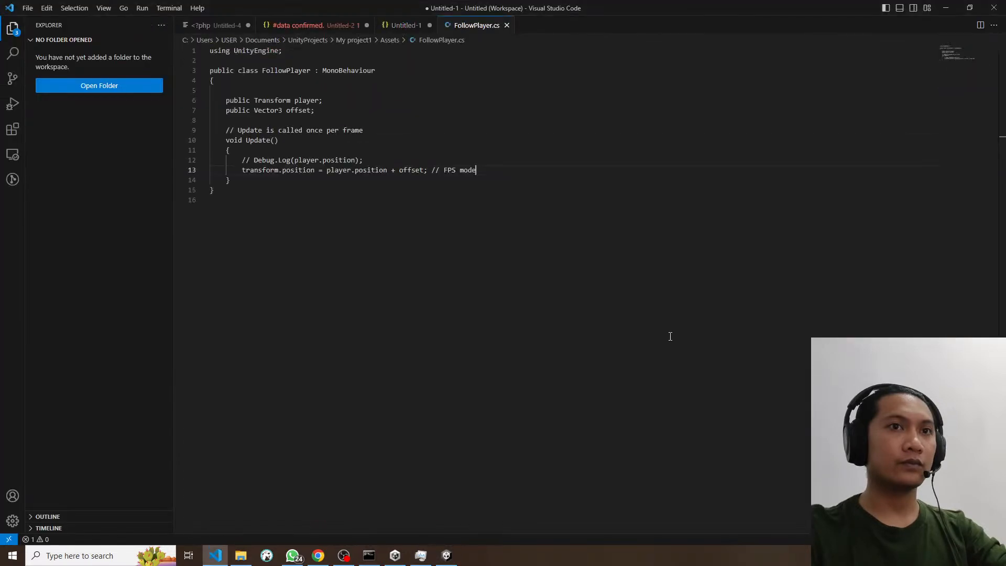
Step: Run the Level01 game in Unity and steer the player cube left and right to test the camera follow
key("alt+Tab")
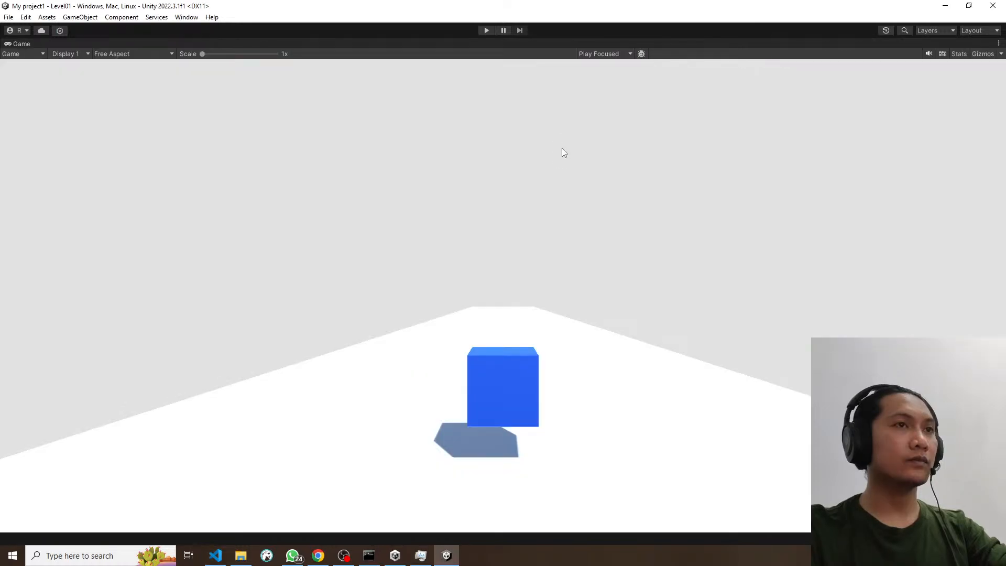
key("ctrl+p")
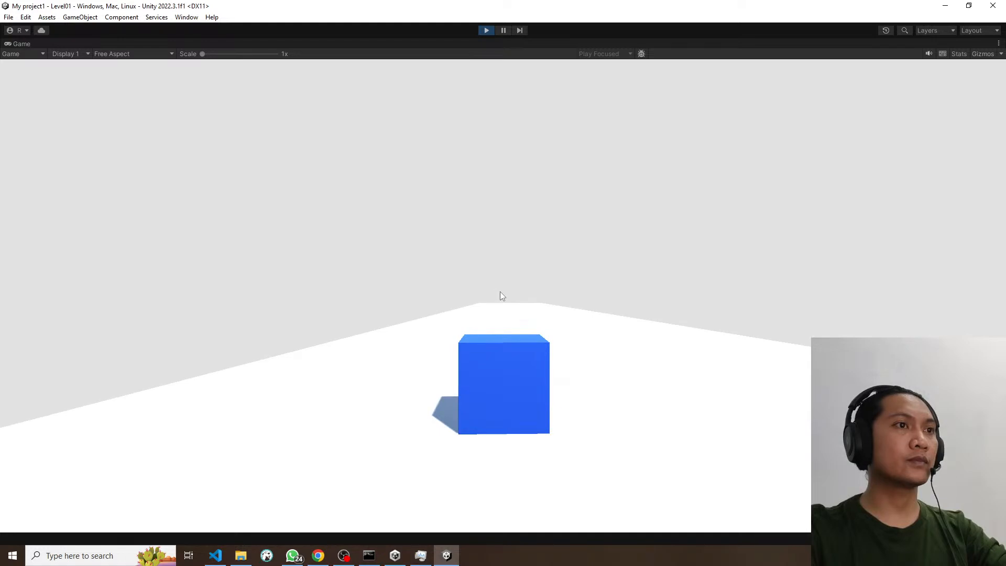
key("a")
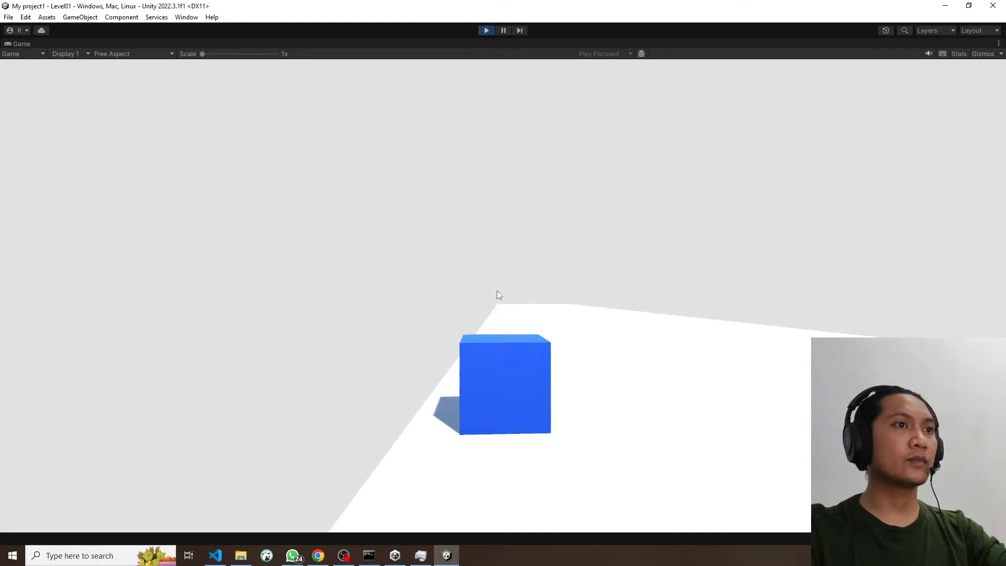
key("d")
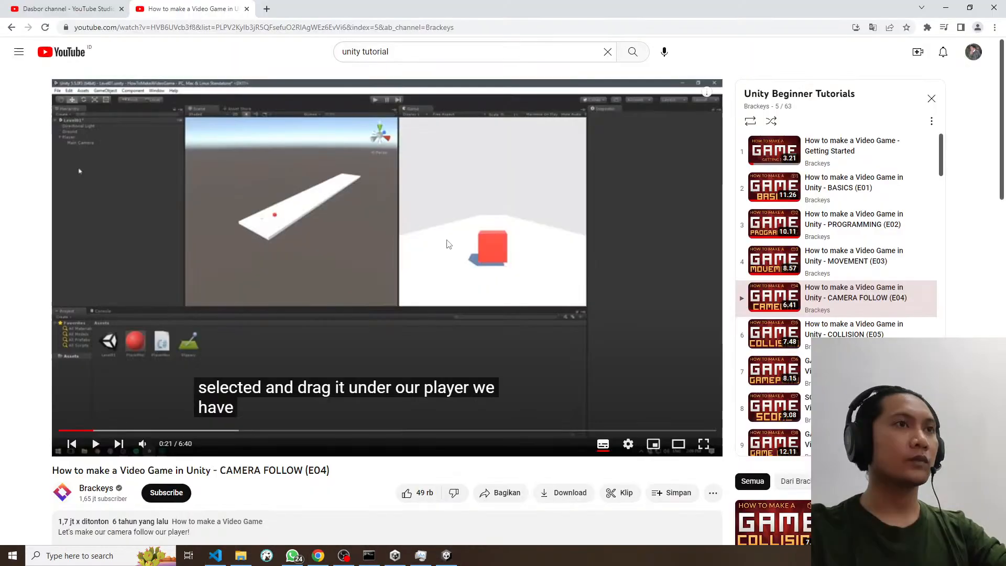
Step: Play the COLLISION (E05) episode of the Brackeys playlist with captions on and watch it up to the script creation
left_click(864, 334)
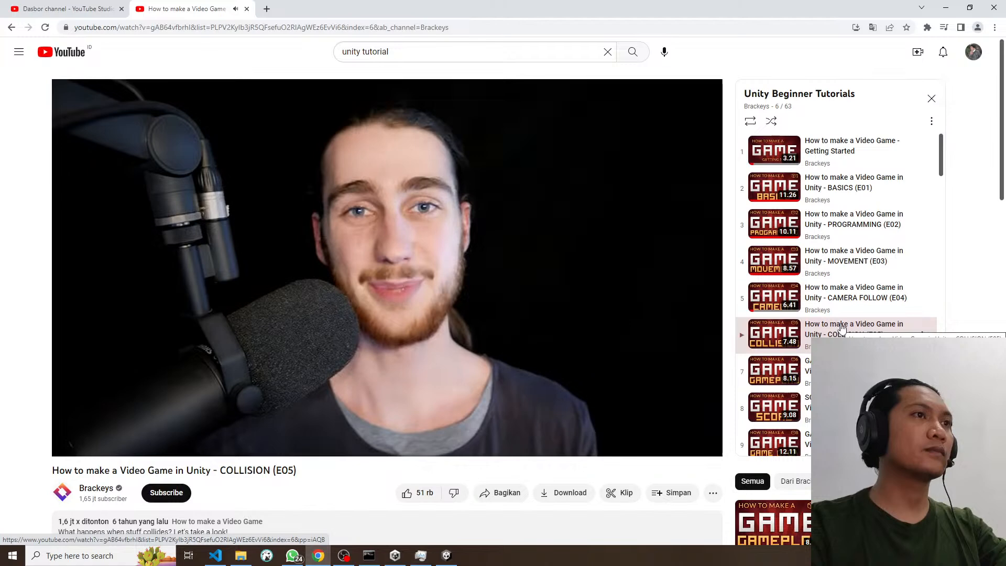
key("c")
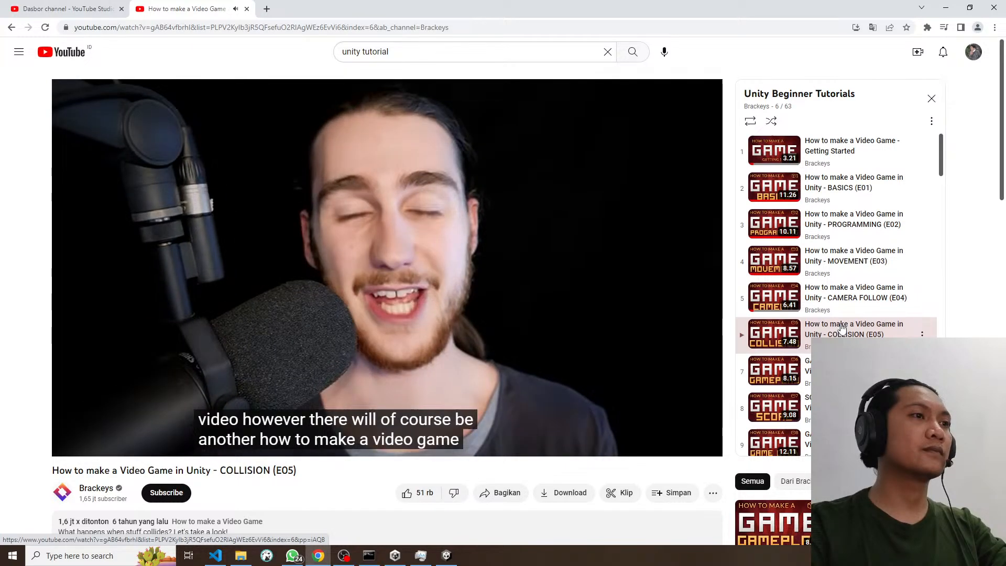
key("alt+Tab")
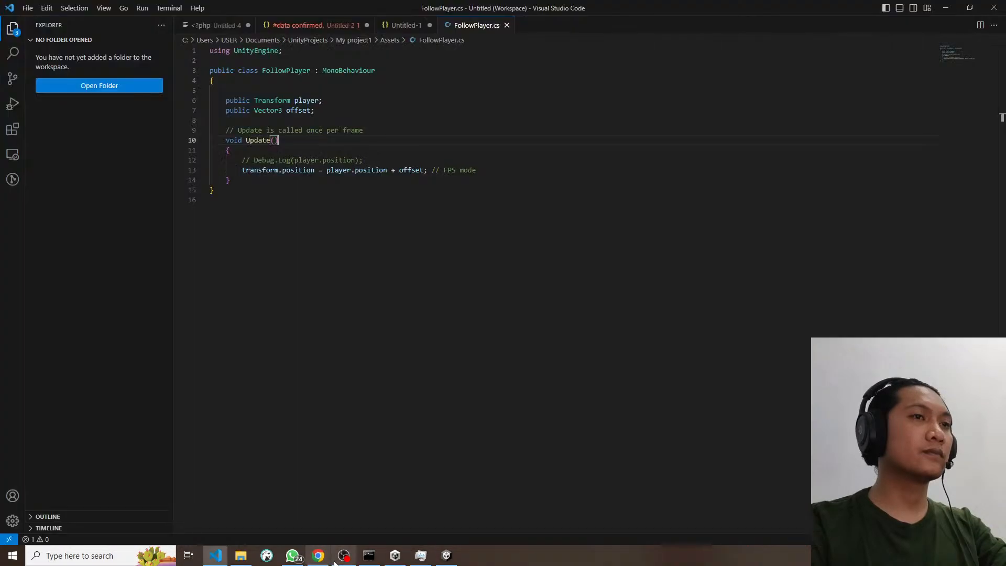
left_click(336, 561)
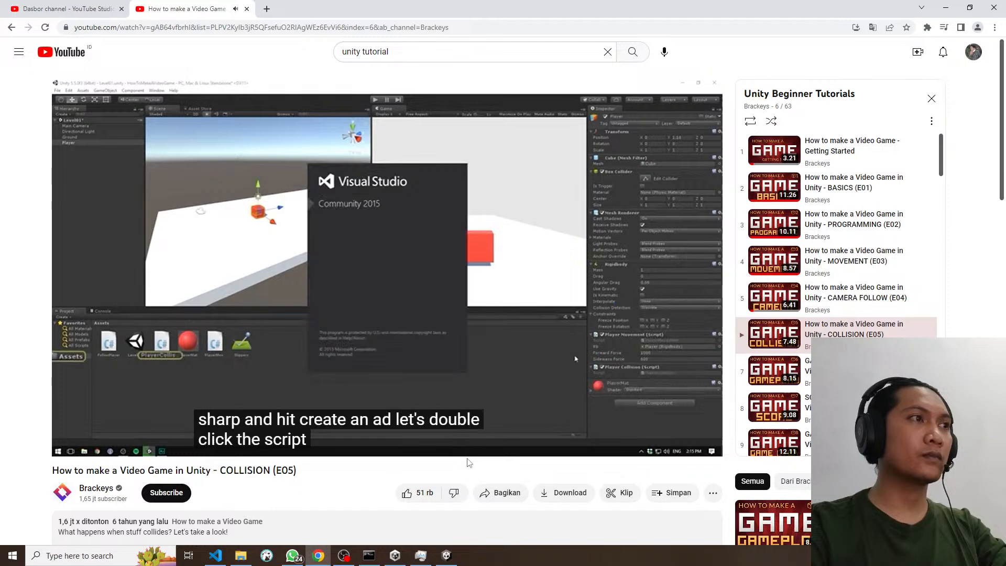
Step: Select the Player cube in Unity and add a new PlayerCollision script component to it
key("alt+Tab")
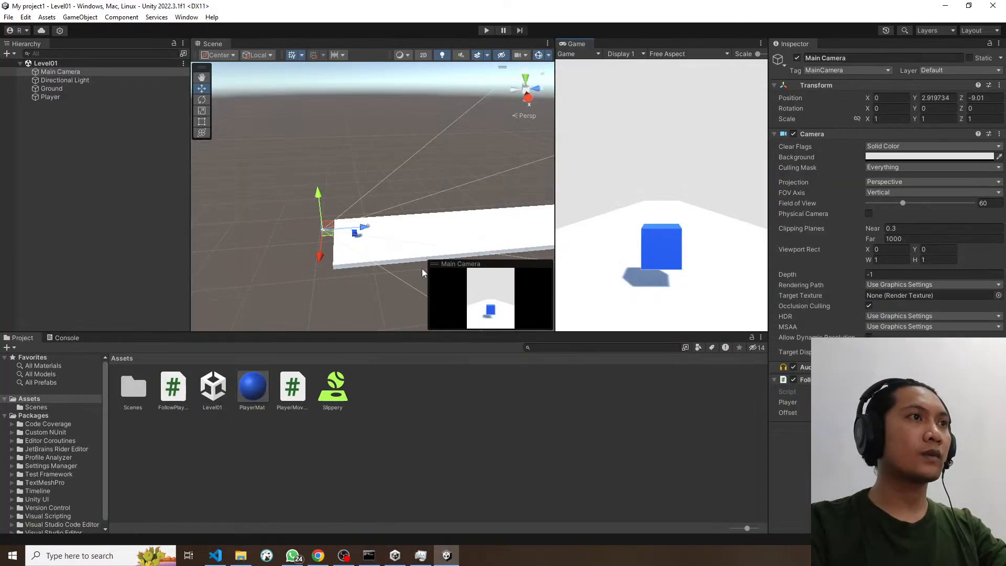
left_click(356, 232)
key("alt+Tab")
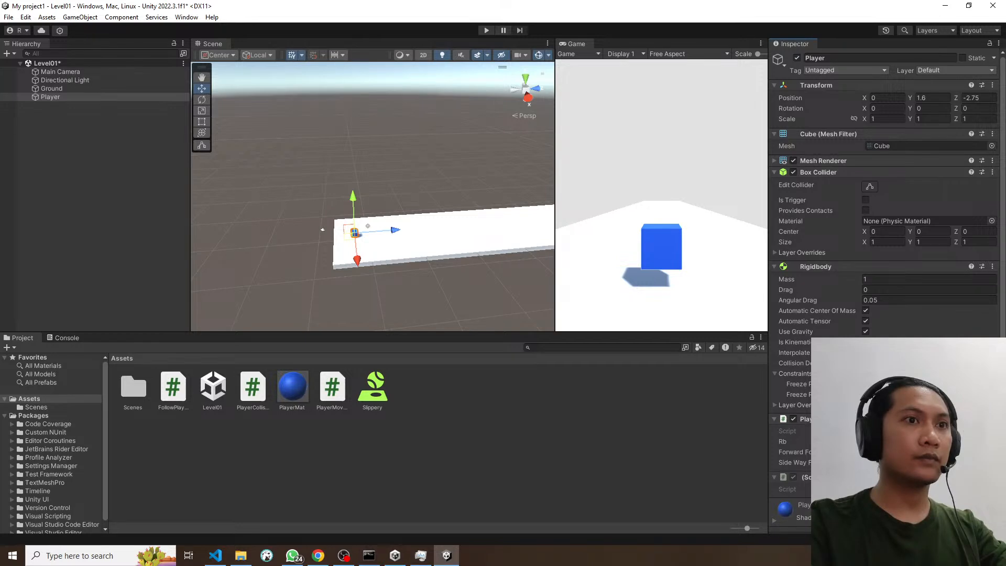
Step: Return from PlayerCollision.cs to the COLLISION (E05) video in Chrome and watch the explanation of OnCollisionEnter
key("alt+Tab")
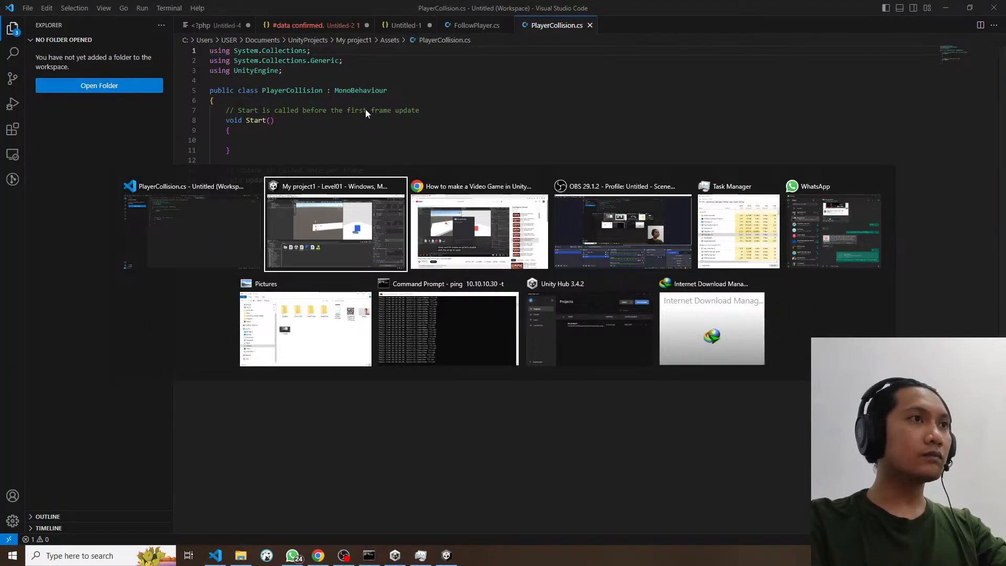
key("Tab")
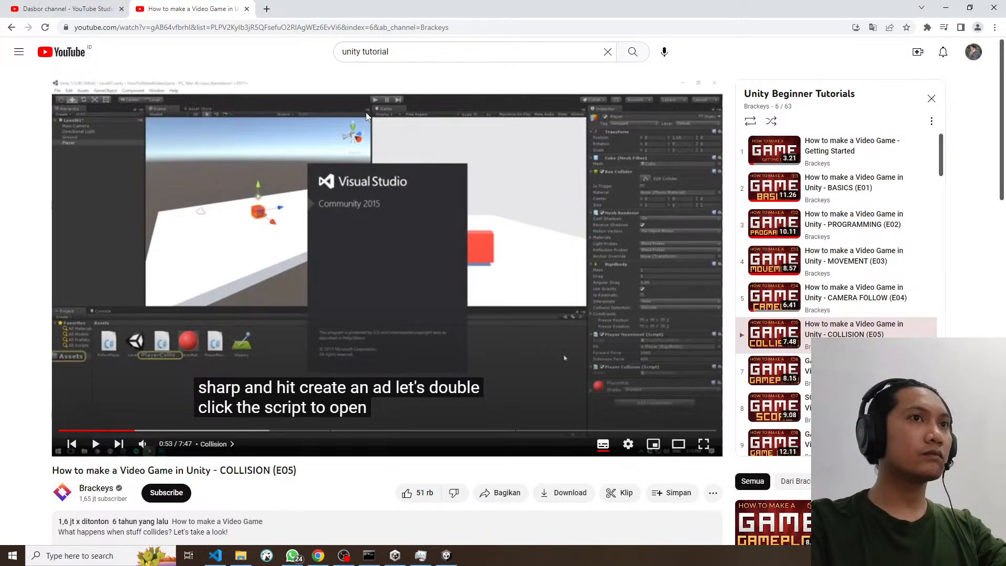
left_click(366, 112)
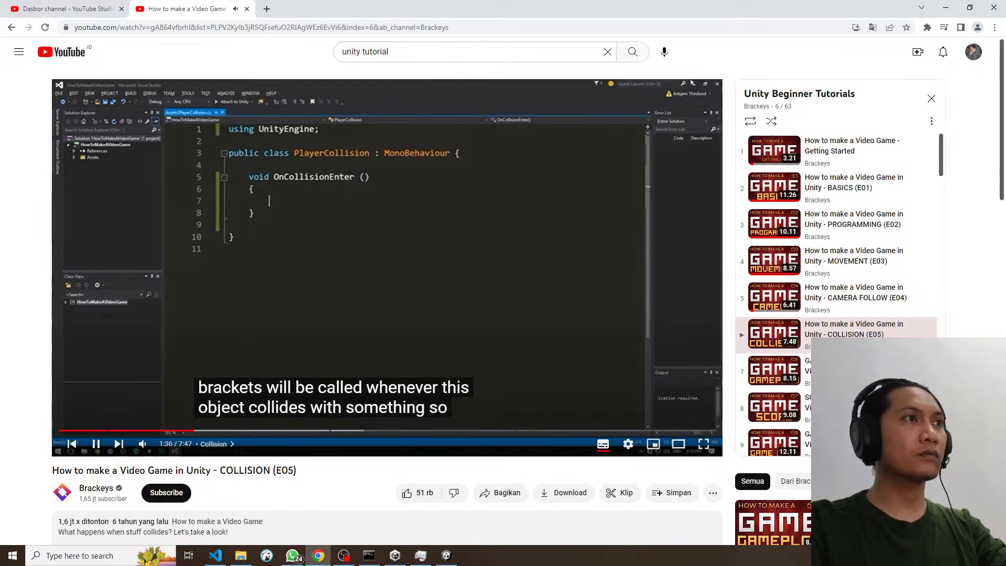
Step: In Visual Studio Code, delete PlayerCollision.cs's Start and Update methods and the System.Collections and System.Collections.Generic using lines
key("alt+Tab")
key("alt+Tab")
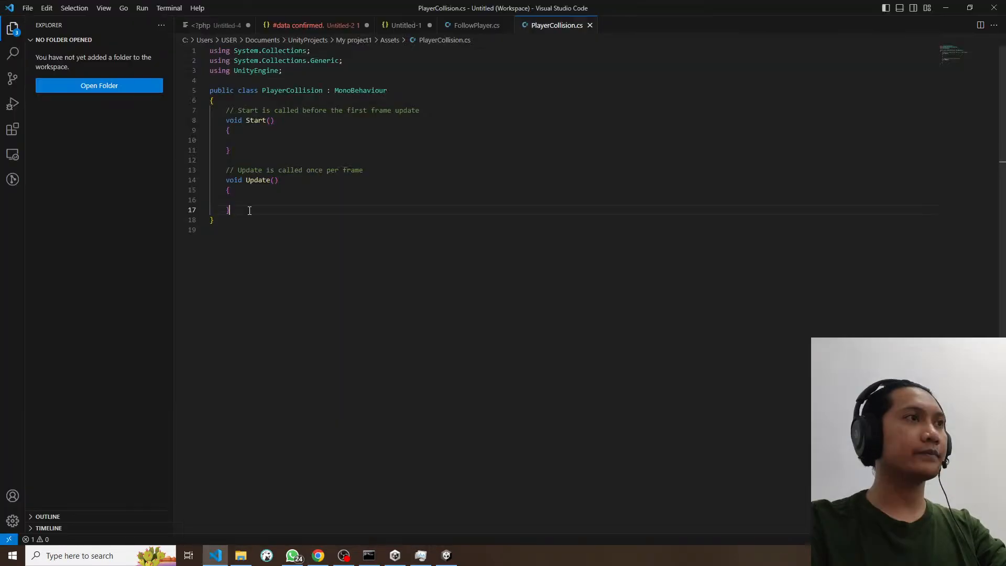
left_click_drag(249, 210, 186, 109)
key("BackSpace")
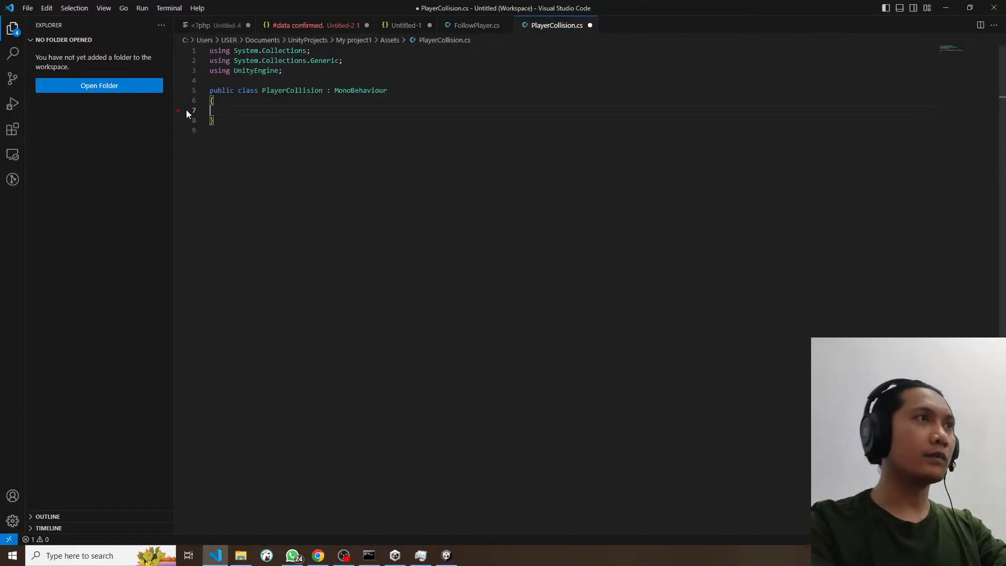
left_click_drag(209, 70, 113, 17)
key("BackSpace")
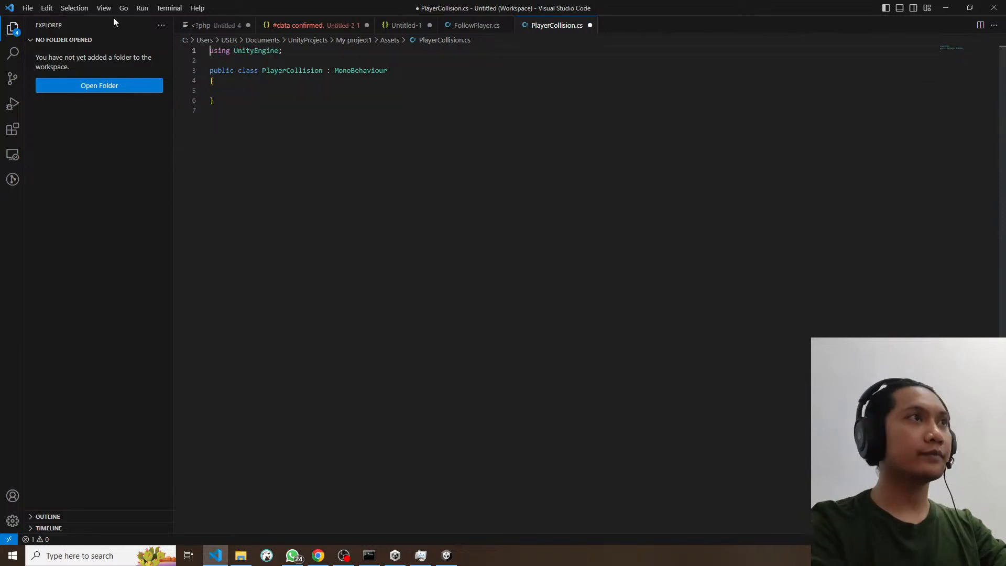
Step: Insert an OnCollisionEnter(Collision other) method in the PlayerCollision class body using code completion
left_click(262, 90)
key("Return")
type("OnColl")
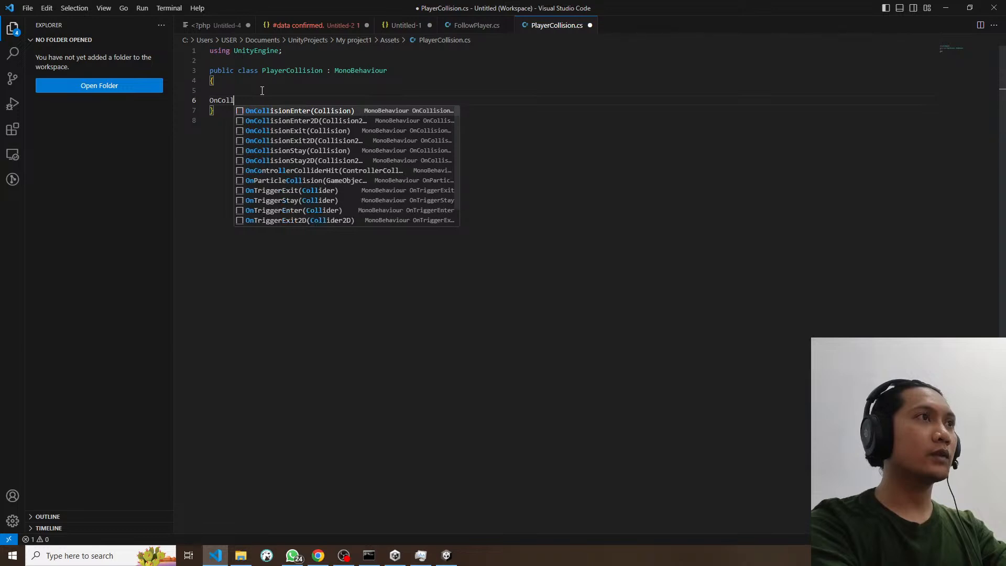
key("Return")
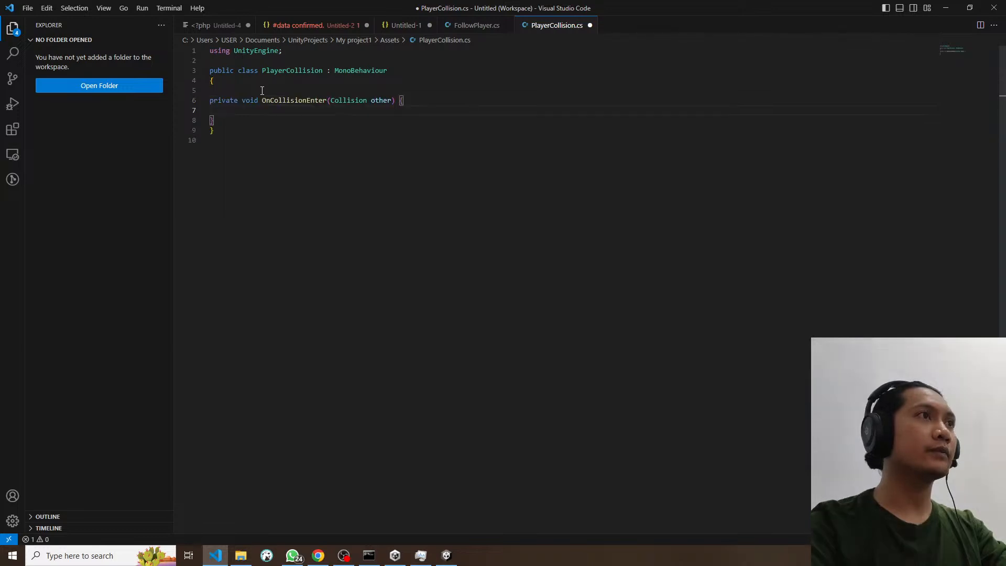
Step: Indent the OnCollisionEnter method one level inside the PlayerCollision class
left_click_drag(218, 100, 267, 119)
key("Tab")
Step: Switch to the COLLISION (E05) video in Chrome and watch how a message is logged on collision
key("alt+Tab")
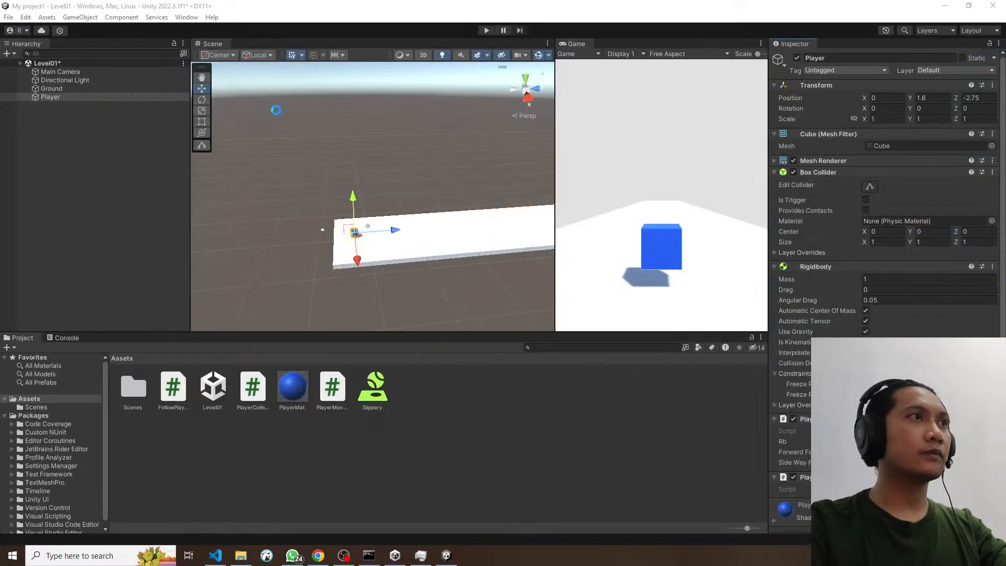
key("alt+Tab")
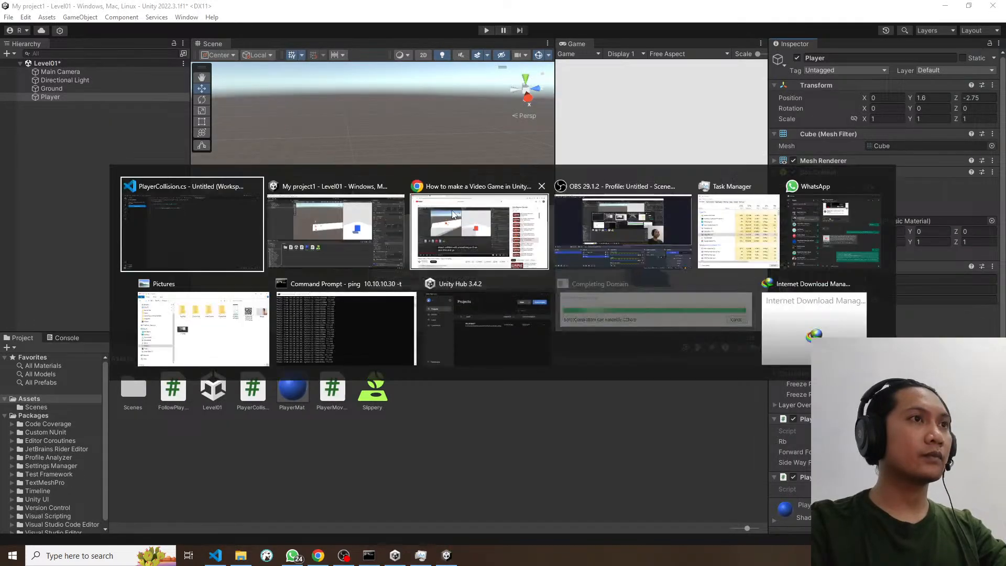
key("alt+Tab")
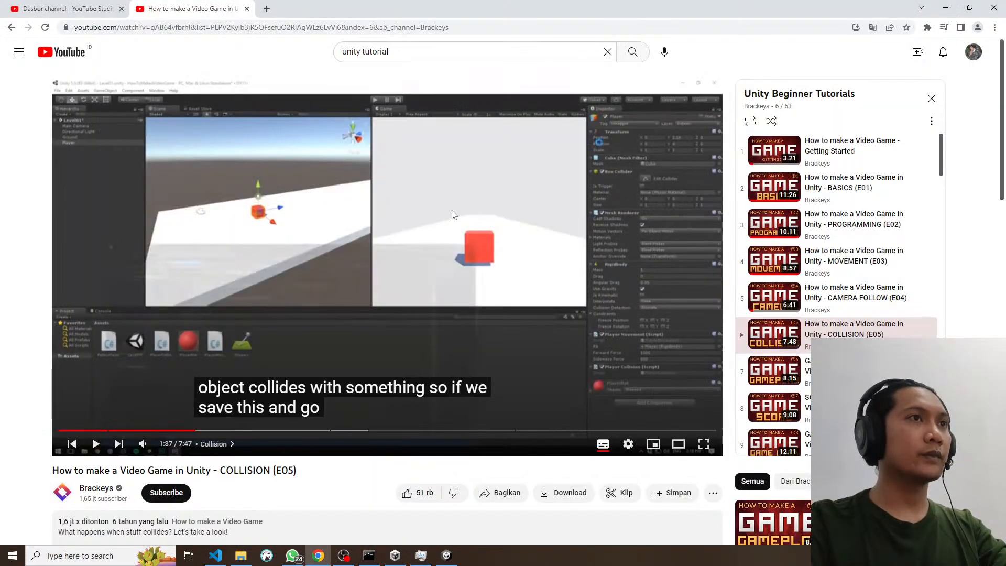
left_click(454, 214)
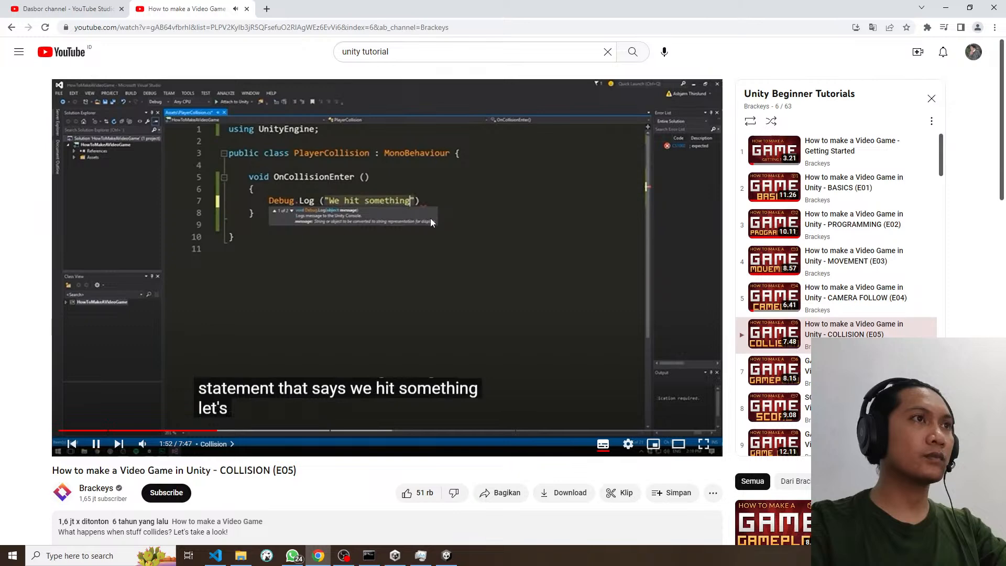
left_click(429, 217)
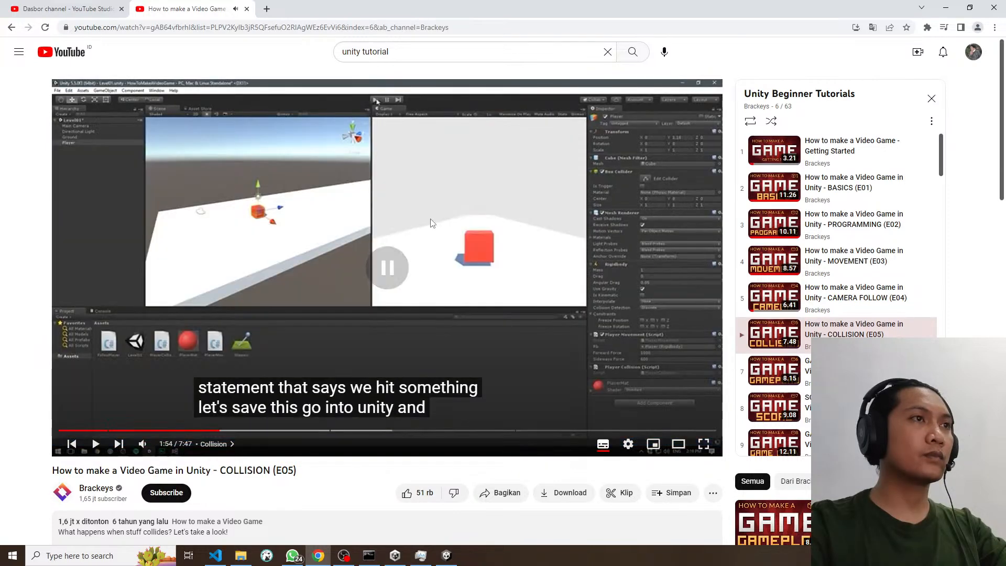
Step: In Visual Studio Code, add Debug.Log("hit somethin'"); to OnCollisionEnter, save PlayerCollision.cs, and return to Unity
key("alt+Tab")
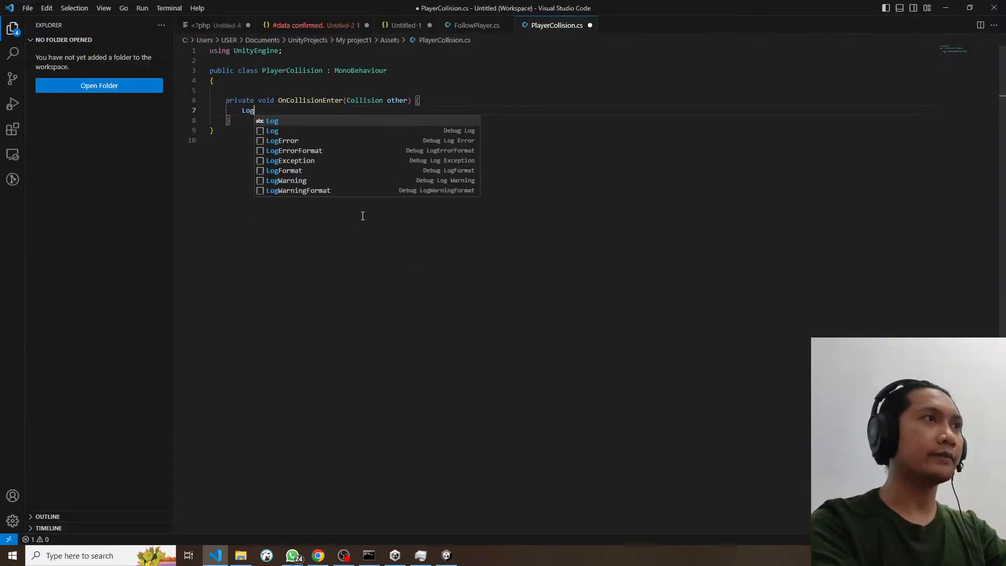
key("Escape")
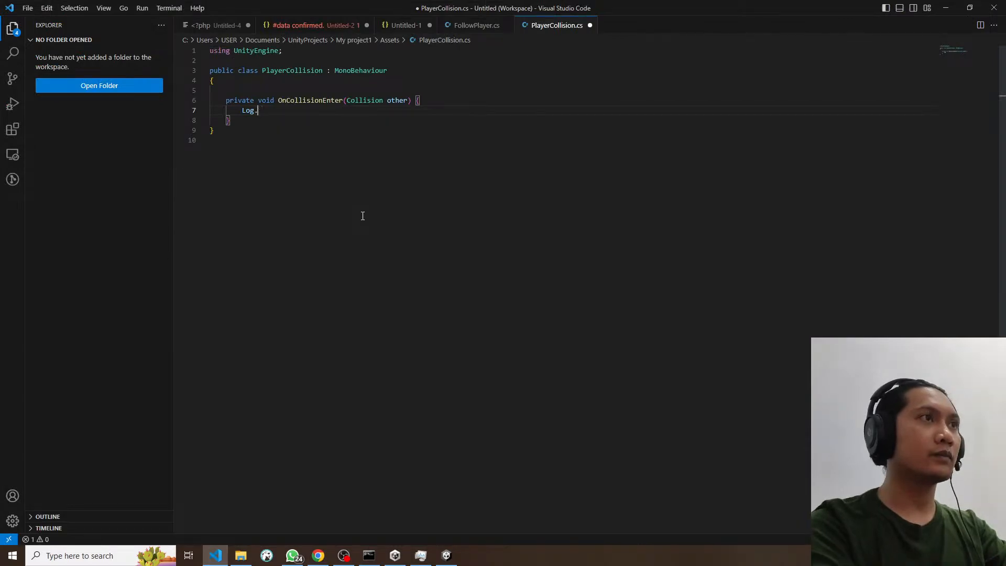
key("Tab")
type("\"hit")
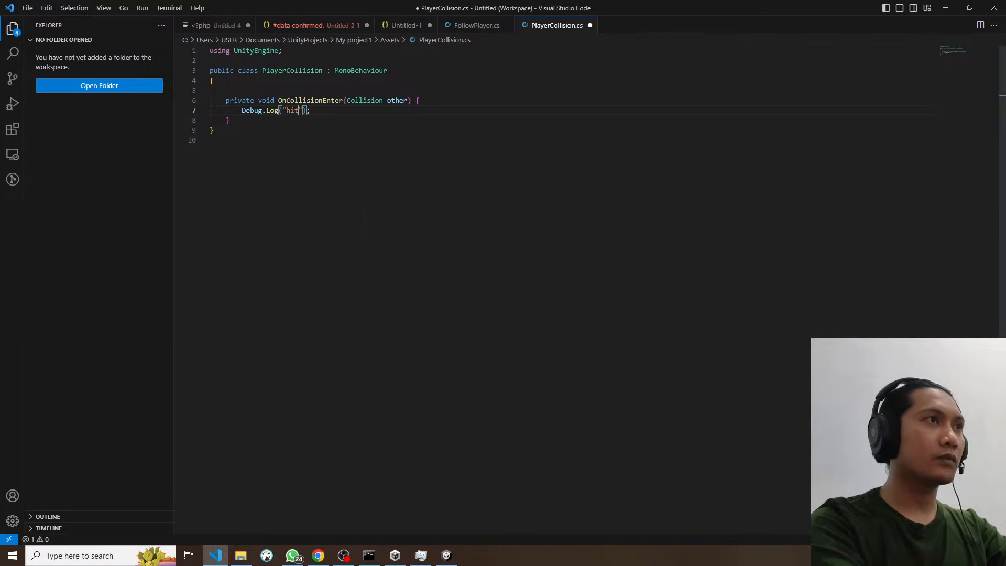
type(" somethin")
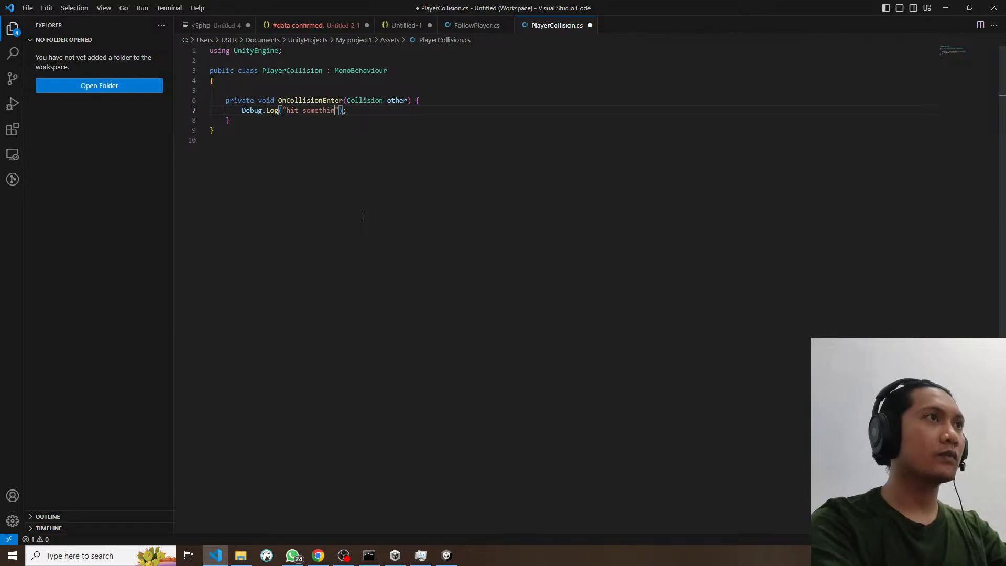
type("g")
key("ctrl+s")
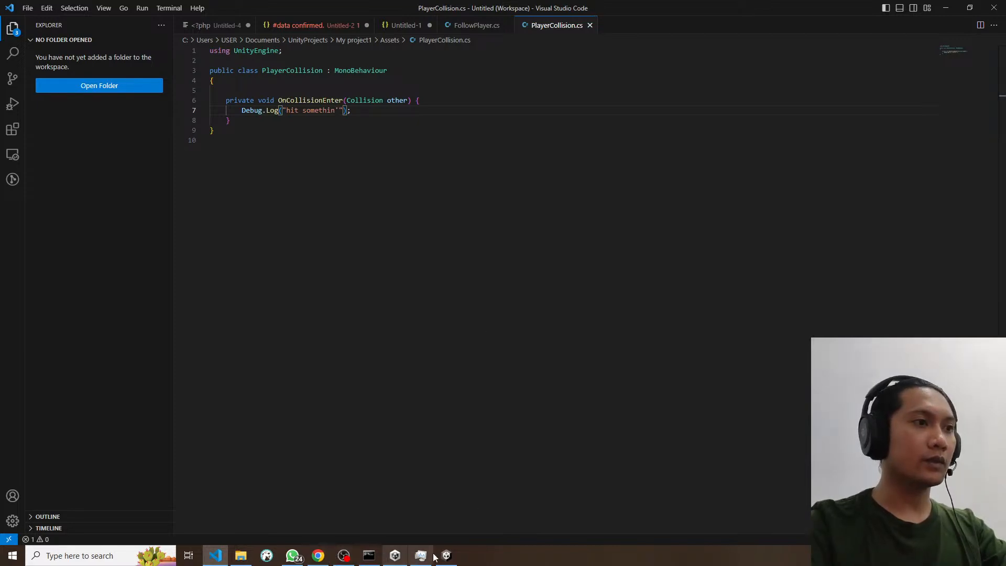
left_click(449, 556)
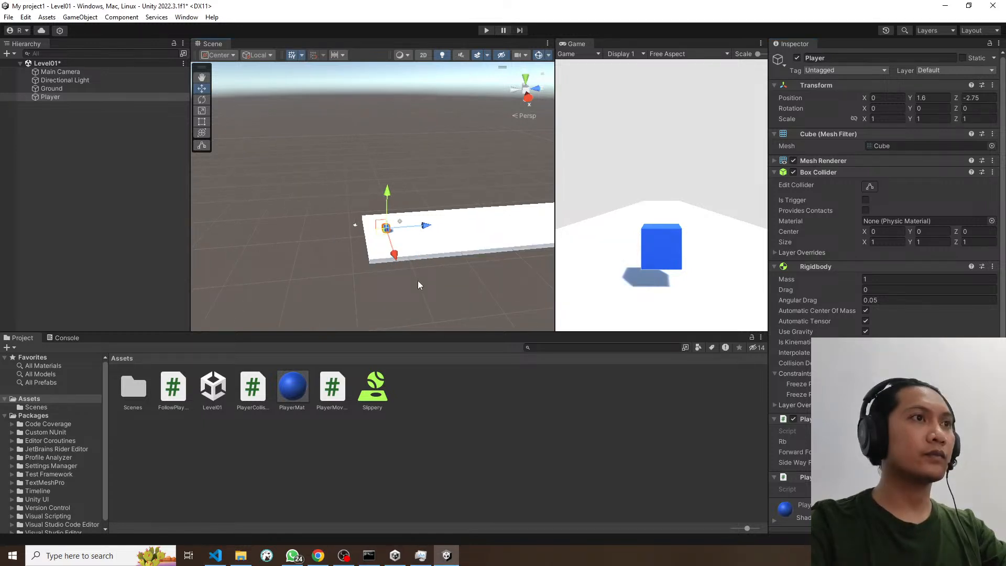
Step: Duplicate the Player object and delete the copy
left_click(418, 285)
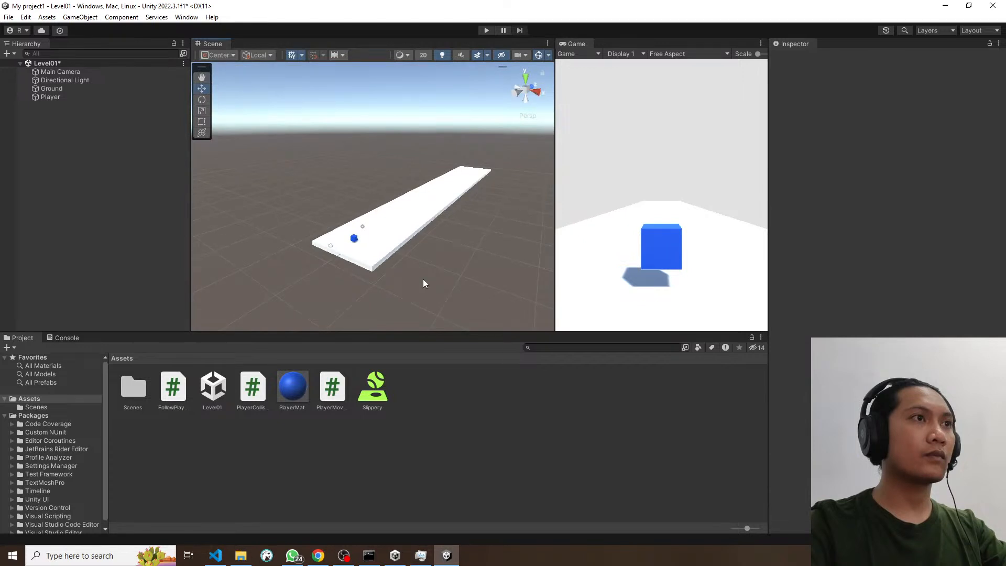
left_click(51, 98)
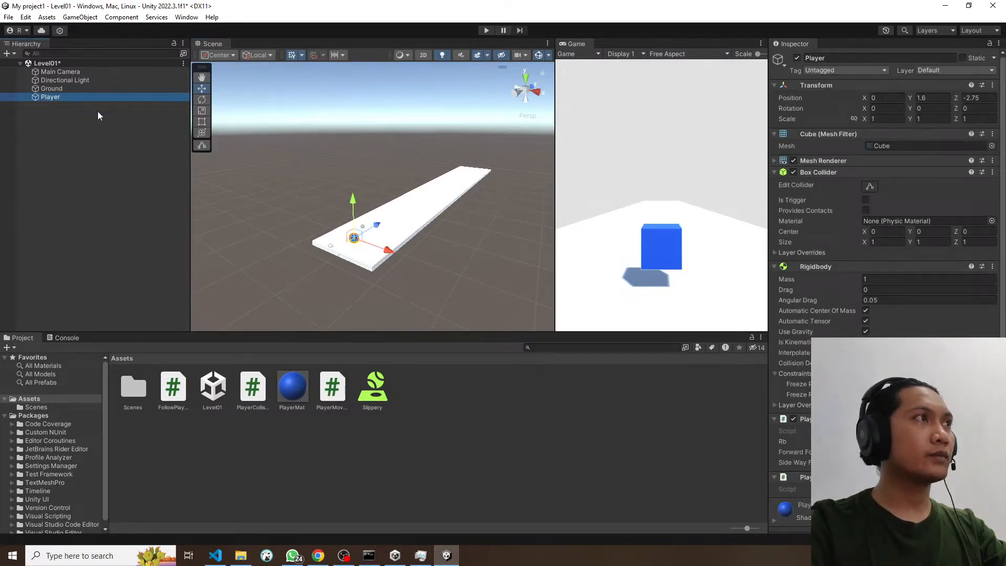
key("ctrl+d")
left_click(58, 105)
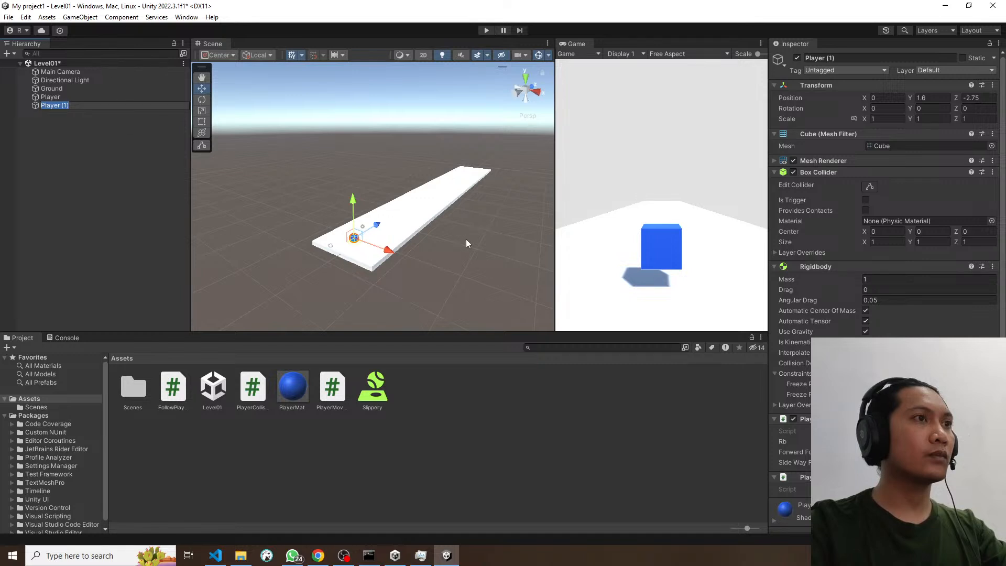
scroll(884, 262, "down", 1)
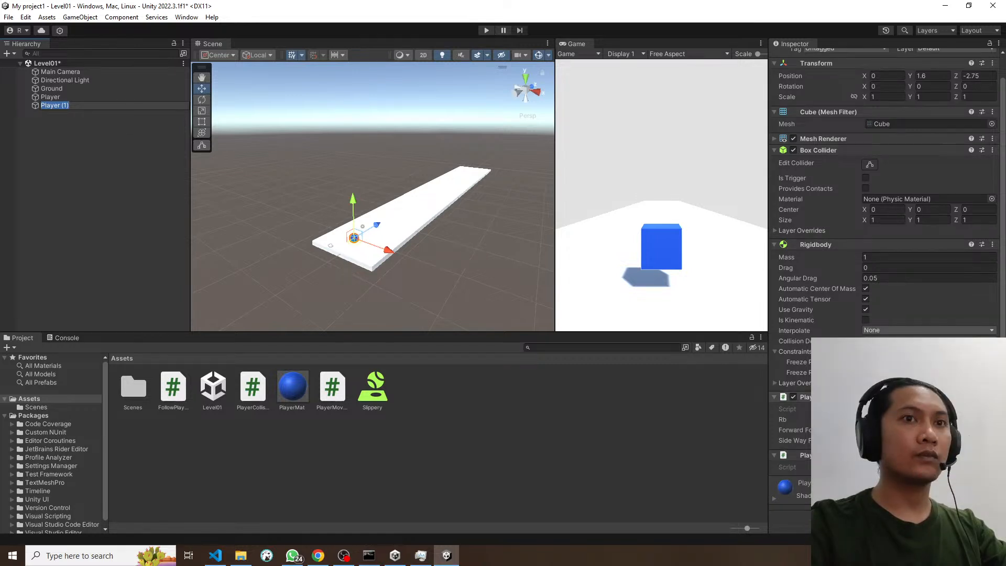
left_click(155, 169)
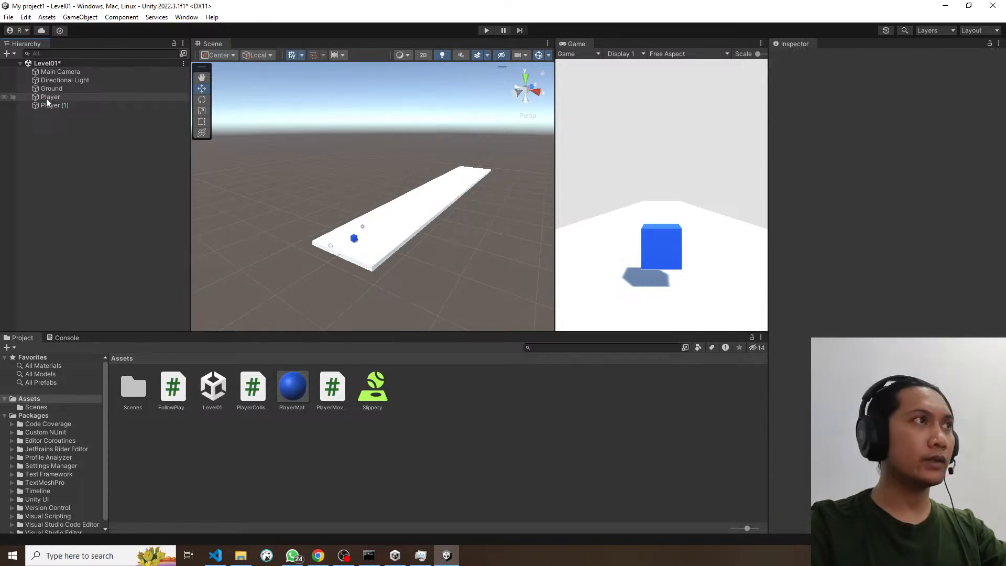
left_click(48, 106)
left_click(48, 106)
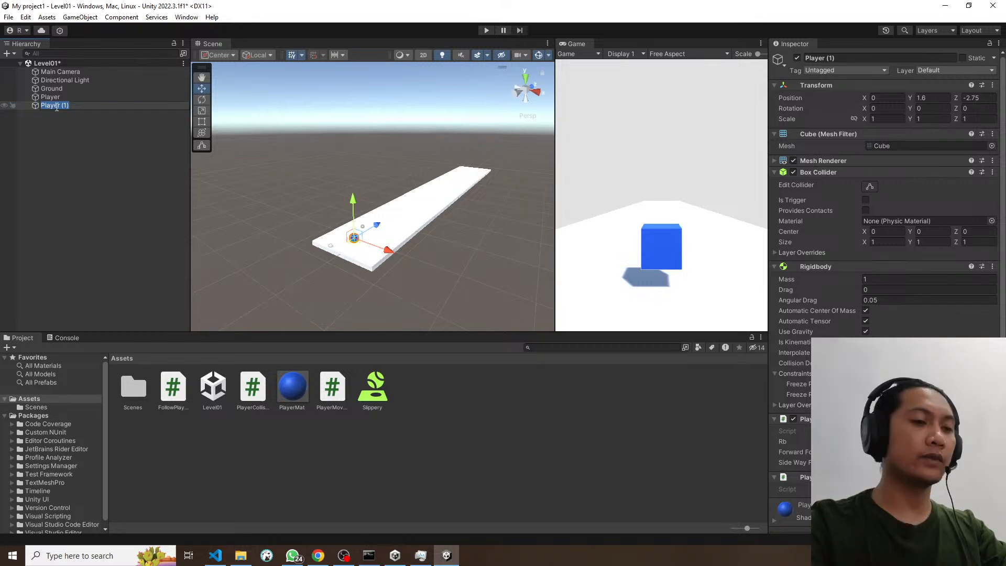
key("BackSpace")
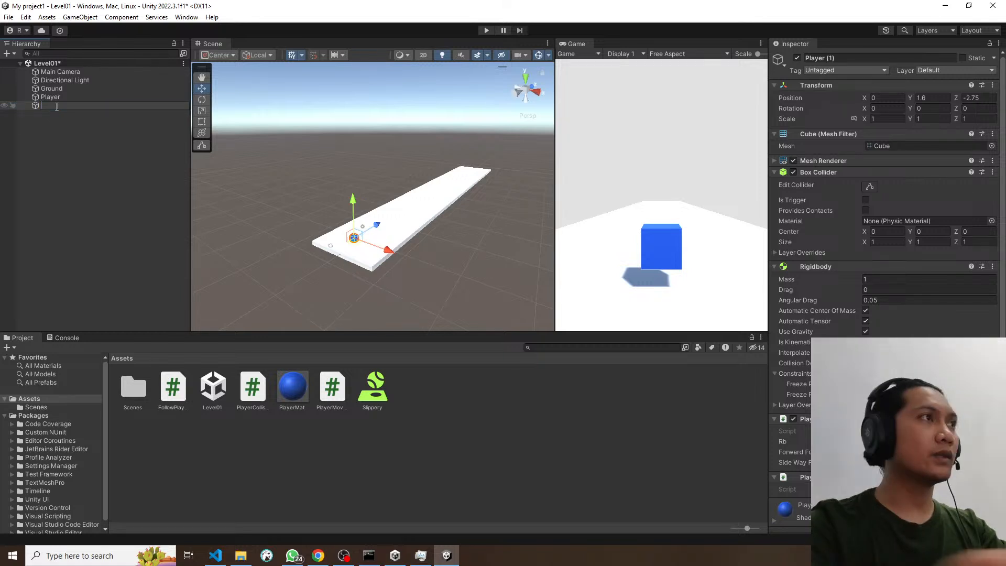
key("Delete")
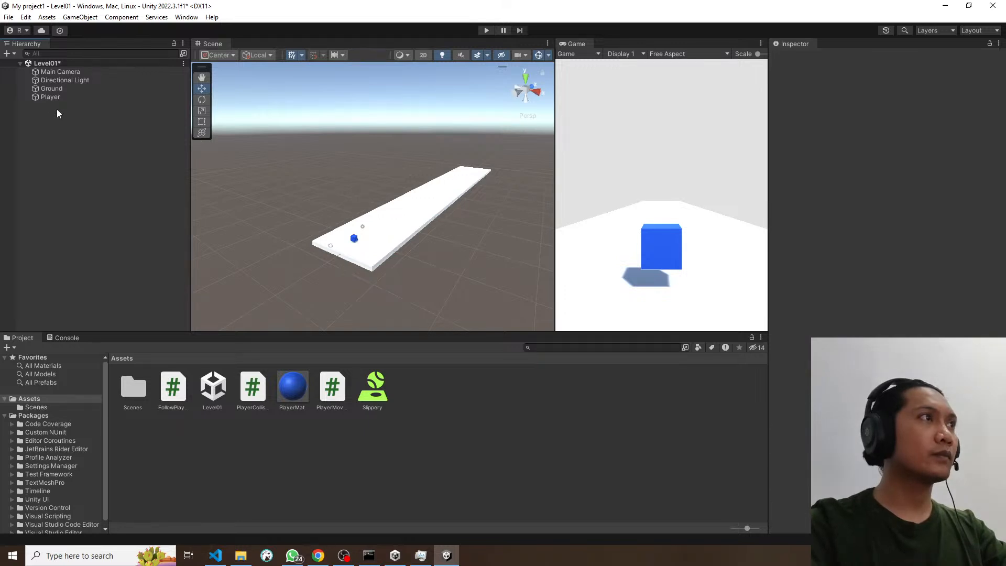
Step: Add a new 3D cube object to the Level01 scene
right_click(57, 110)
mouse_move(149, 261)
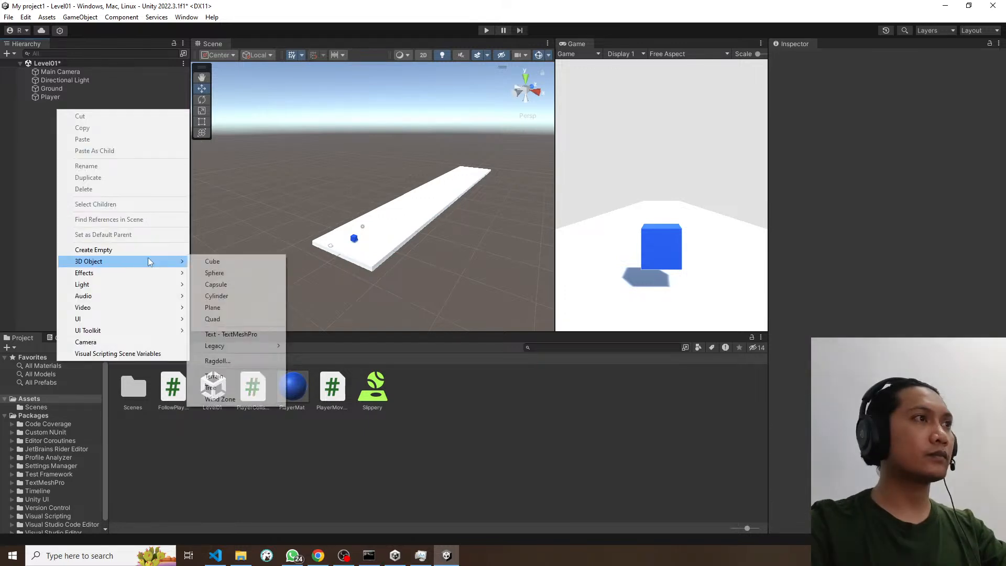
left_click(212, 261)
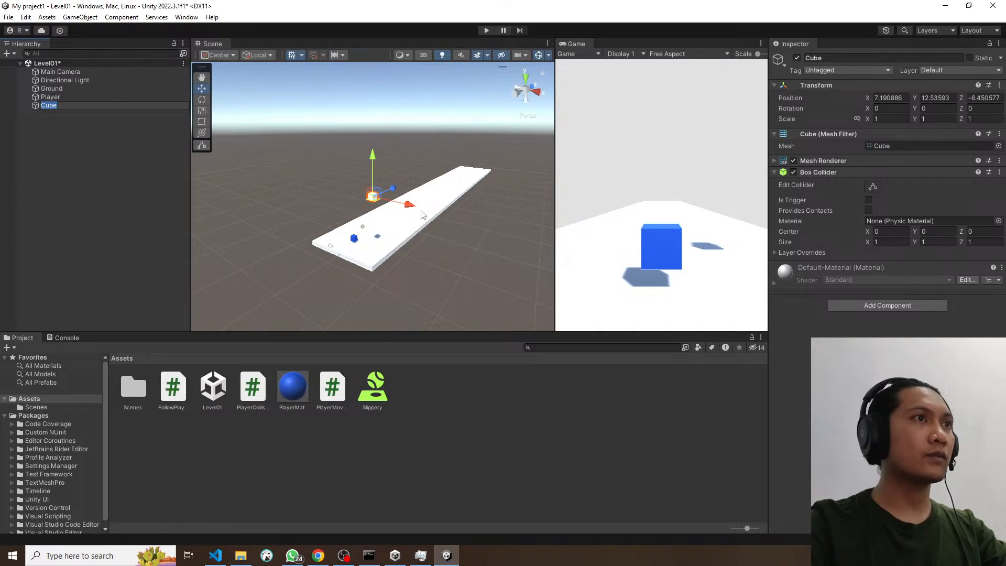
Step: Move the new Cube onto the ground ahead of the Player, to position X 2.3, Y 1.3, Z 5.9
left_click_drag(373, 163, 377, 176)
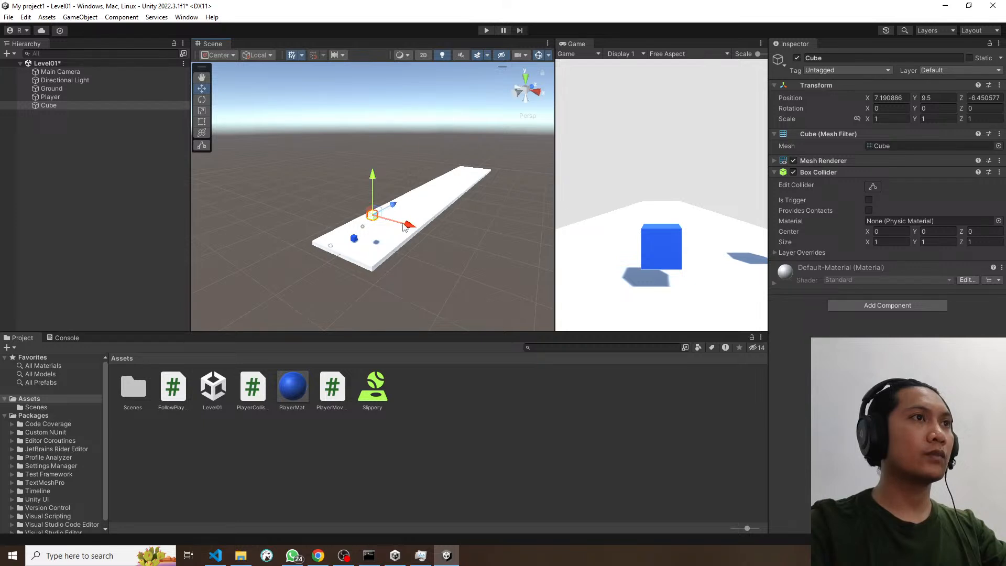
left_click_drag(404, 226, 387, 222)
left_click_drag(353, 188, 354, 186)
left_click_drag(384, 230, 377, 231)
left_click_drag(348, 183, 398, 223)
left_click_drag(389, 172, 391, 189)
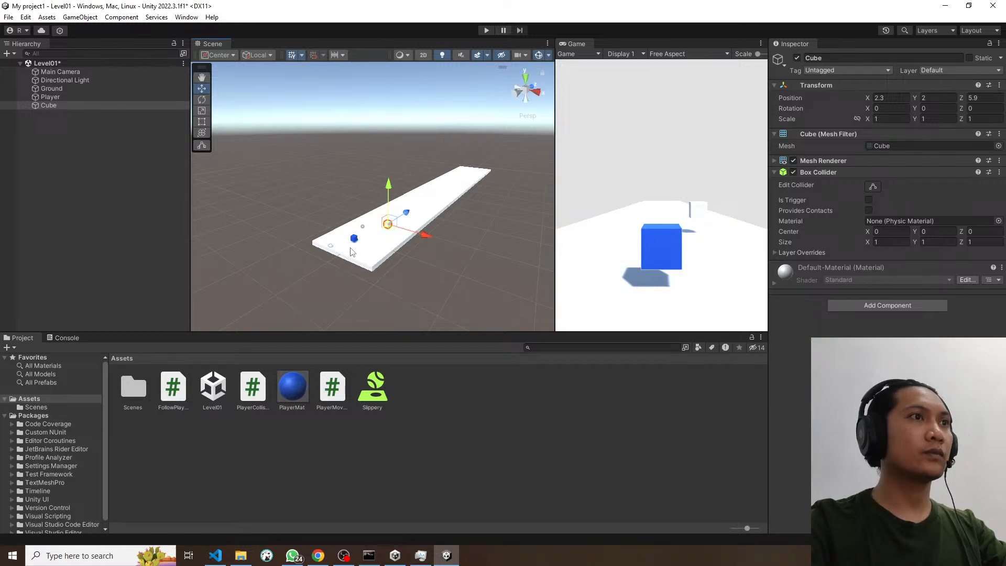
left_click(58, 105)
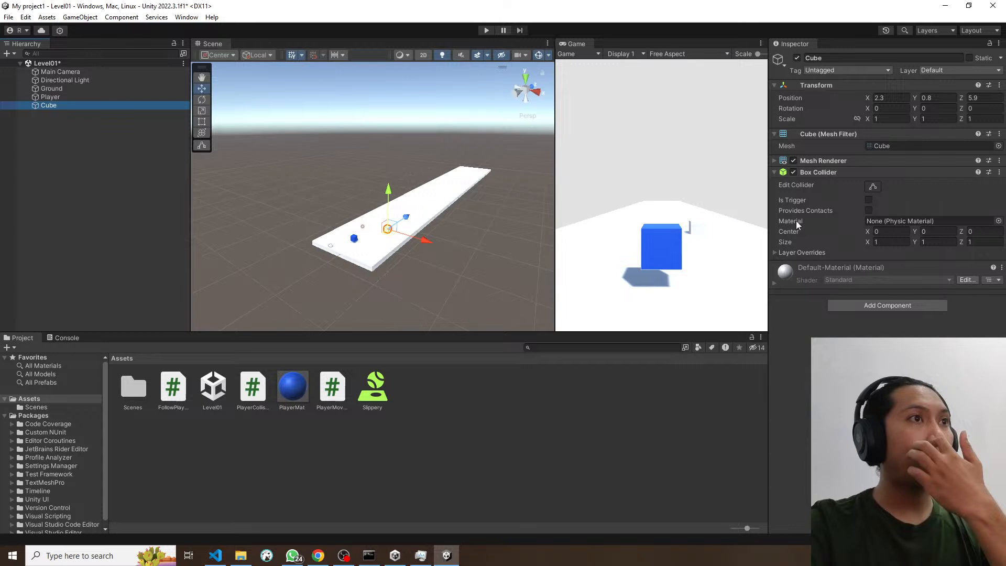
left_click(49, 106)
left_click_drag(389, 197, 388, 197)
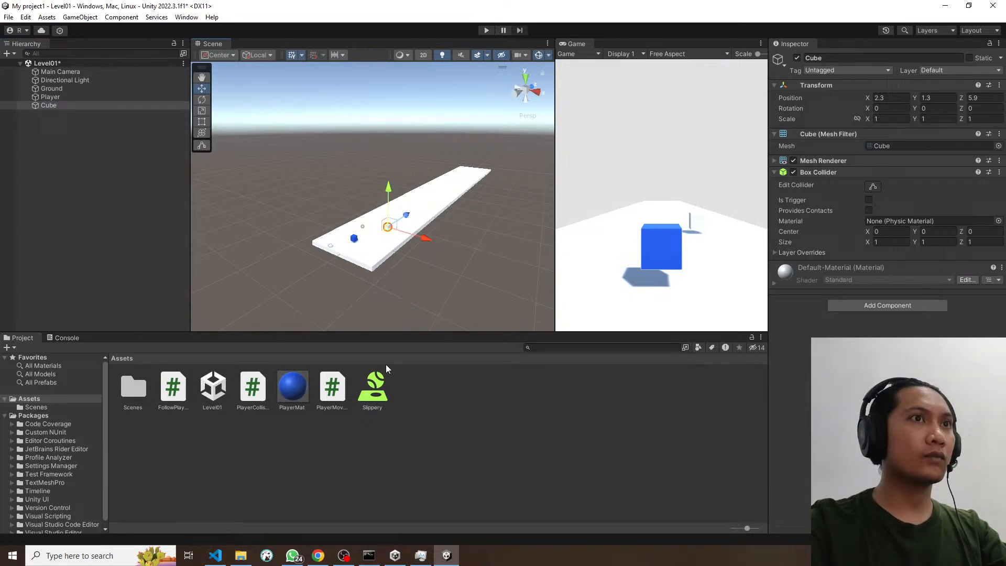
Step: Create a new material named Material1 in the Assets folder
right_click(386, 364)
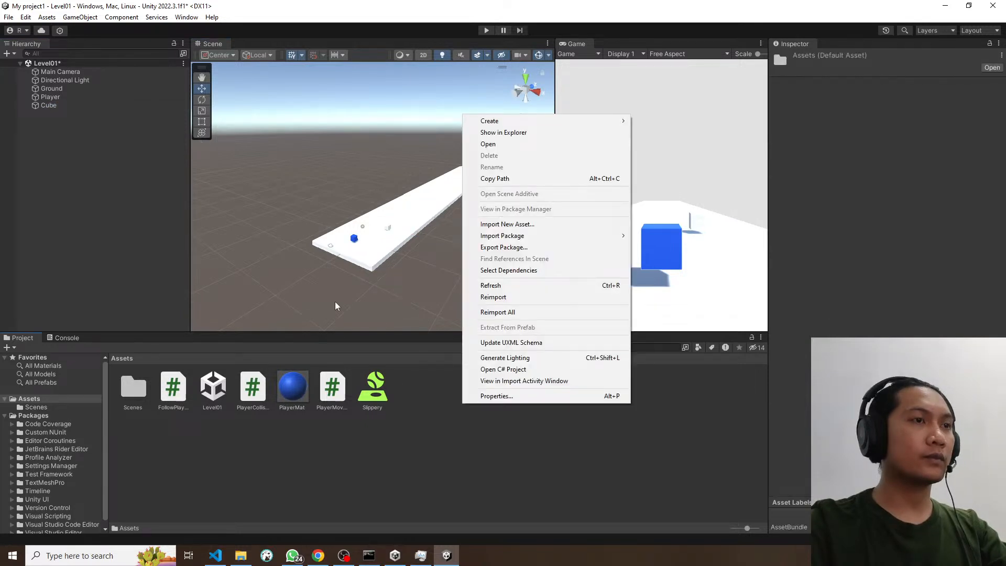
mouse_move(524, 121)
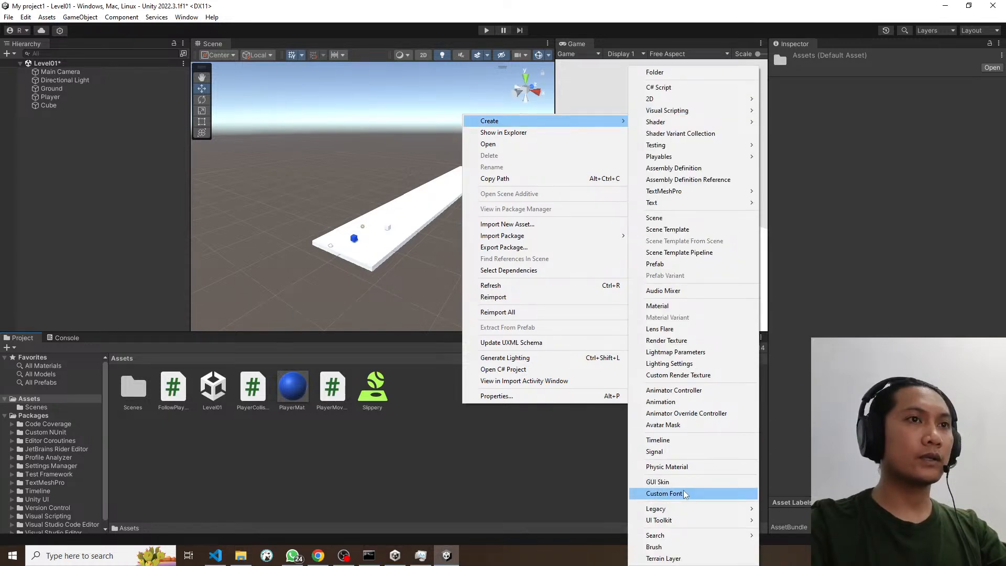
left_click(658, 306)
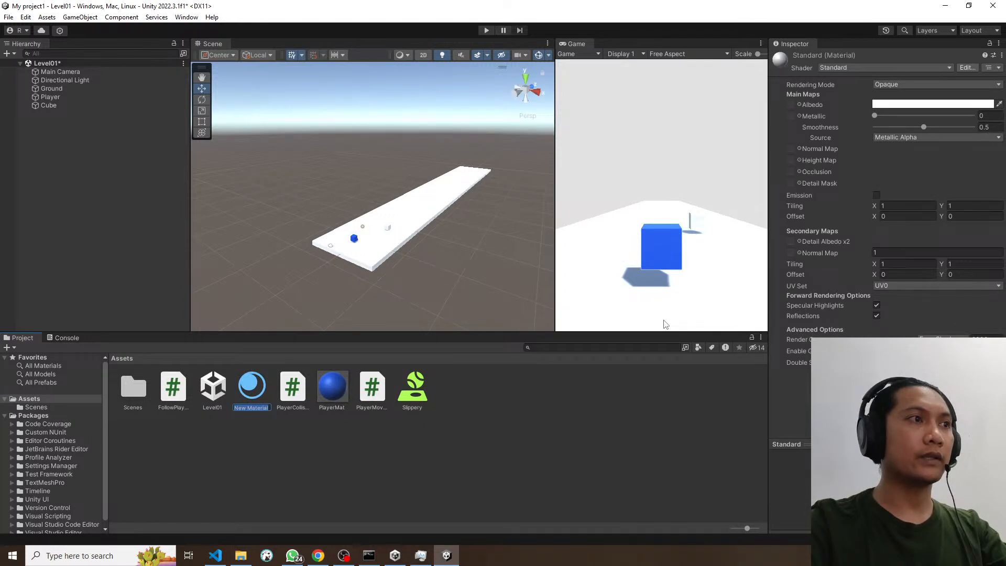
type("c")
key("BackSpace")
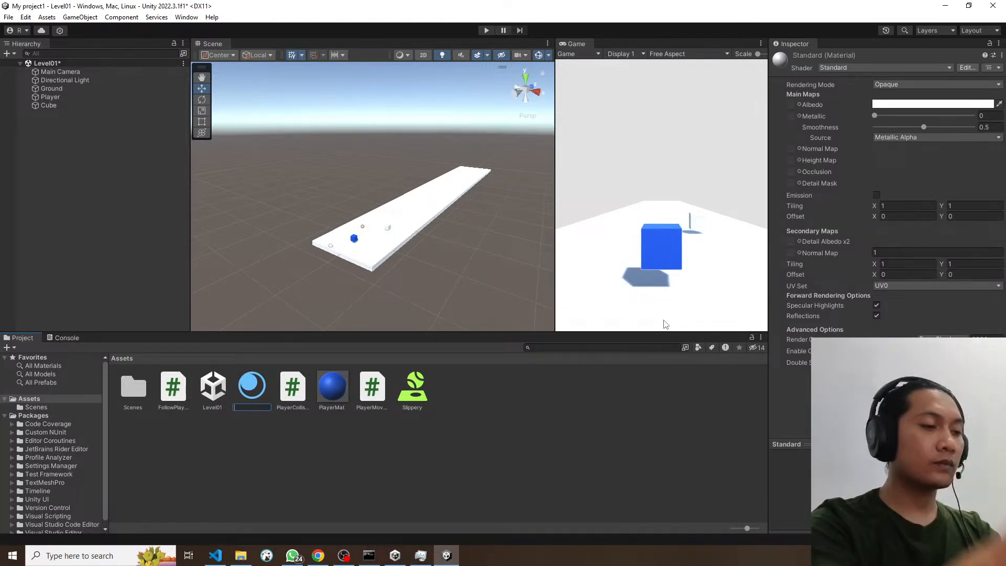
type("materi")
key("BackSpace")
key("BackSpace")
key("BackSpace")
key("BackSpace")
key("BackSpace")
key("BackSpace")
type("Material")
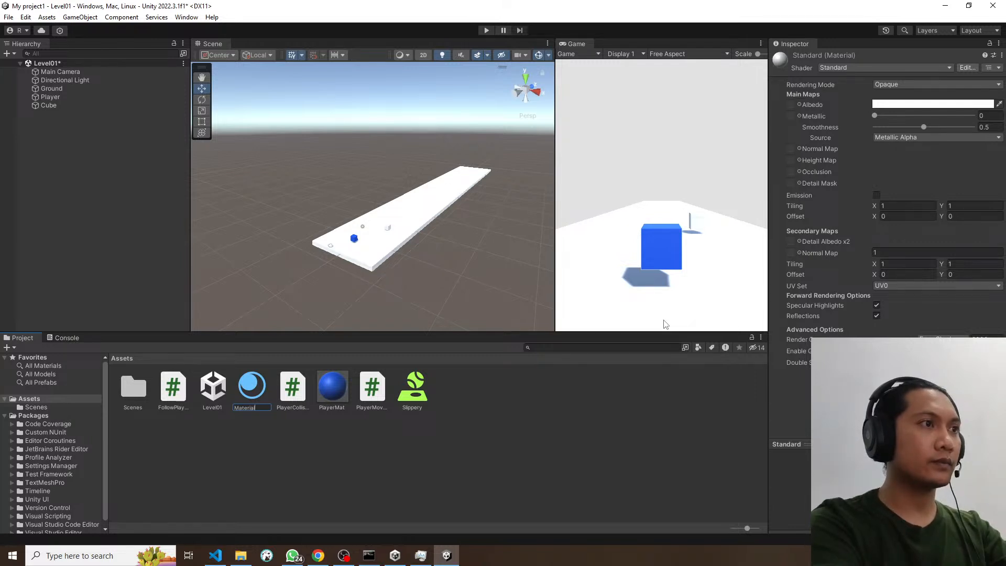
type("1")
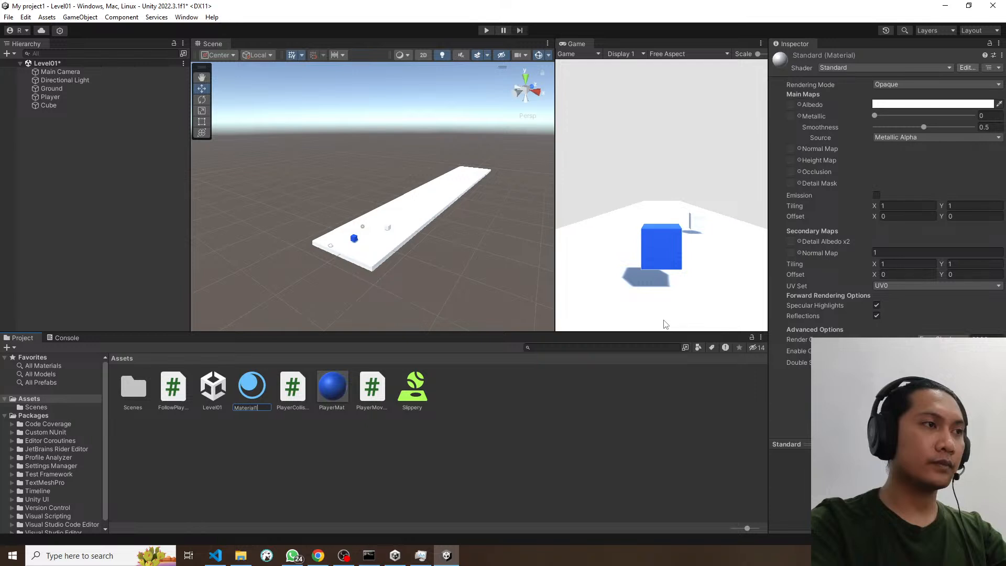
key("Return")
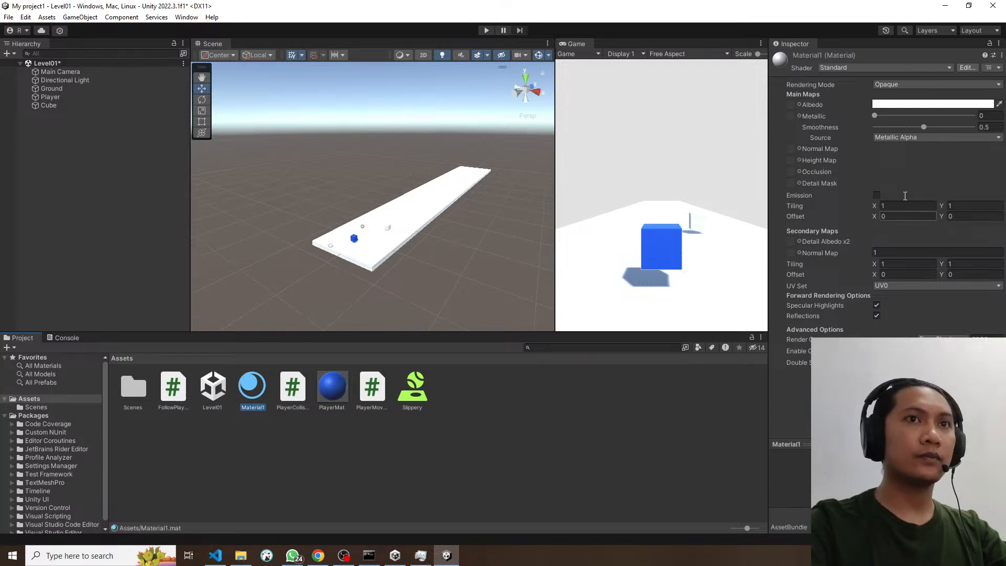
Step: Set Material1's albedo color to dark gray and apply the material to the Cube in the scene
left_click(929, 104)
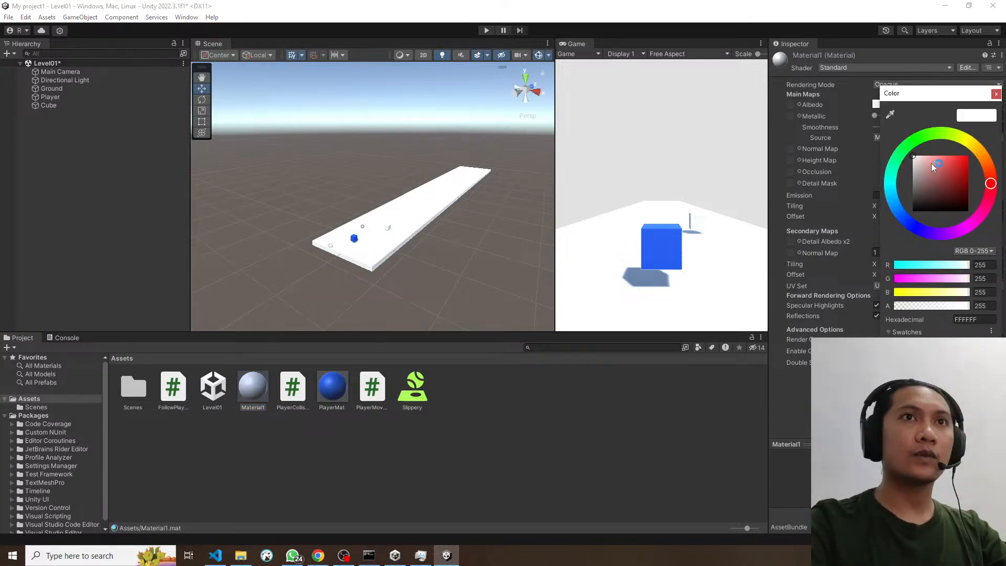
left_click(916, 196)
left_click(260, 386)
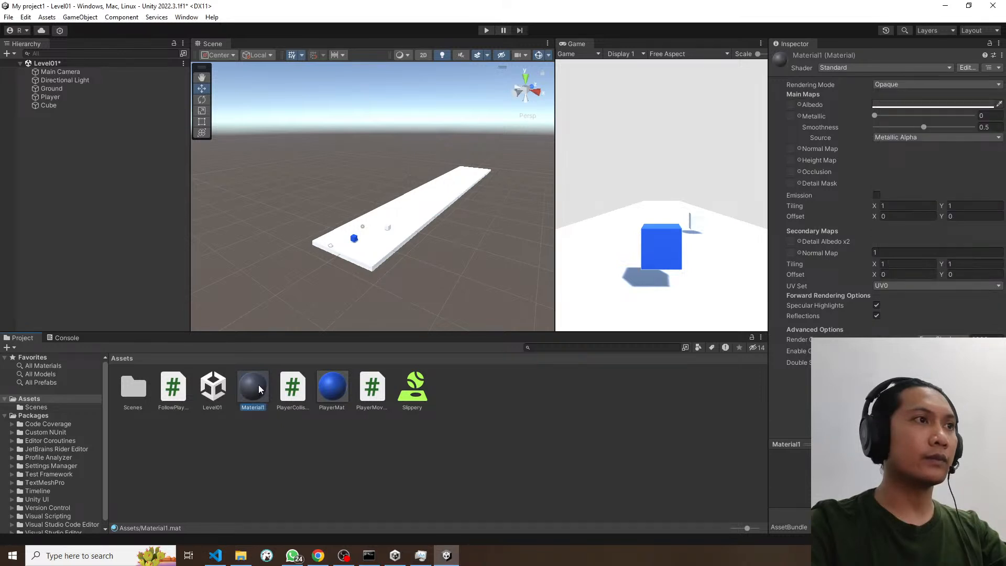
left_click_drag(259, 384, 388, 227)
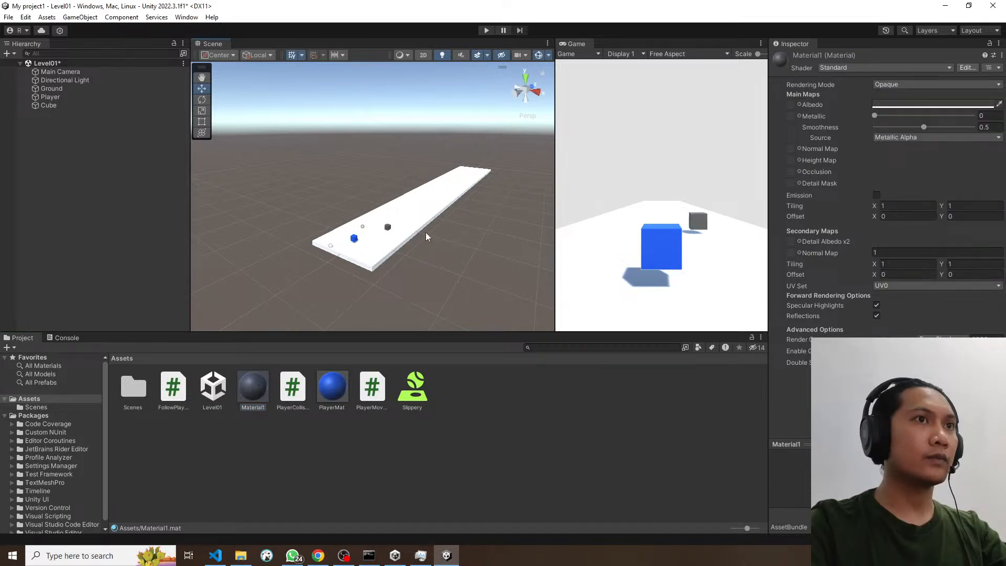
Step: Scale the Cube to about X 4.02, Y 1.35, Z 1.41 and move it farther along the ground to Z 28.6
left_click(387, 227)
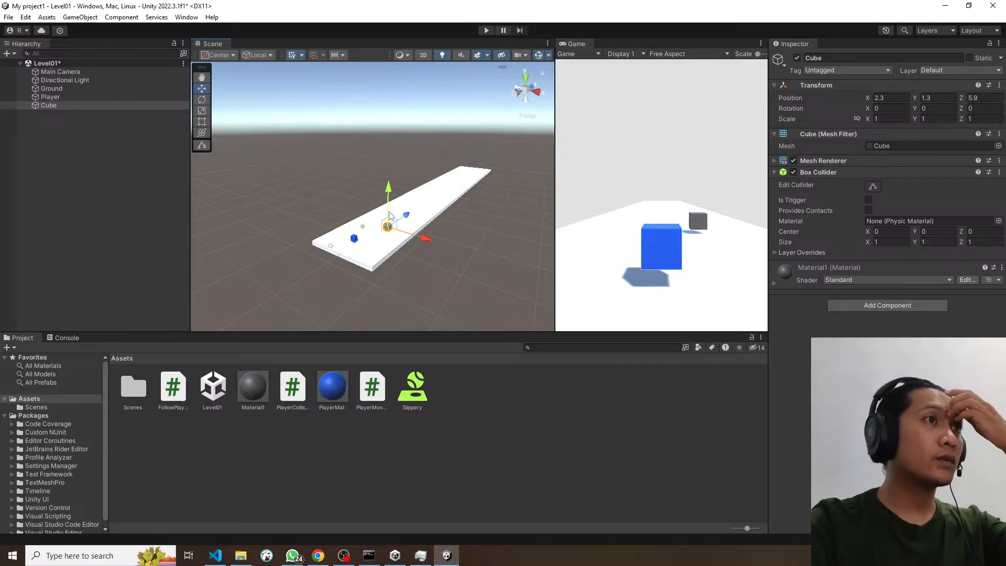
left_click(202, 111)
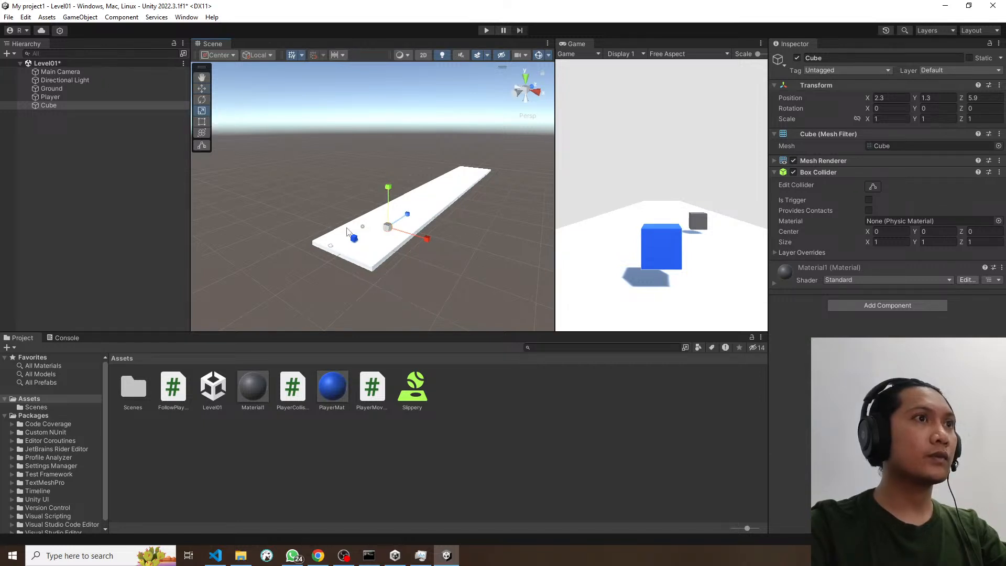
left_click_drag(427, 239, 443, 211)
key("ctrl+z")
left_click_drag(407, 214, 432, 175)
left_click(201, 90)
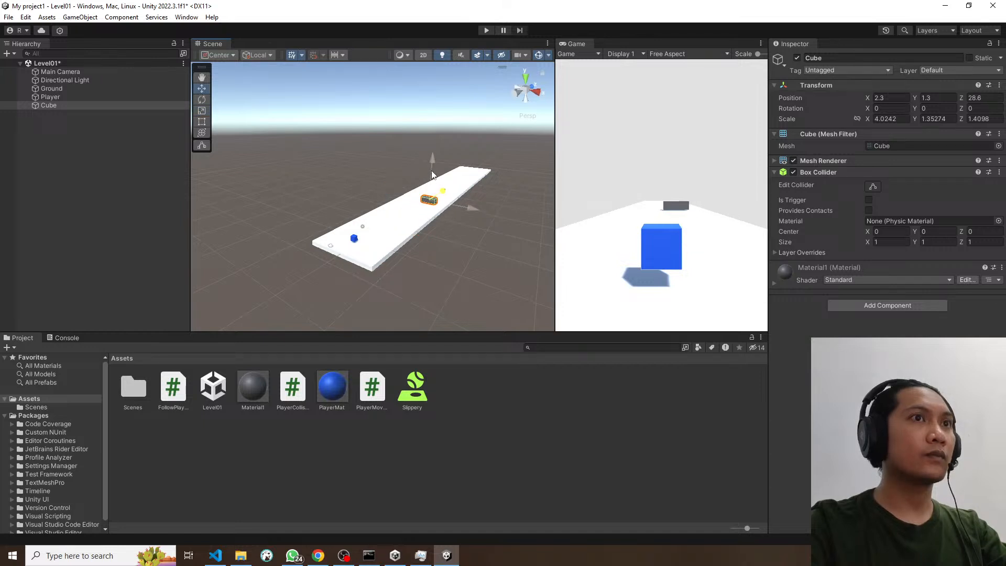
left_click(524, 203)
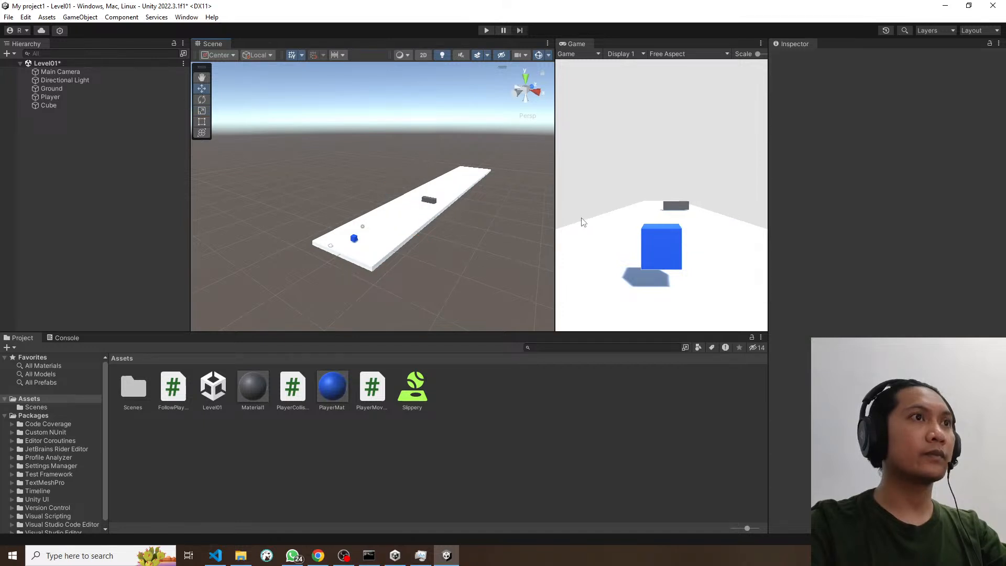
Step: Run the game twice to test the Player hitting the Cube, and check the collision messages in the console
left_click(486, 30)
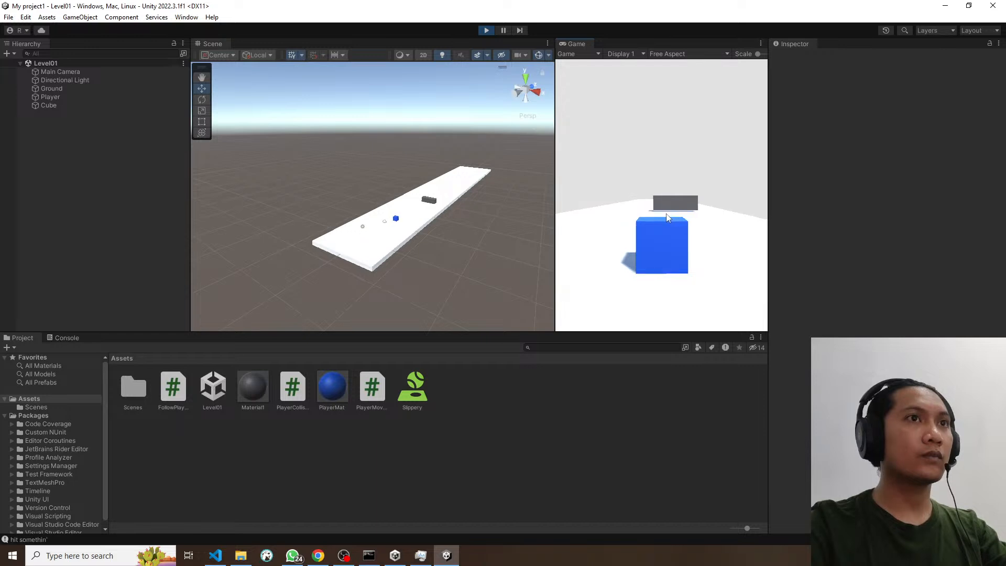
left_click(67, 339)
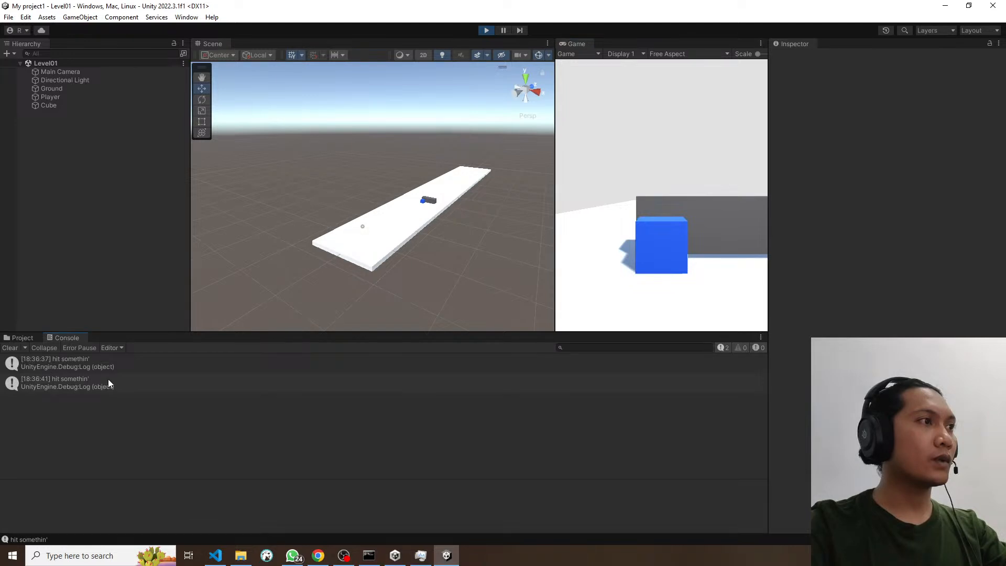
left_click(486, 30)
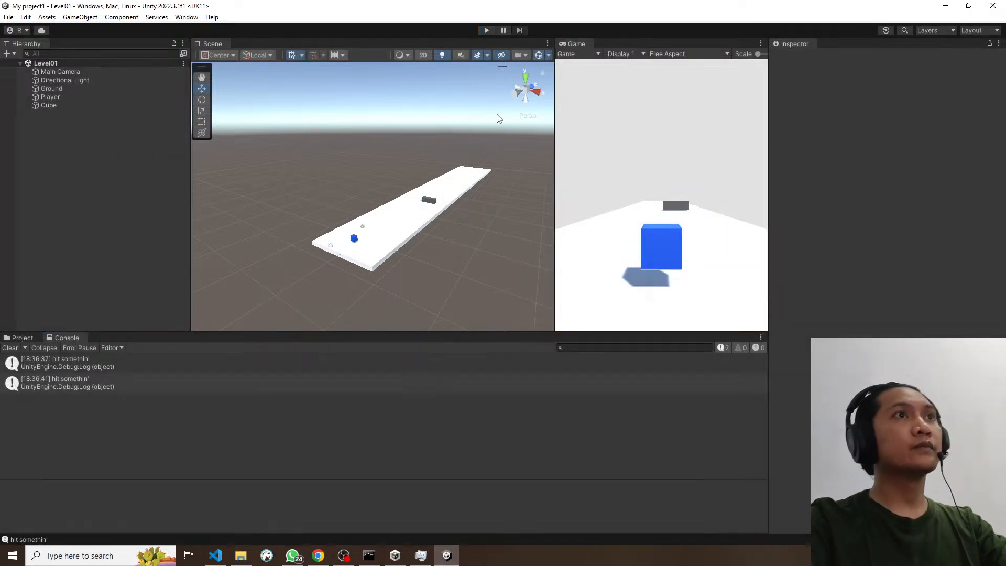
left_click(486, 31)
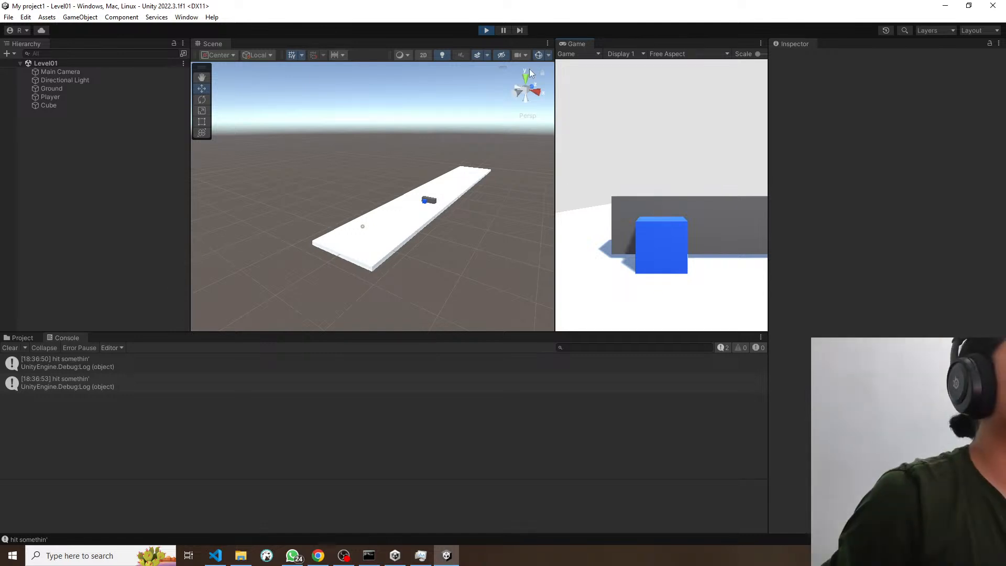
key("ctrl+p")
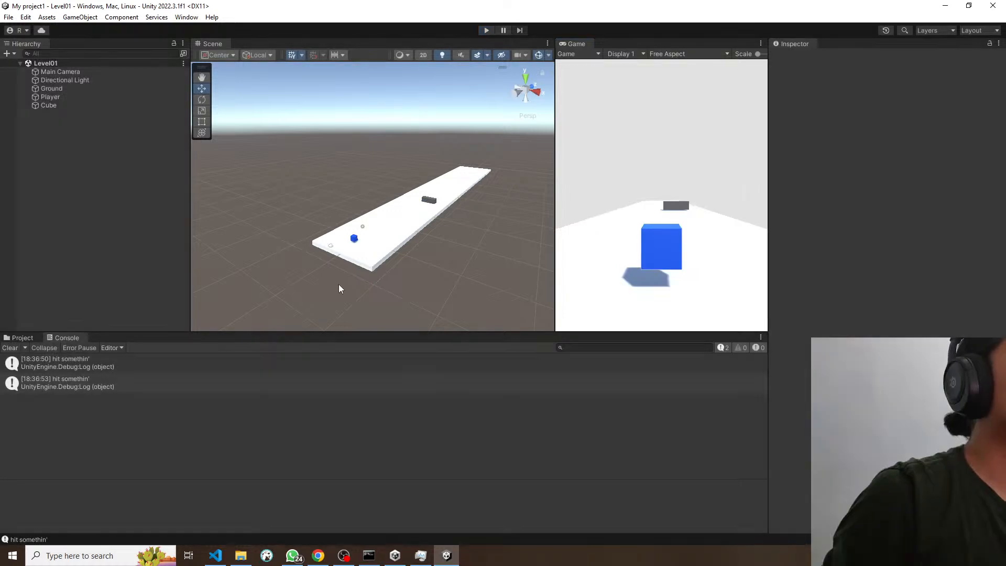
Step: Raise the Player above the ground to Y 6.93 and run the game to test its collisions
left_click(354, 239)
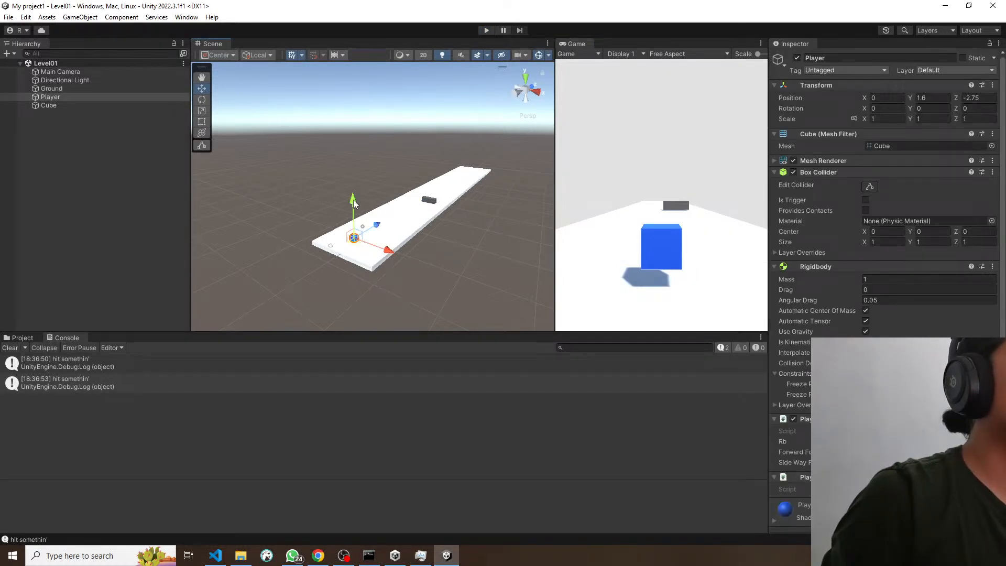
left_click_drag(354, 204, 353, 177)
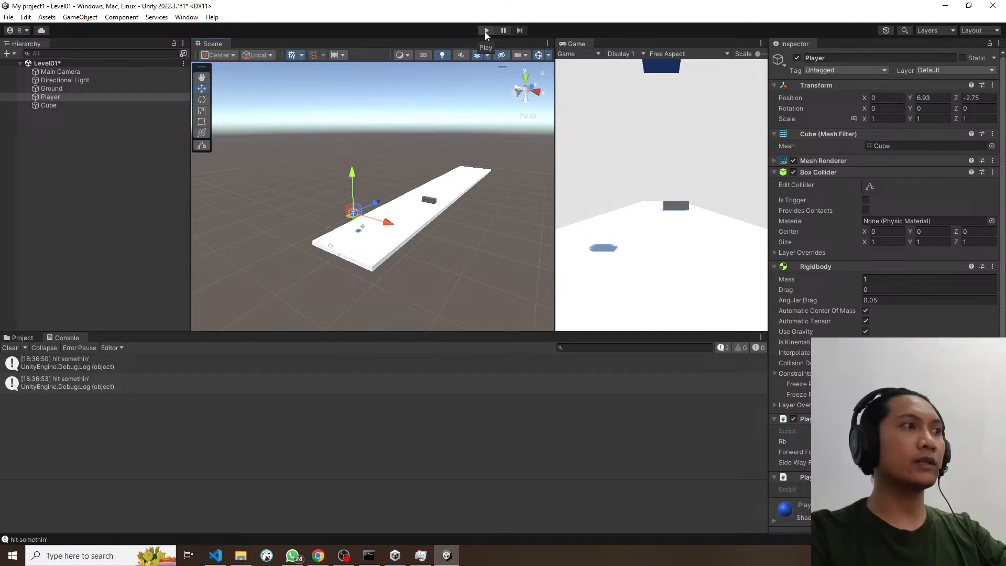
left_click(486, 31)
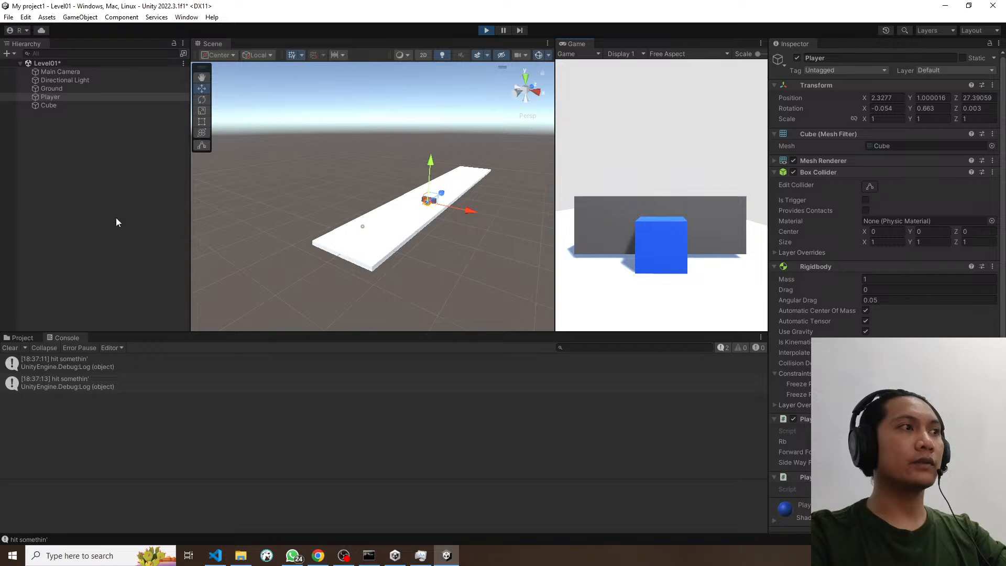
left_click(486, 30)
Step: Switch to OBS and check the live stream chat
key("alt+Tab")
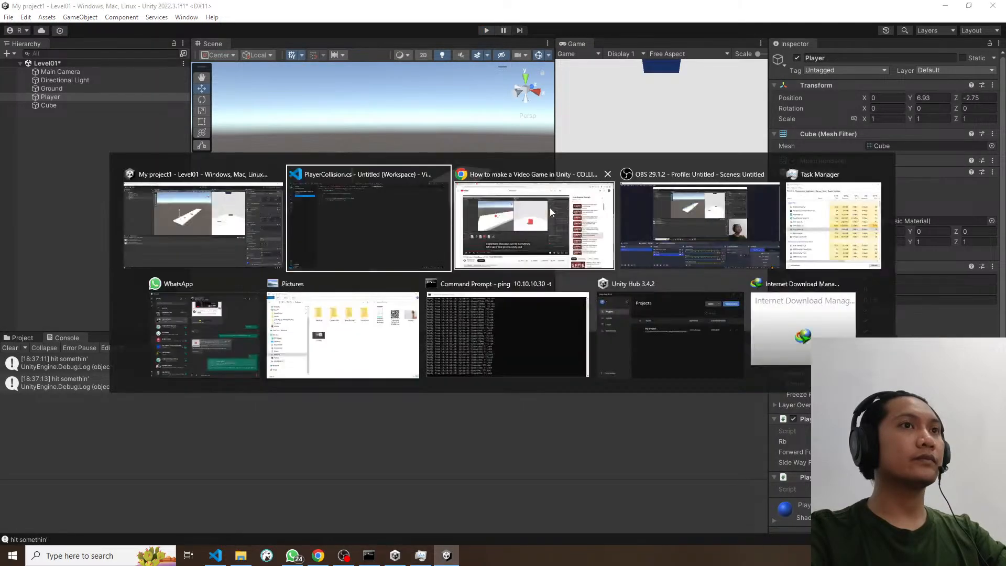
key("alt+Tab")
key("Tab")
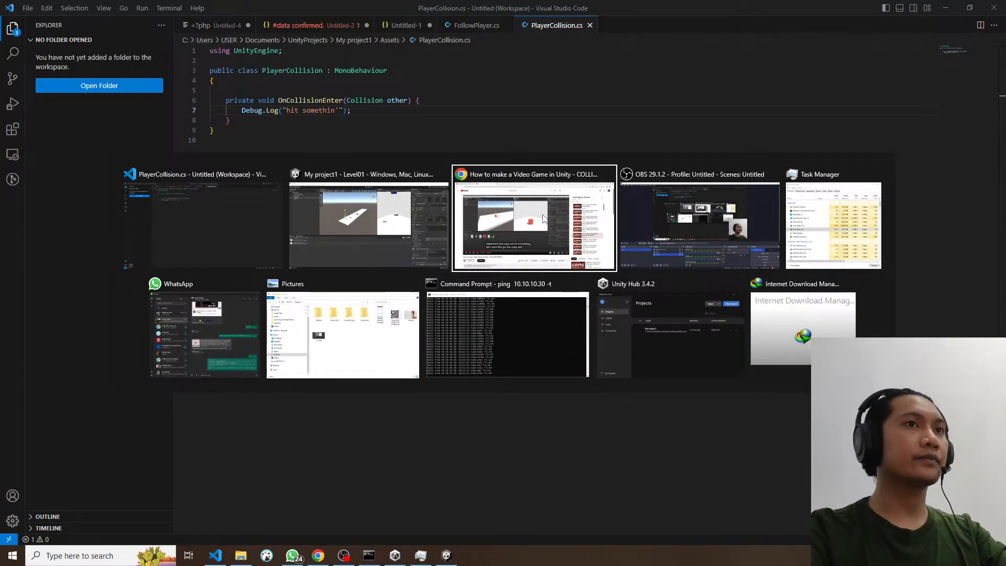
key("alt+Tab")
left_click(872, 345)
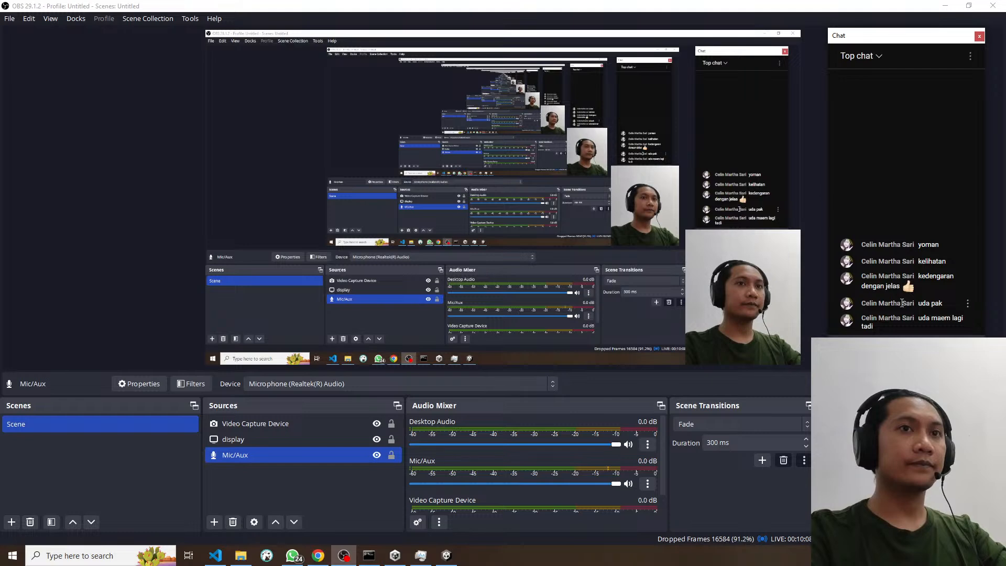
Step: Switch to Chrome, check the YouTube Studio channel dashboard, and resume the Brackeys COLLISION (E05) tutorial video
left_click(318, 556)
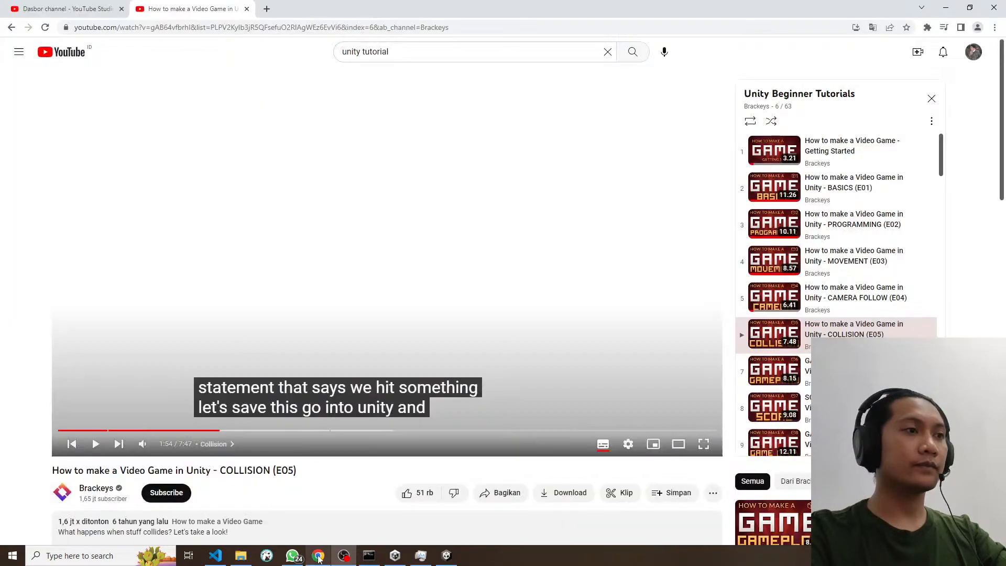
left_click(65, 8)
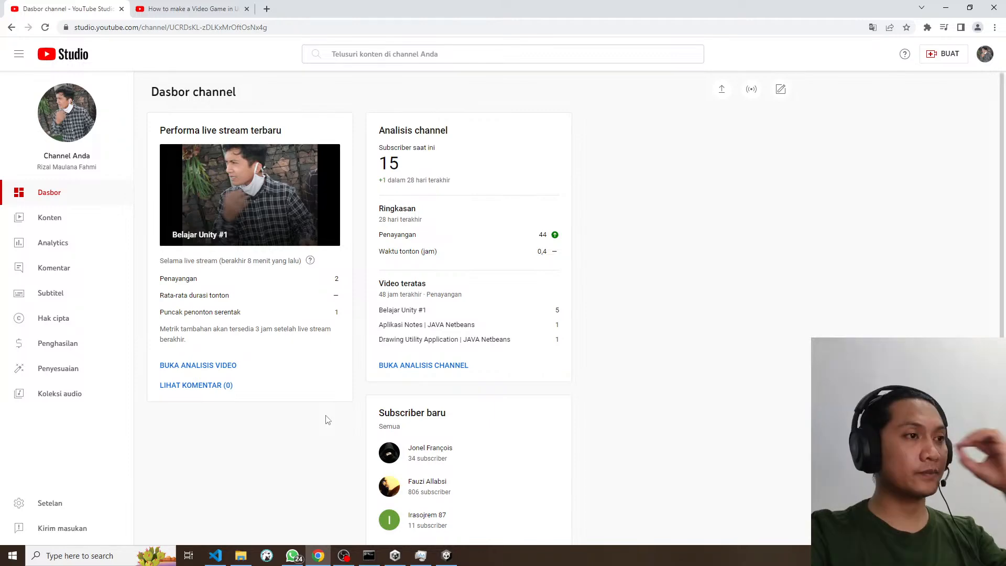
left_click(137, 7)
left_click(396, 261)
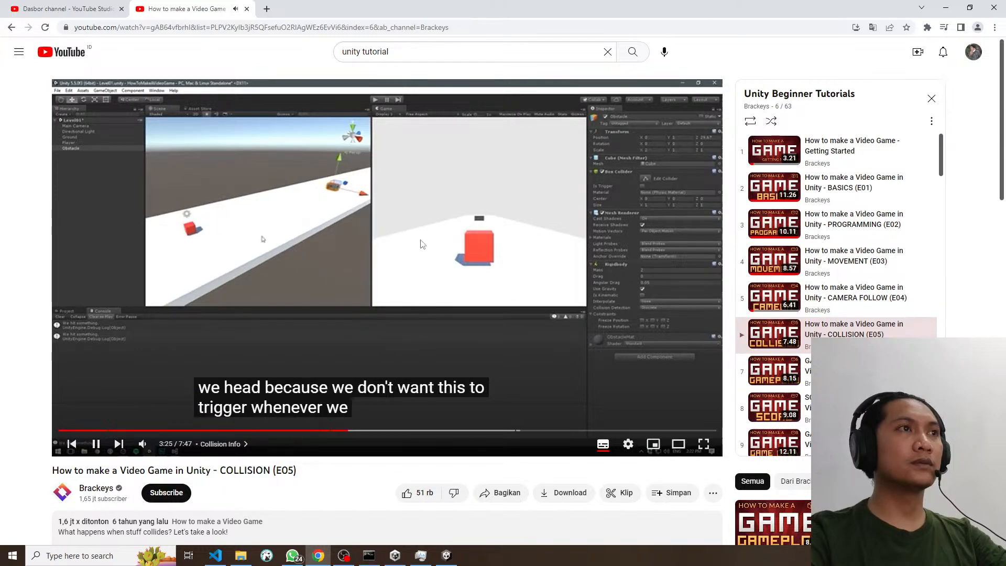
Step: Switch back to Unity and add a Rigidbody component to the Ground
key("alt+Tab")
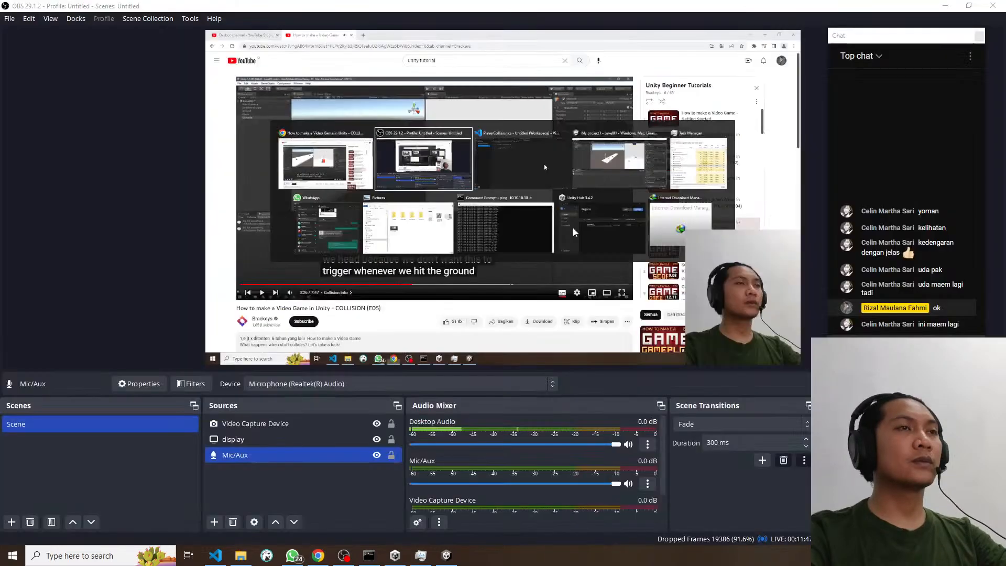
key("alt+Tab")
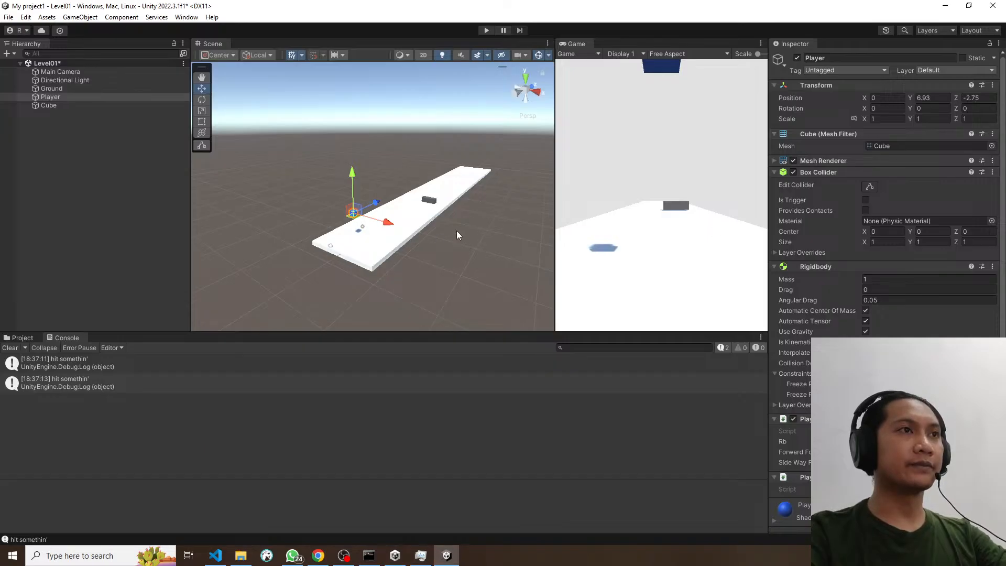
left_click(428, 200)
scroll(428, 203, "up", 5)
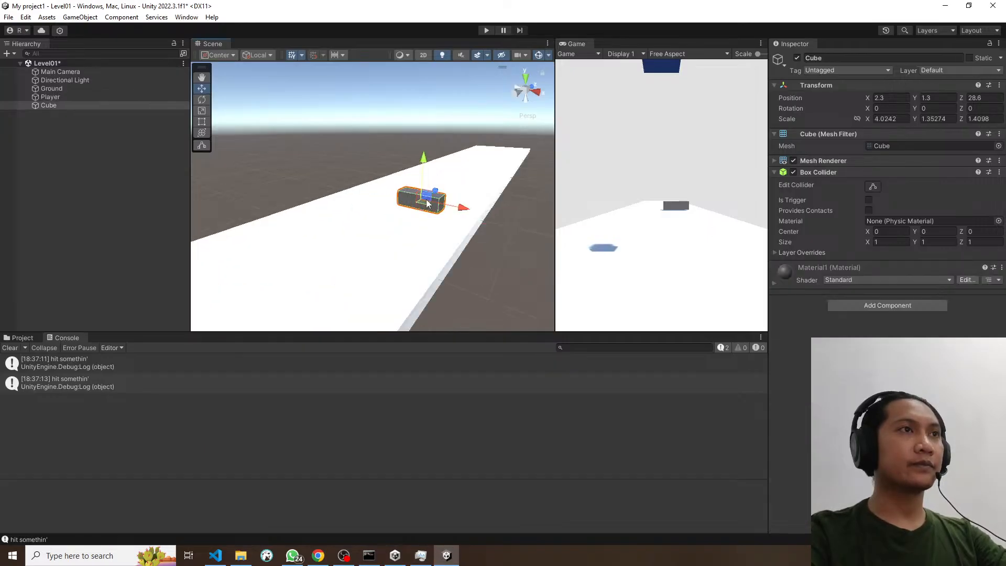
scroll(428, 204, "up", 3)
left_click(418, 234)
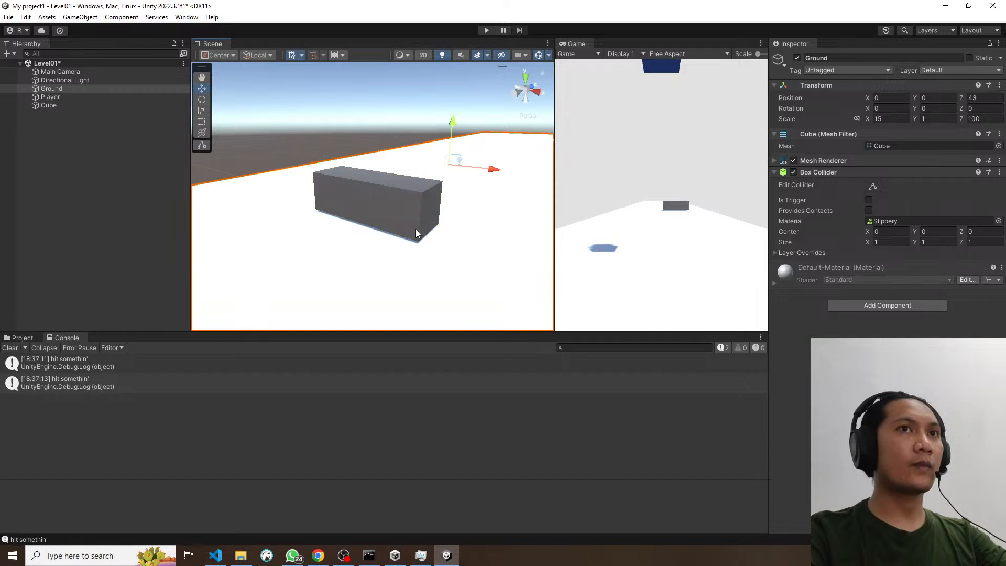
scroll(415, 229, "down", 2)
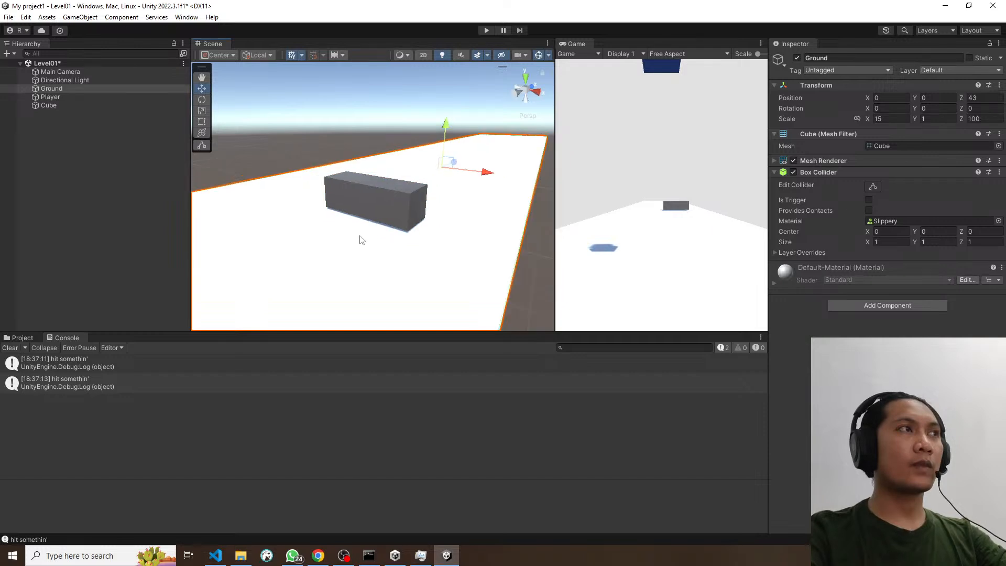
scroll(362, 239, "down", 1)
left_click(871, 305)
type("rig")
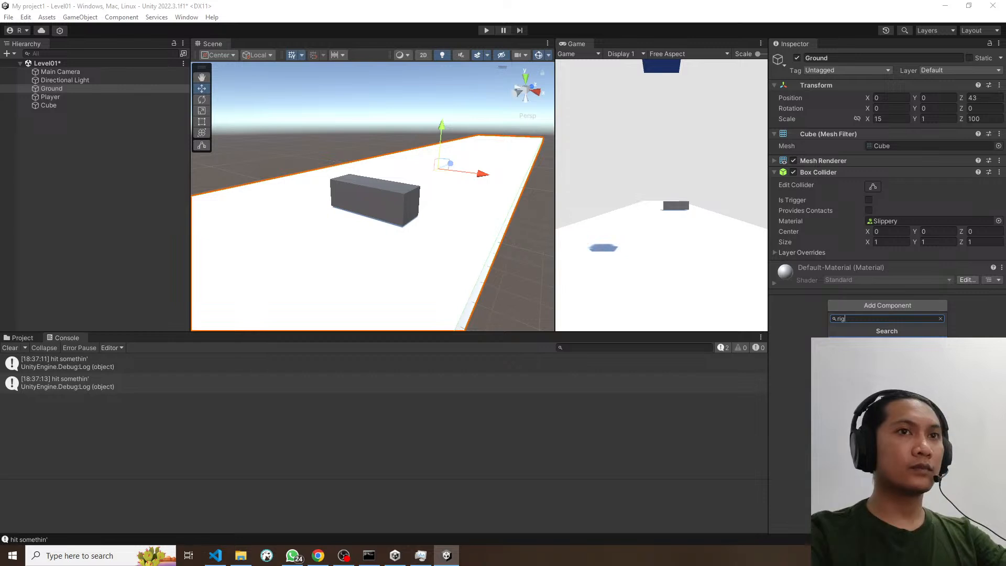
key("Return")
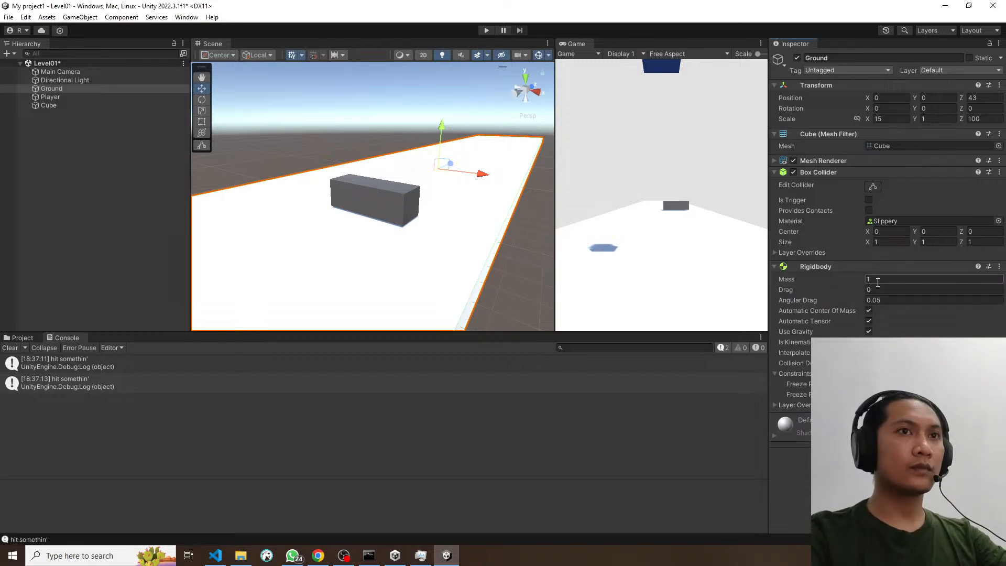
Step: Set the mass of the Ground's Rigidbody to 3
left_click(877, 280)
type("3")
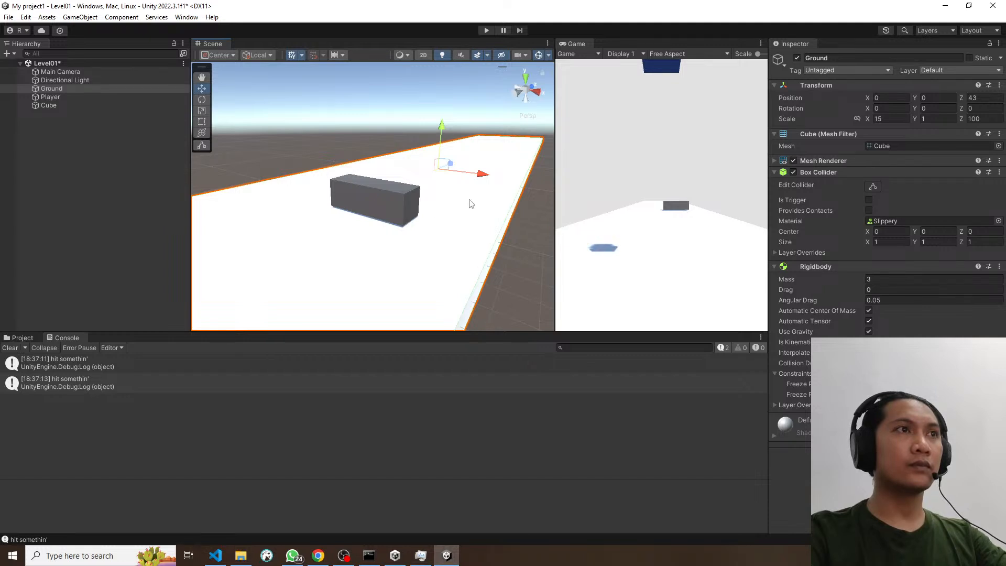
left_click_drag(471, 204, 515, 172, "alt")
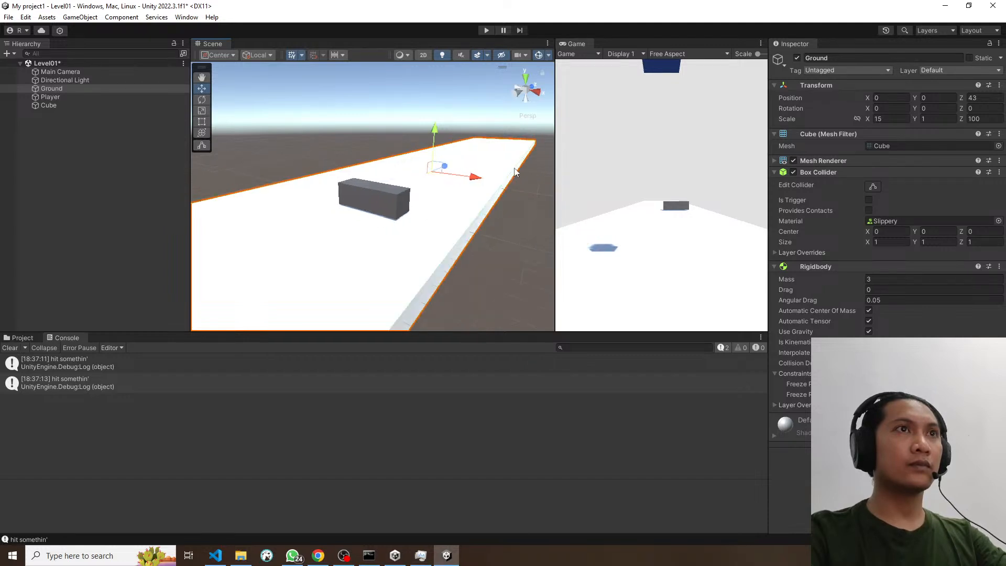
scroll(468, 185, "down", 5)
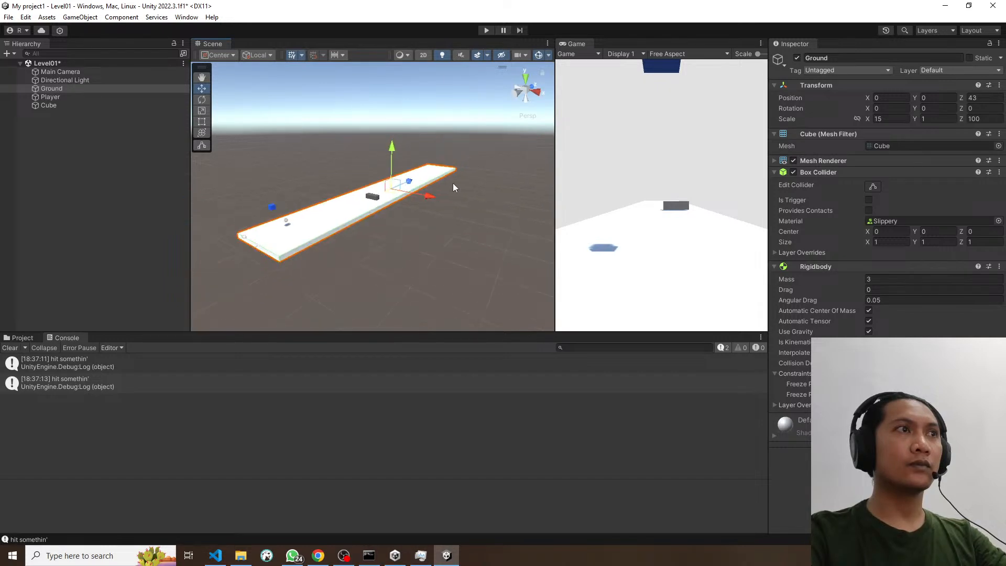
scroll(407, 182, "up", 5)
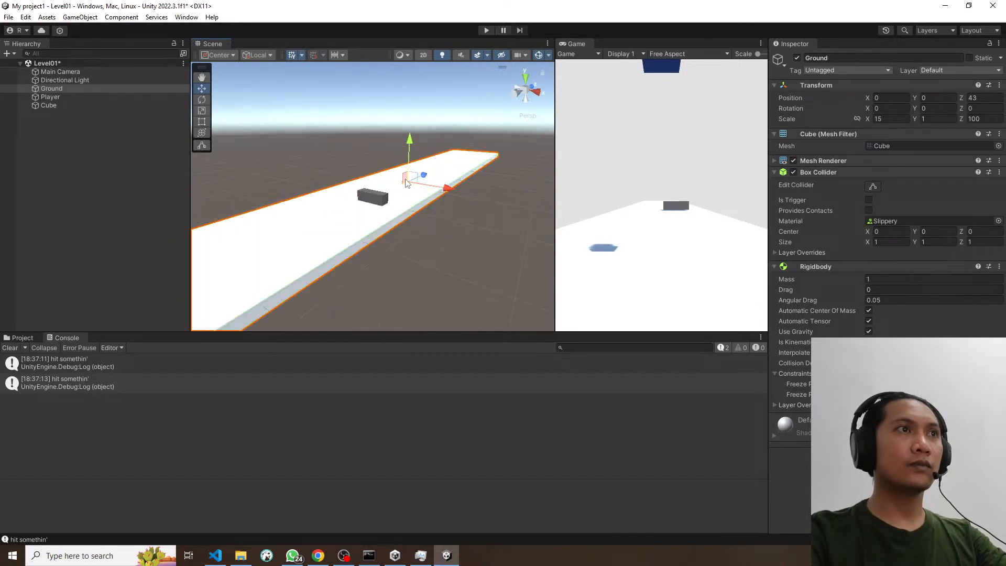
Step: Add a Rigidbody component to the dark obstacle cube on the ground
scroll(408, 182, "down", 3)
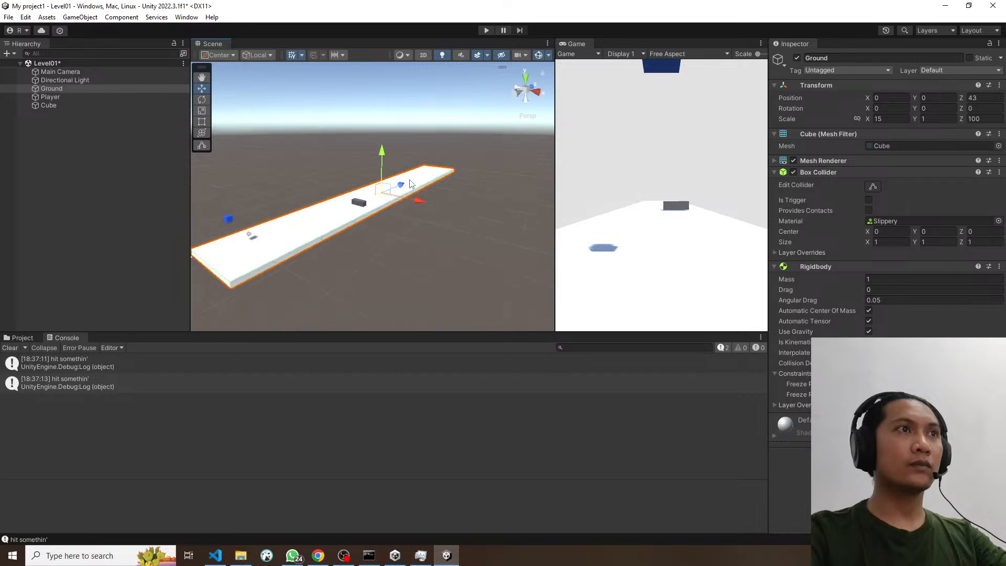
scroll(375, 199, "up", 5)
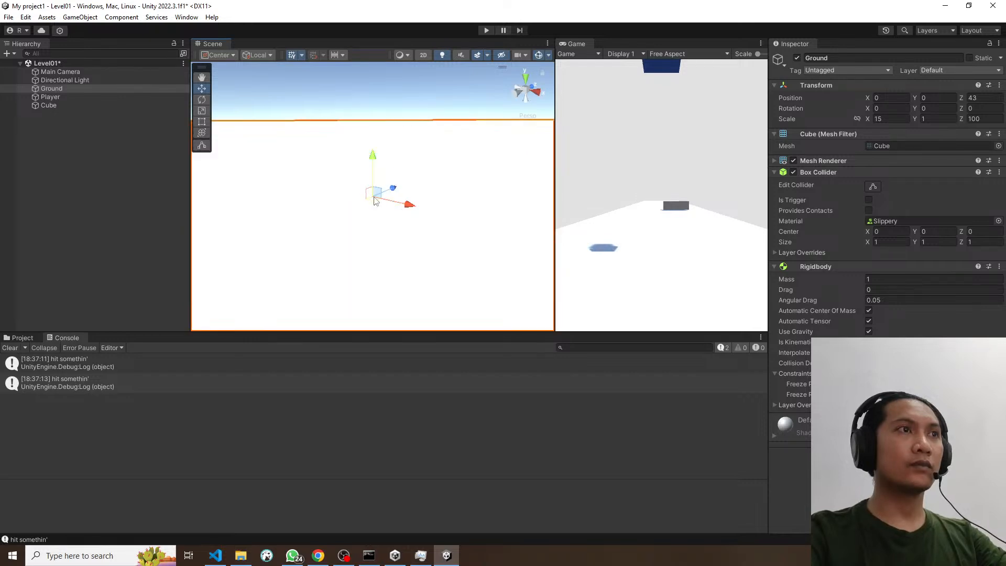
scroll(375, 232, "down", 5)
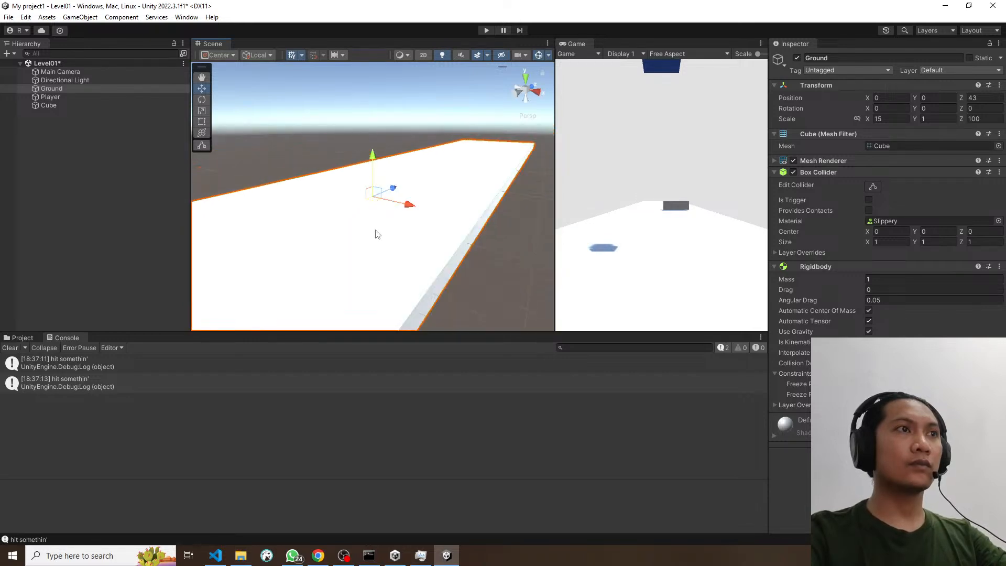
scroll(375, 235, "down", 2)
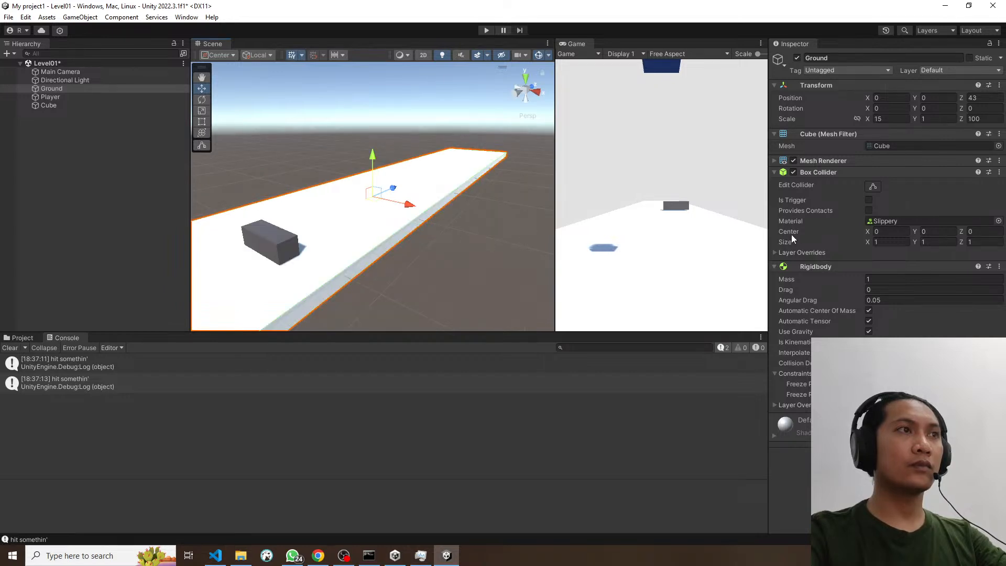
left_click(277, 243)
left_click_drag(298, 252, 295, 253)
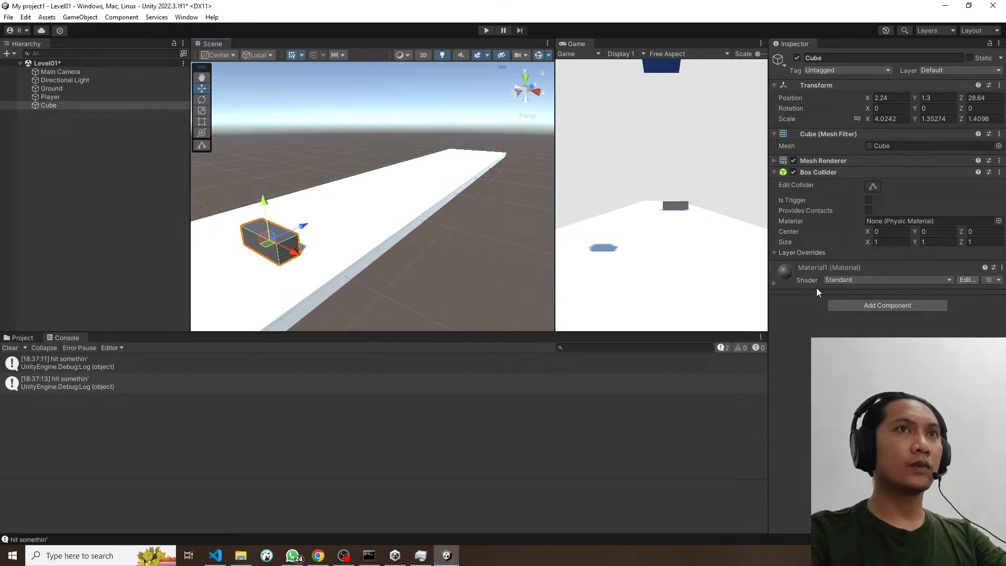
left_click(876, 307)
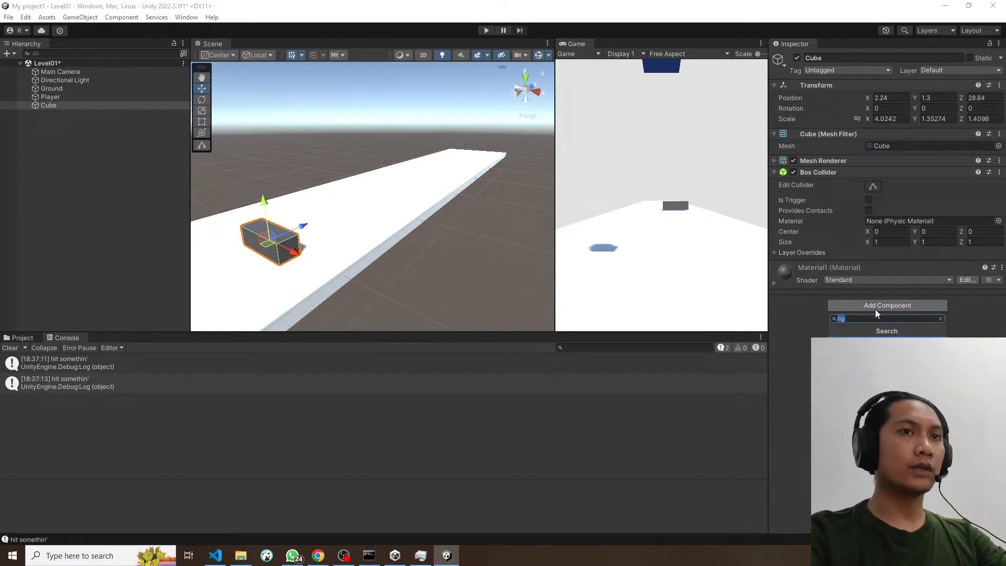
key("Return")
Step: Set the mass of the cube's Rigidbody to 2
left_click(880, 282)
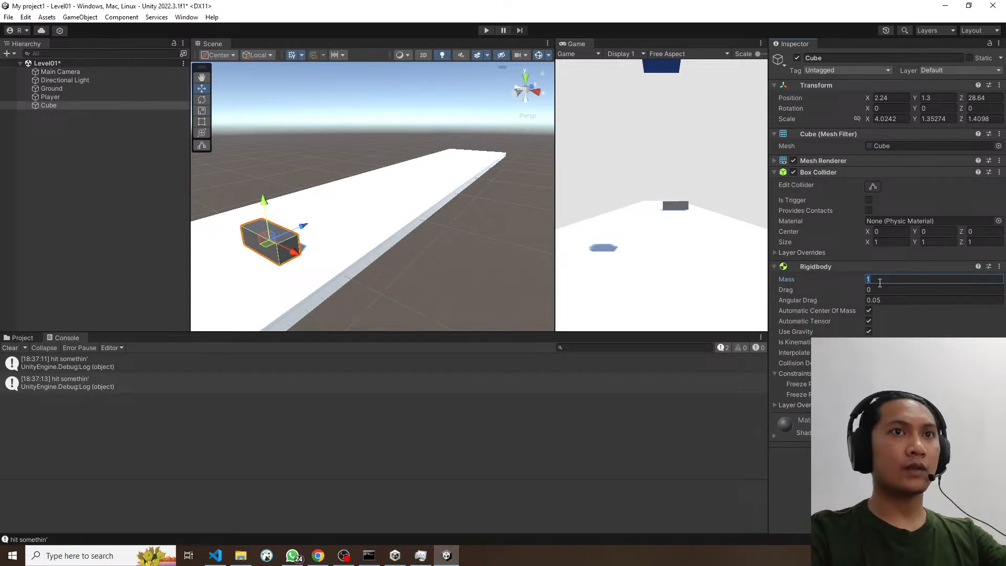
type("3")
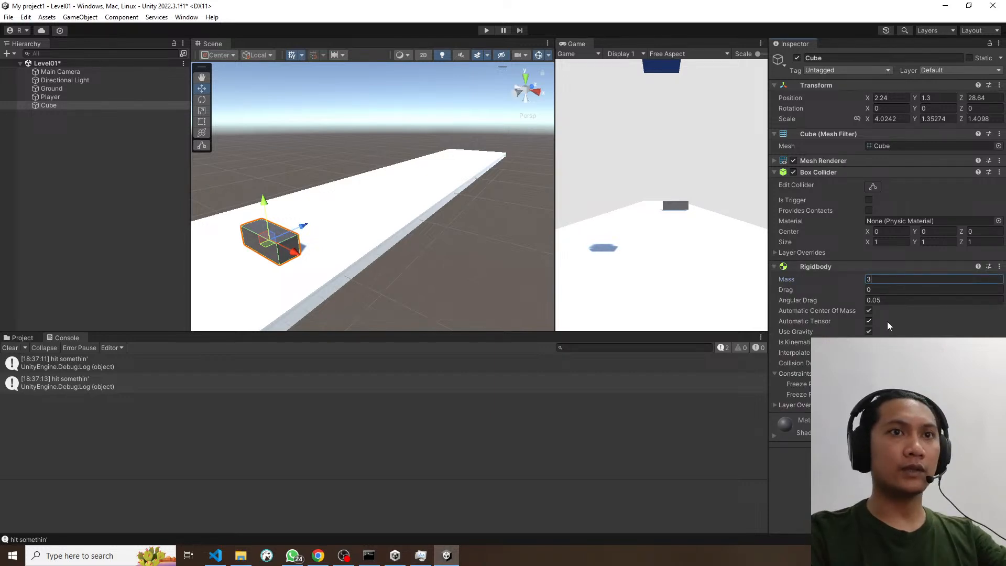
key("BackSpace")
type("2")
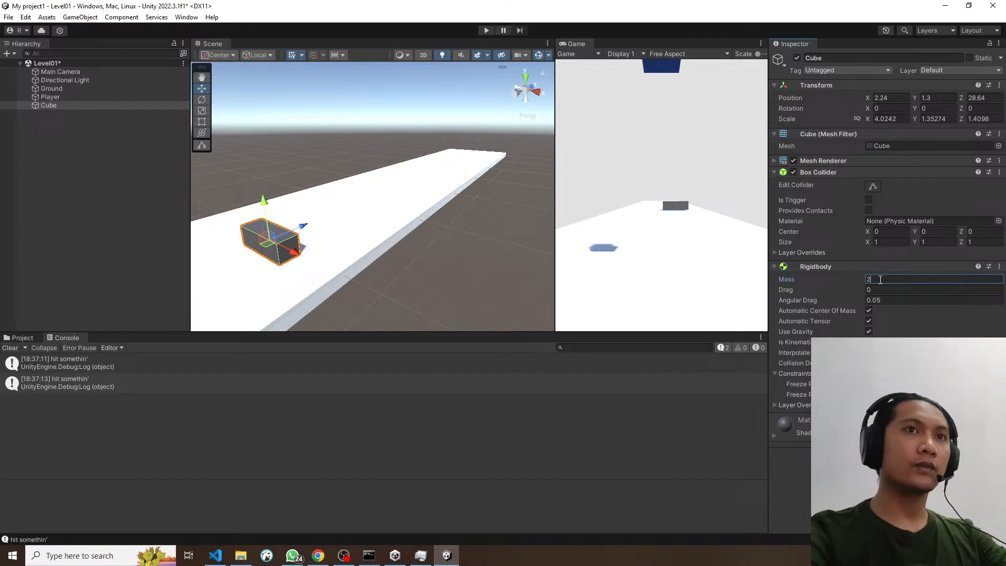
left_click(787, 251)
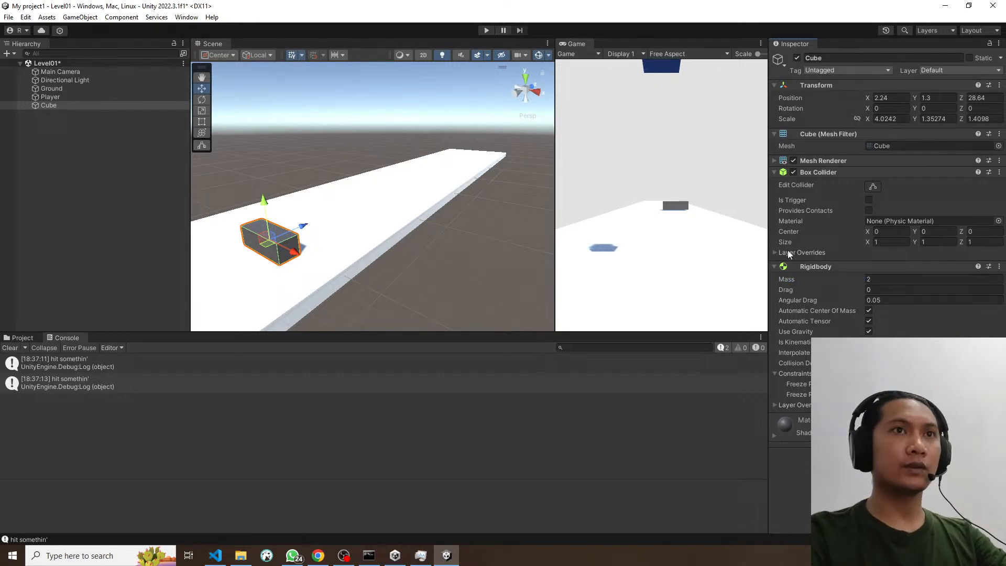
left_click(817, 161)
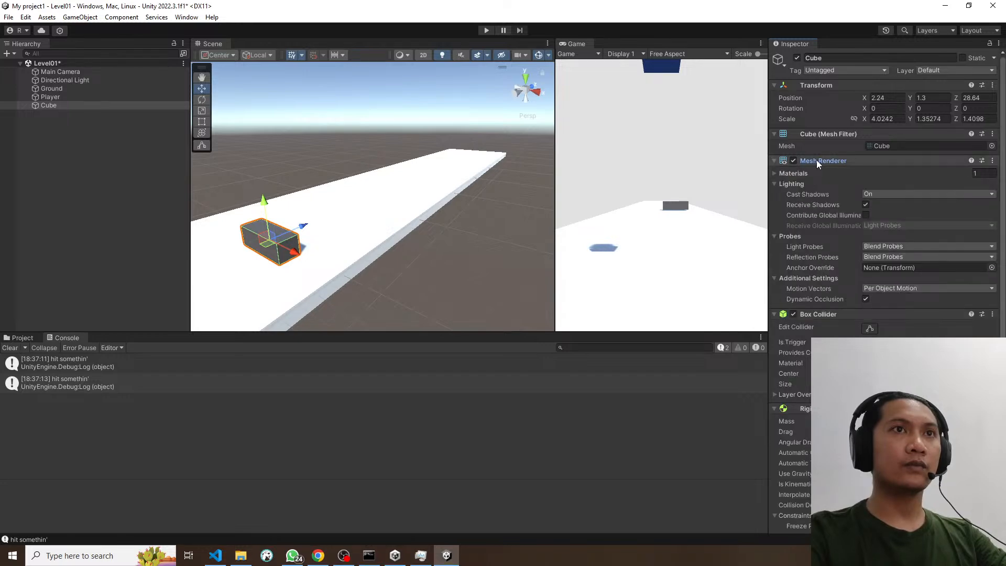
left_click(816, 159)
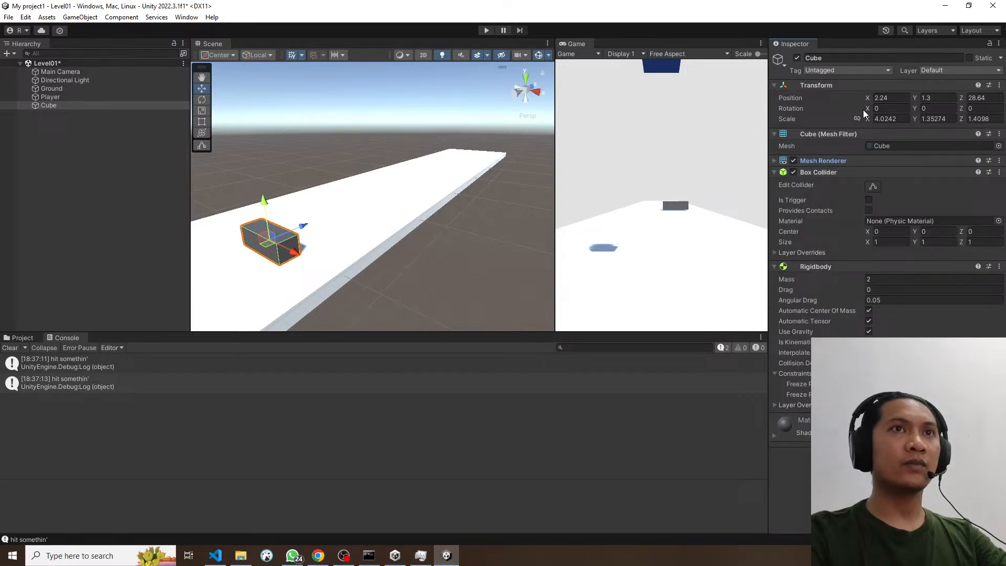
Step: Switch to Chrome, play the Brackeys COLLISION (E05) video and rewind it to the obstacle material's smoothness section at about 2:49
key("alt+Tab")
key("alt+Tab")
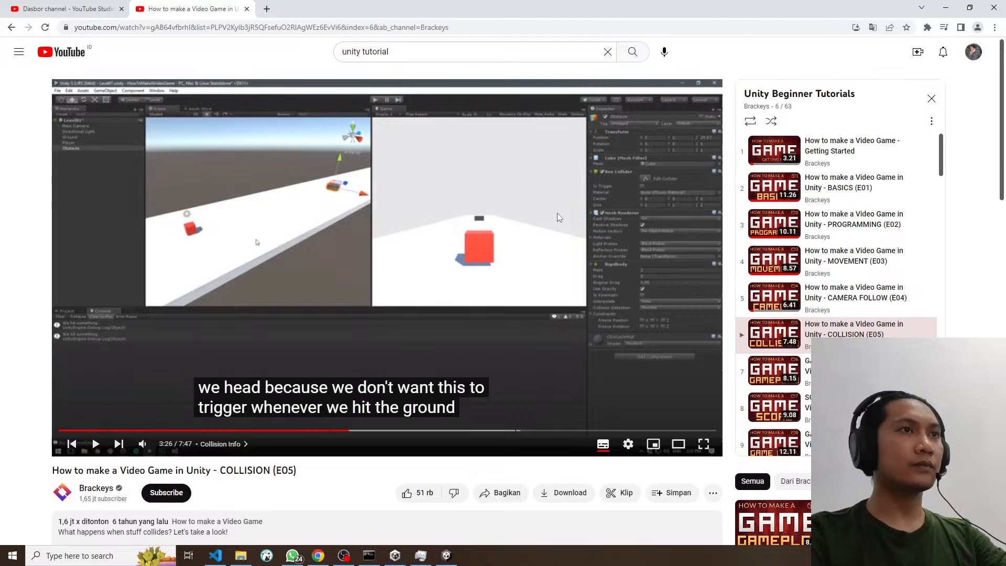
left_click(340, 431)
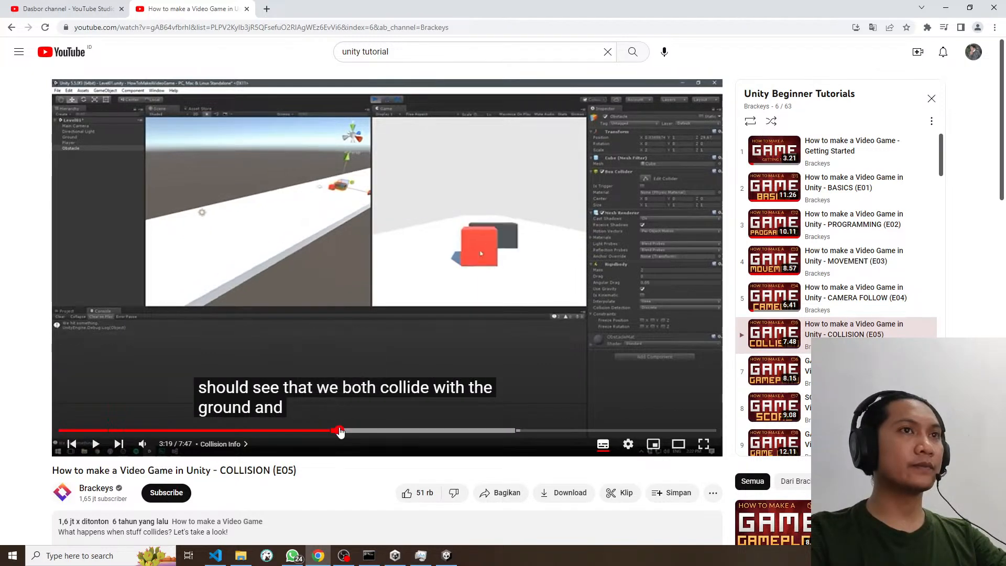
left_click(392, 410)
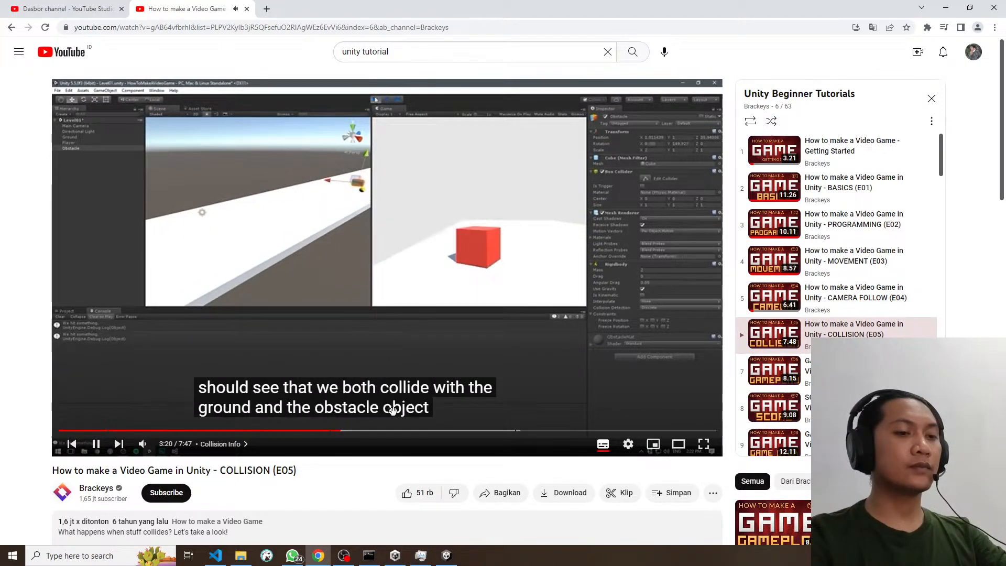
key("Left")
key("Left")
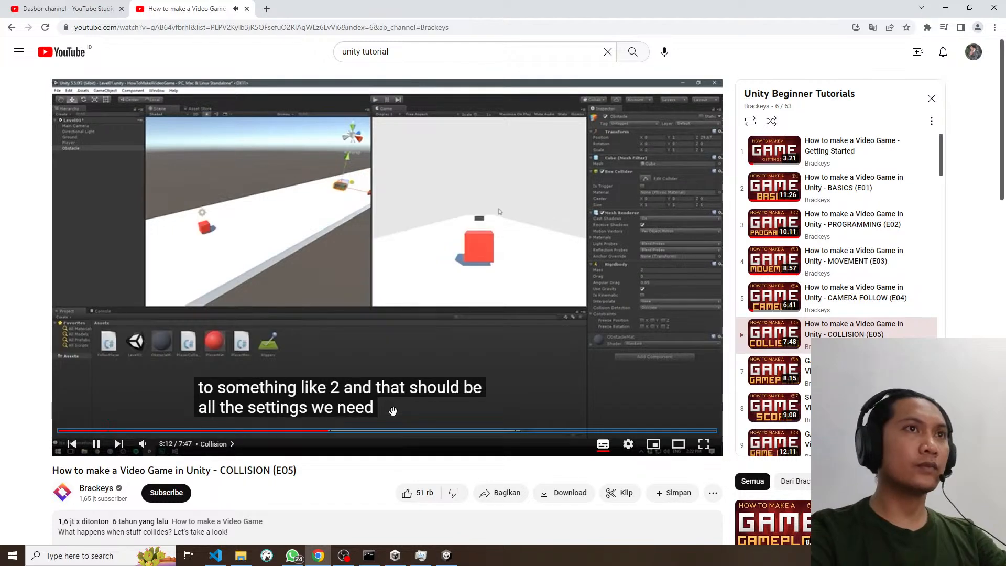
key("Left")
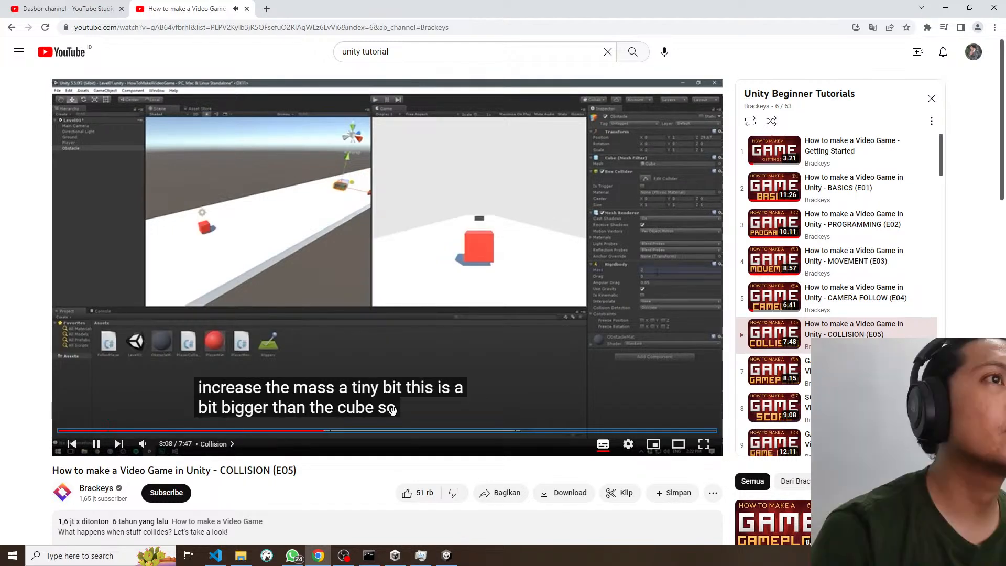
key("Left")
key("Left")
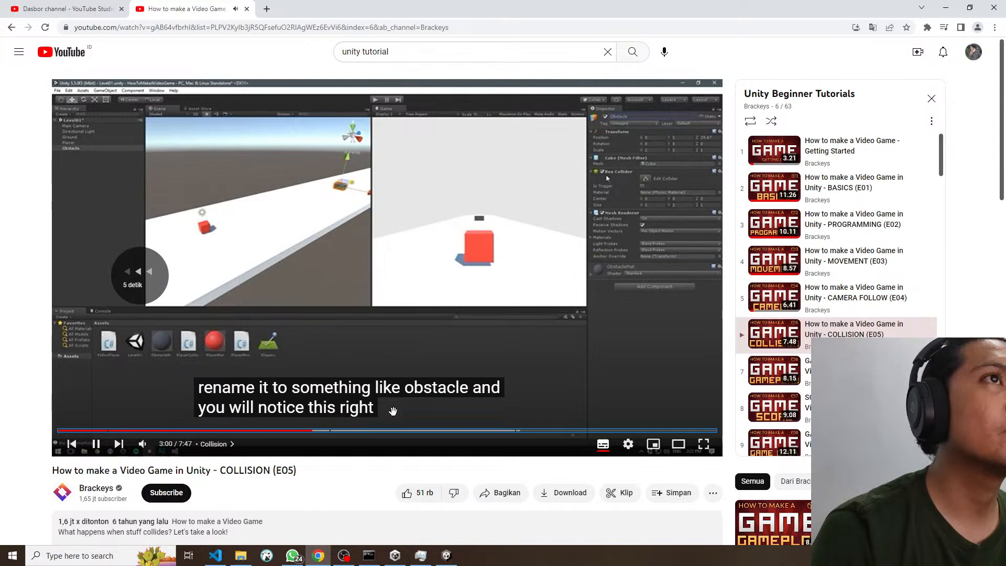
key("Left")
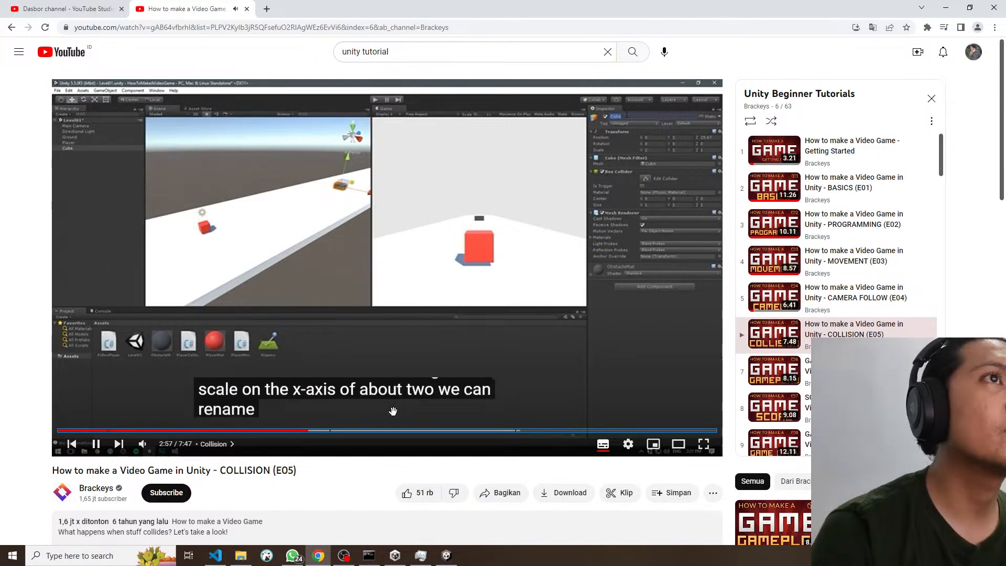
key("Left")
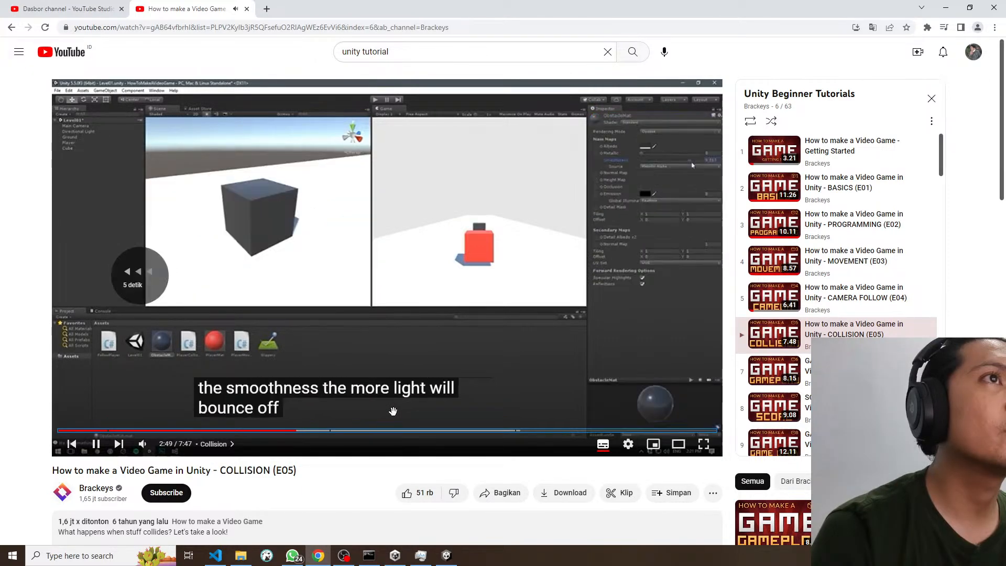
Step: Switch back to Unity and set the smoothness of Material1 in the project assets to 0
key("alt+Tab")
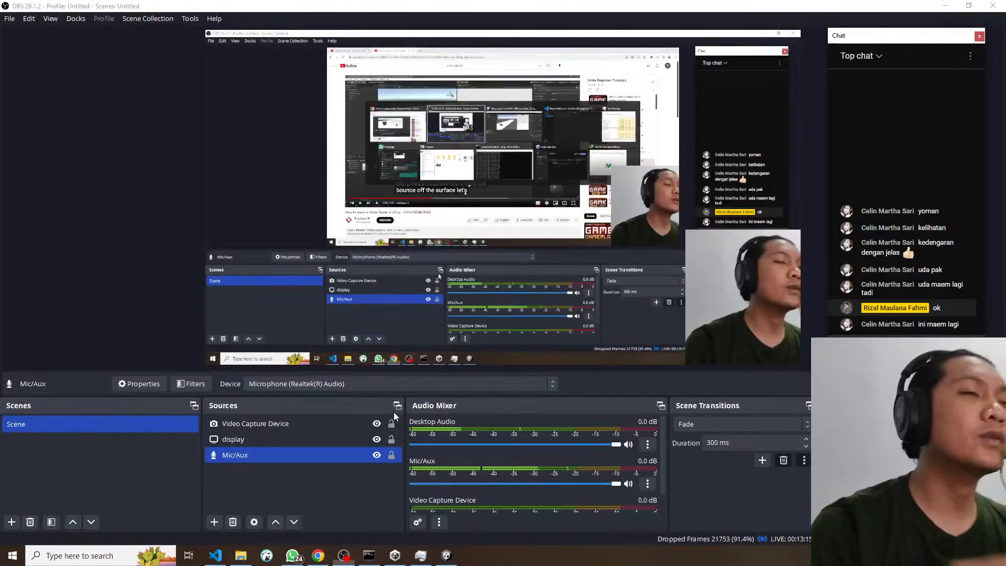
key("alt+Tab")
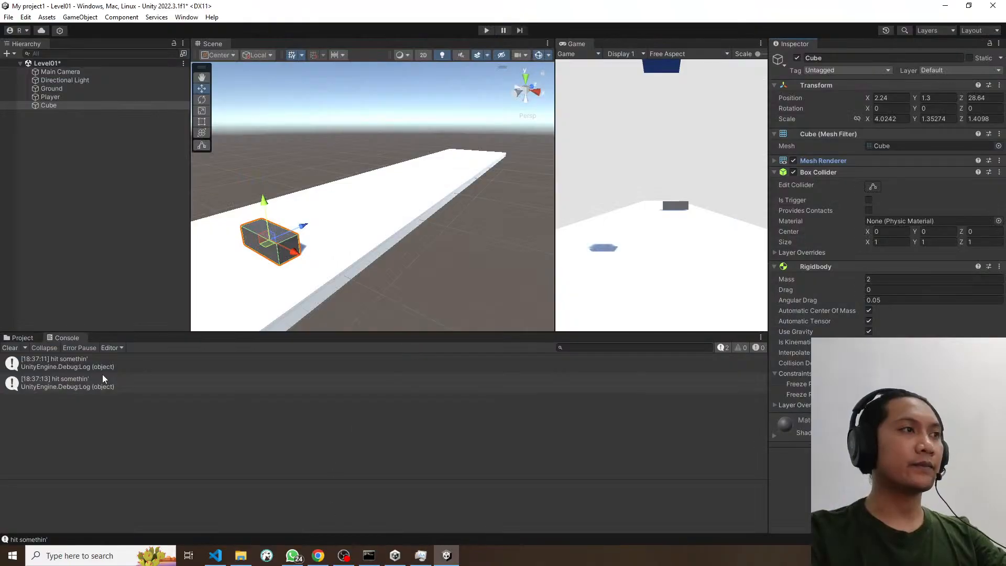
left_click(22, 337)
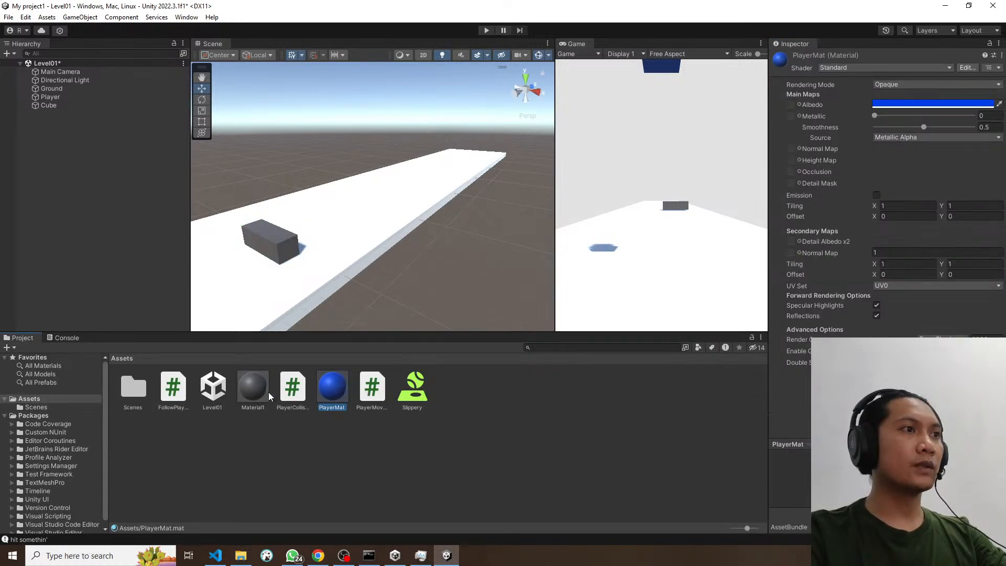
left_click(257, 390)
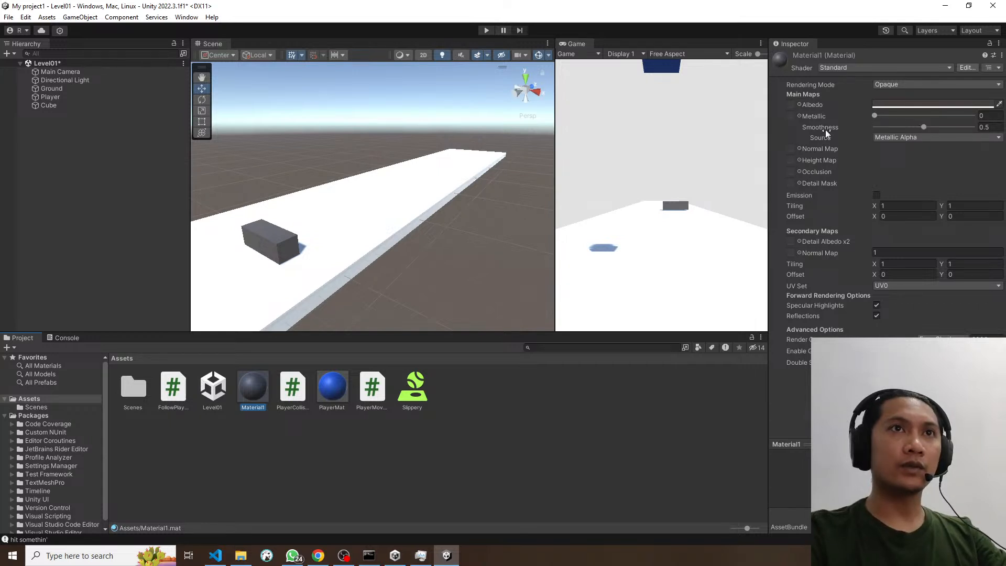
left_click_drag(825, 130, 828, 126)
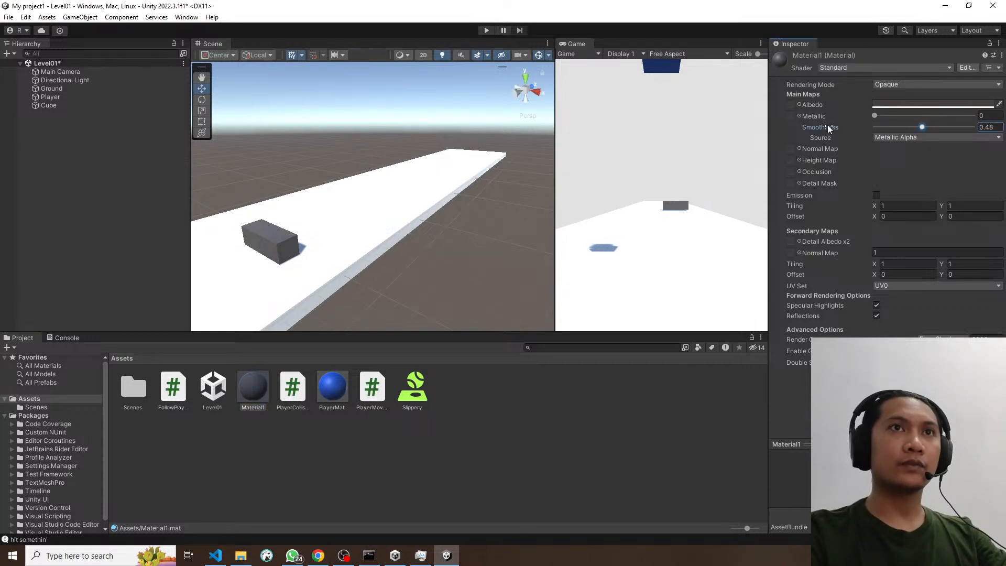
left_click_drag(828, 125, 812, 127)
Step: Rename the Material1 asset as ObstacleMat
right_click(254, 390)
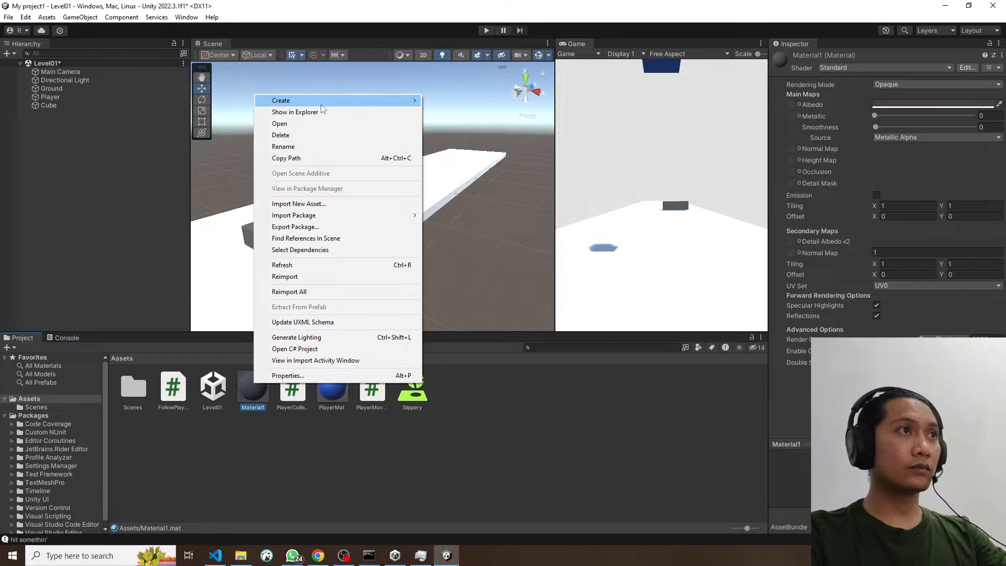
left_click(314, 147)
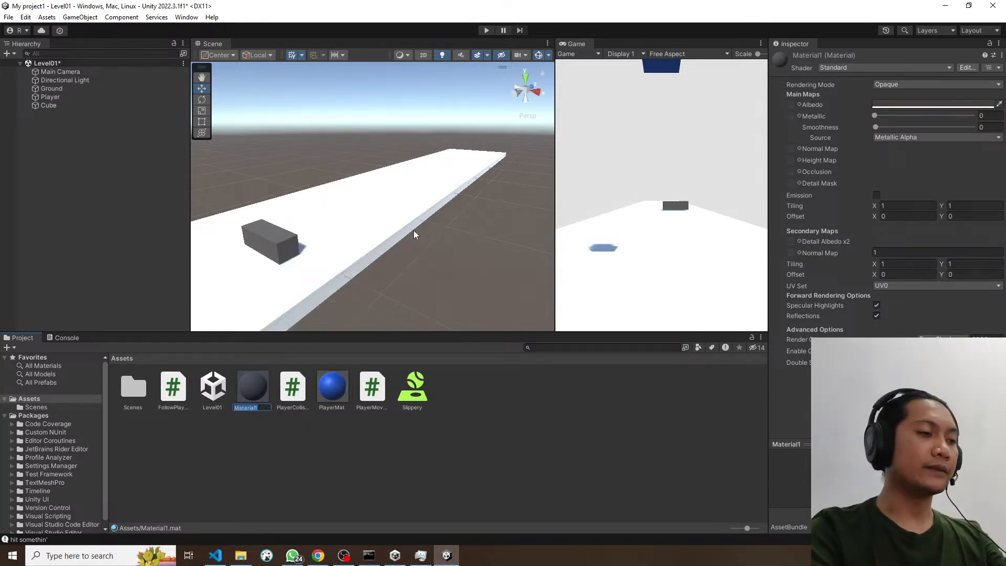
key("BackSpace")
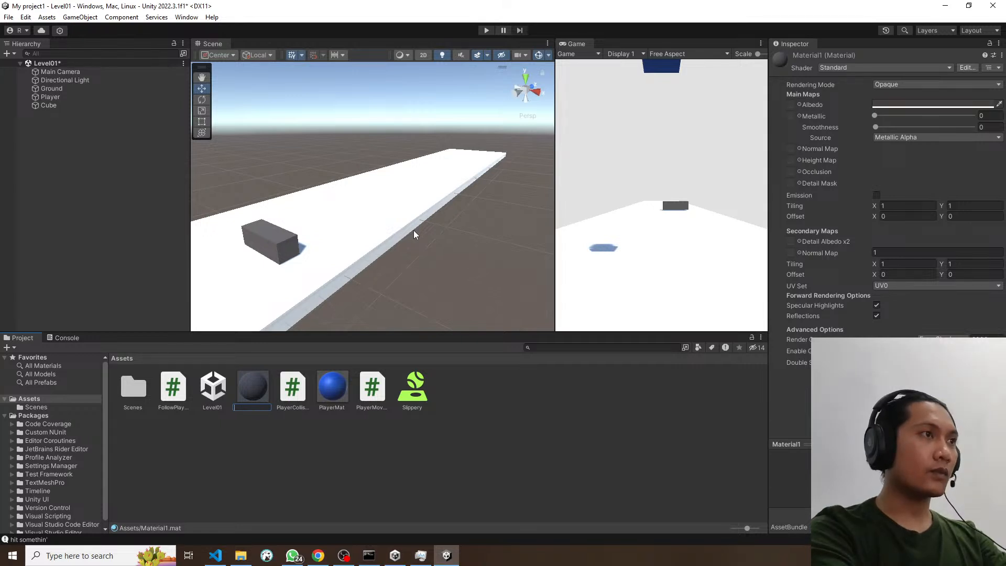
type("Obs")
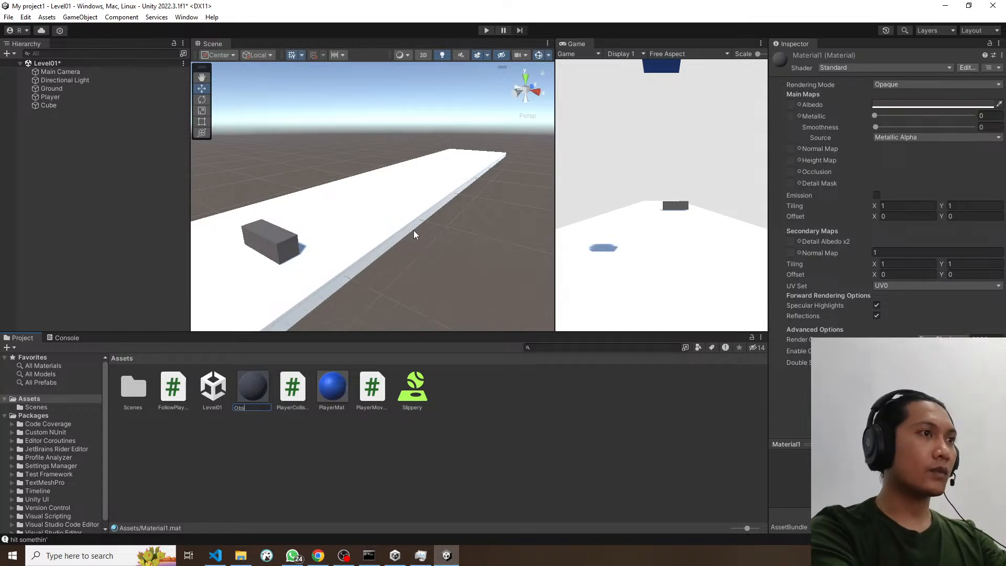
type("tack")
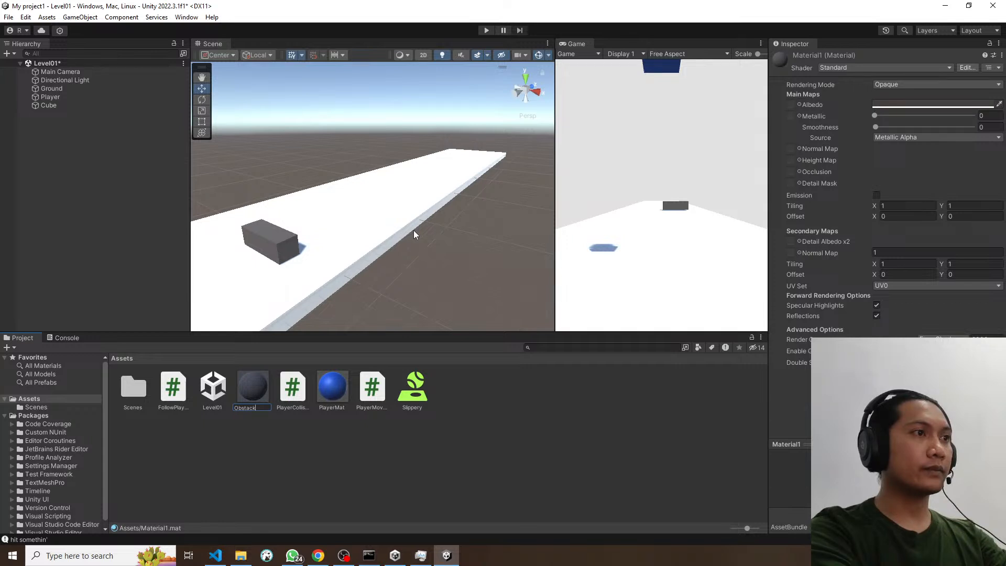
type("eMat")
key("Return")
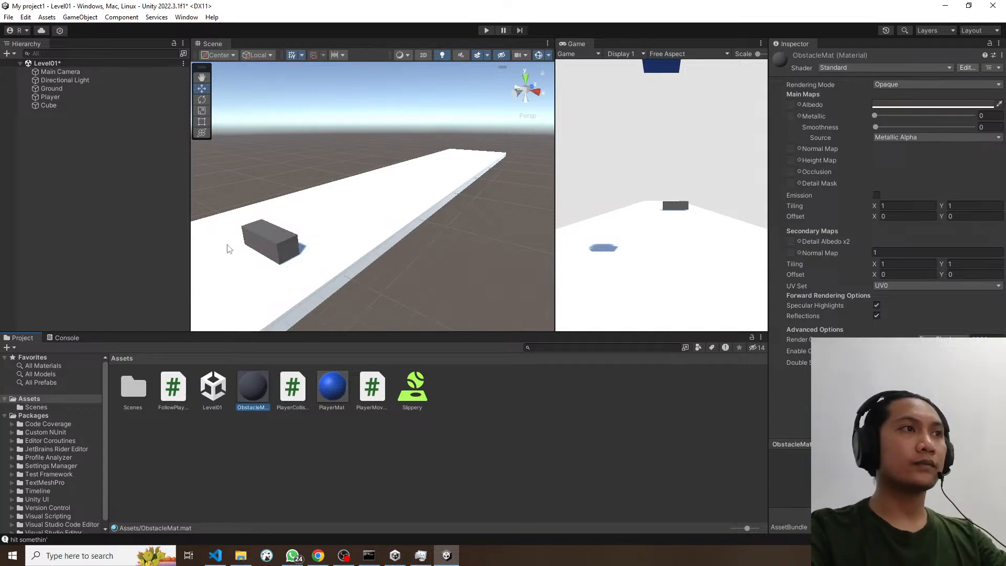
Step: Review the Player's components and forward force setting, and select the obstacle cube in the scene
left_click(667, 69)
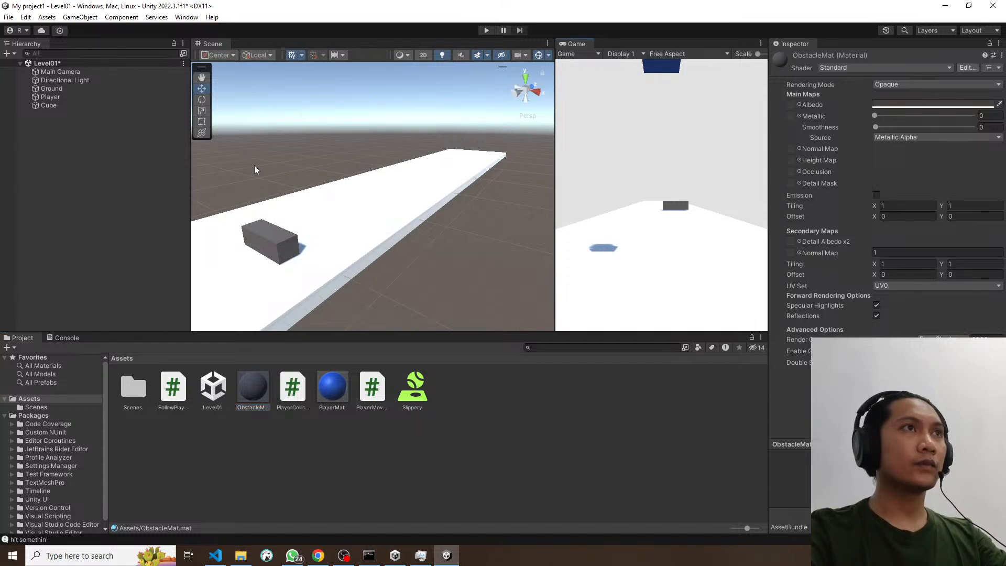
left_click(50, 97)
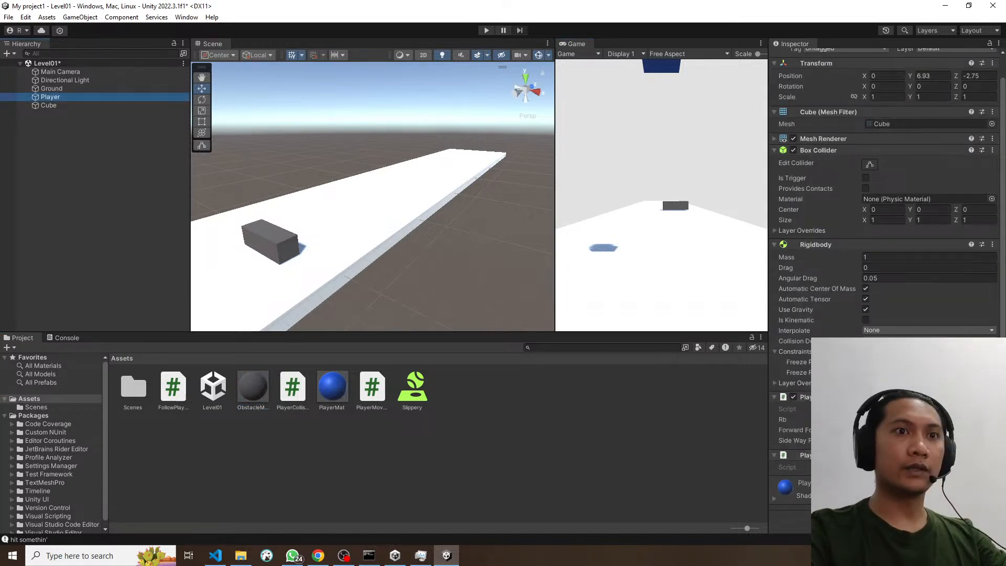
left_click(928, 430)
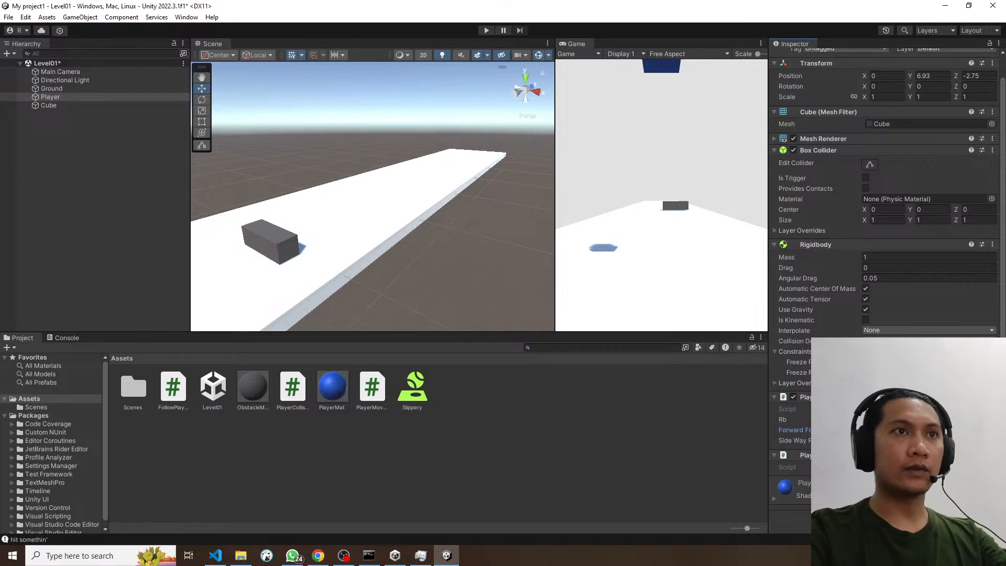
left_click(276, 240)
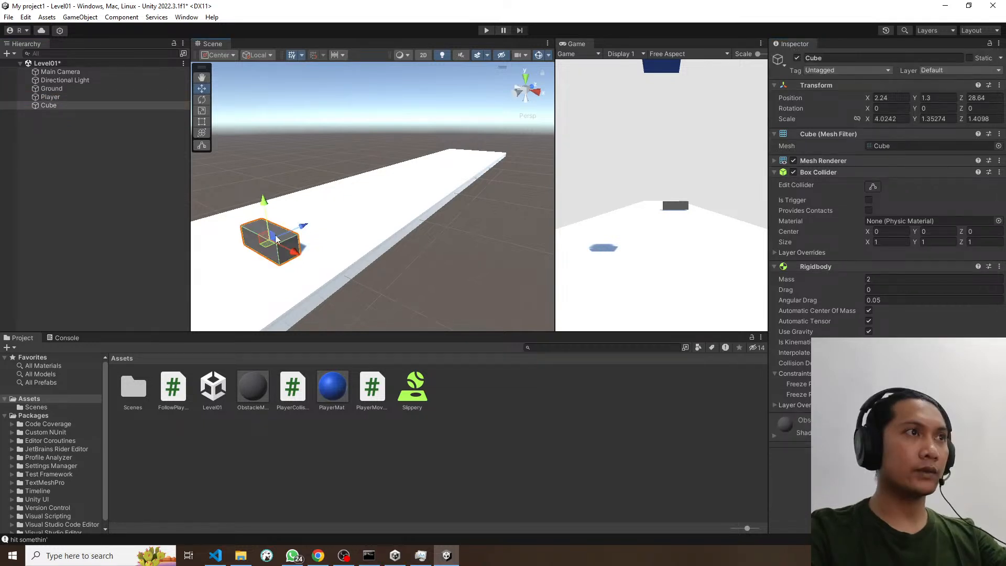
Step: Move the obstacle cube farther down the ground to about Z 41.44 and open the Player's forward force setting for editing
left_click_drag(276, 240, 382, 194)
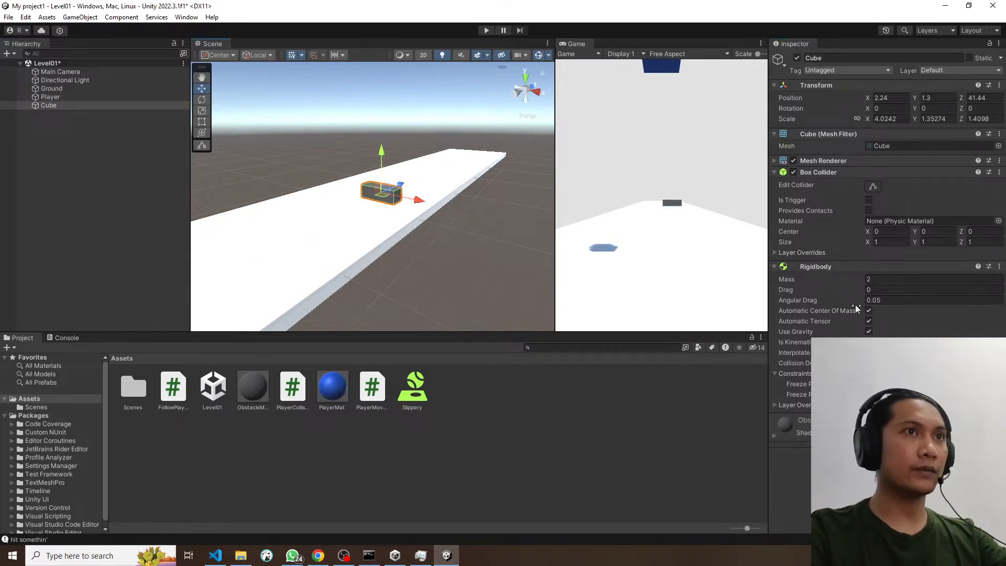
left_click(50, 98)
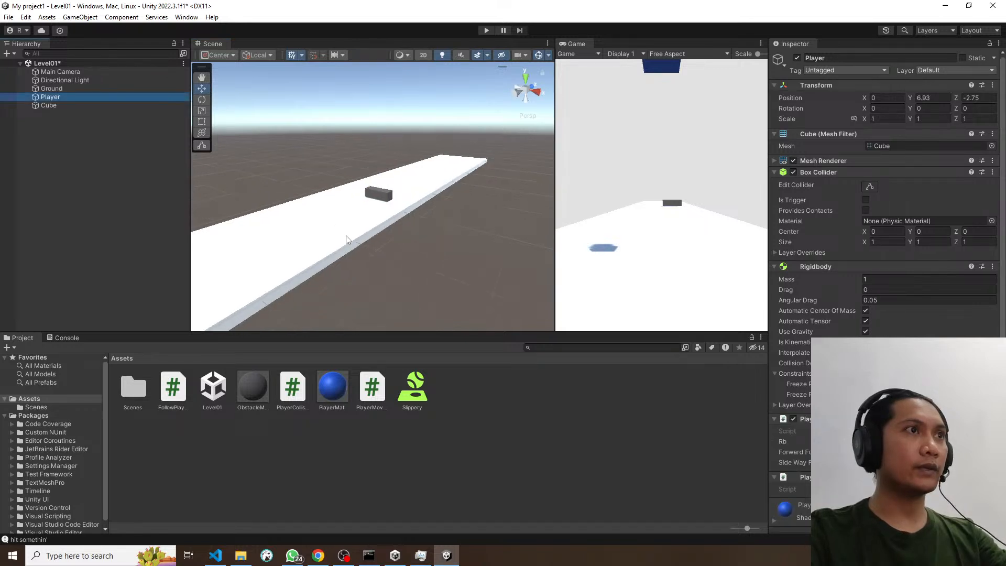
scroll(348, 242, "down", 4)
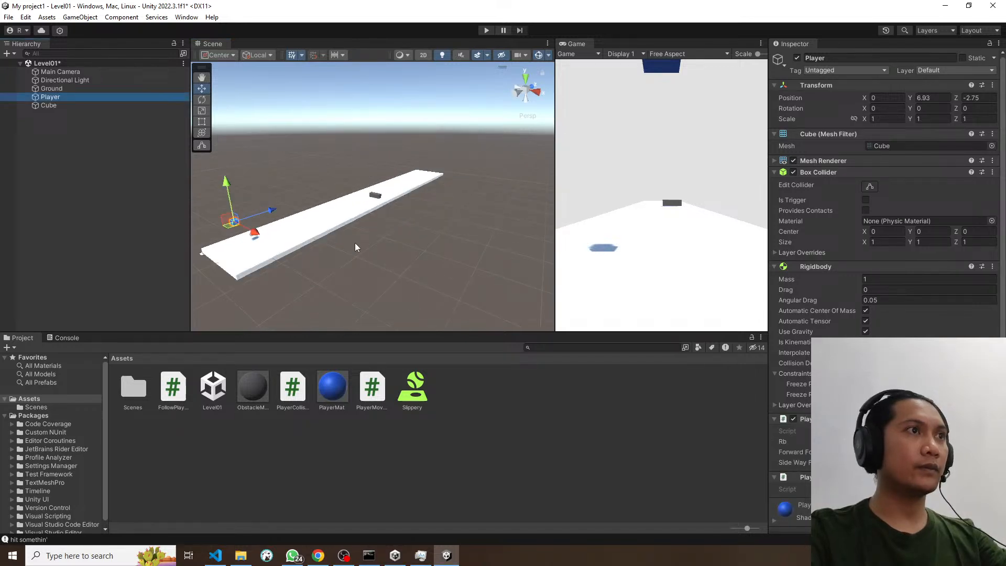
scroll(884, 236, "down", 1)
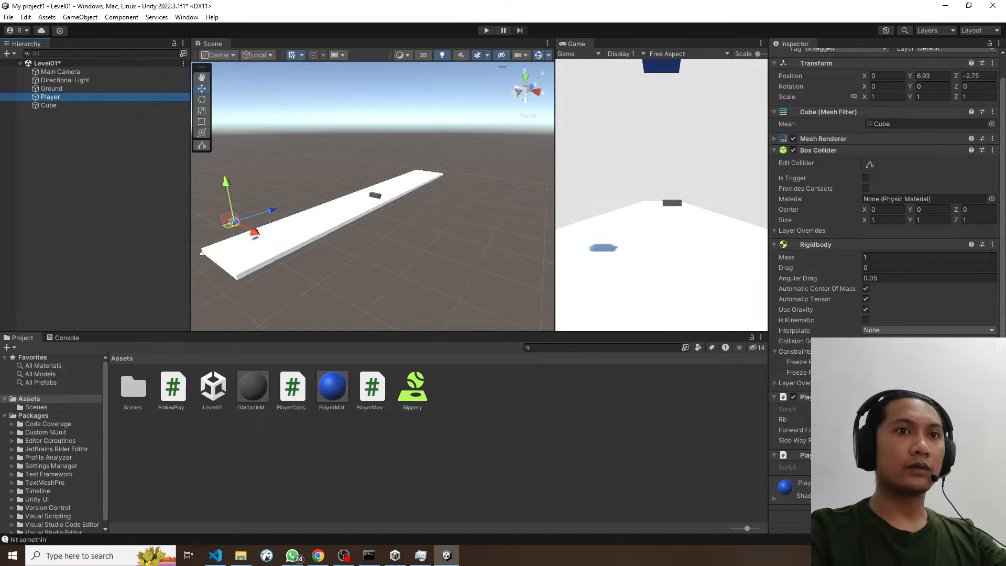
left_click(927, 430)
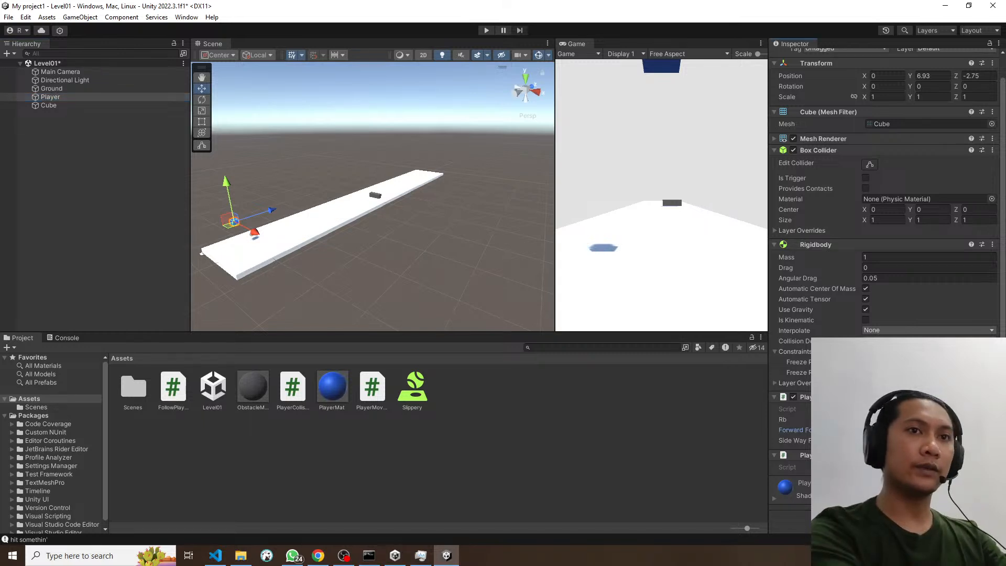
Step: Play-test the level twice, steering the Player sideways toward the obstacle's edge on the second run, and stop the game
left_click(485, 31)
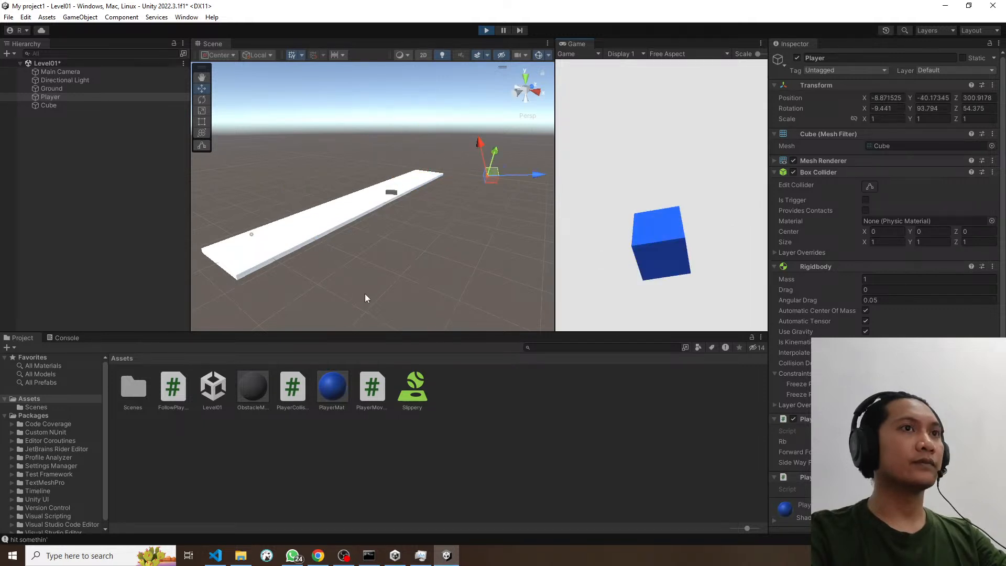
key("ctrl+p")
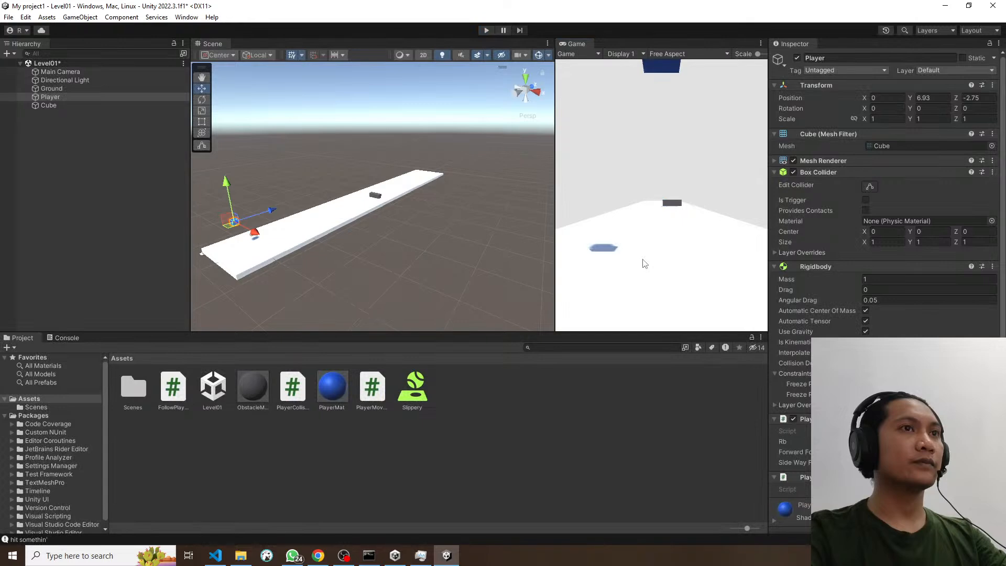
key("ctrl+p")
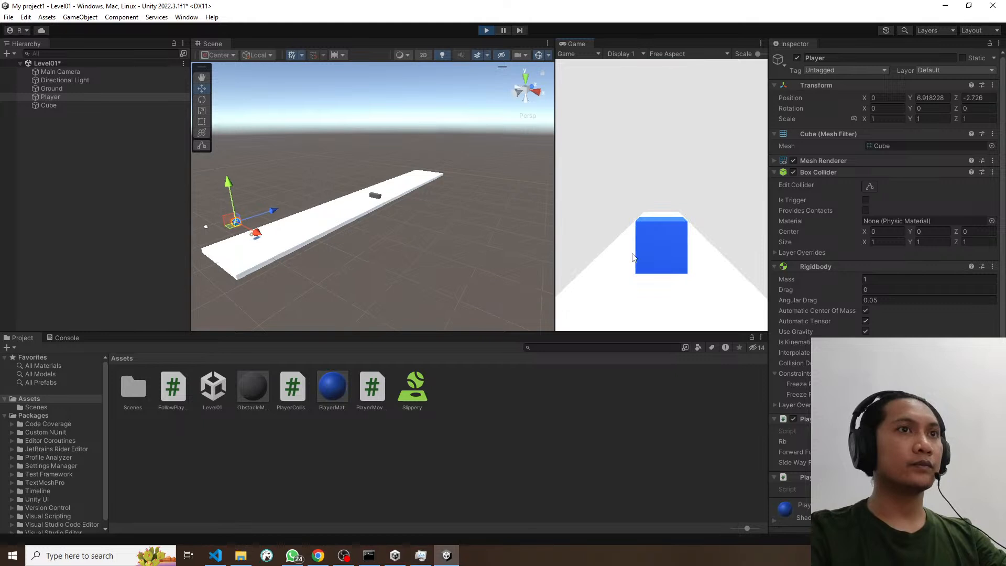
key("d")
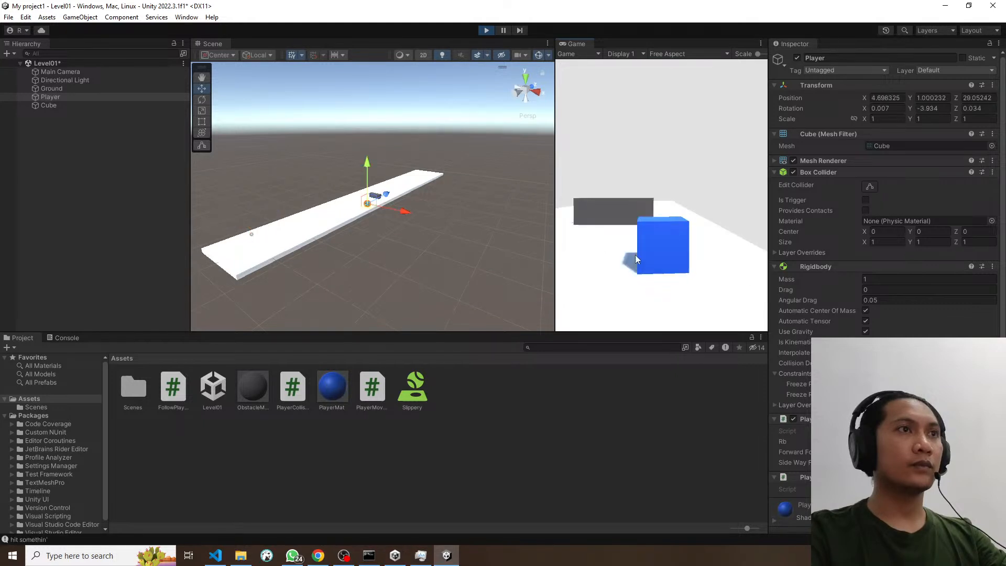
left_click(486, 31)
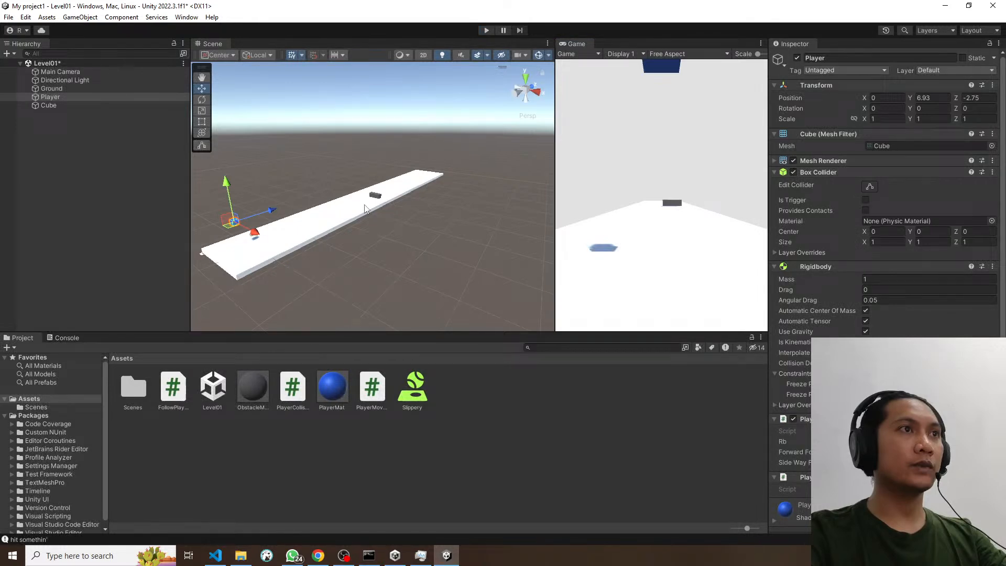
Step: Raise the smoothness of ObstacleMat to about 0.902 and run the game to test it
left_click(252, 388)
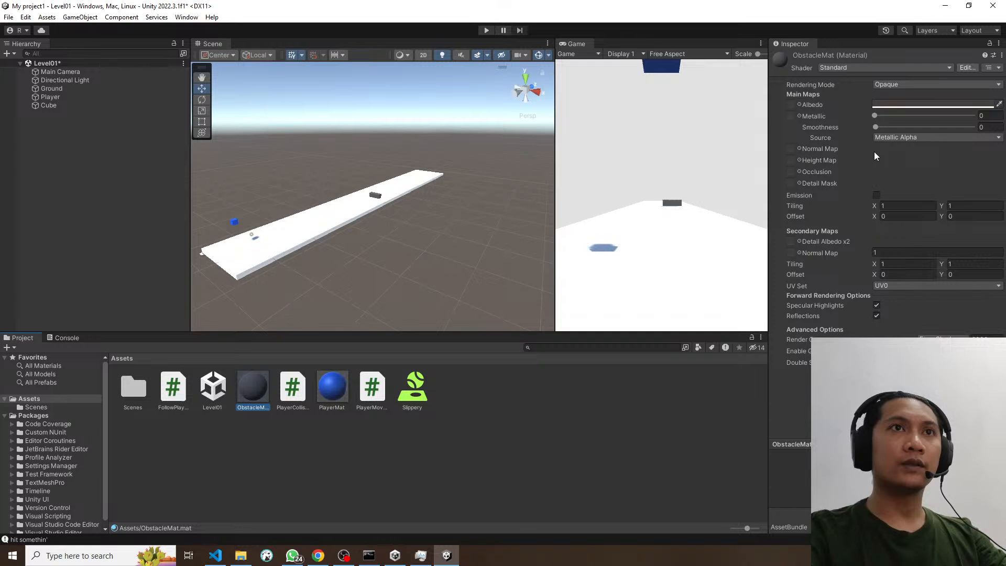
left_click_drag(875, 127, 963, 135)
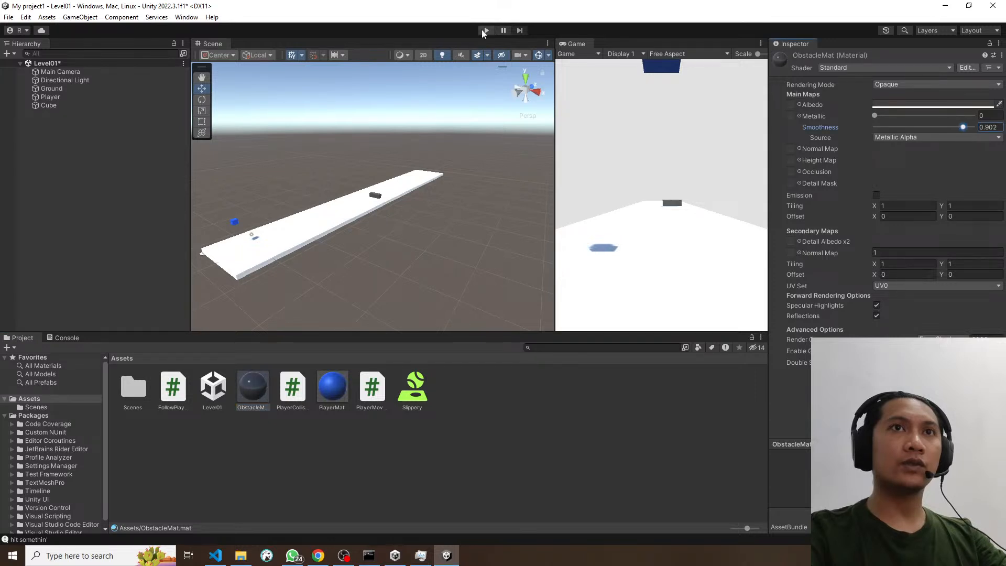
left_click(485, 30)
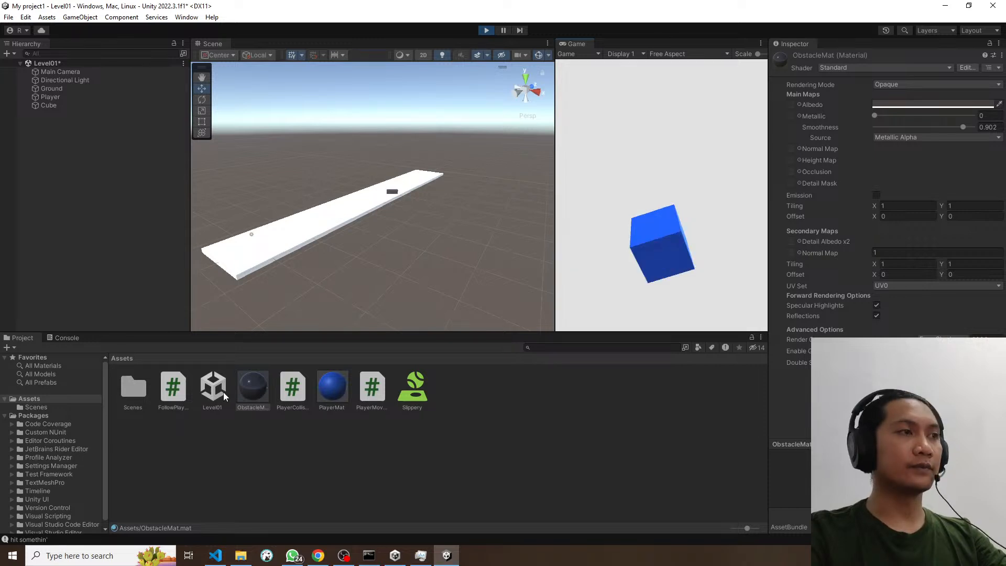
Step: Stop the game and lower the smoothness of ObstacleMat to about 0.092
left_click(246, 388)
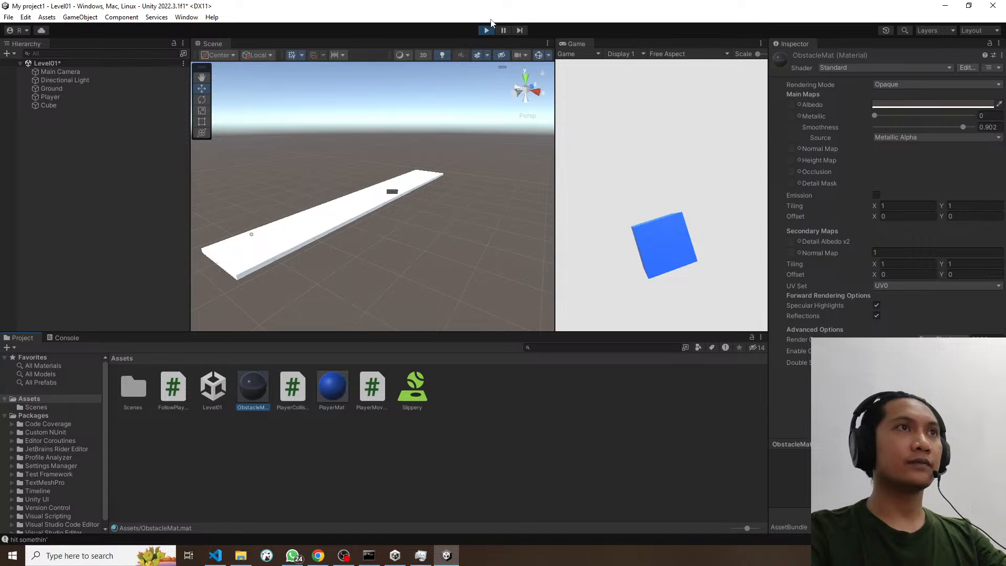
left_click(486, 30)
left_click(898, 127)
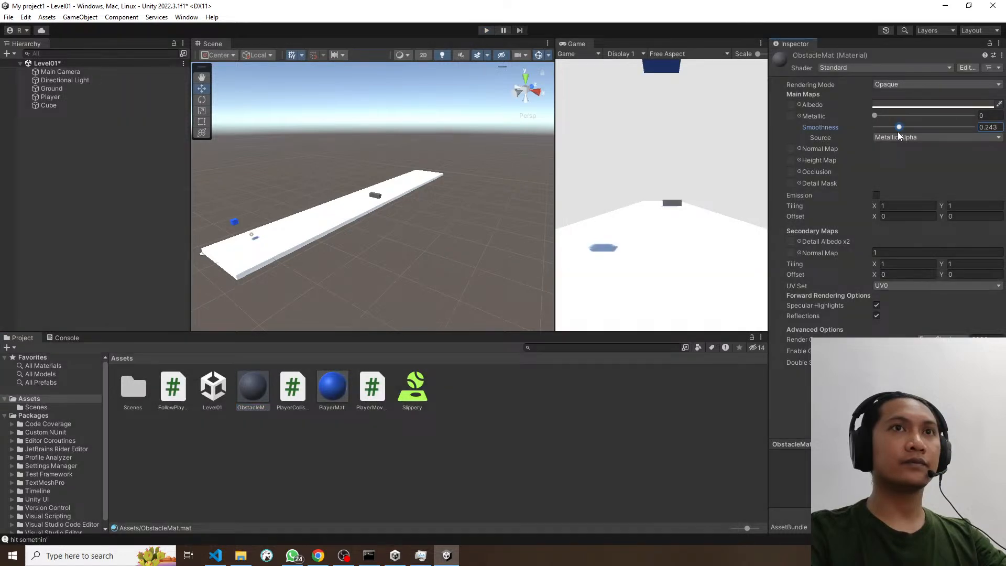
left_click_drag(898, 131, 889, 127)
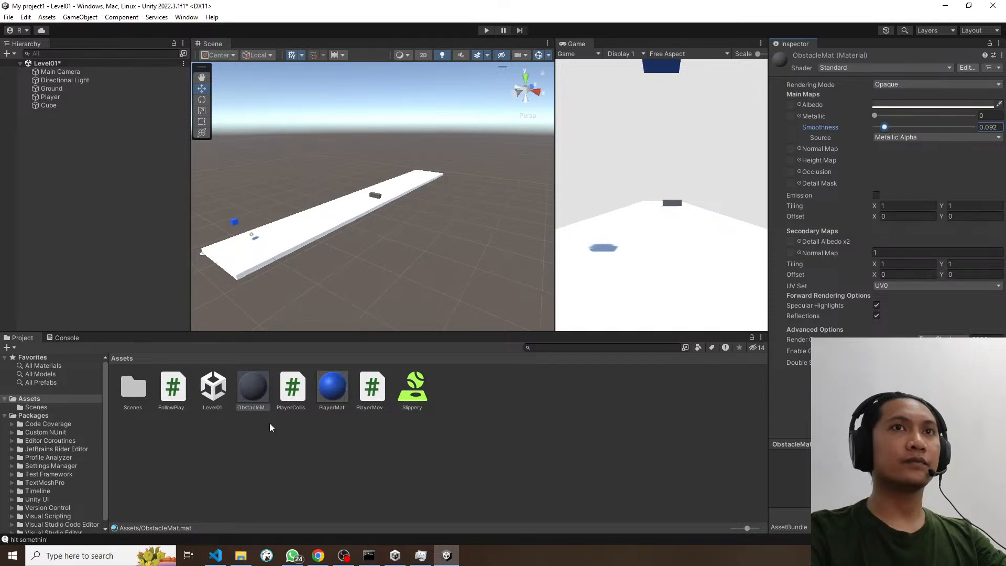
Step: Switch to Chrome, play the Brackeys COLLISION (E05) video and pause it in the Collision Info section at about 3:38
left_click(316, 556)
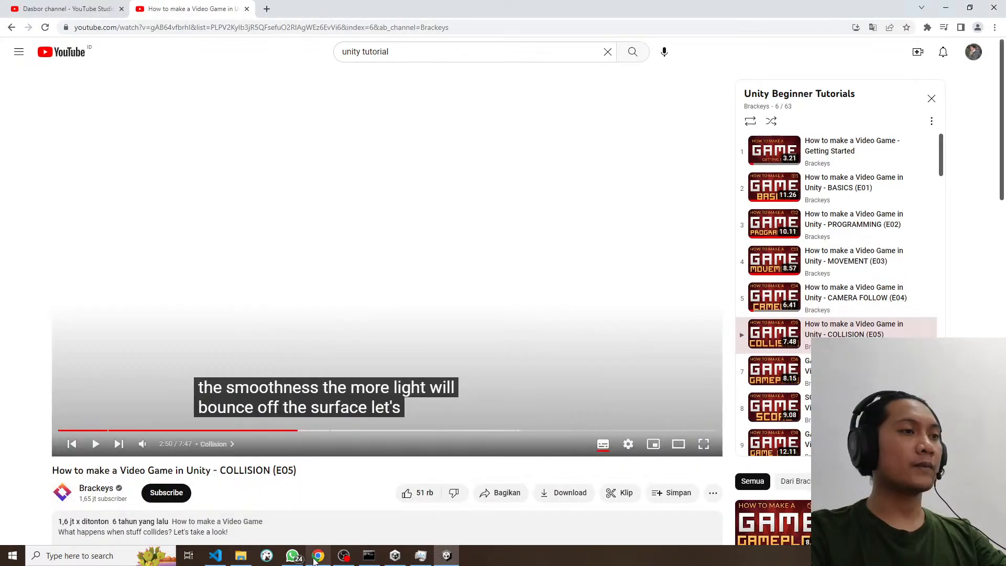
key("space")
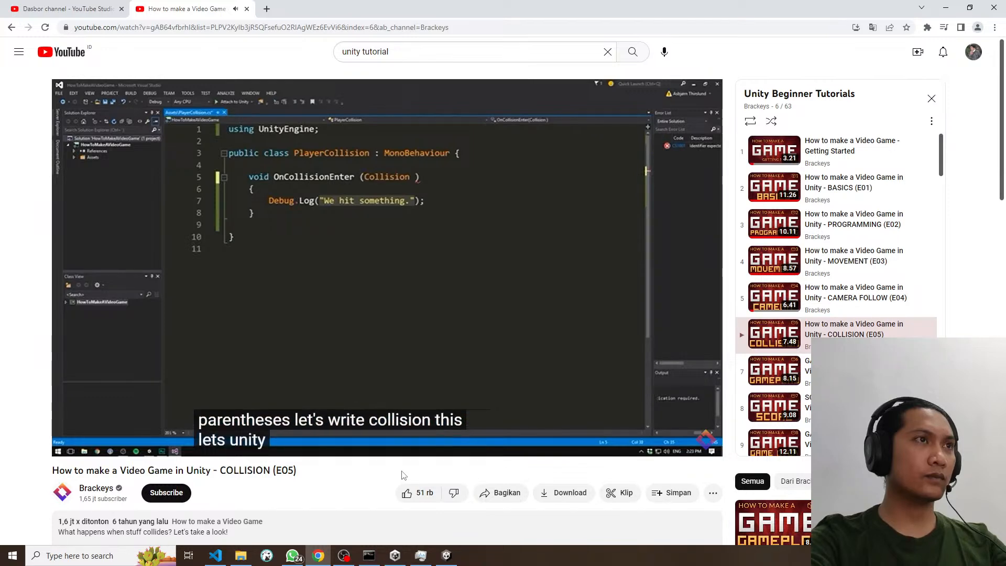
key("space")
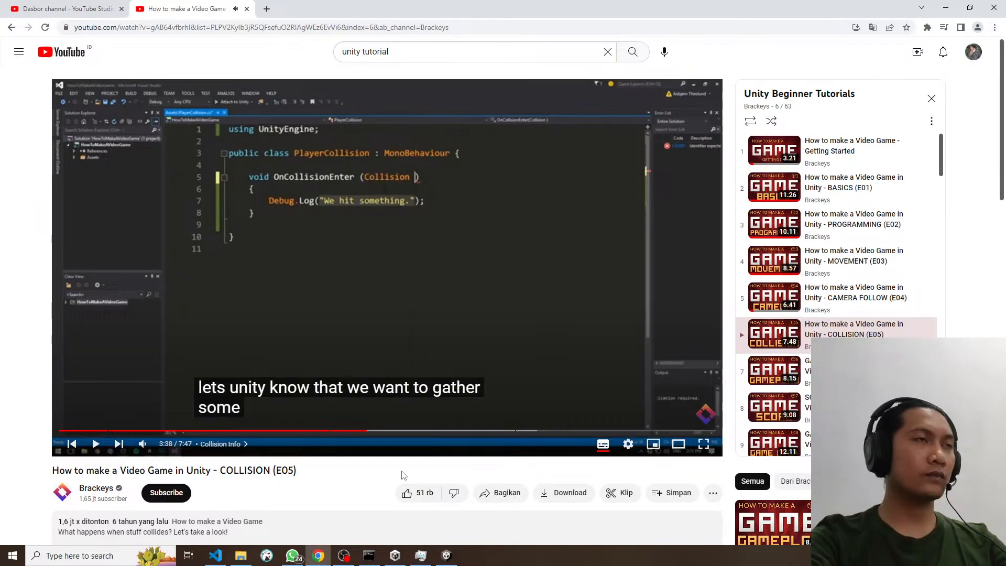
Step: Check the OnCollisionEnter parameter in PlayerCollision.cs in VS Code, and return to Chrome to continue the video to about 4:22
key("alt+Tab")
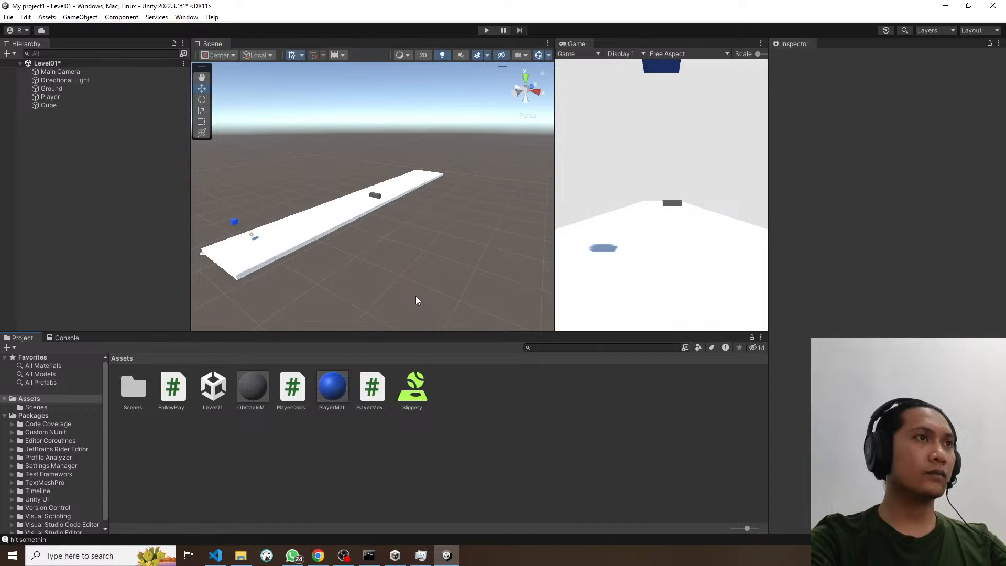
key("alt+Tab")
key("alt+Tab")
key("alt+Tab")
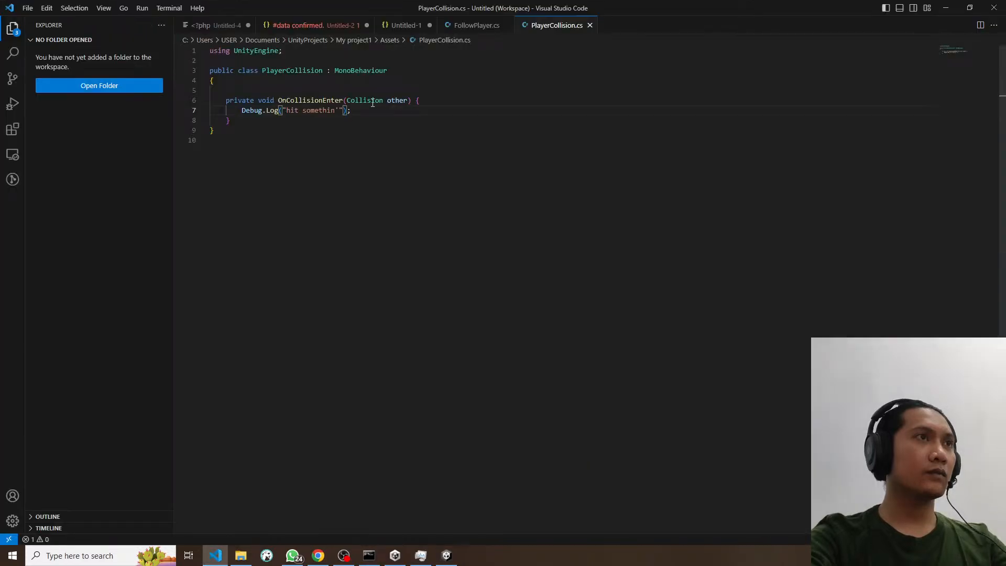
key("alt+Tab")
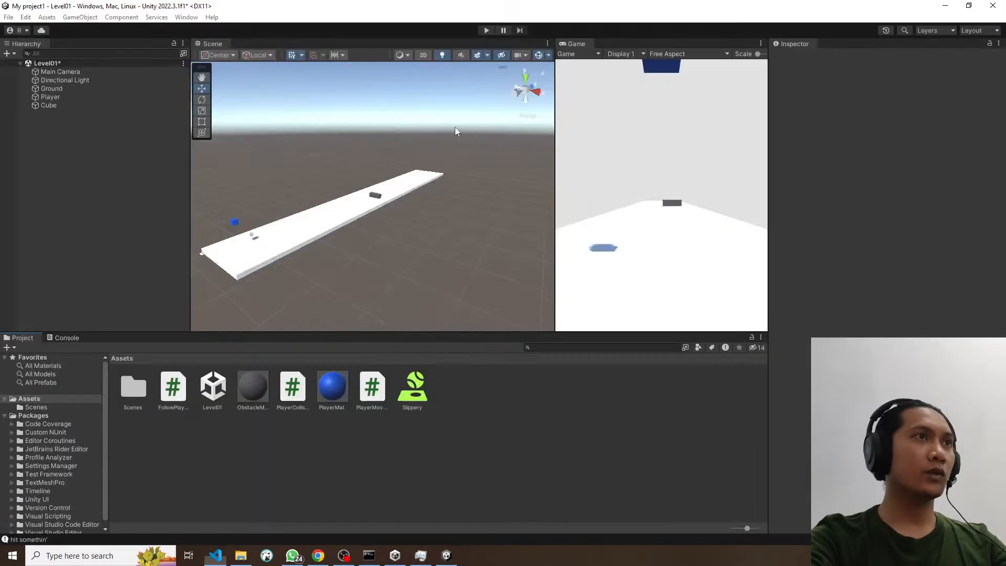
key("alt+Tab")
left_click(463, 183)
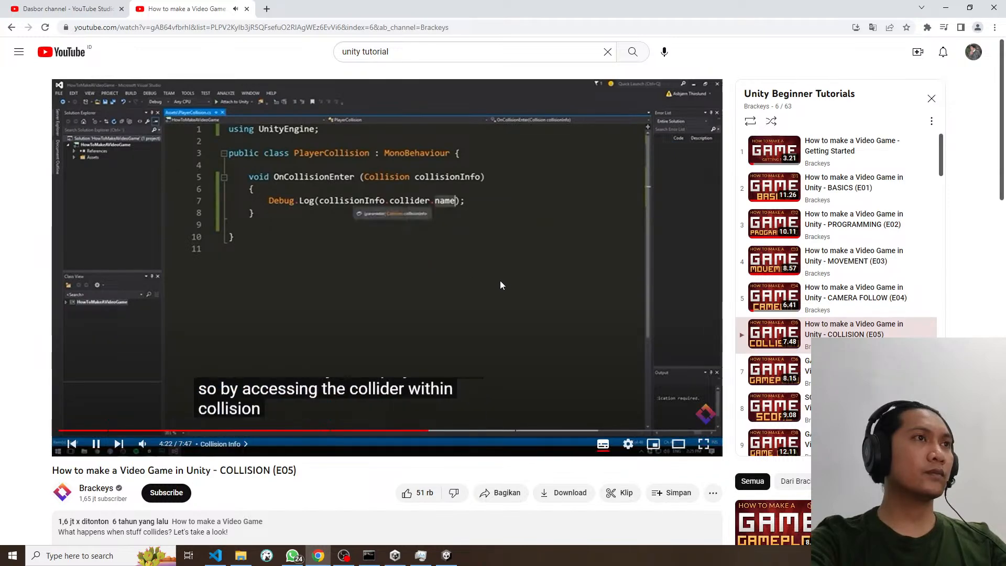
Step: Switch to VS Code and rename the Collision parameter of OnCollisionEnter in PlayerCollision.cs from other to info
key("alt+Tab")
key("alt+Tab")
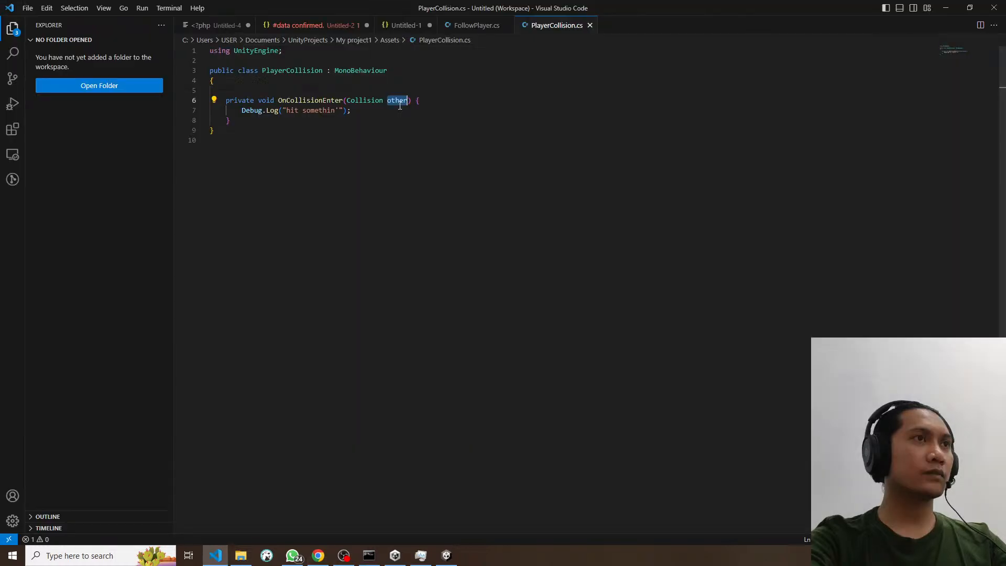
type("fi")
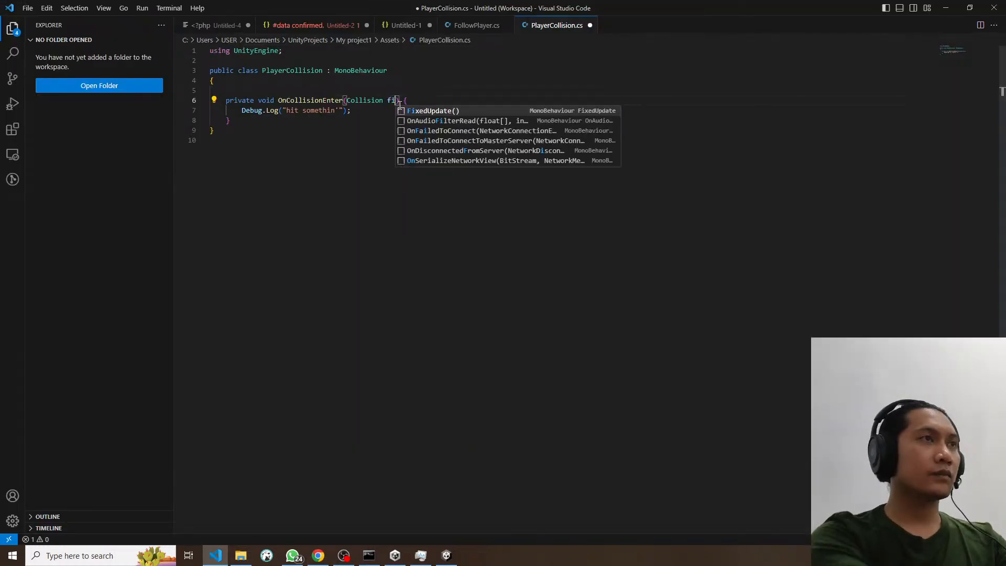
type("nf")
key("BackSpace")
key("BackSpace")
key("BackSpace")
key("BackSpace")
type("info")
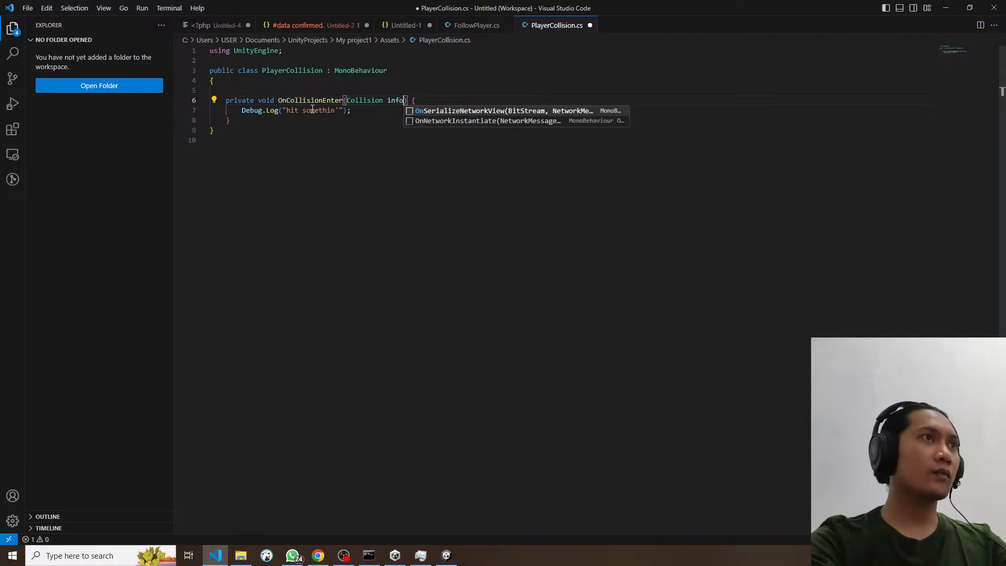
Step: Replace the text logged by Debug.Log in OnCollisionEnter with info.name and save the script
left_click_drag(283, 110, 336, 110)
type("info.n")
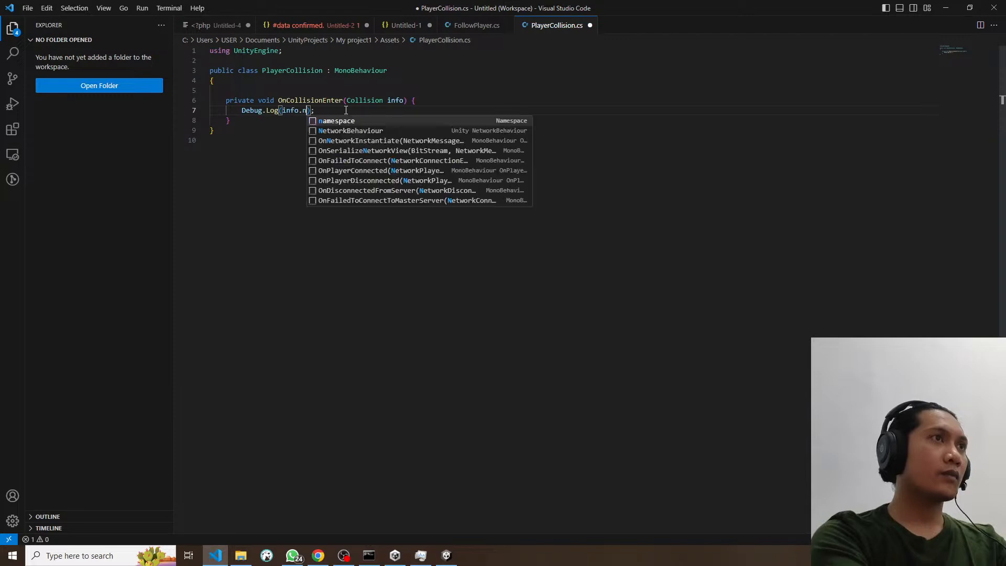
type("ame")
Step: Switch to Unity, show the Console and clear its old log messages
key("alt+Tab")
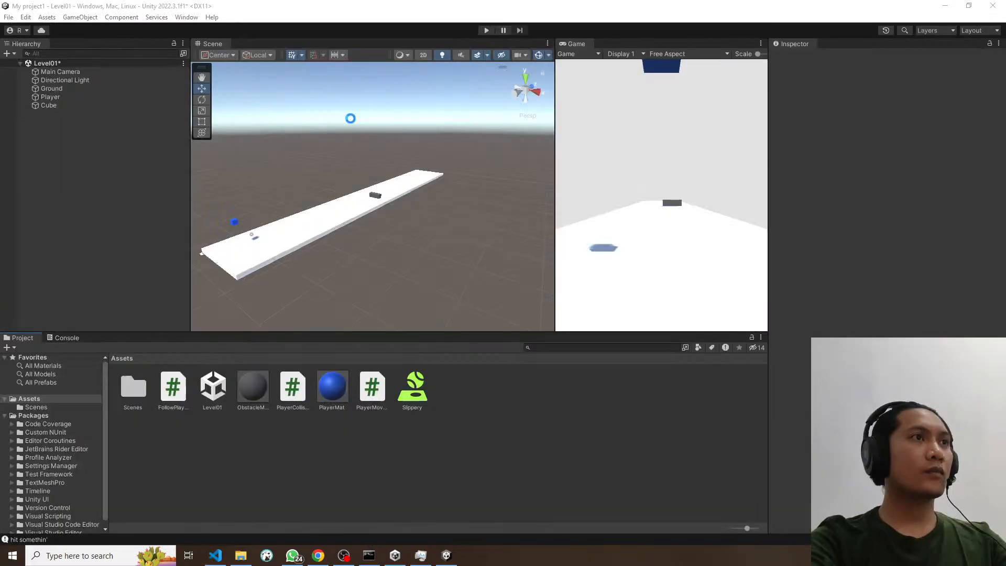
left_click(63, 338)
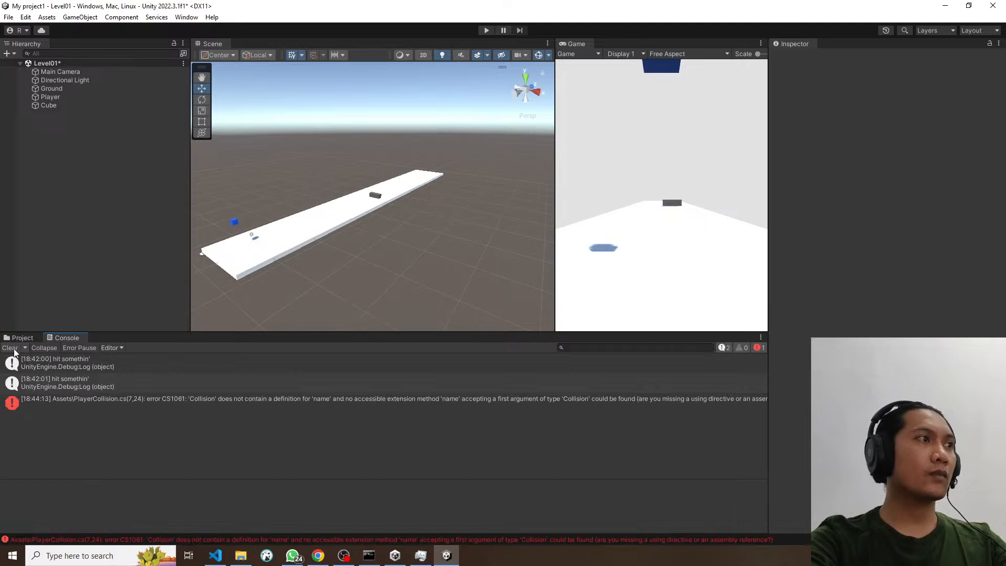
left_click(10, 348)
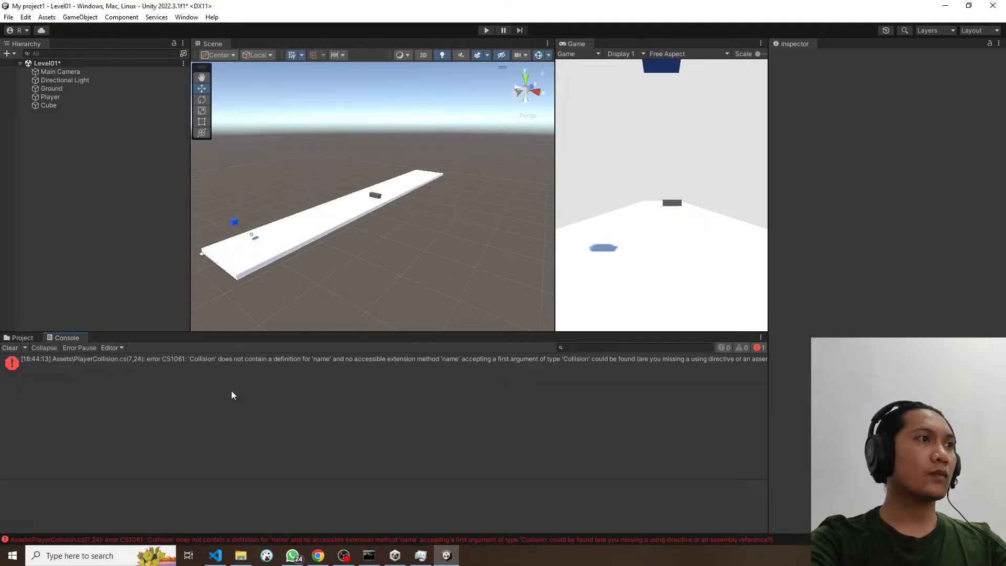
Step: Compare the info.name line in VS Code with the Unity Console error and the tutorial video's Debug.Log line
key("alt+Tab")
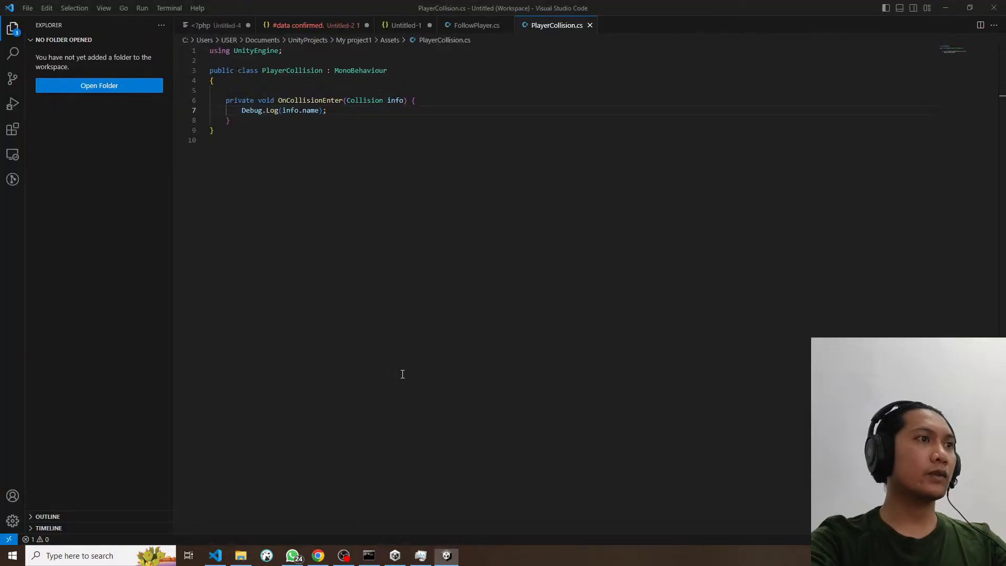
left_click(304, 112)
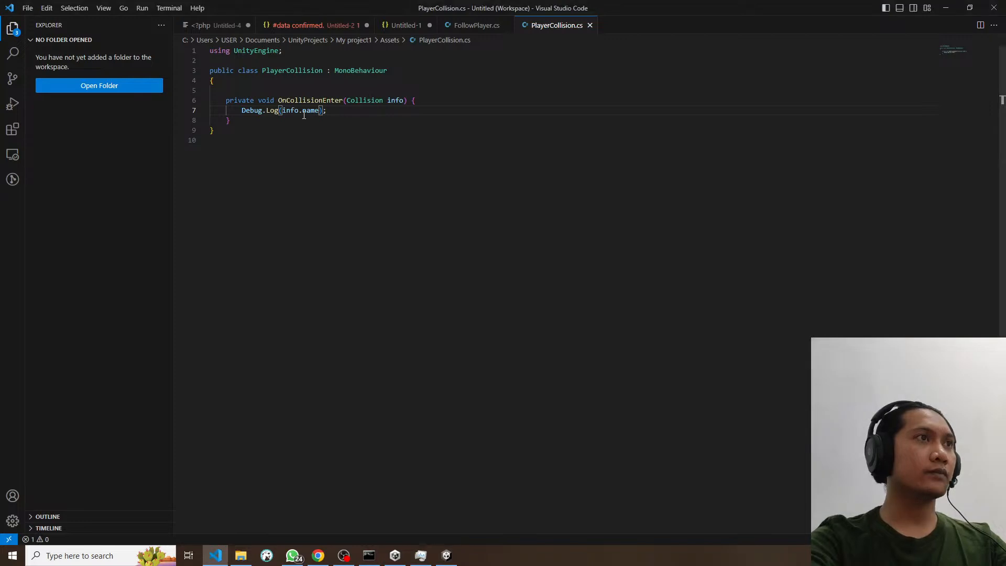
key("alt+Tab")
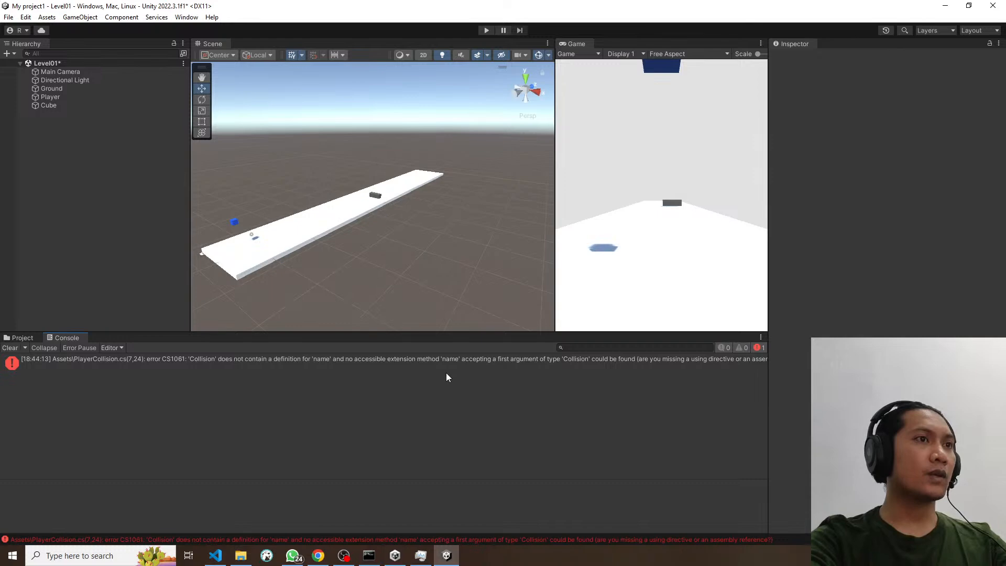
key("alt+Tab")
key("Tab")
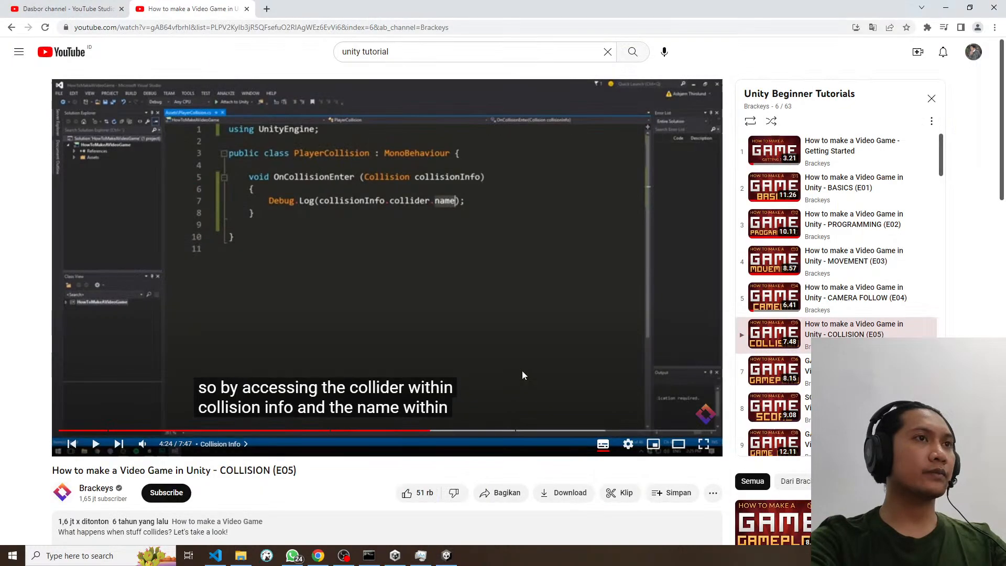
key("alt+Tab")
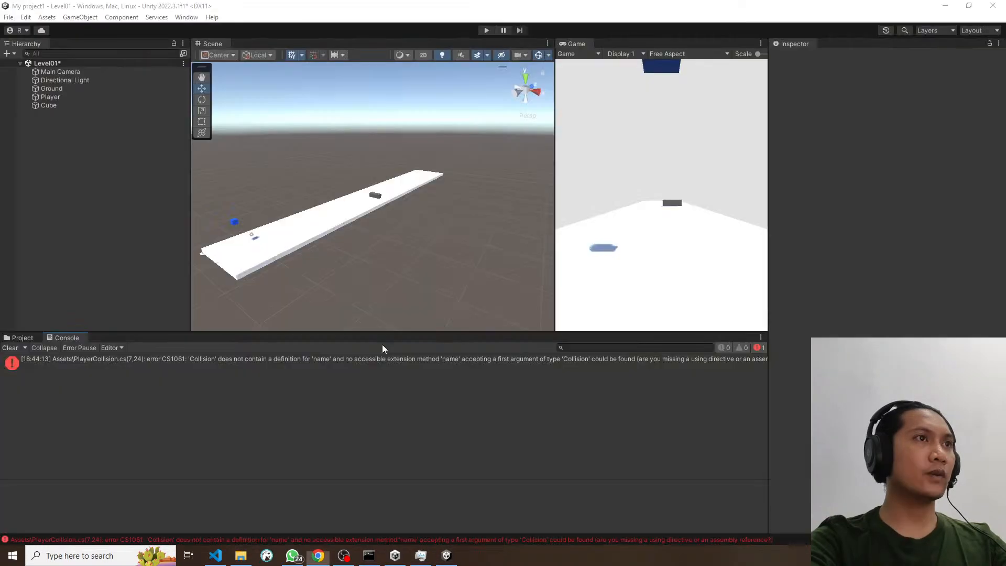
Step: Switch to VS Code, change the Debug.Log argument in OnCollisionEnter to info.collider.name, and save the script
key("alt+Tab")
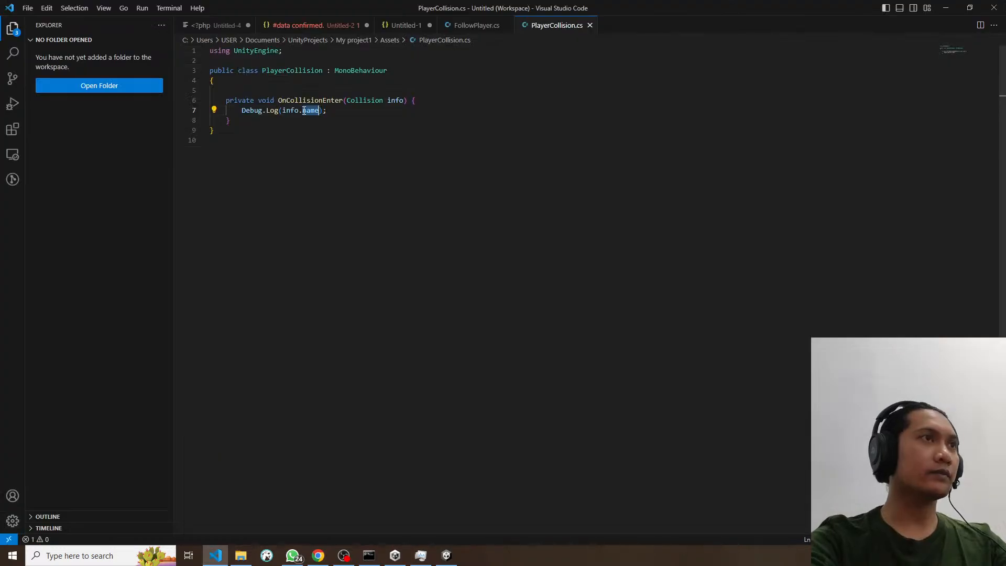
type("collider.")
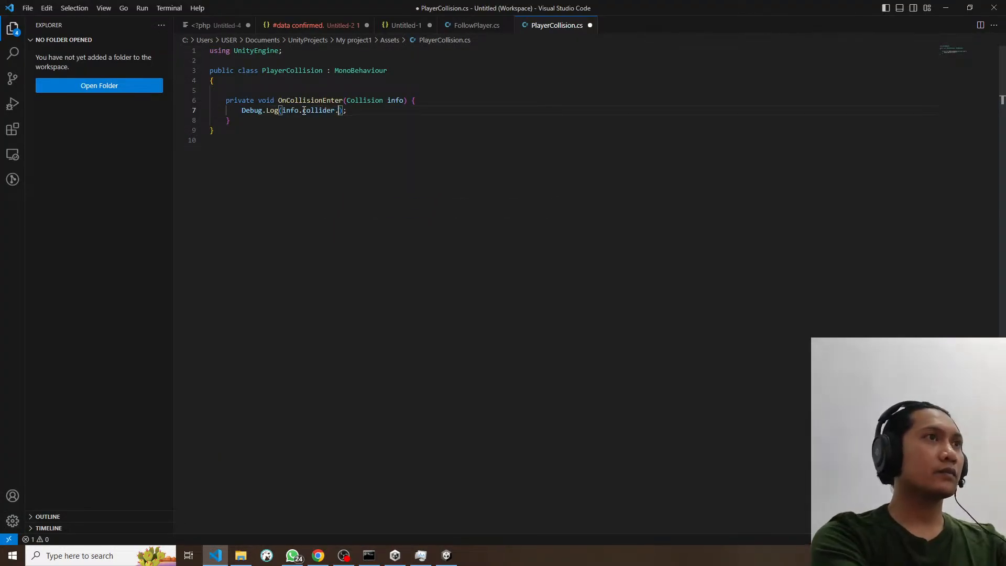
type("name")
key("ctrl+s")
Step: Switch to Unity and run the game briefly to test which object names are logged on collision
key("alt+Tab")
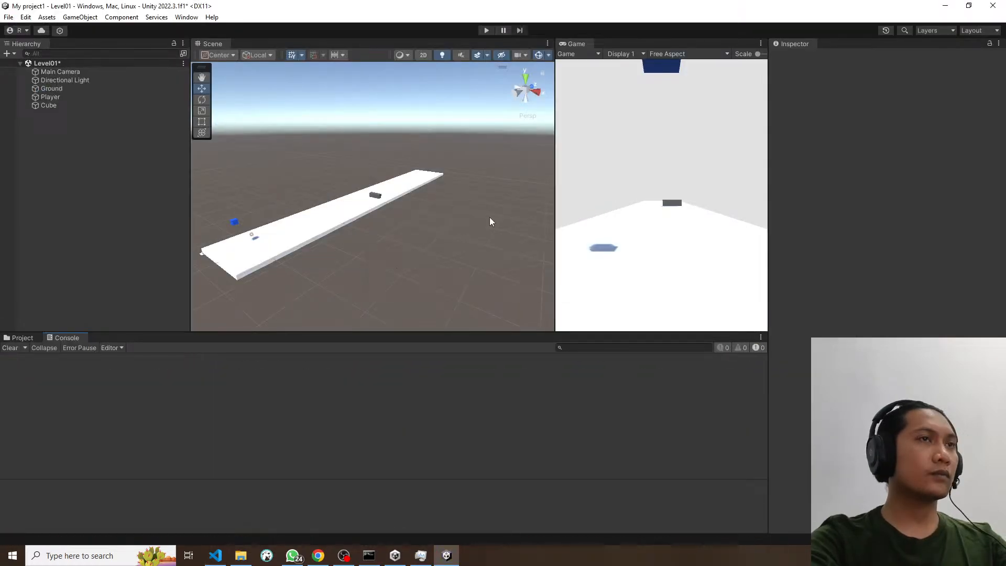
left_click(486, 30)
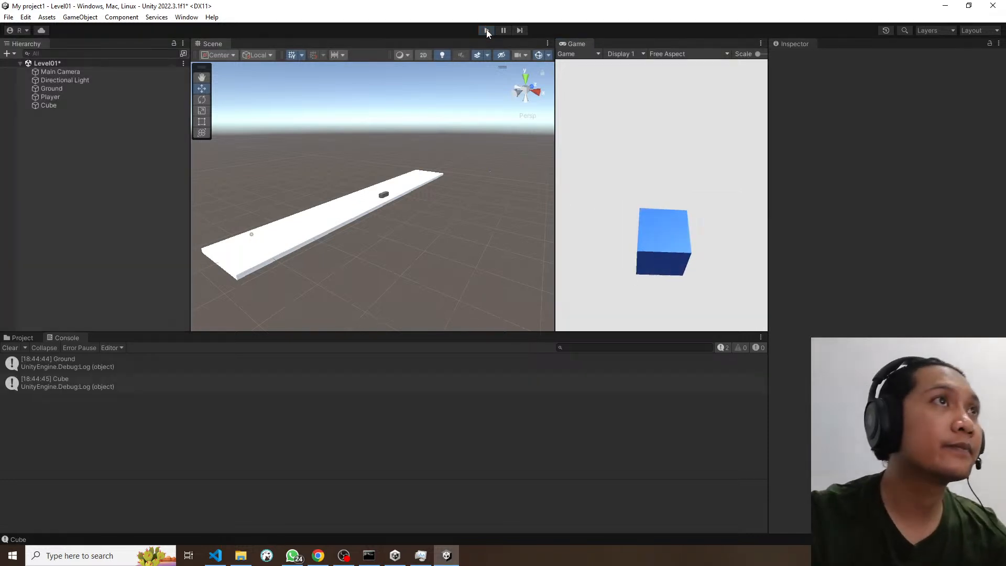
left_click(486, 30)
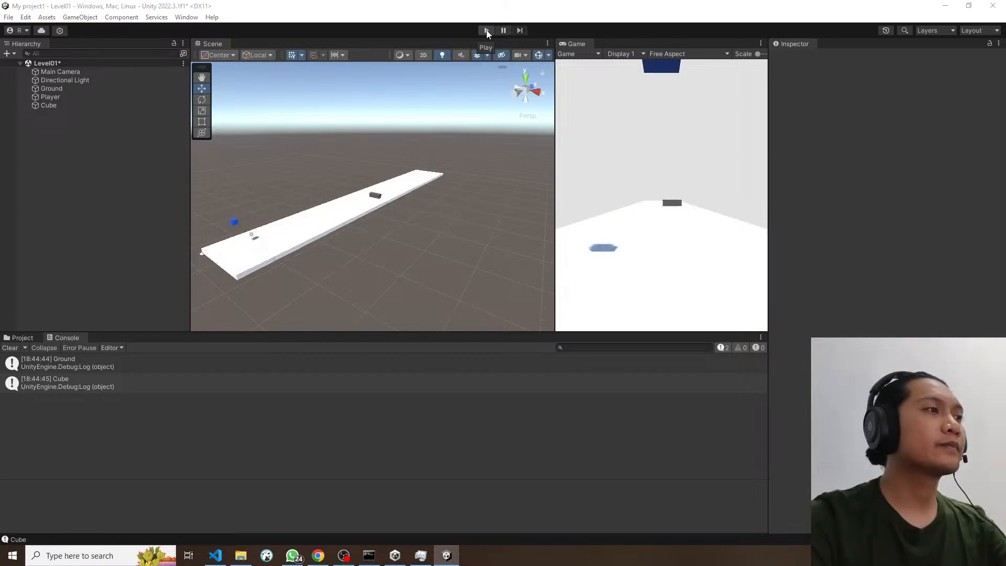
Step: Switch to the COLLISION tutorial video in Chrome and watch the collision info and Tags sections, pausing where the obstacle's tag options appear
key("alt+Tab")
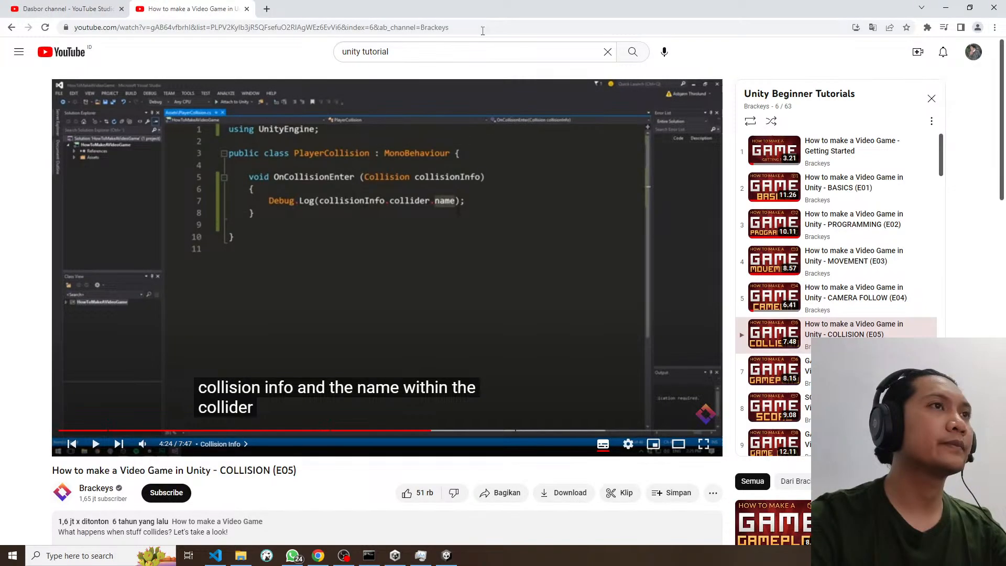
left_click(460, 205)
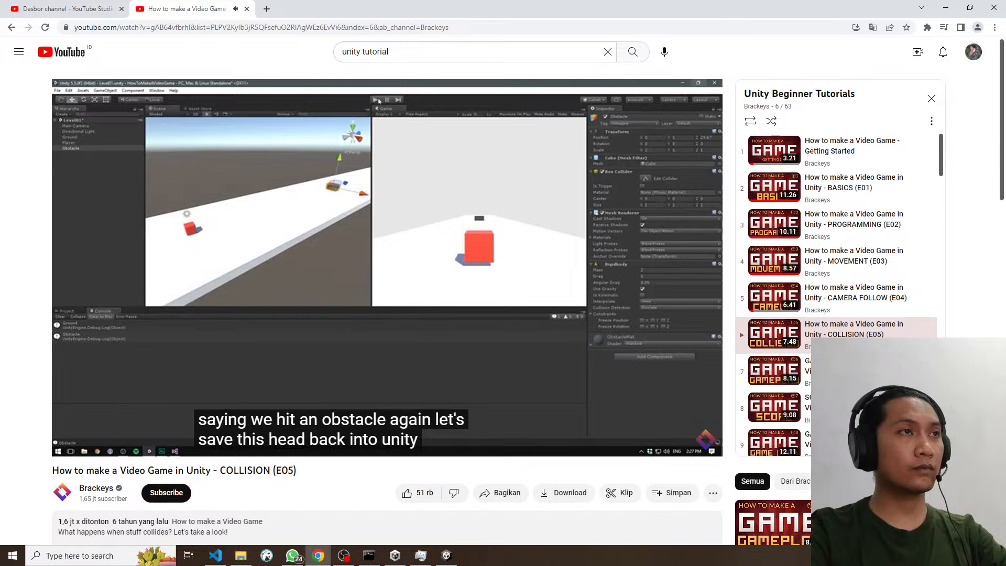
mouse_move(498, 443)
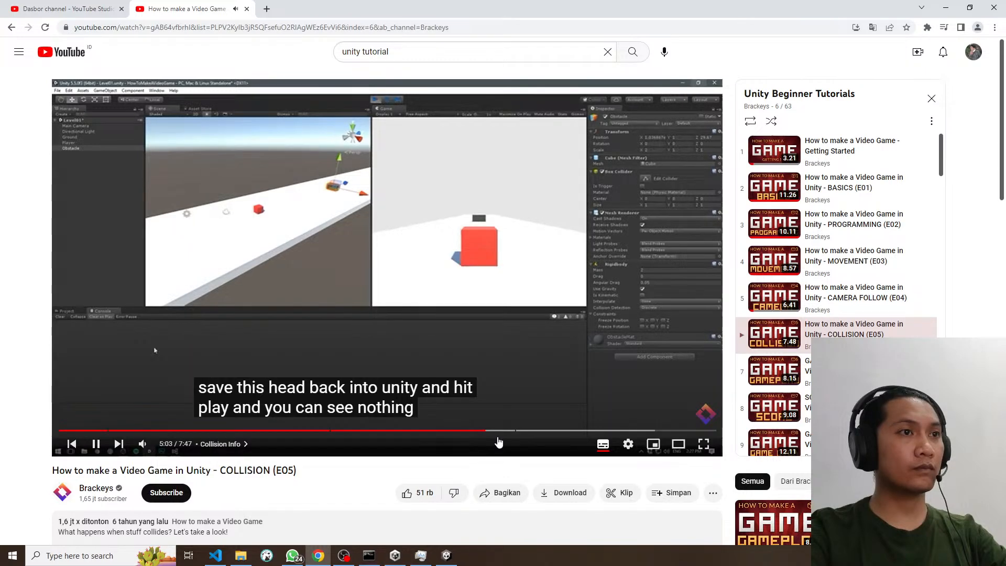
left_click(494, 430)
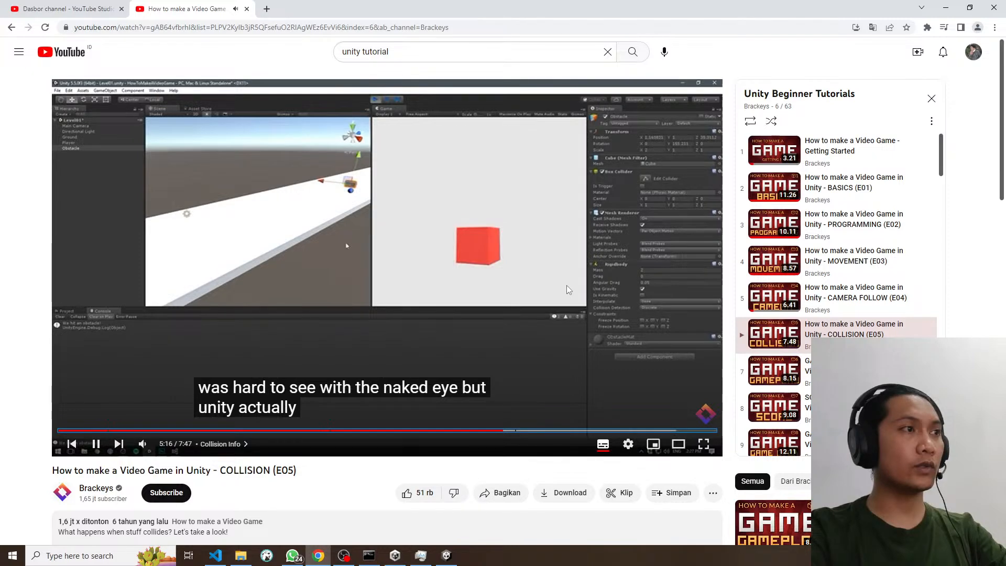
key("Right")
key("Right")
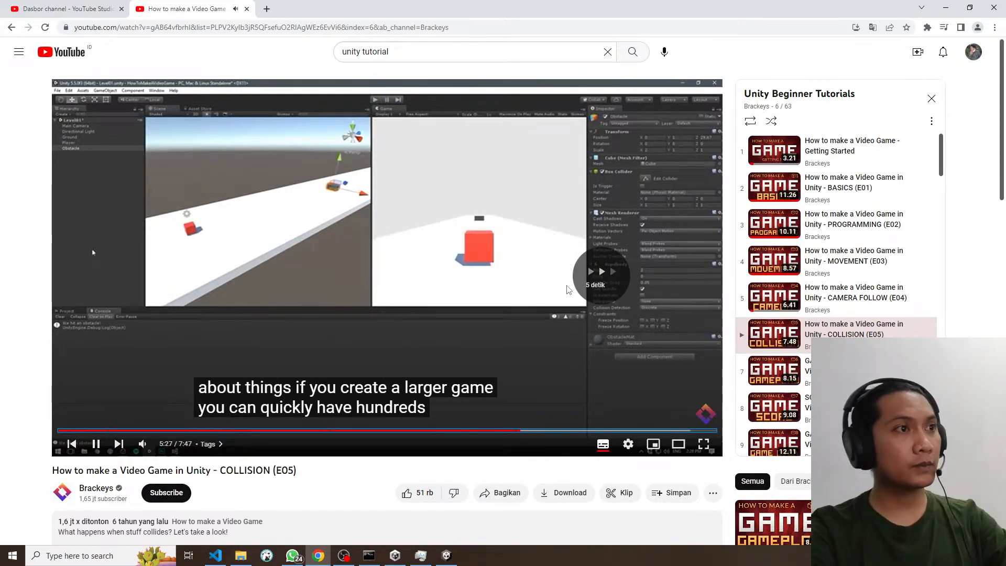
key("Right")
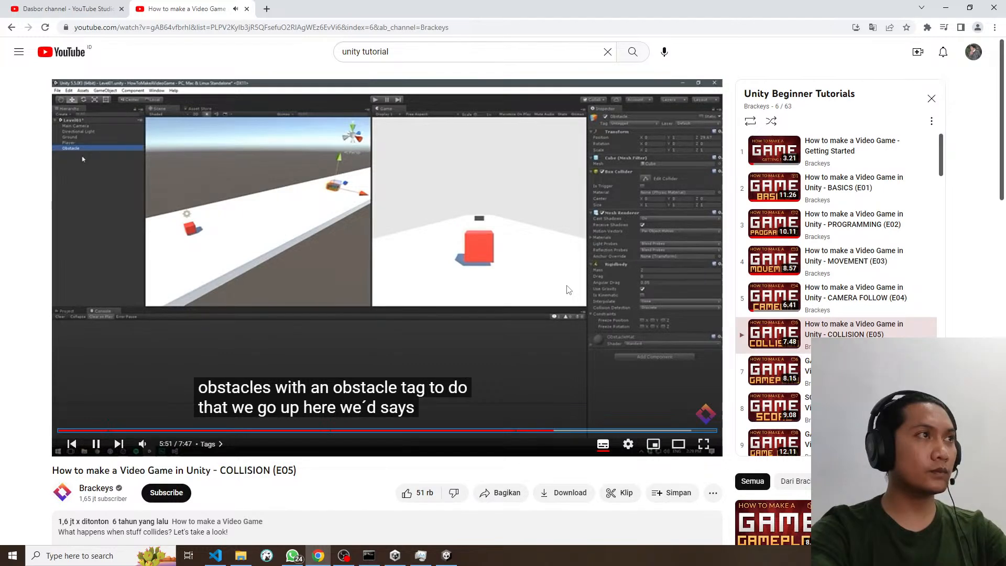
key("Right")
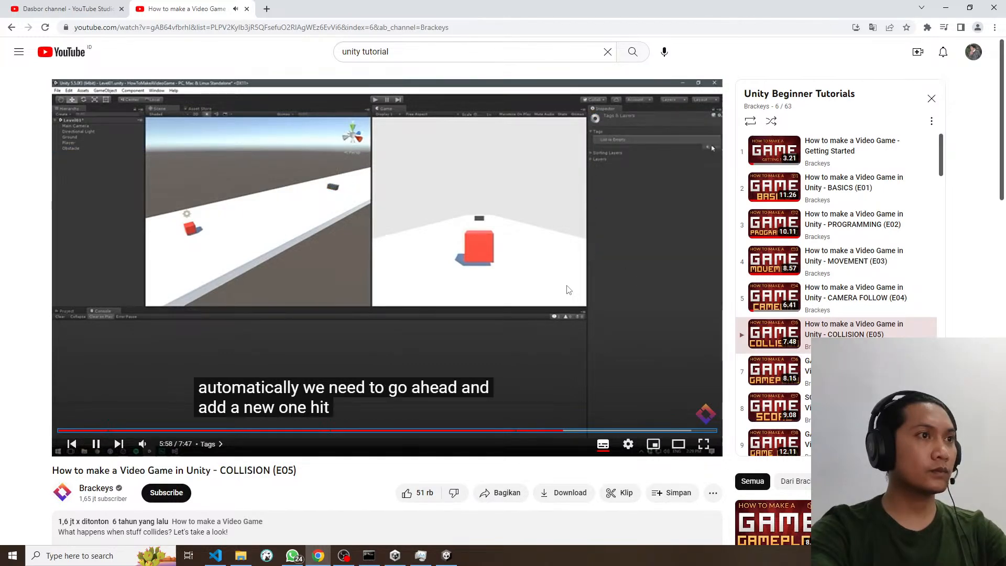
key("Right")
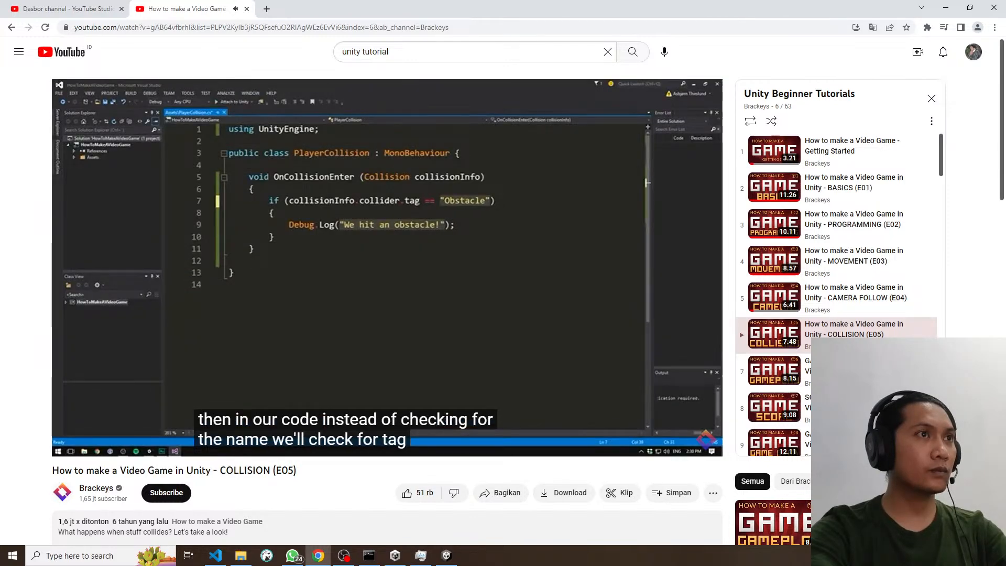
key("Left")
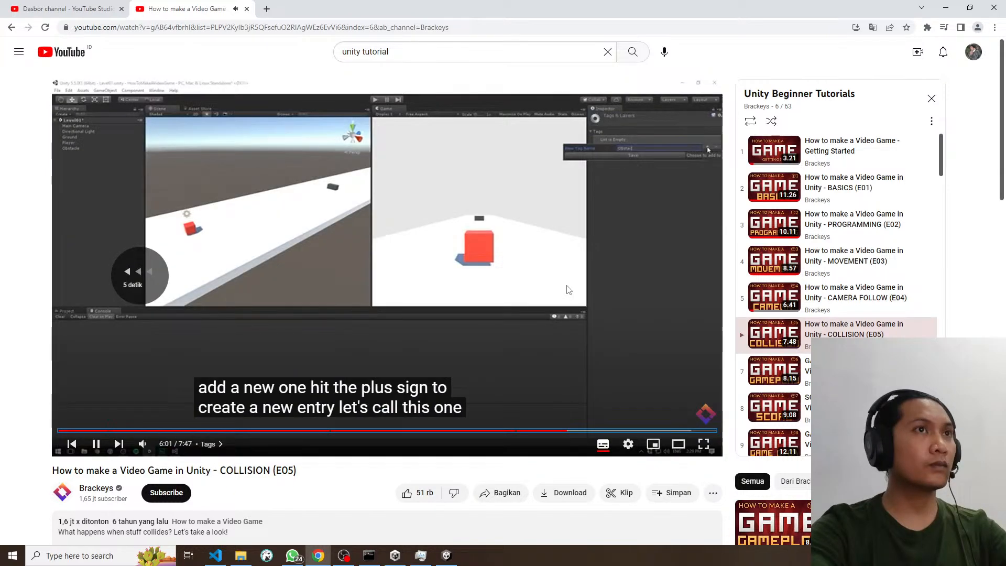
key("Left")
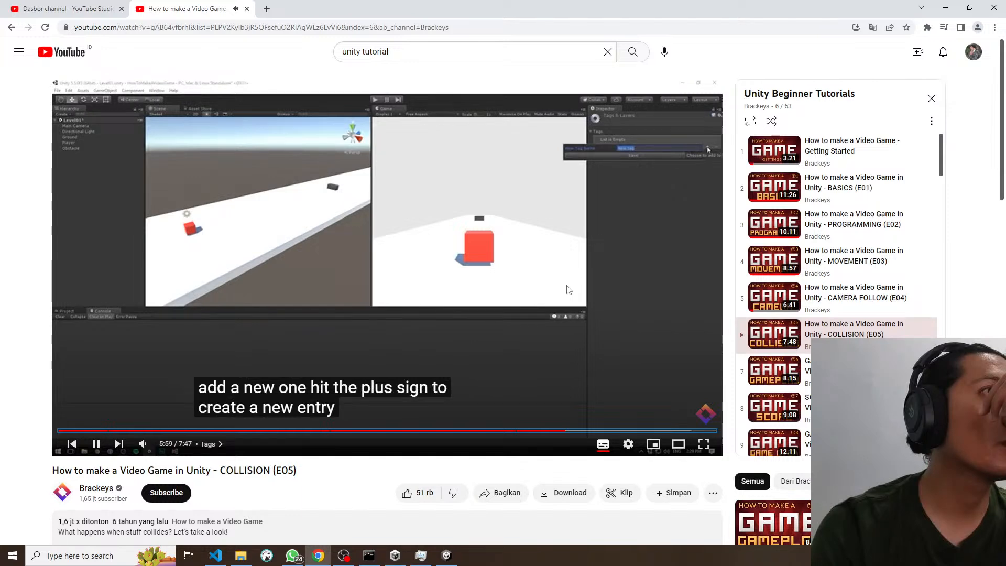
key("Left")
key("Left")
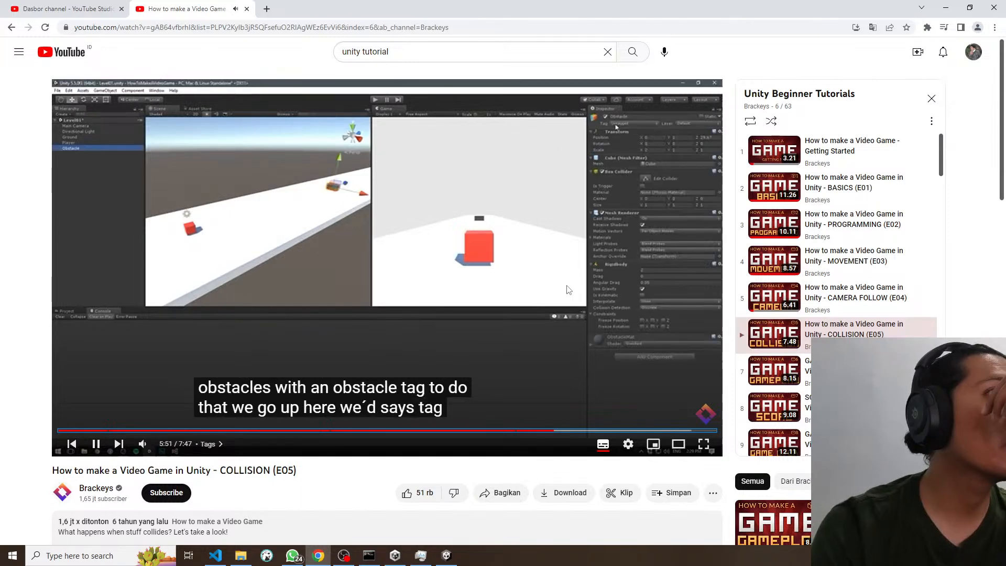
key("space")
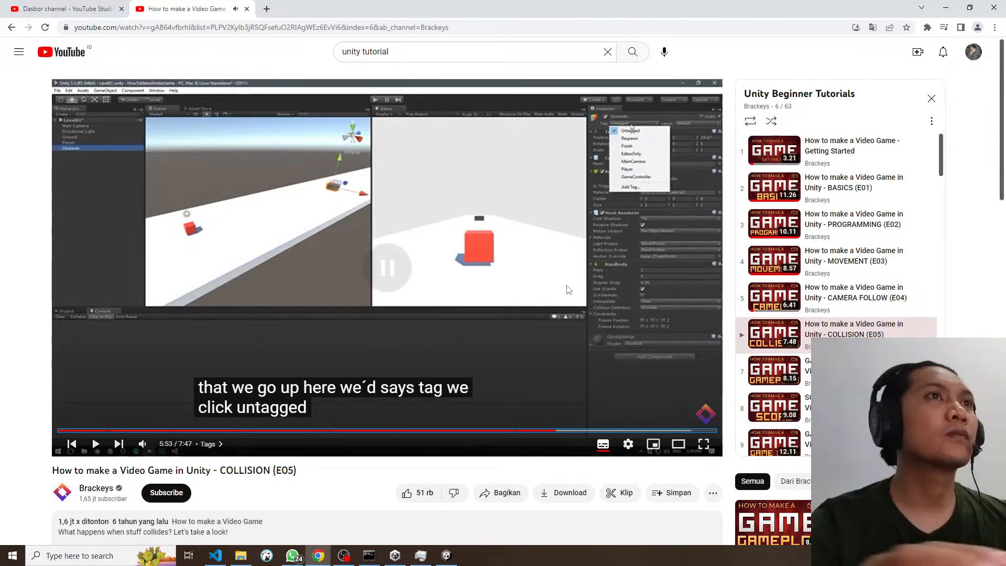
Step: Switch to Unity and create a new tag named Obstacle from the Cube's tag options, checking the tutorial video for the procedure
key("alt+Tab")
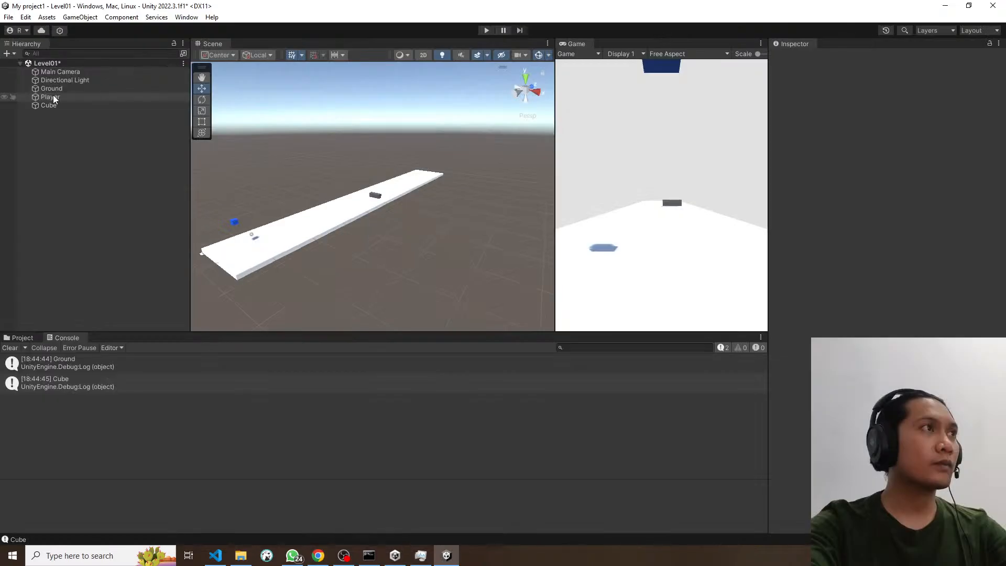
left_click(48, 105)
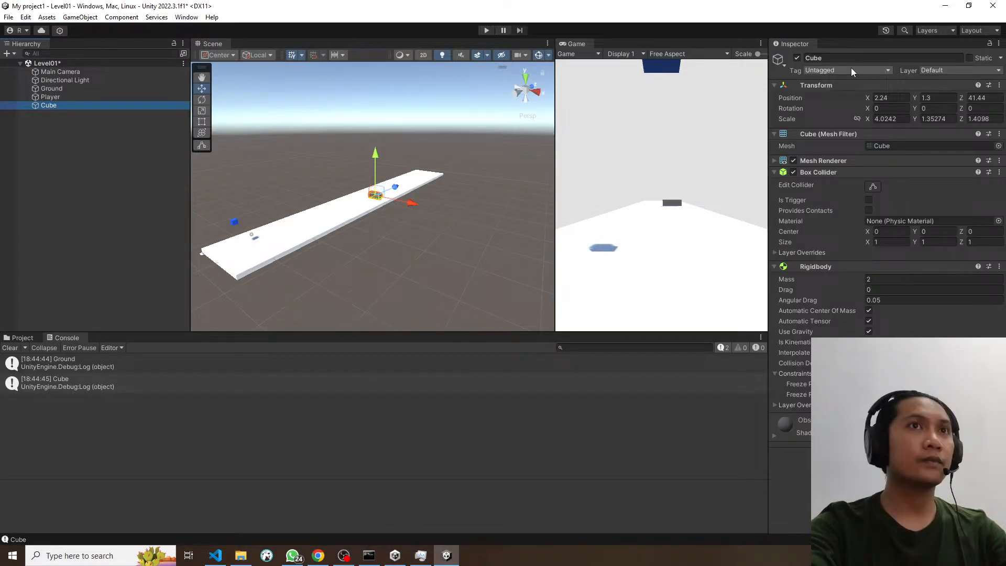
left_click(851, 70)
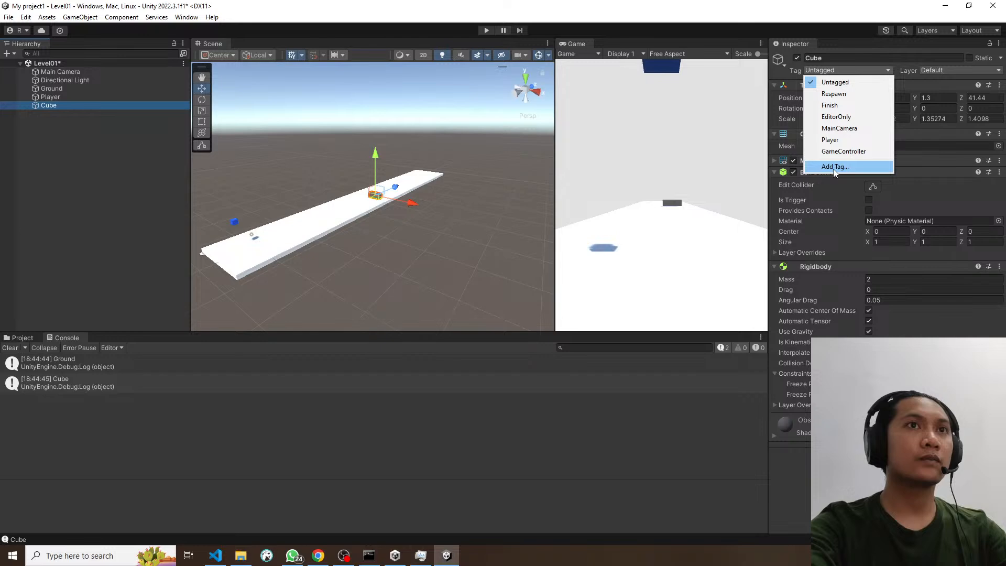
left_click(835, 167)
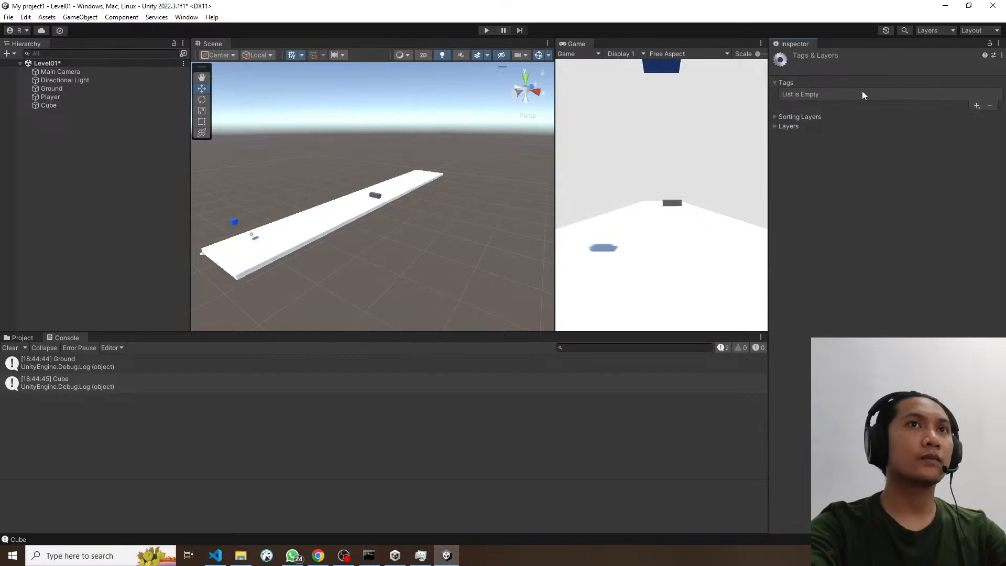
key("alt+Tab")
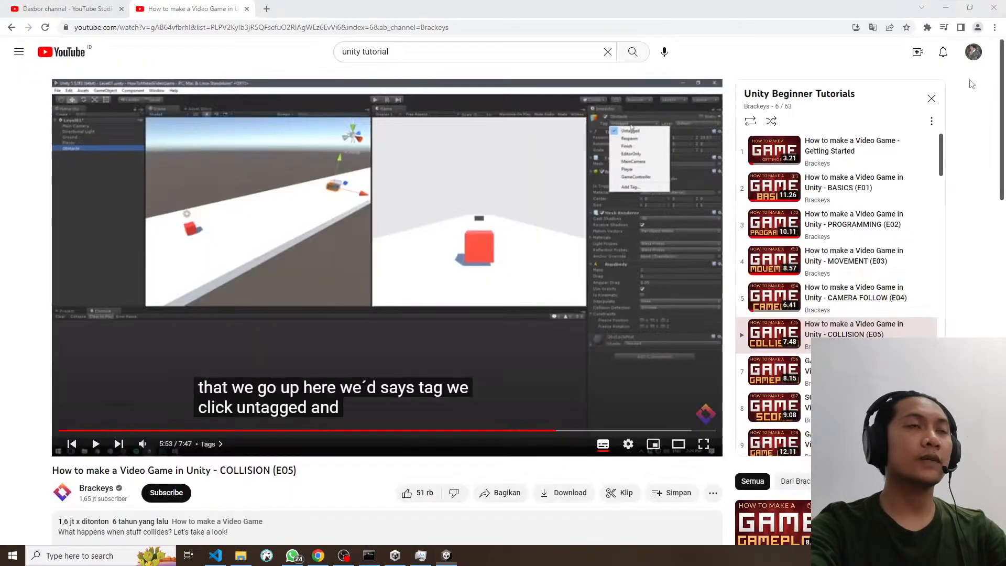
left_click(661, 164)
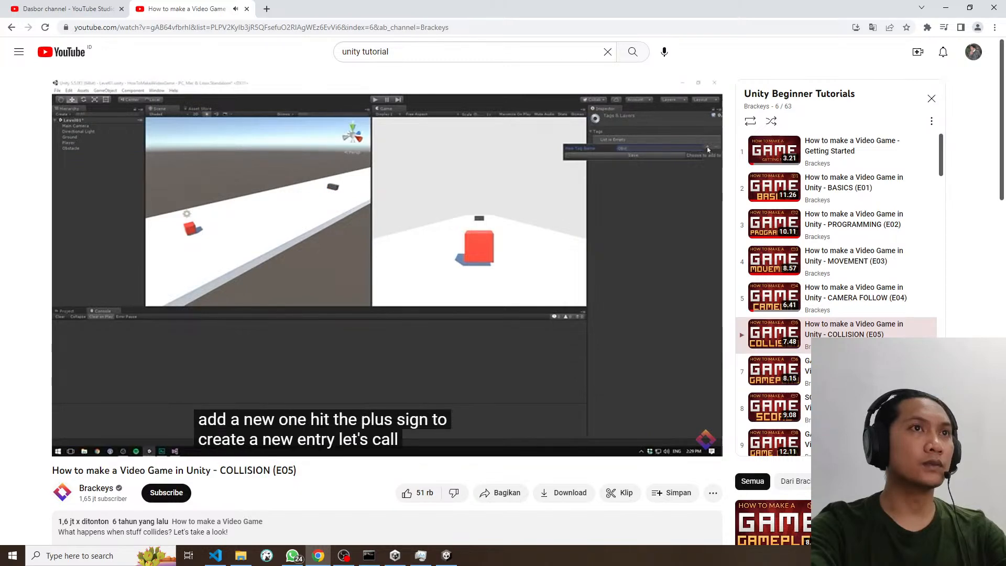
key("alt+Tab")
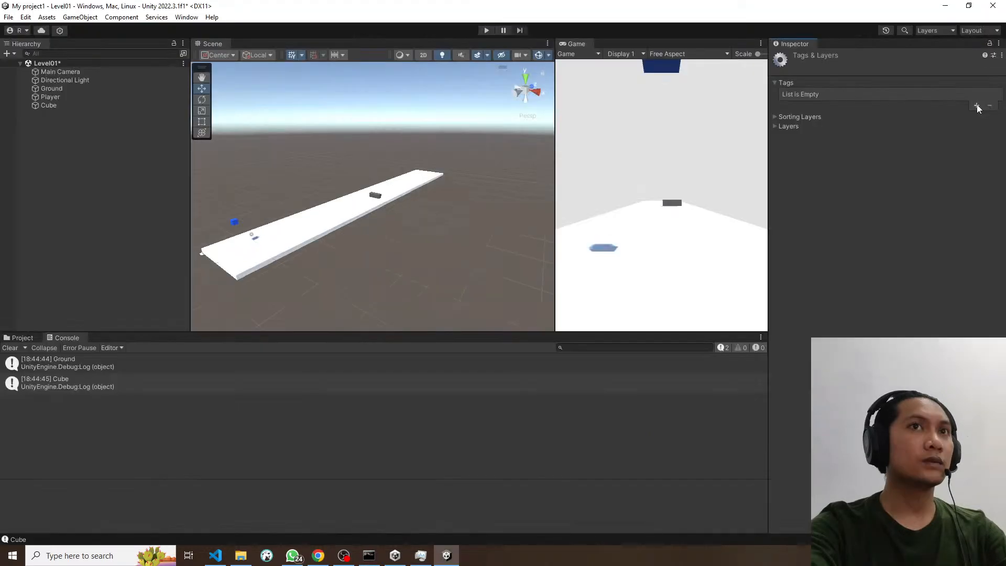
left_click(976, 106)
type("Obstac")
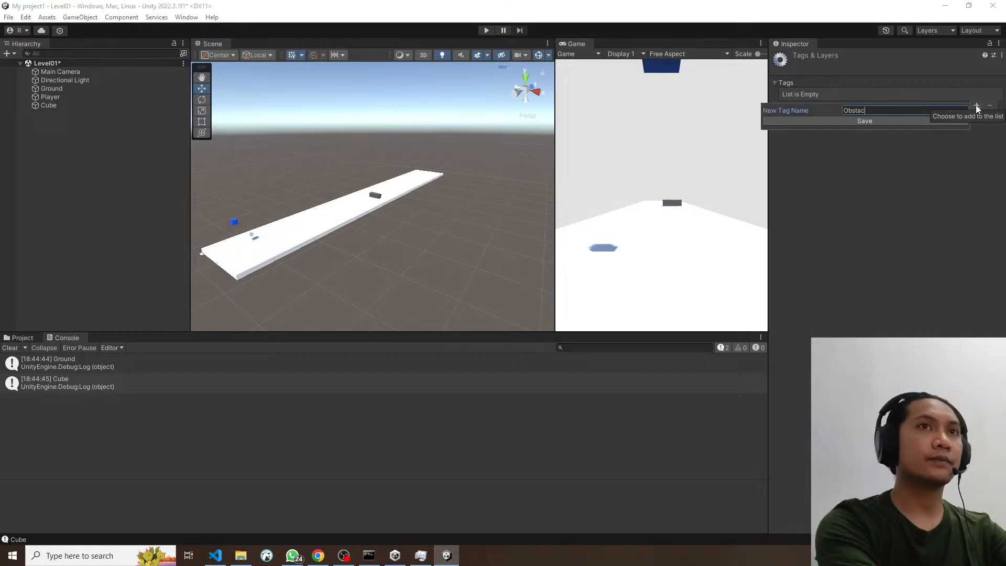
type("le")
left_click(919, 121)
Step: Watch the tutorial video's tag check in the code, and return to Unity to assign the Obstacle tag to the Cube
key("alt+Tab")
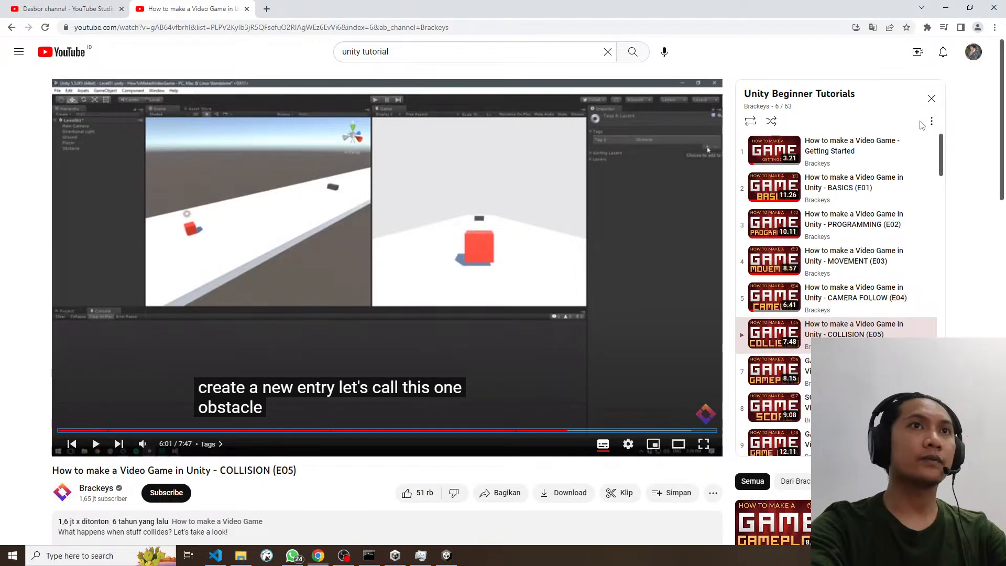
left_click(425, 230)
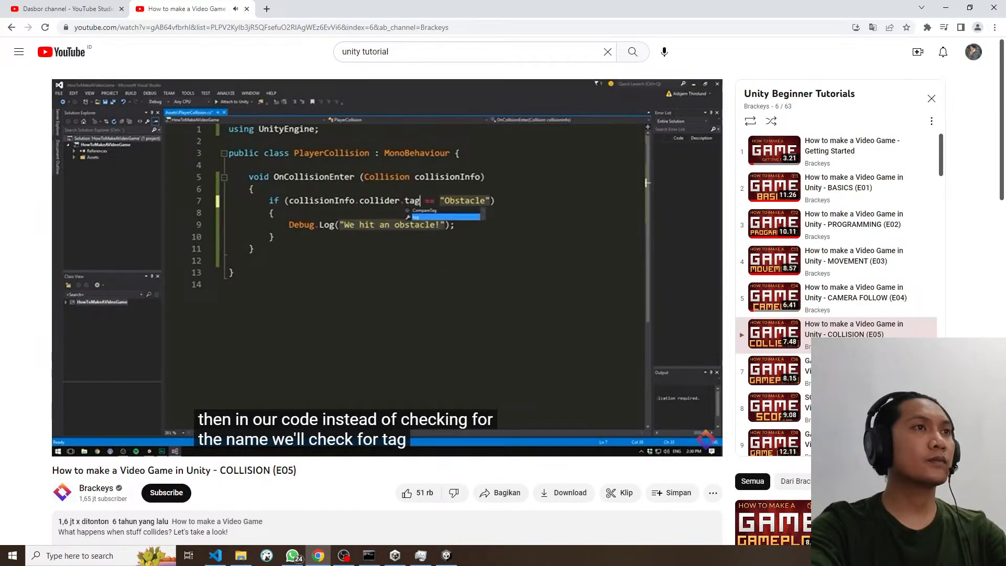
key("alt+Tab")
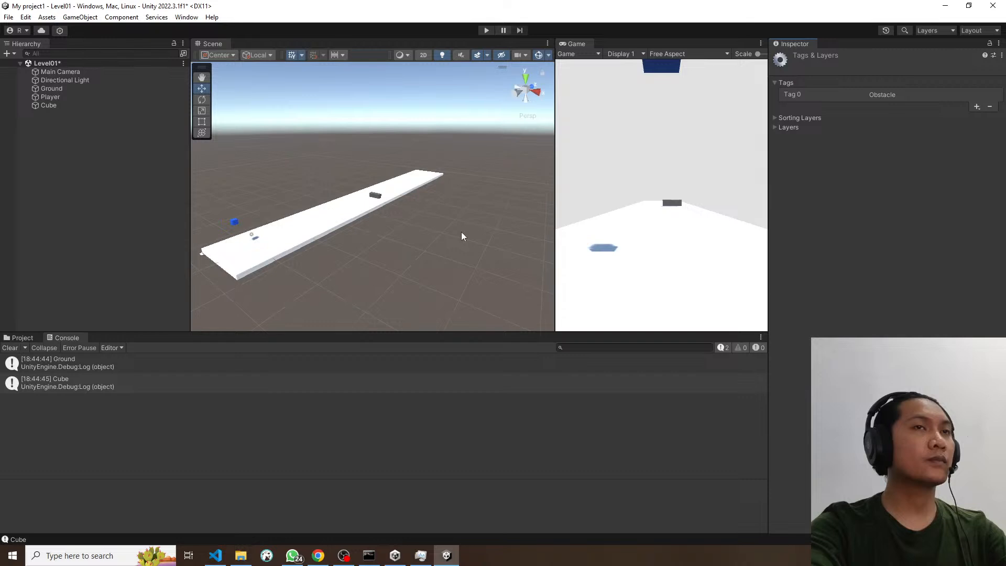
left_click(57, 105)
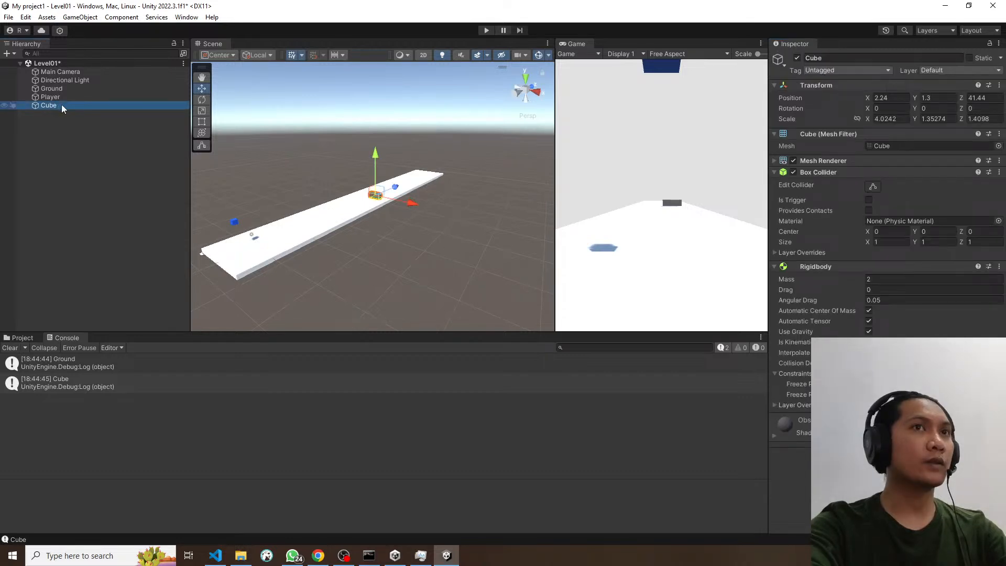
left_click(846, 70)
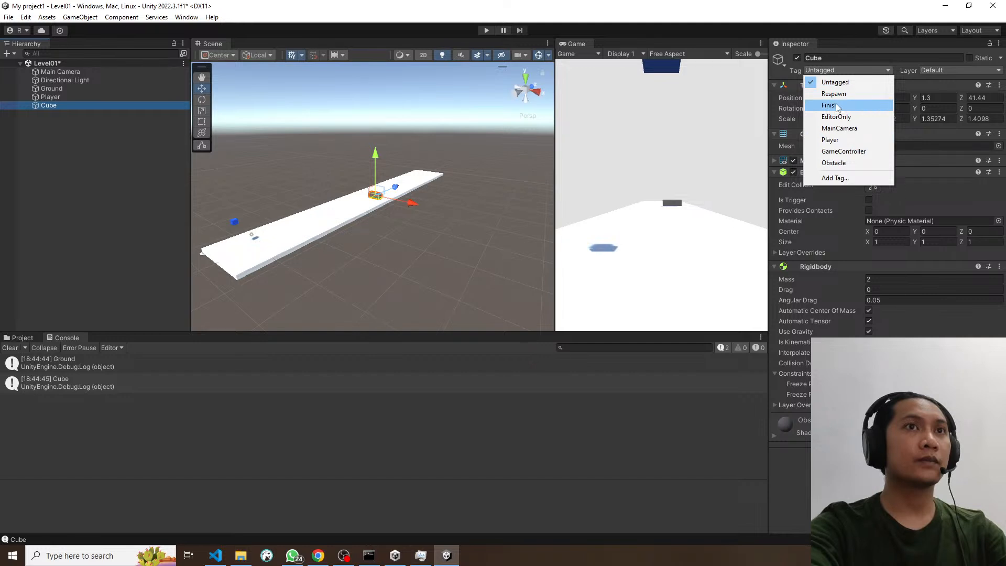
left_click(833, 162)
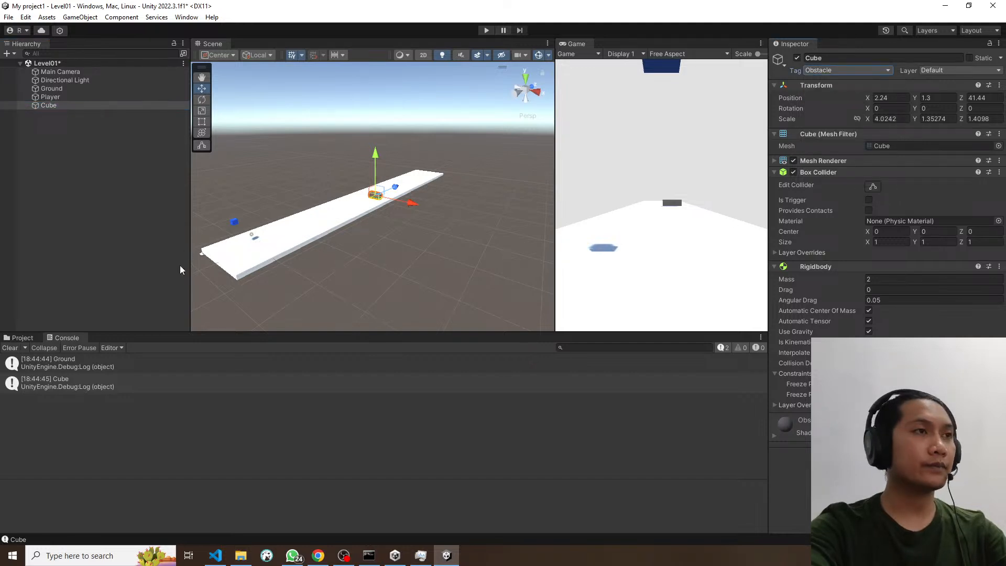
Step: Switch to Visual Studio Code, add name = info.collider.name; at the start of OnCollisionEnter, and save PlayerCollision.cs
key("alt+Tab")
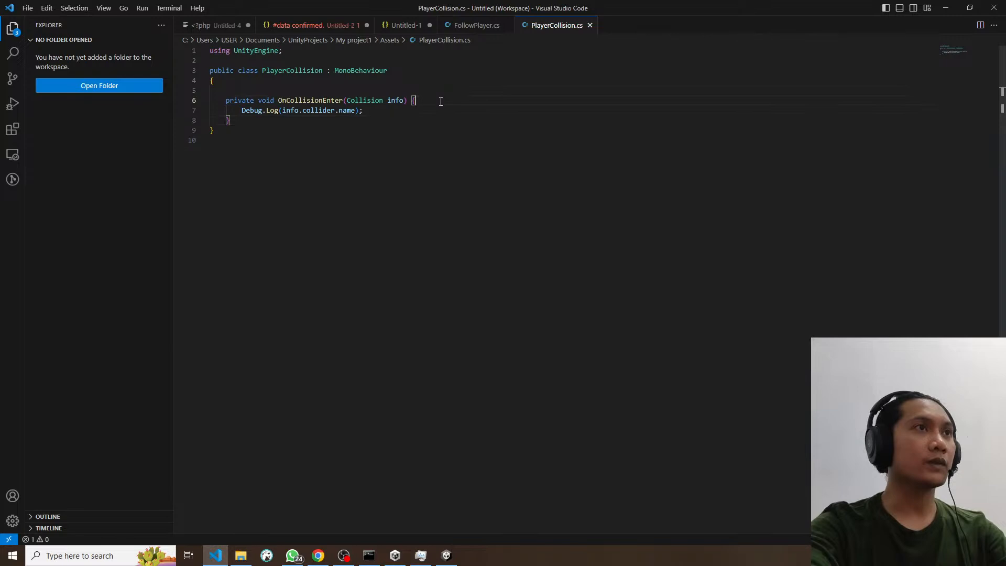
key("Return")
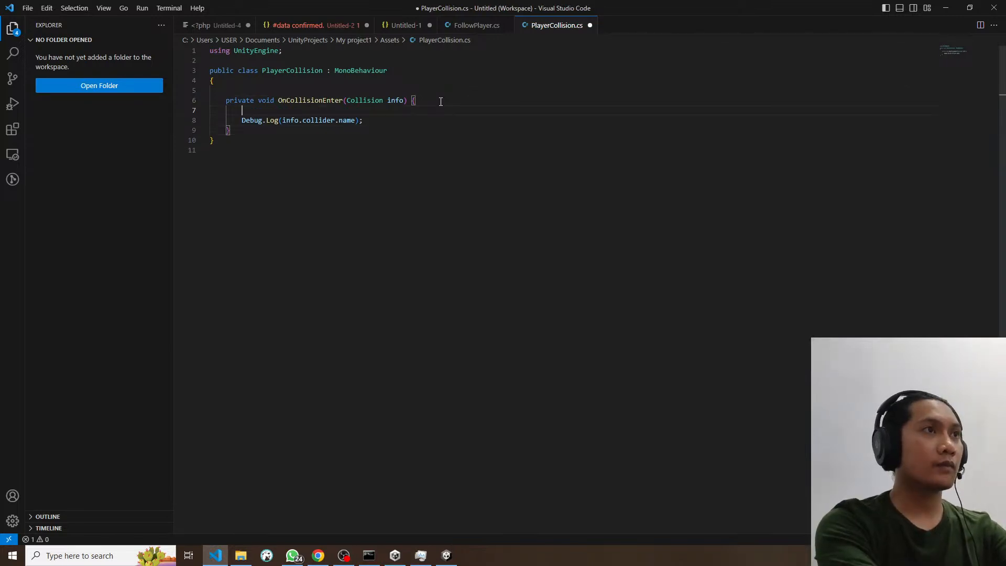
type("name")
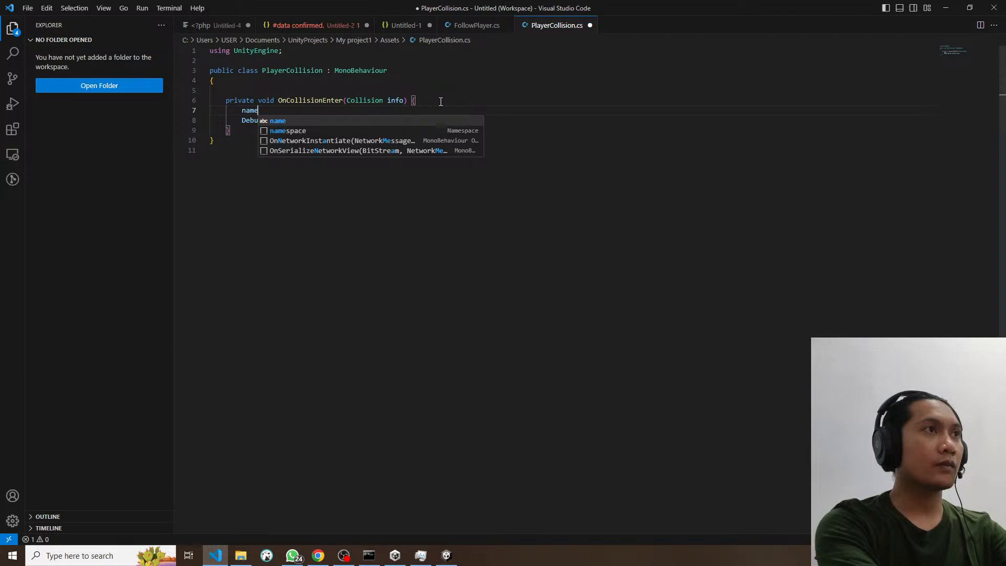
type(" = ")
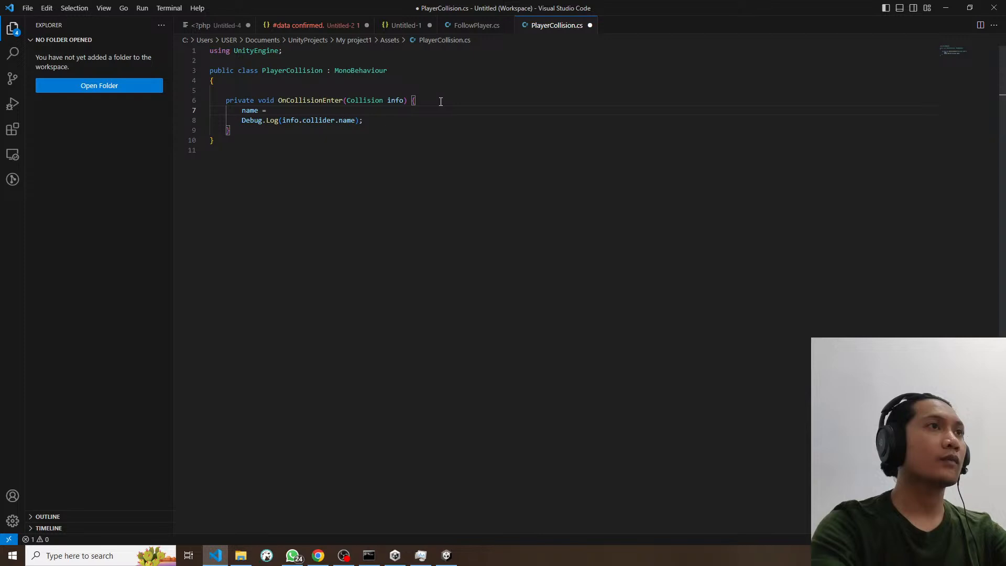
type("inf")
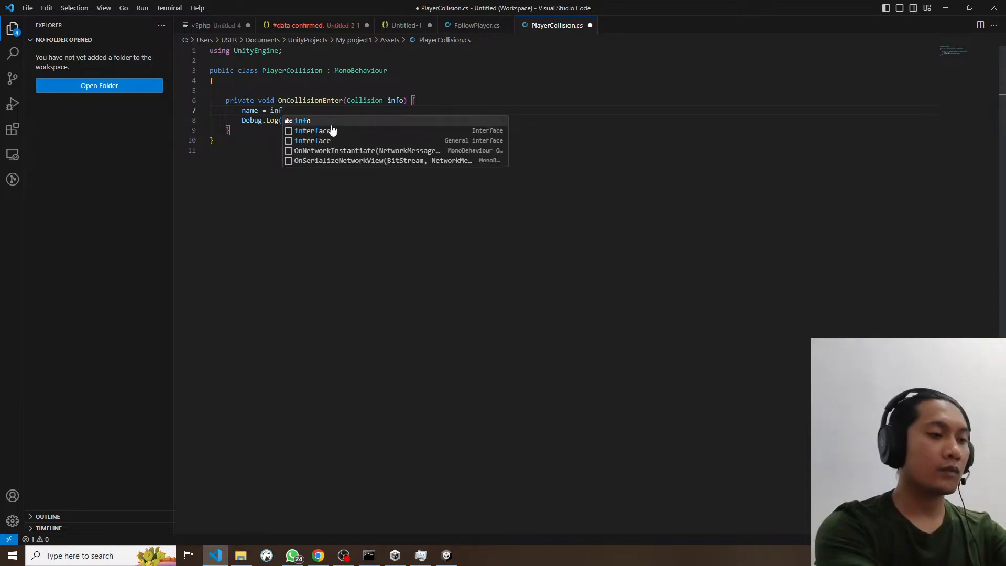
type("o.collider")
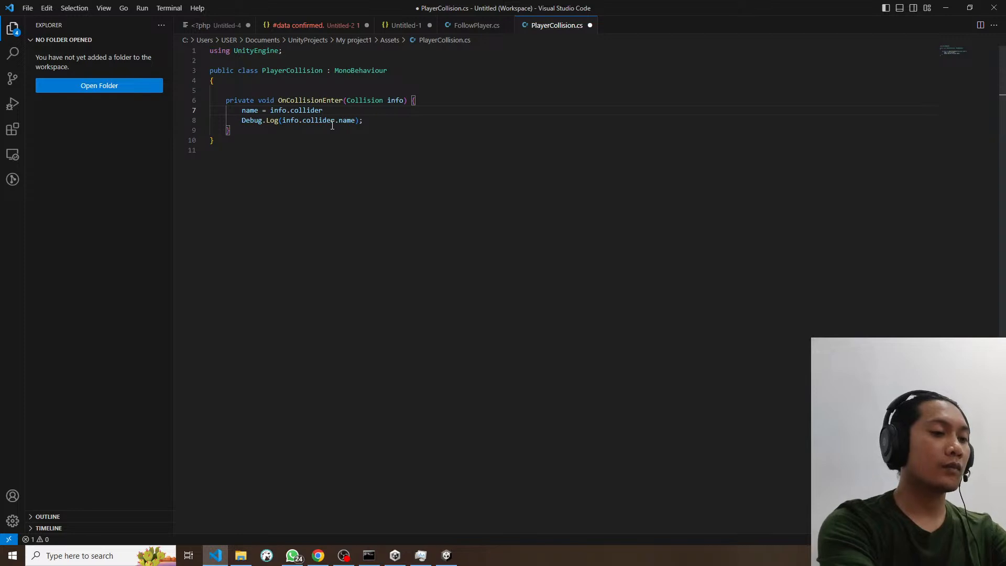
type(".n")
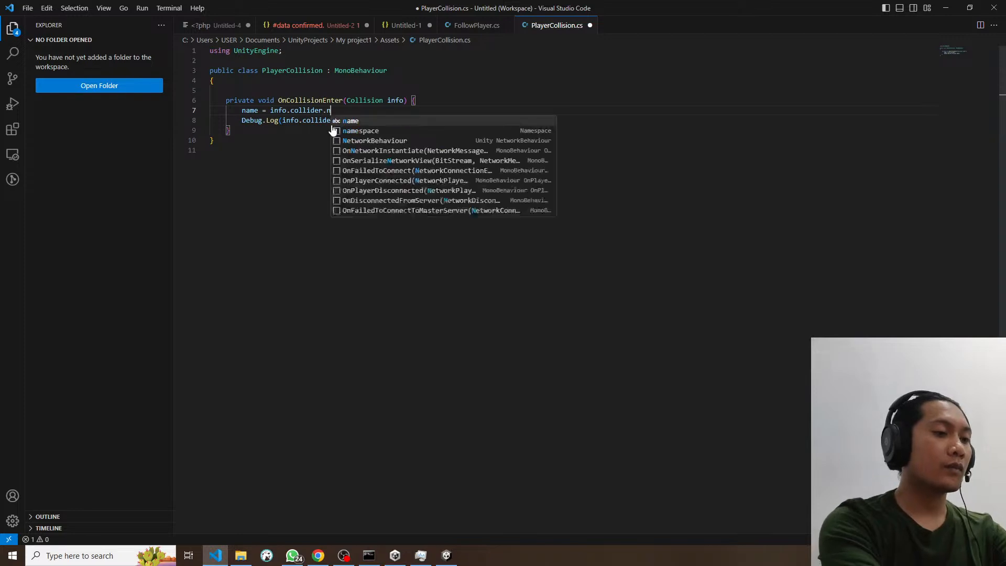
type("ame;")
key("ctrl+s")
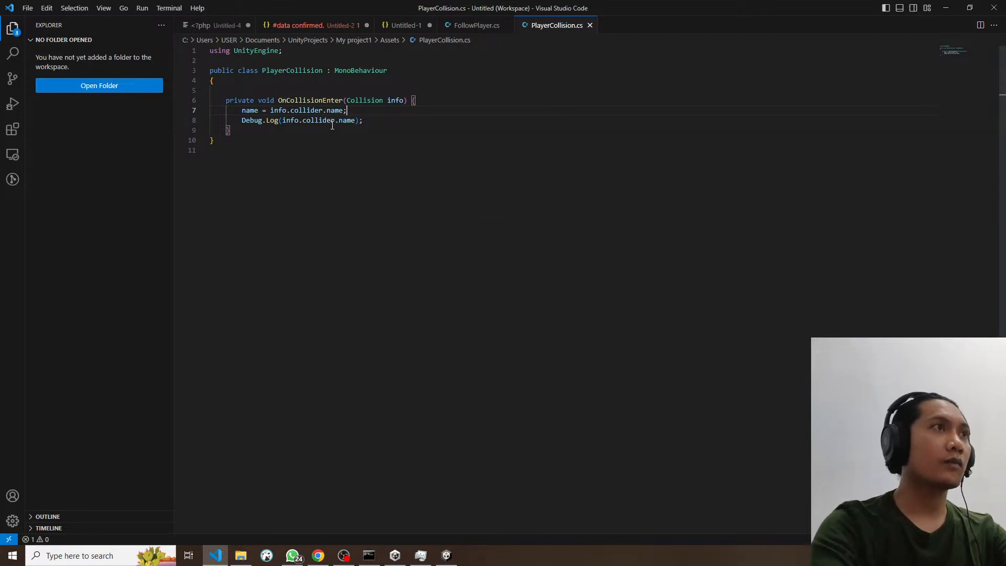
Step: Replace the Debug.Log line with an if block and change the assignment above it to tag = info.collider.tag;
left_click_drag(364, 120, 381, 111)
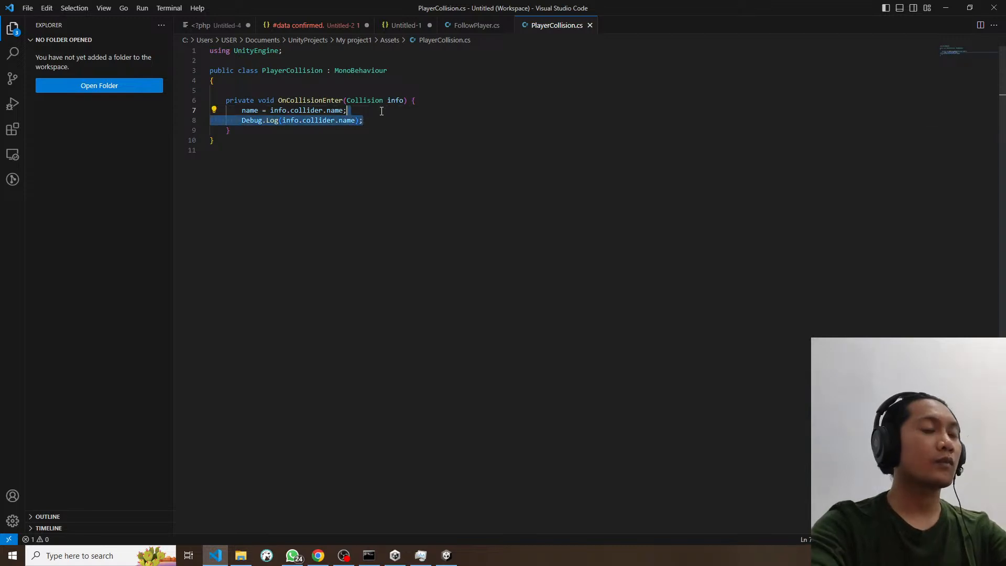
key("BackSpace")
key("Return")
key("Return")
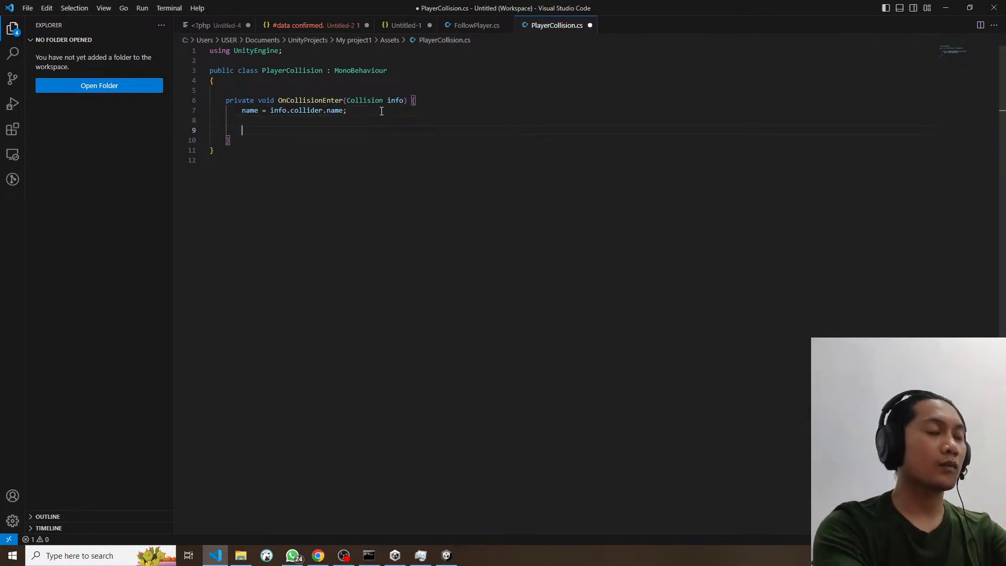
type("if")
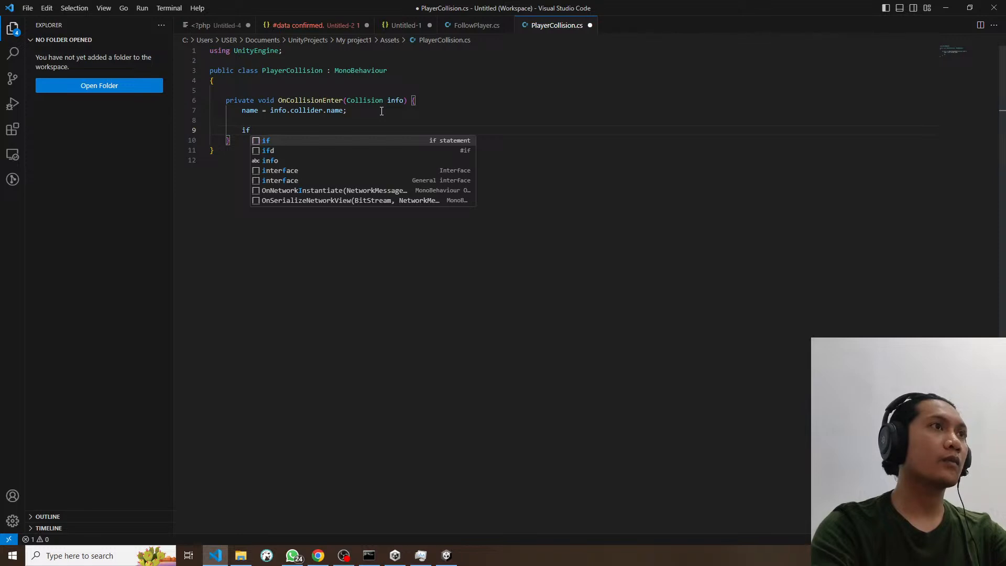
key("Tab")
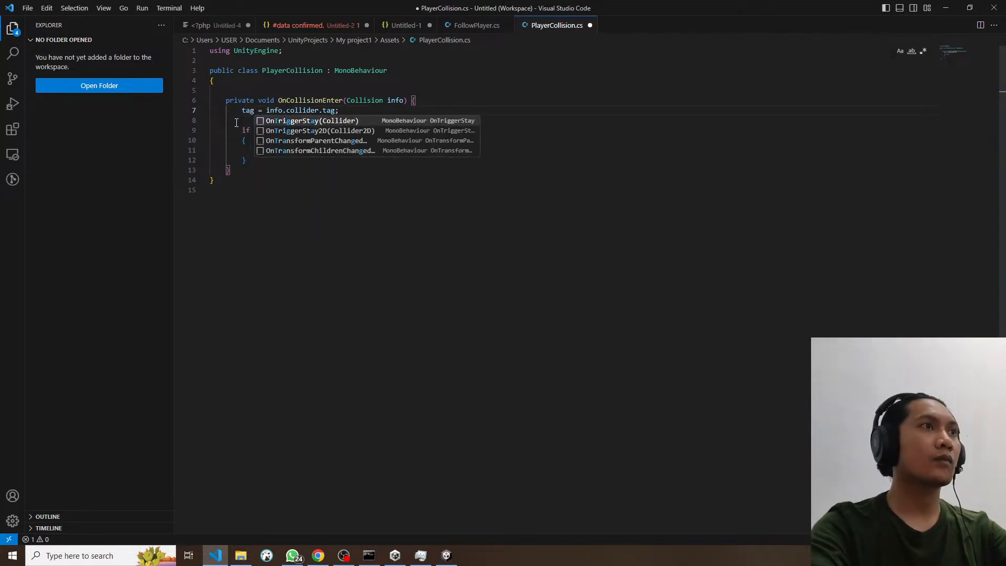
left_click(233, 122)
Step: Set the if statement's condition to tag == "Obstacle"
double_click(267, 130)
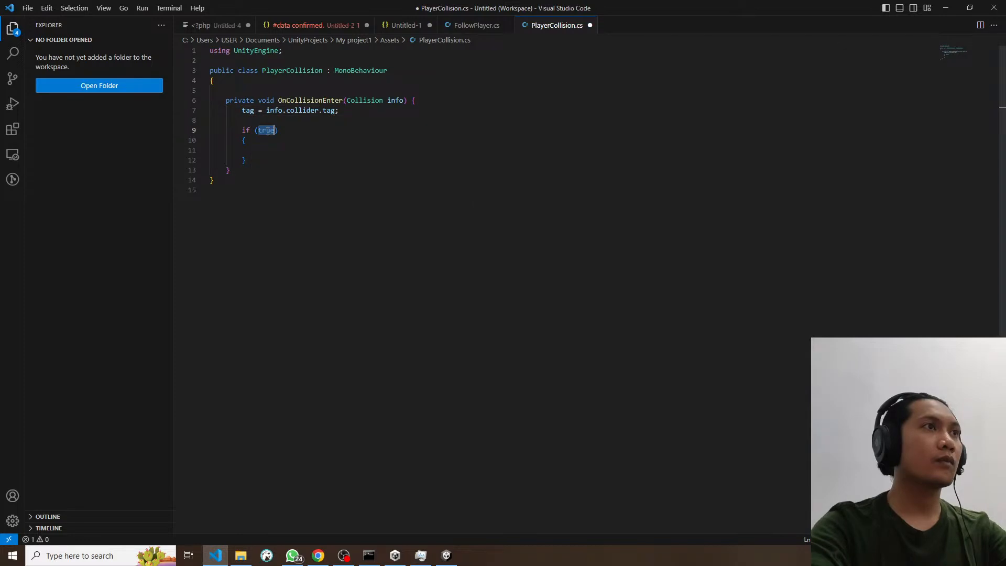
type("tag == \"")
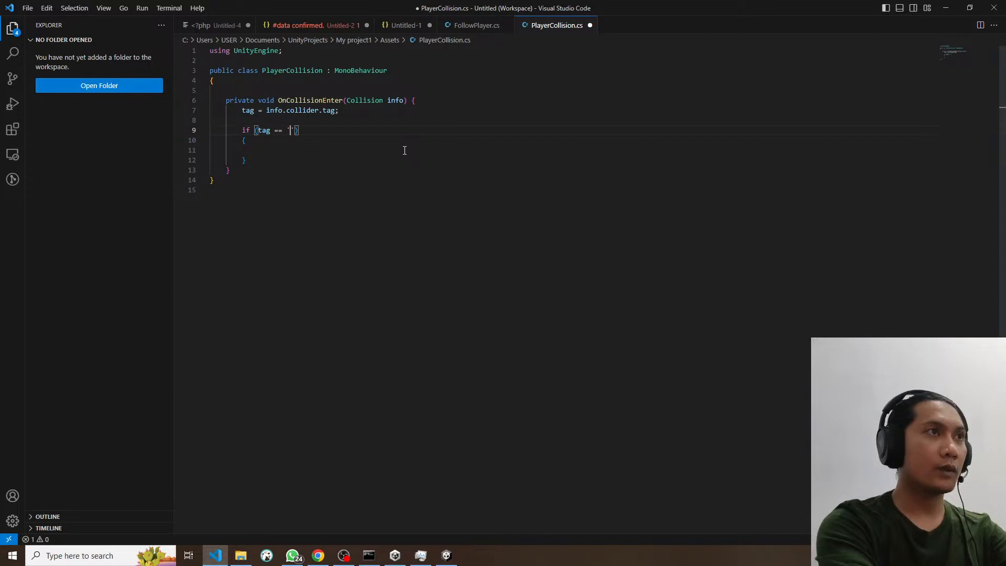
key("BackSpace")
type("\"Obstac")
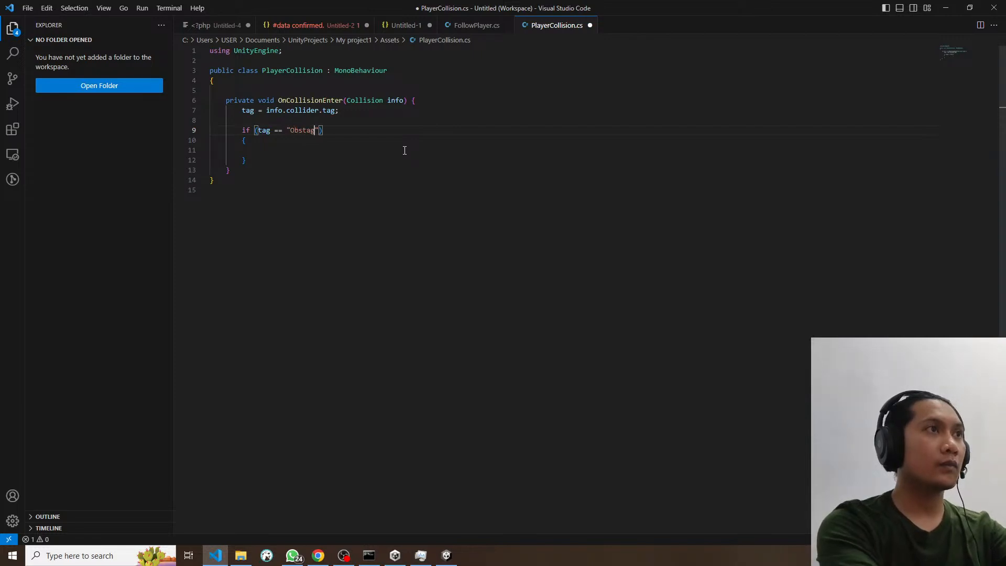
type("l")
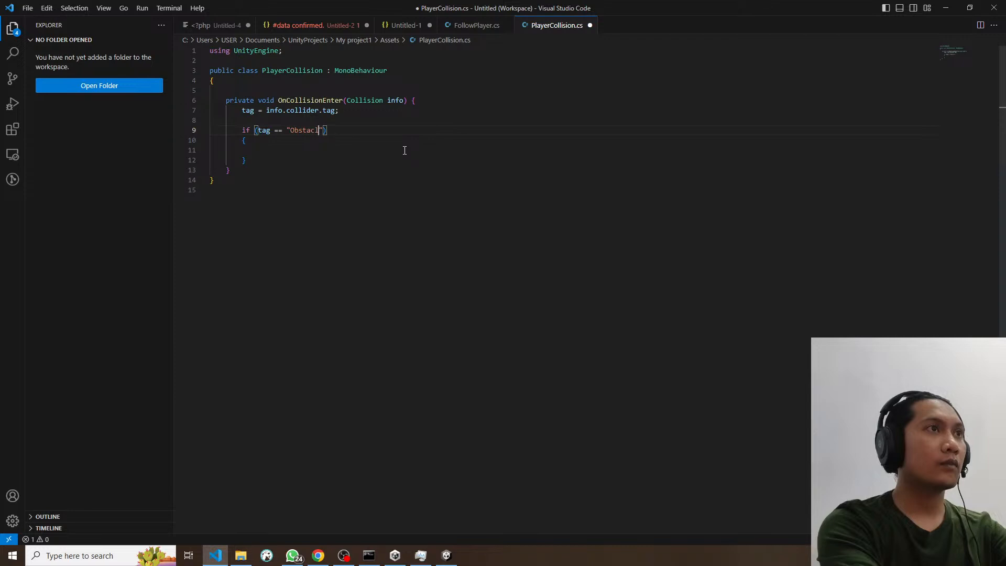
type("e")
Step: Add Debug.Log("hit Obstacle tag"); inside the if block and save the script
left_click(405, 150)
type("Log")
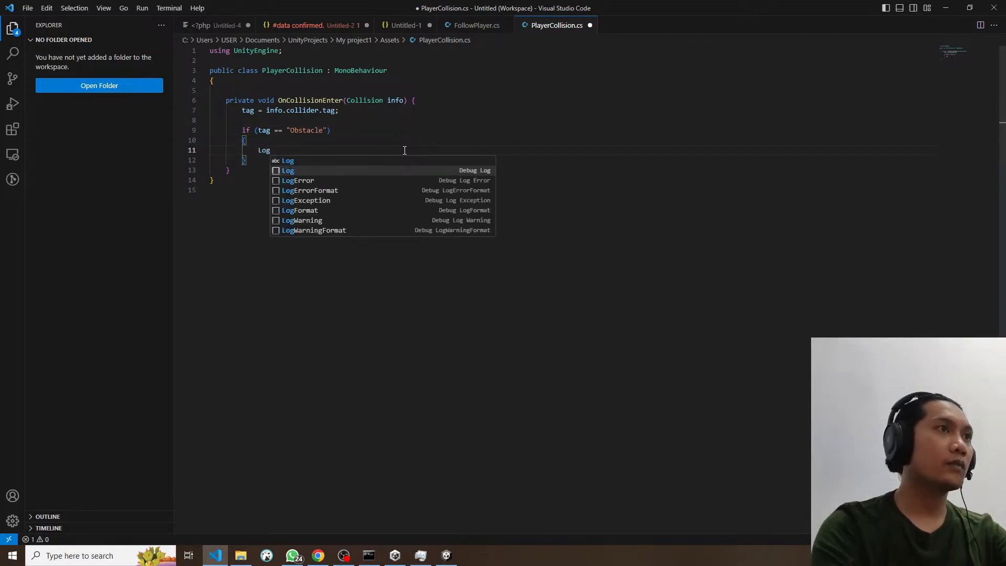
key("Tab")
type("\"hit Obstac")
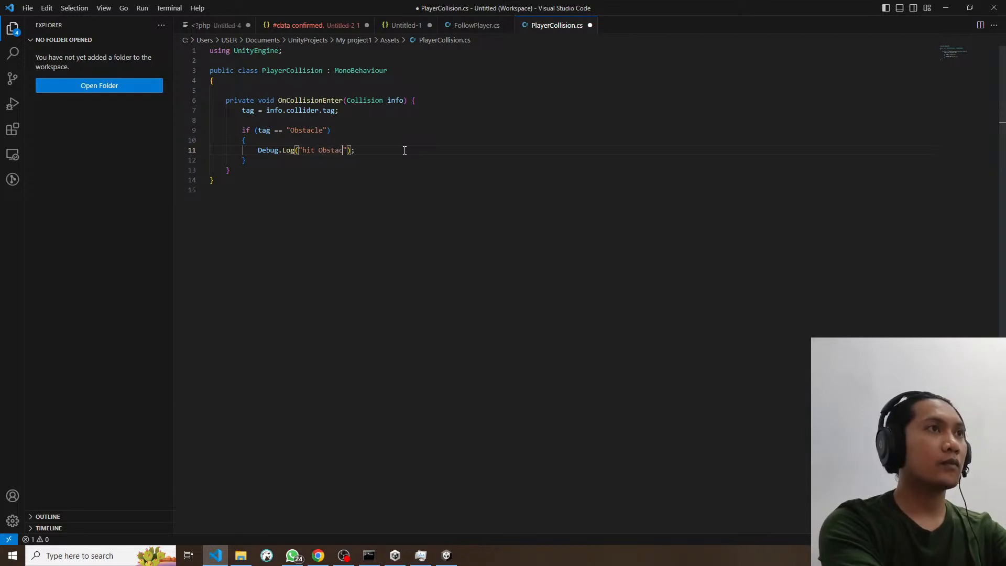
type("le tag")
Step: Switch to Unity, clear the console, and run the game to test the Obstacle tag check
key("alt+Tab")
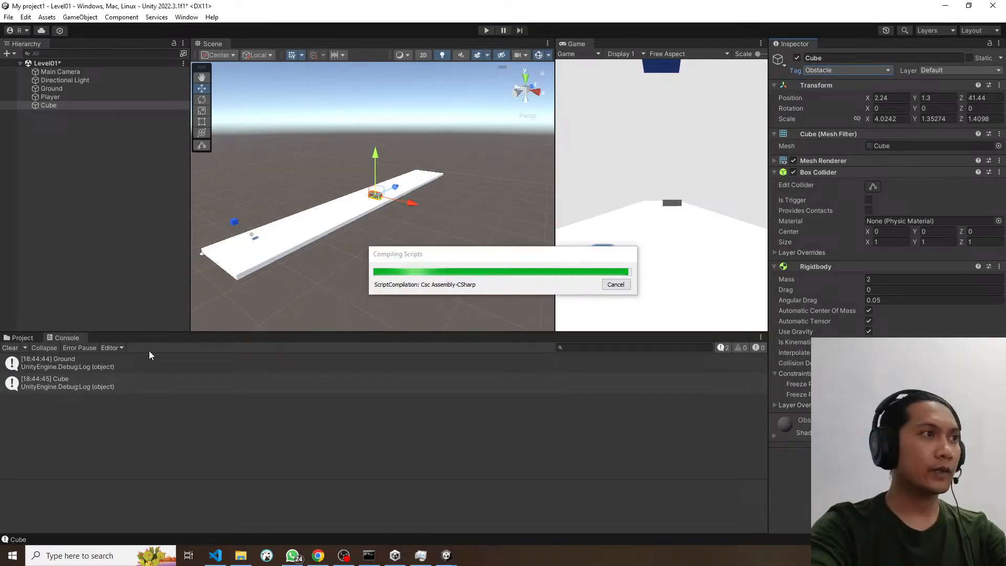
left_click(10, 348)
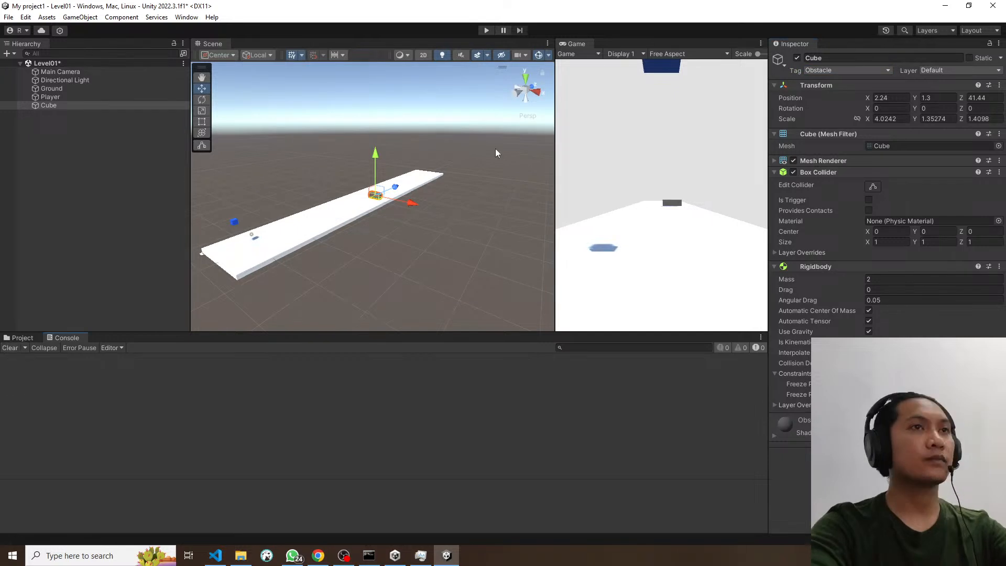
left_click(486, 30)
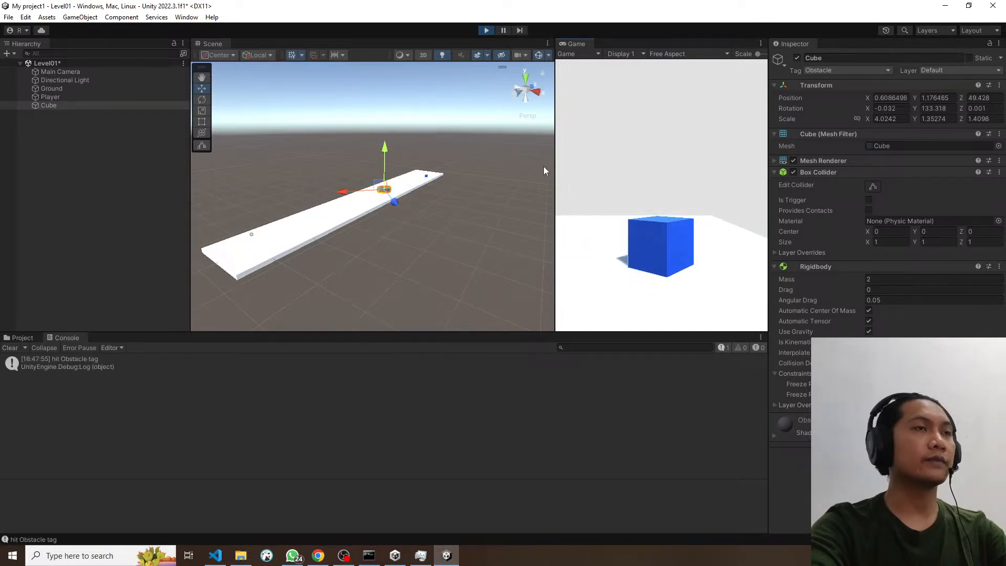
key("alt+Tab")
key("alt+Tab")
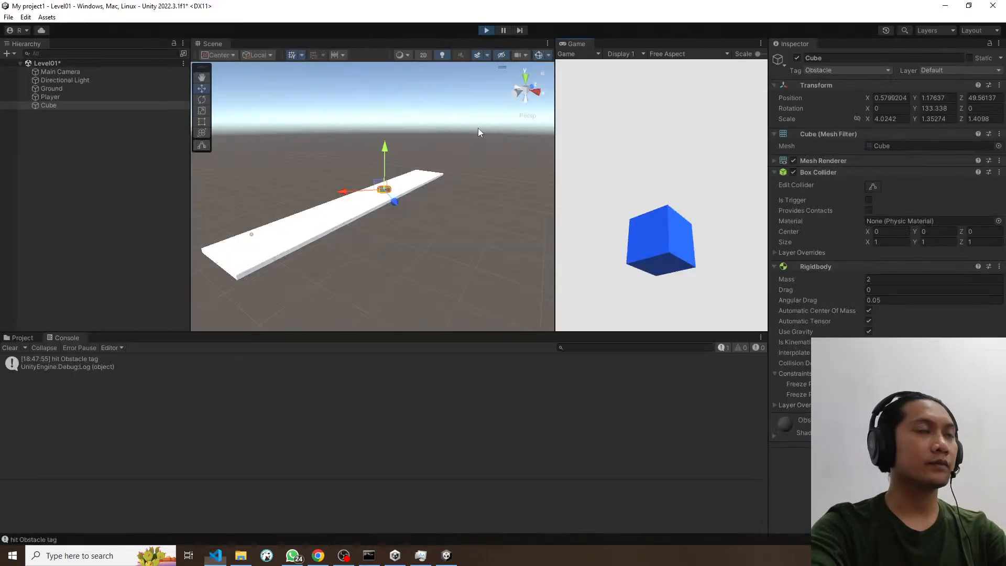
Step: Review the tag condition in Visual Studio Code, and return to Unity to retest the game, stop it and clear the console
key("alt+Tab")
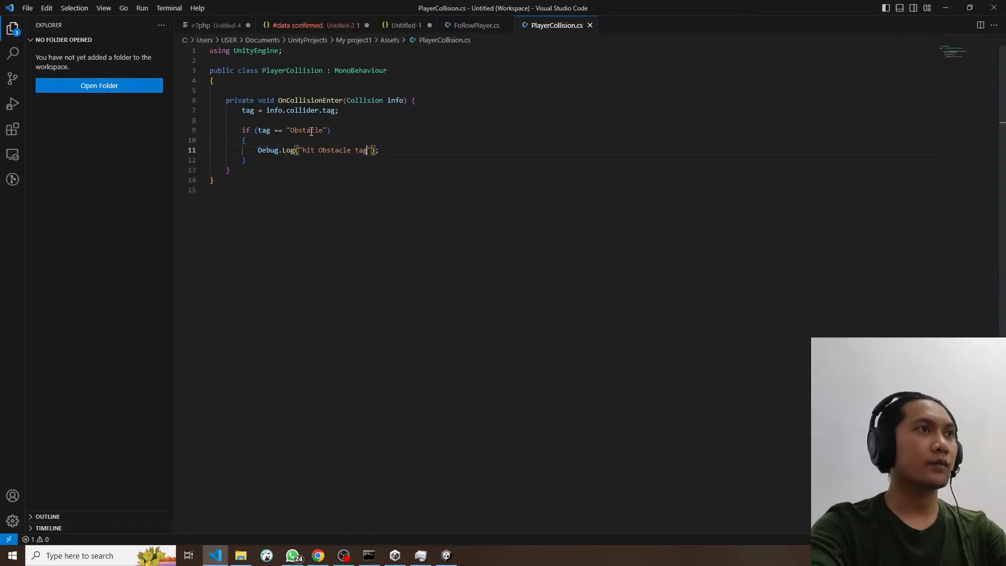
left_click(280, 130)
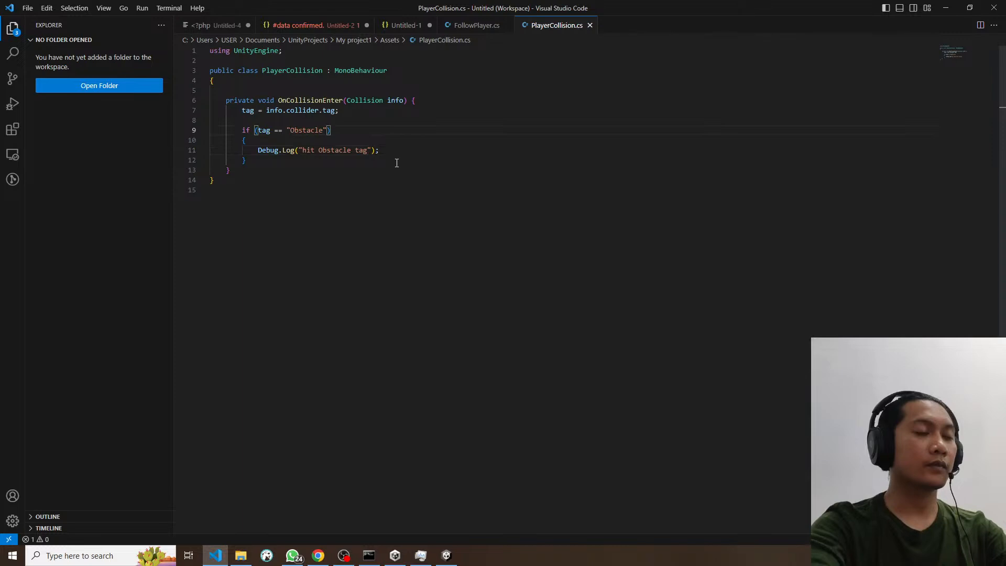
key("alt+Tab")
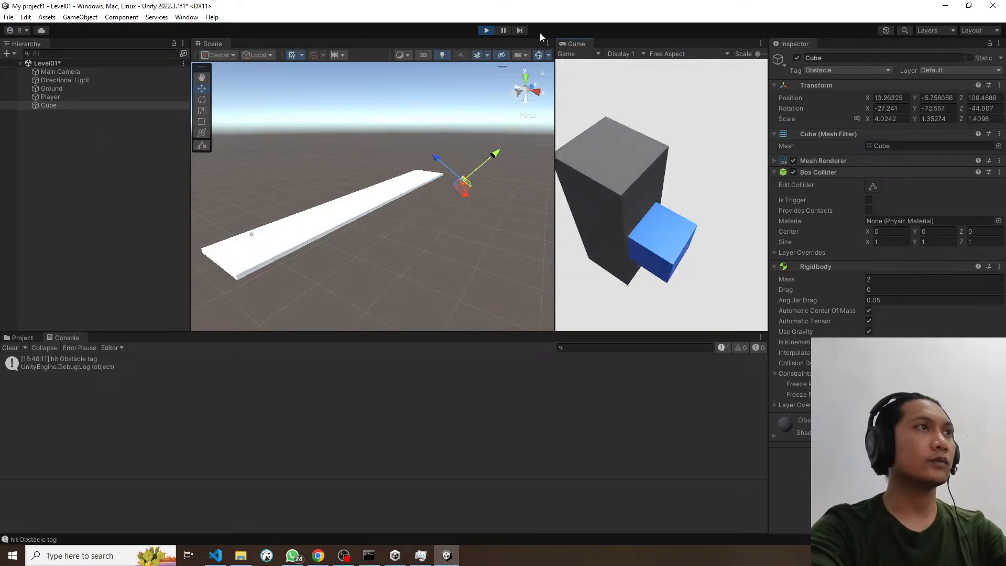
key("ctrl+p")
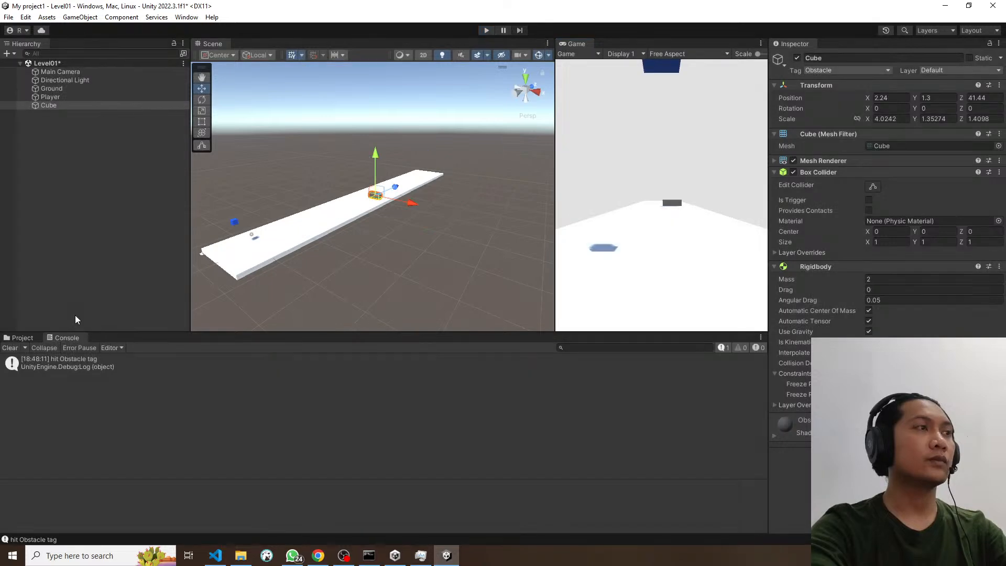
left_click(10, 348)
Step: Switch to the COLLISION tutorial in Chrome and watch from the tag check onward, pausing where the player movement script turns off
key("alt+Tab")
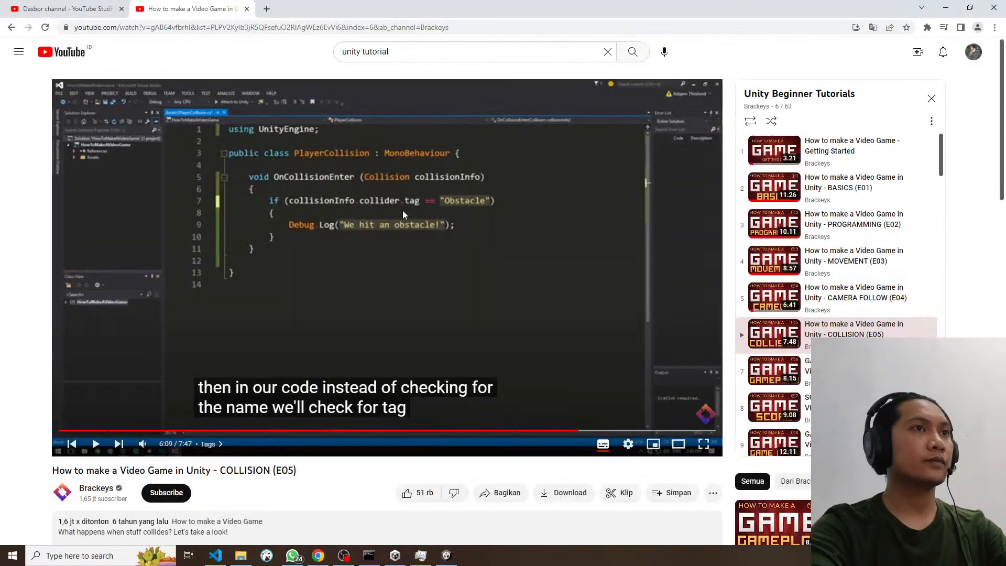
left_click(402, 209)
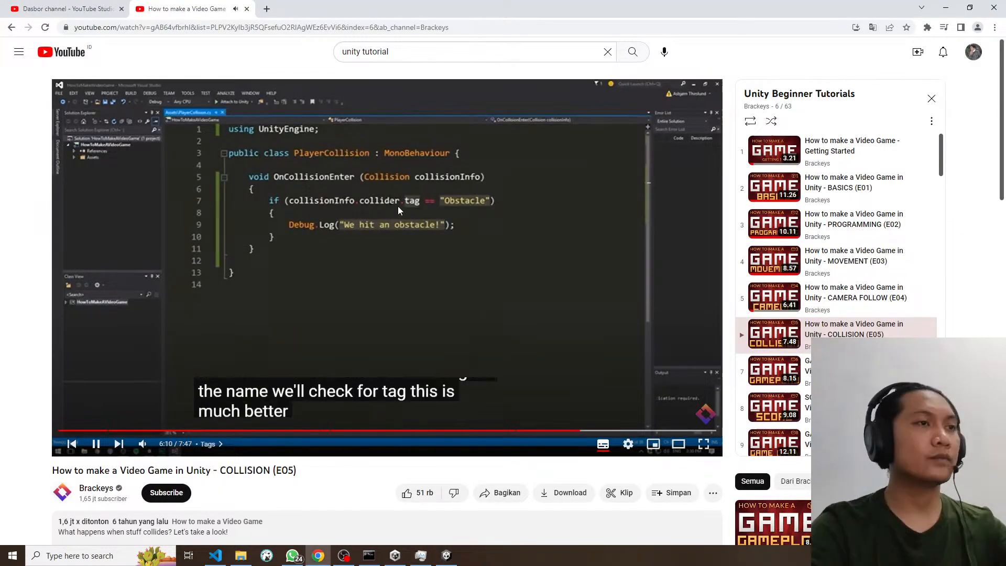
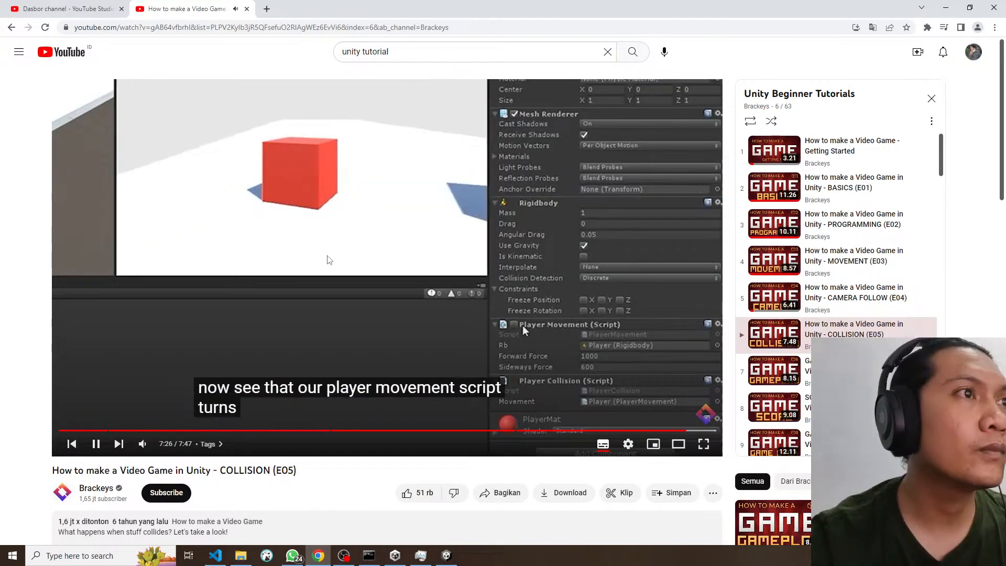
key("Left")
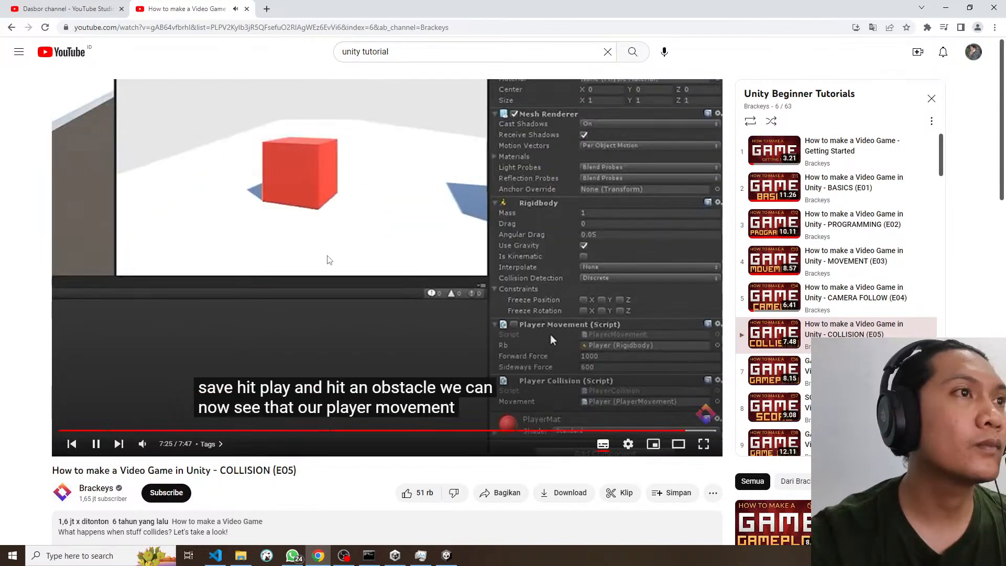
left_click(329, 261)
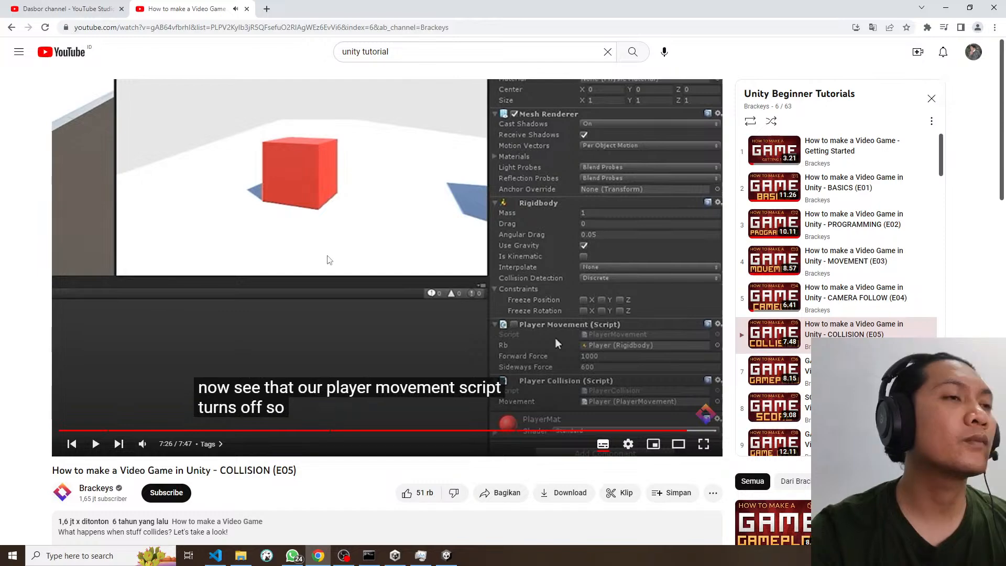
Step: Switch to Unity and examine the components of the Player and Cube objects, including the Player's attached scripts
key("alt+Tab")
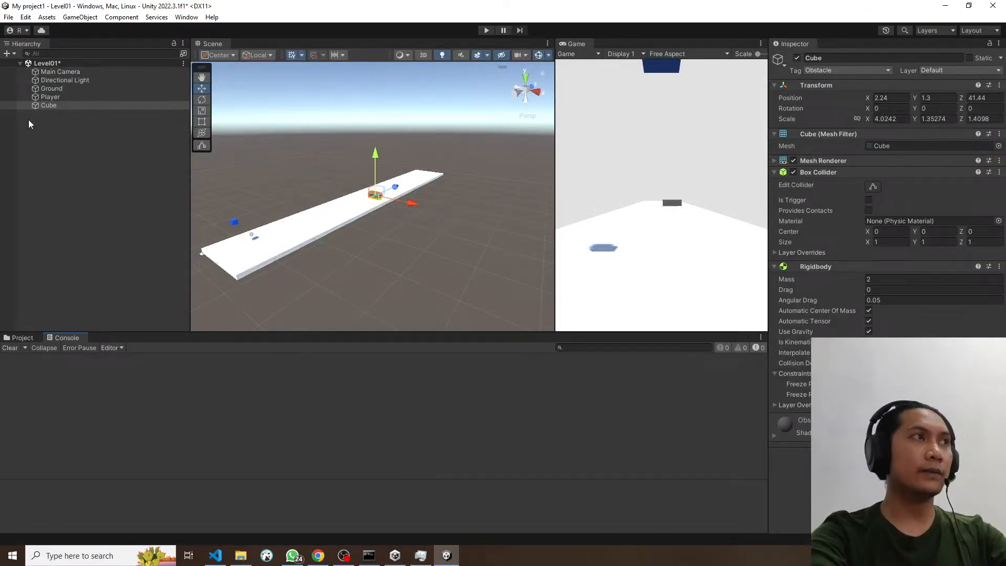
left_click(67, 97)
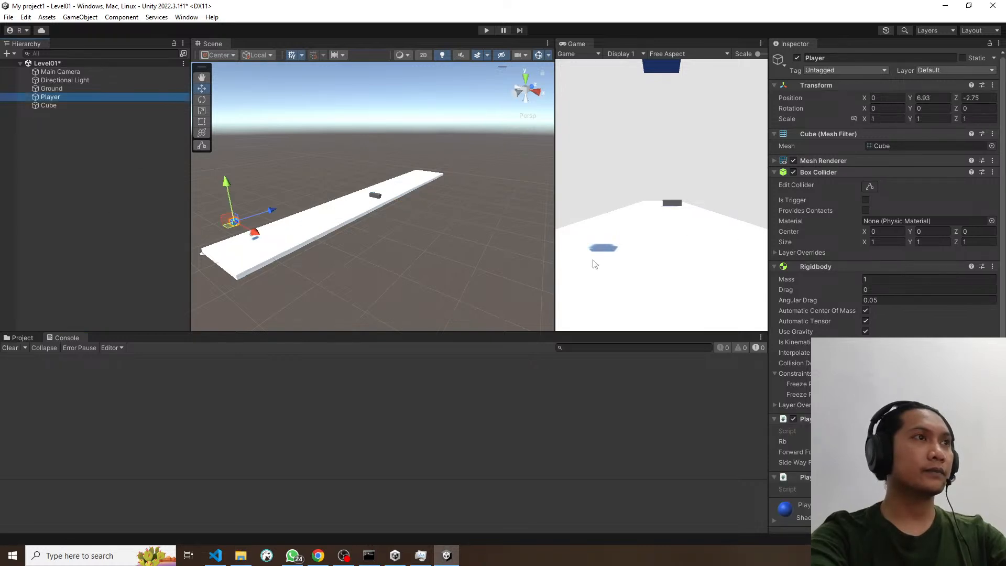
key("Down")
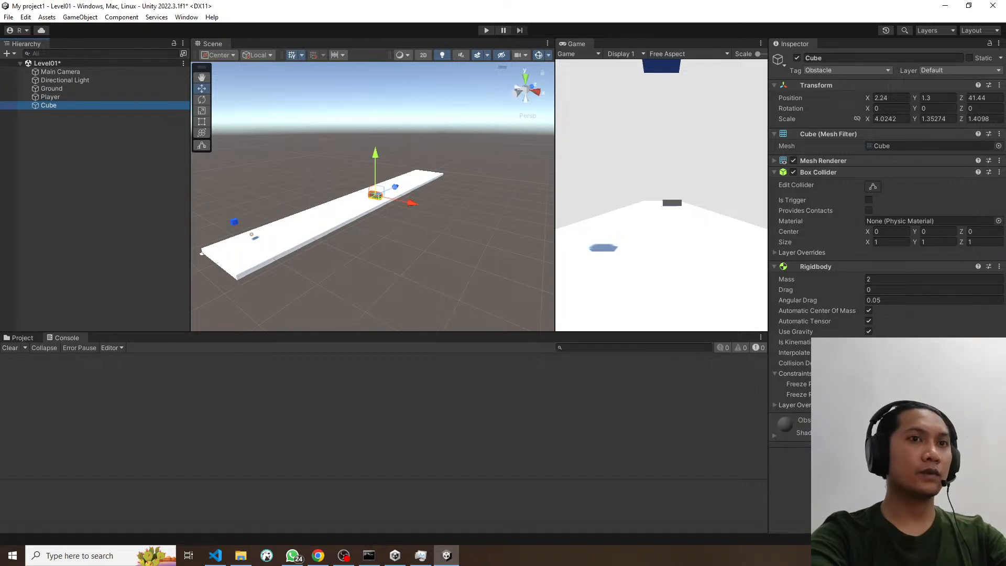
key("Up")
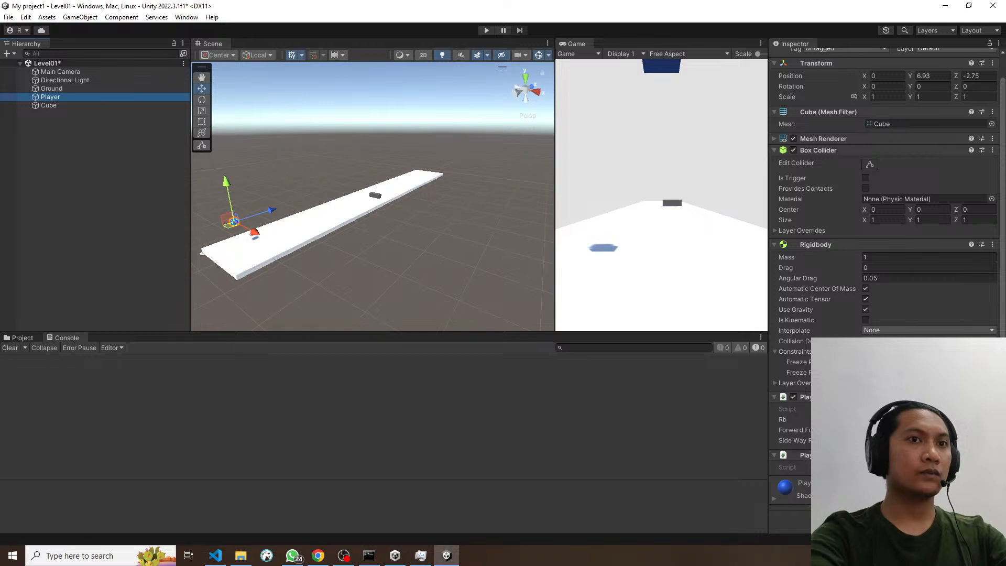
Step: Switch to Visual Studio Code, declare a PlayerMovement variable named movement at the top of the PlayerCollision class, and save the script
key("alt+Tab")
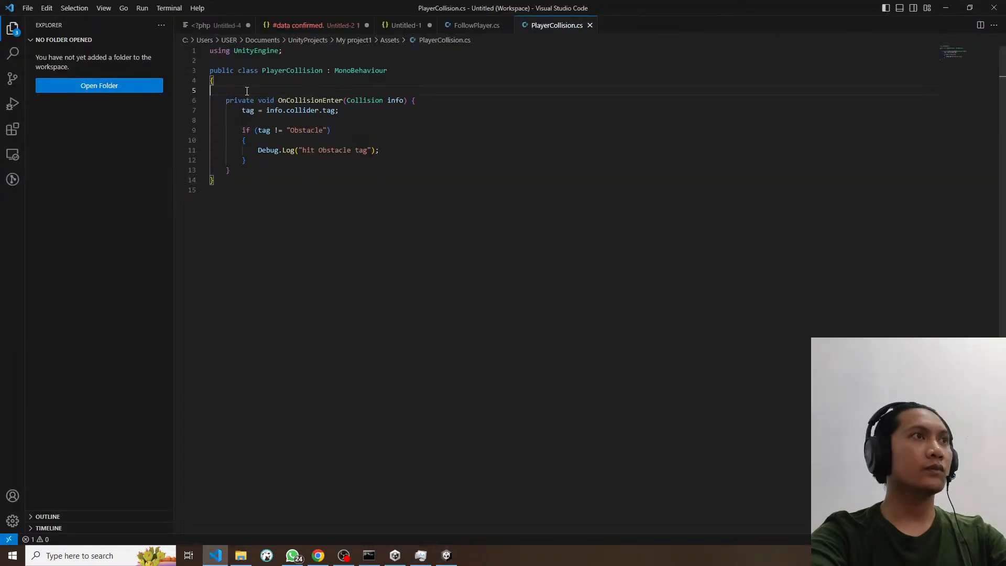
key("Return")
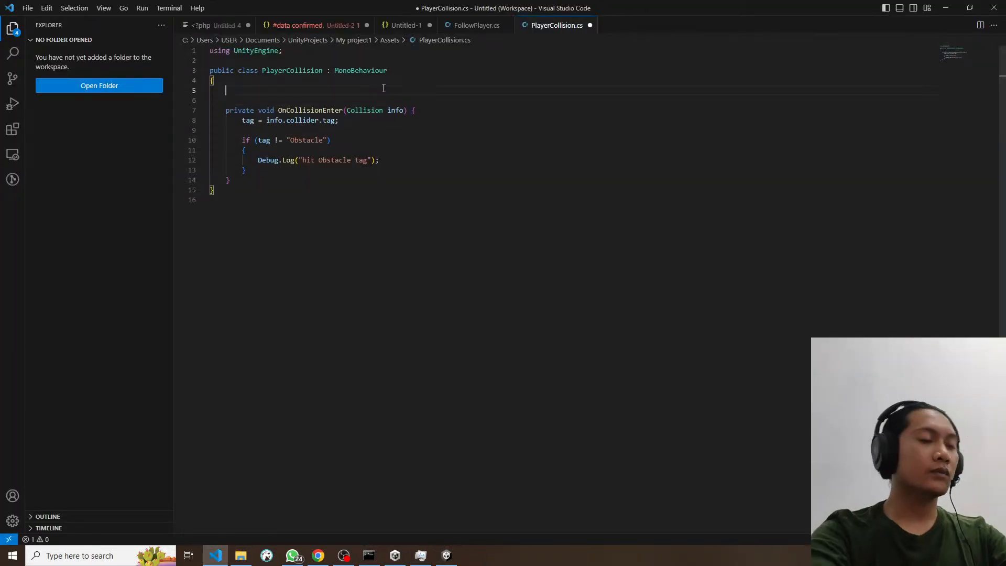
type("Play")
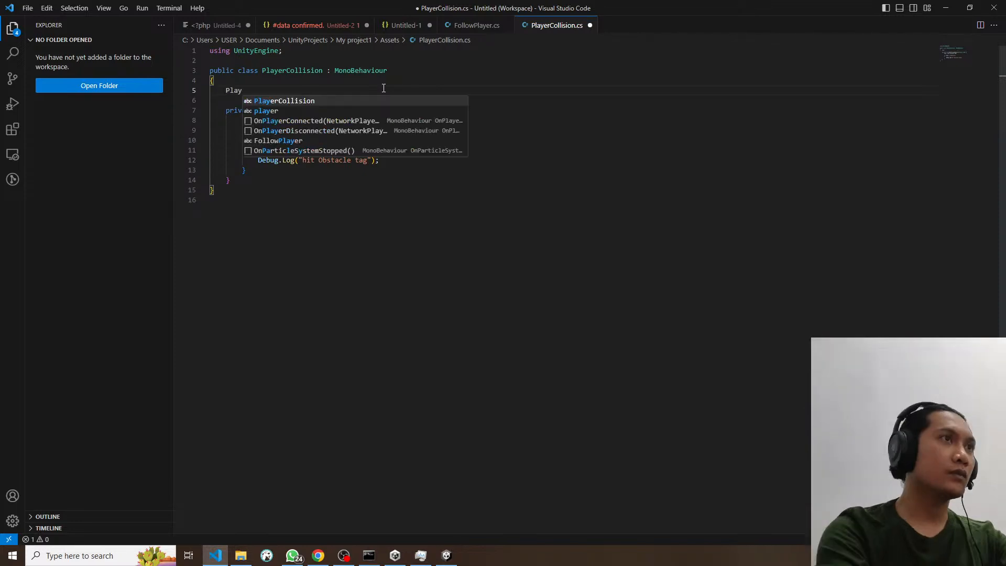
type("er")
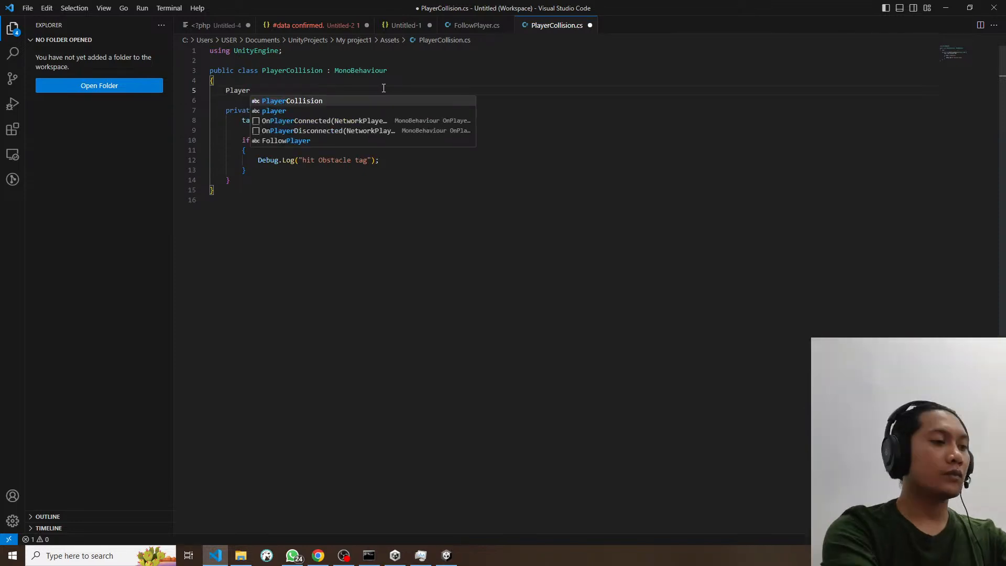
type("Move")
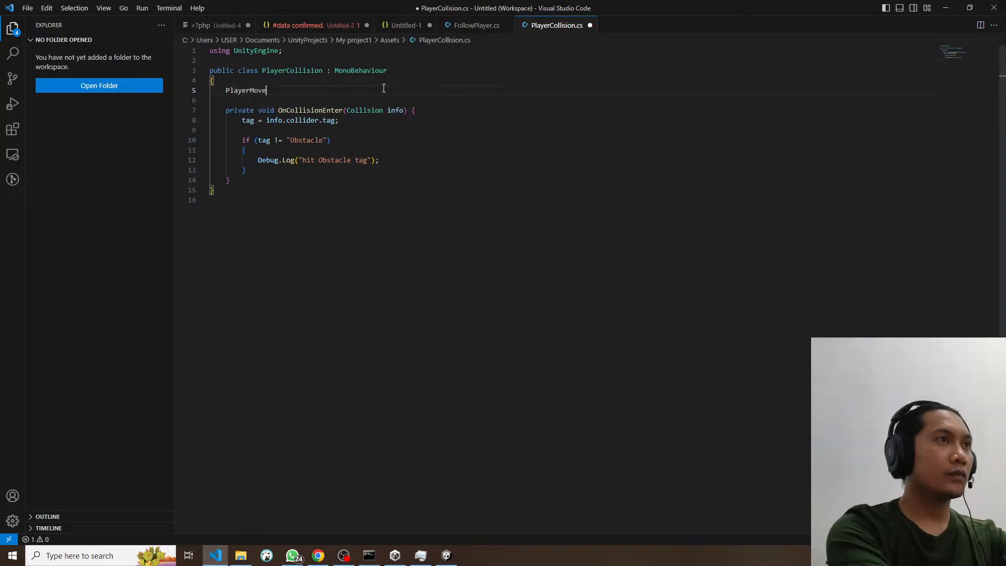
type("ment ")
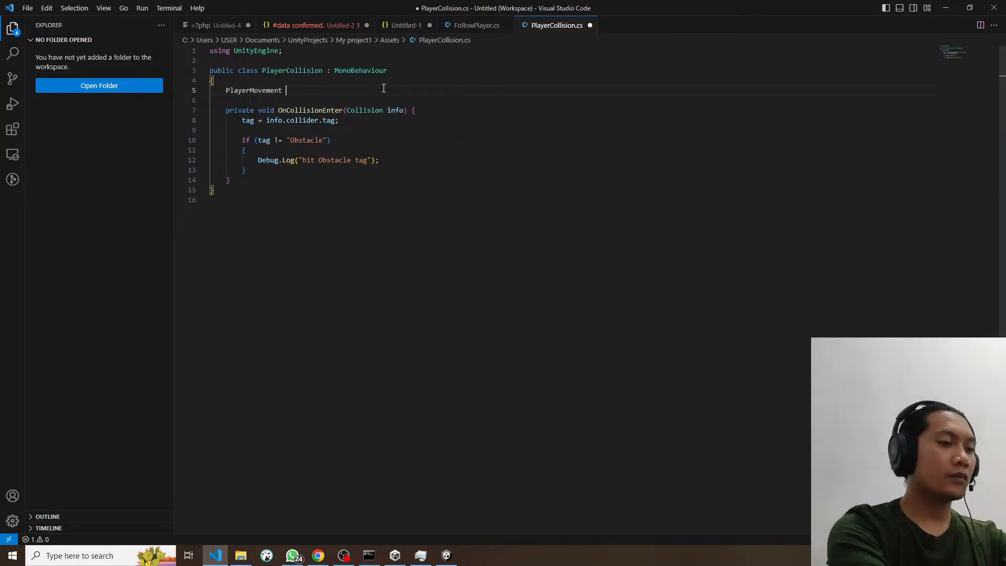
type("move")
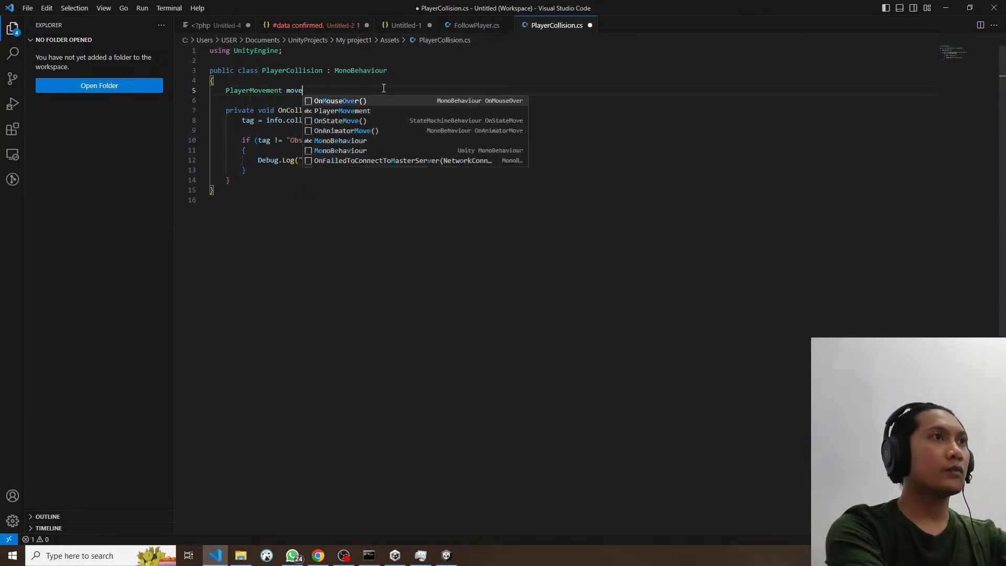
type("ment;")
key("ctrl+s")
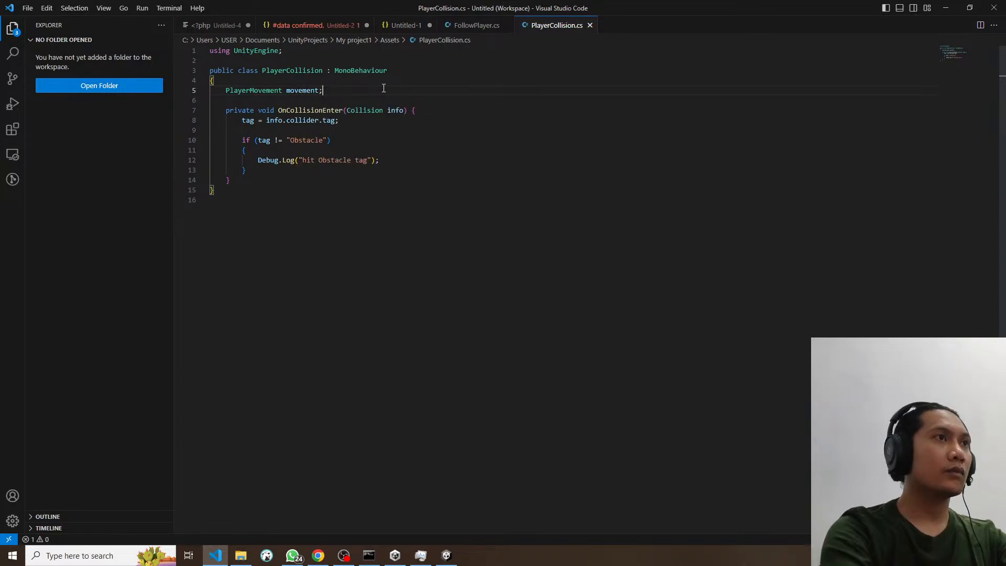
Step: Change the tag condition to == "Obstacle", save the script, and add an empty line below the Debug.Log statement
left_click(278, 140)
key("BackSpace")
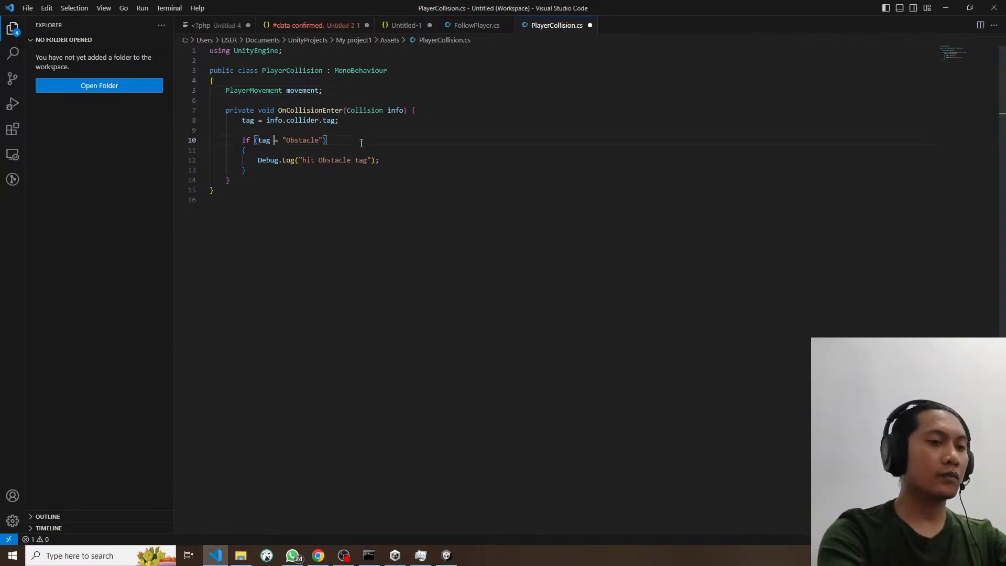
type("=")
key("ctrl+s")
left_click(460, 160)
key("Return")
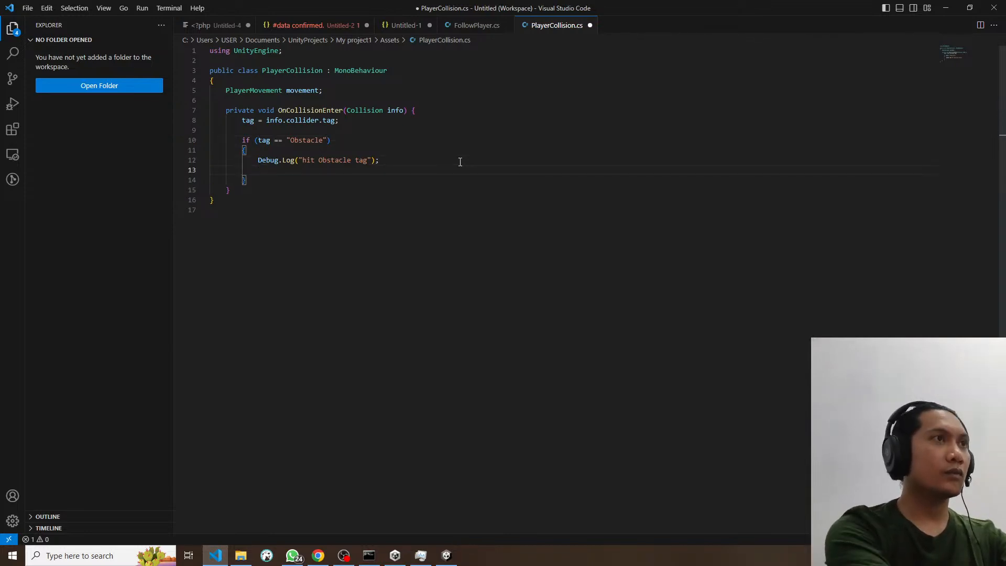
Step: Switch between Unity and Visual Studio Code to check the Player's script components for the new movement variable
key("alt+Tab")
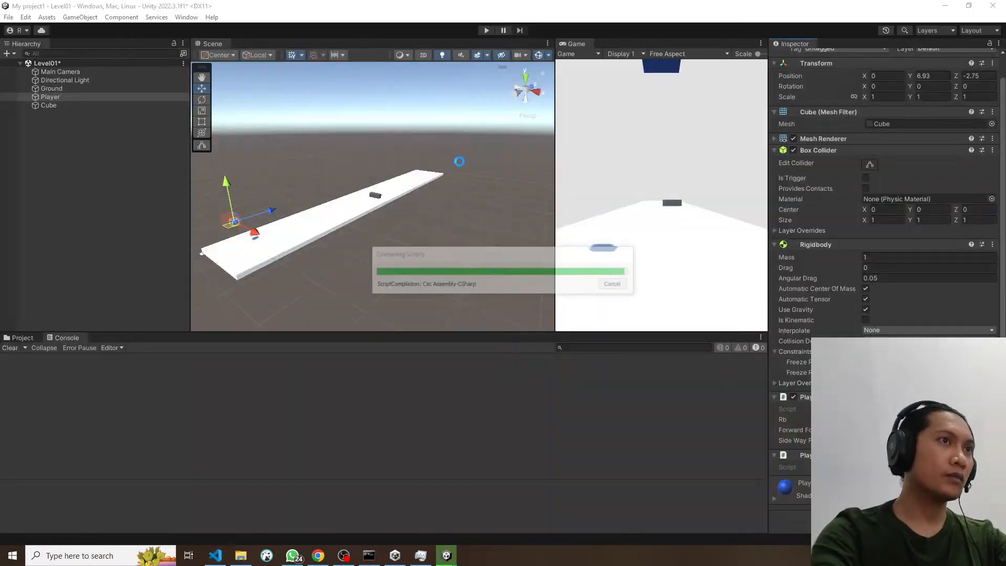
key("alt+Tab")
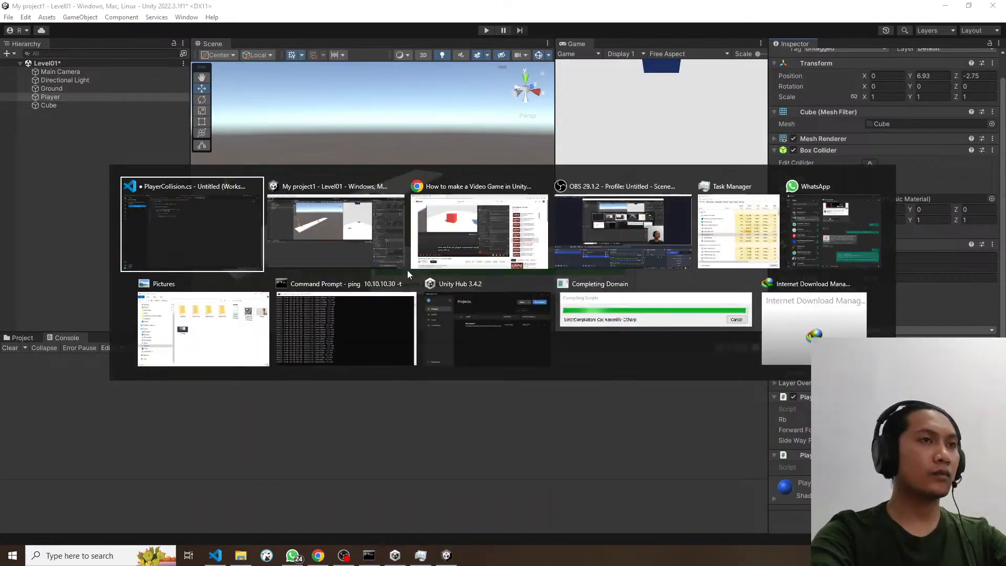
key("alt+Tab")
scroll(891, 332, "down", 1)
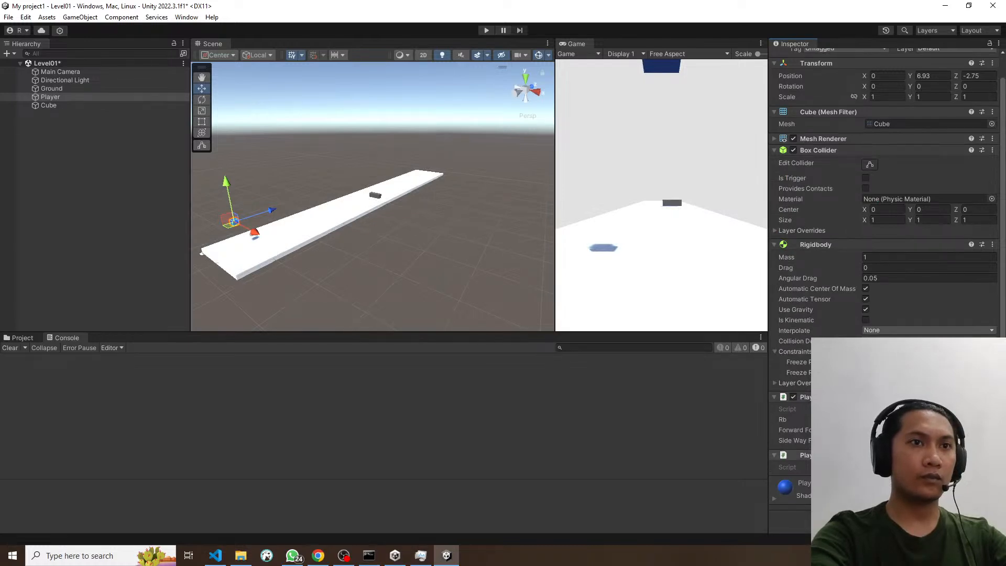
key("alt+Tab")
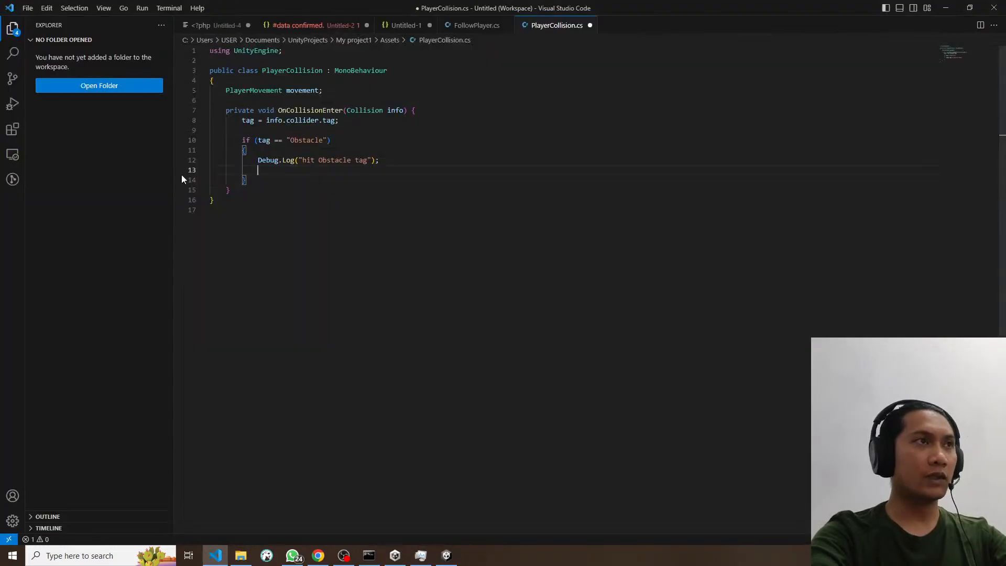
key("alt+Tab")
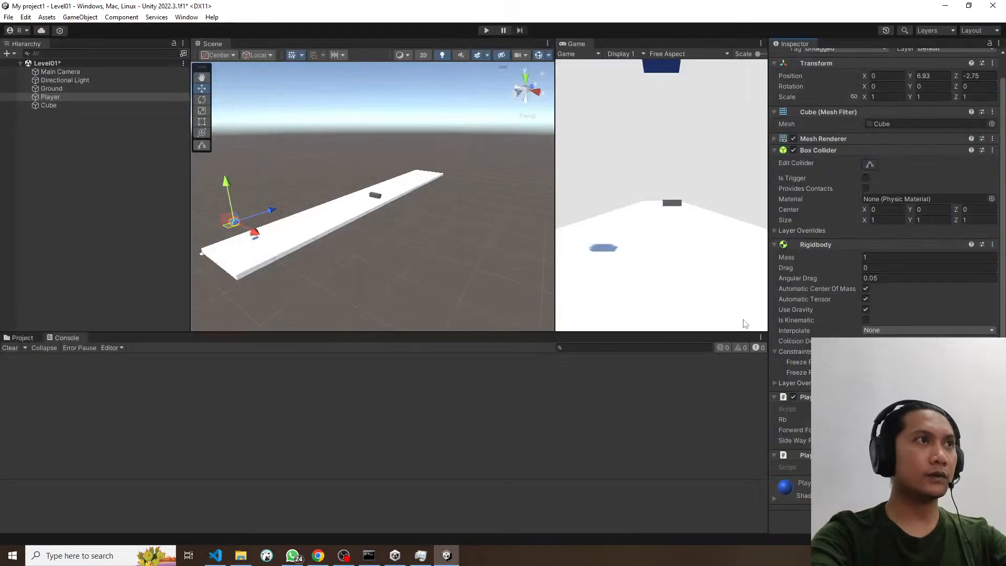
Step: Make the PlayerMovement variable public in PlayerCollision, save it, and check the Player's Movement field in Unity
key("alt+Tab")
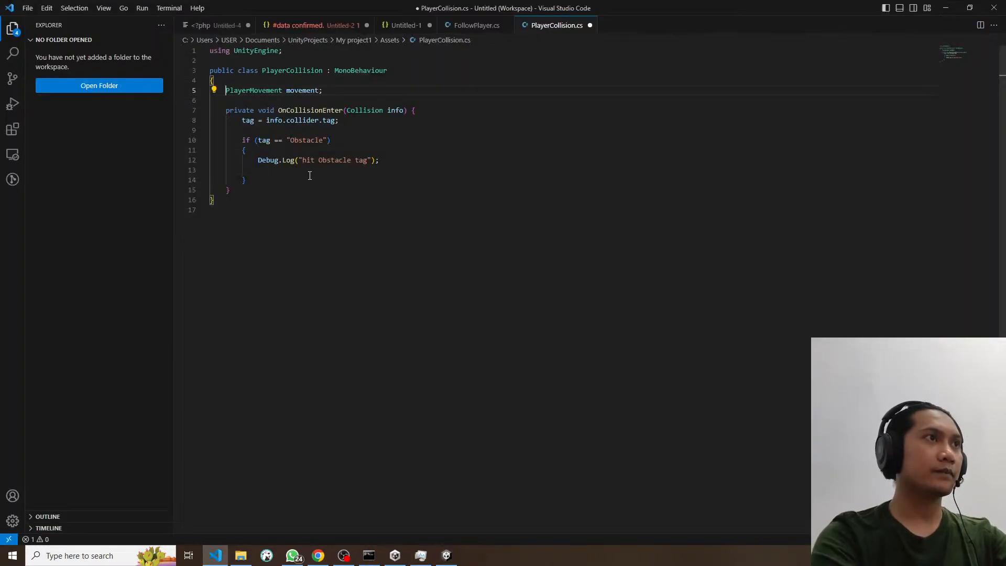
type("pu")
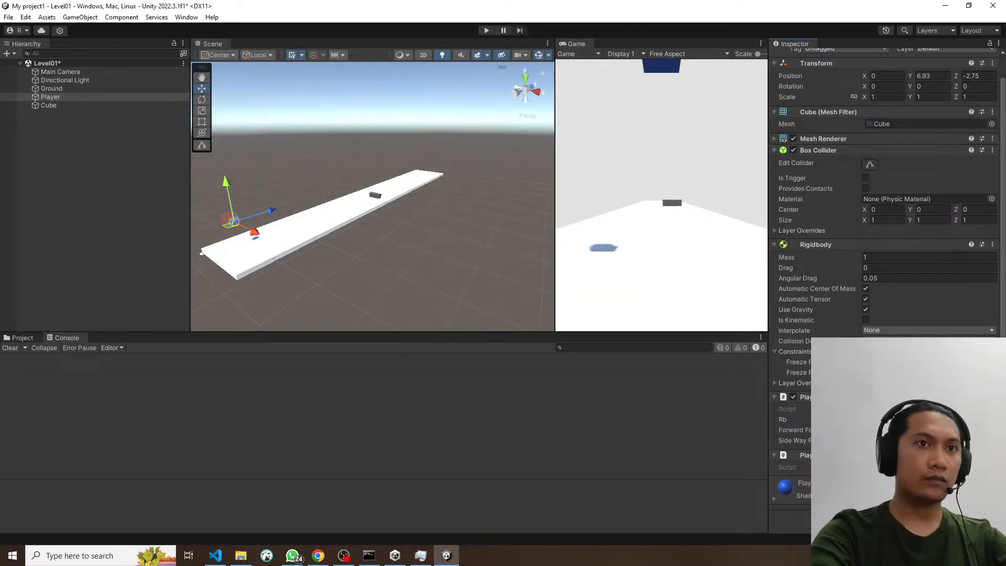
scroll(885, 262, "down", 1)
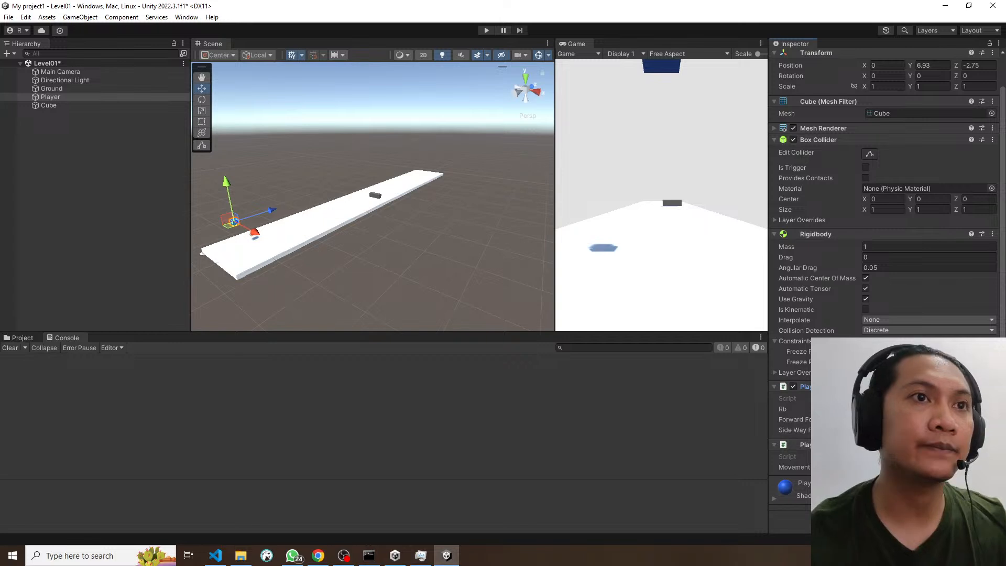
Step: Back in Visual Studio Code, start a statement with "movement." below the Debug.Log line inside the Obstacle condition
key("alt+Tab")
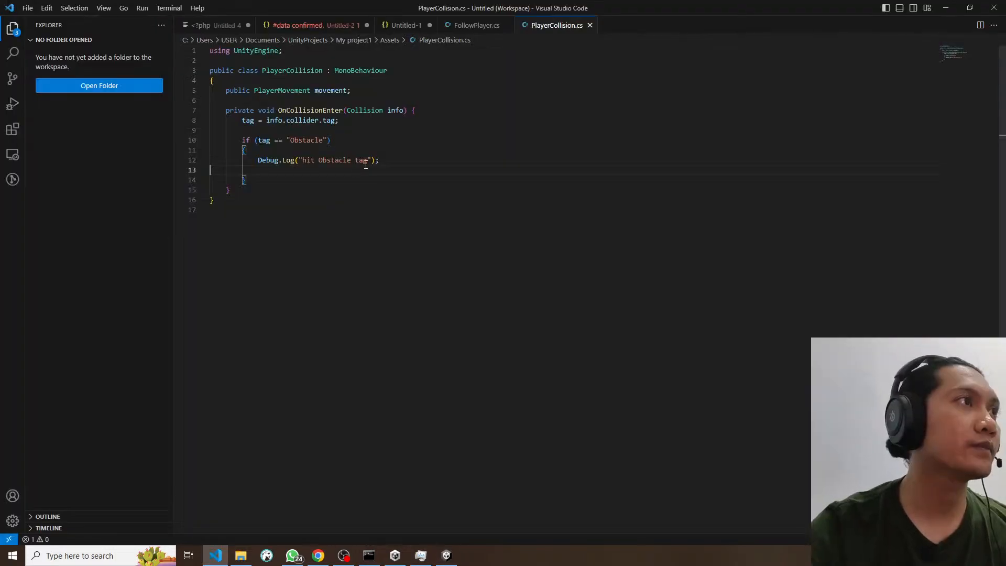
key("Return")
type("move")
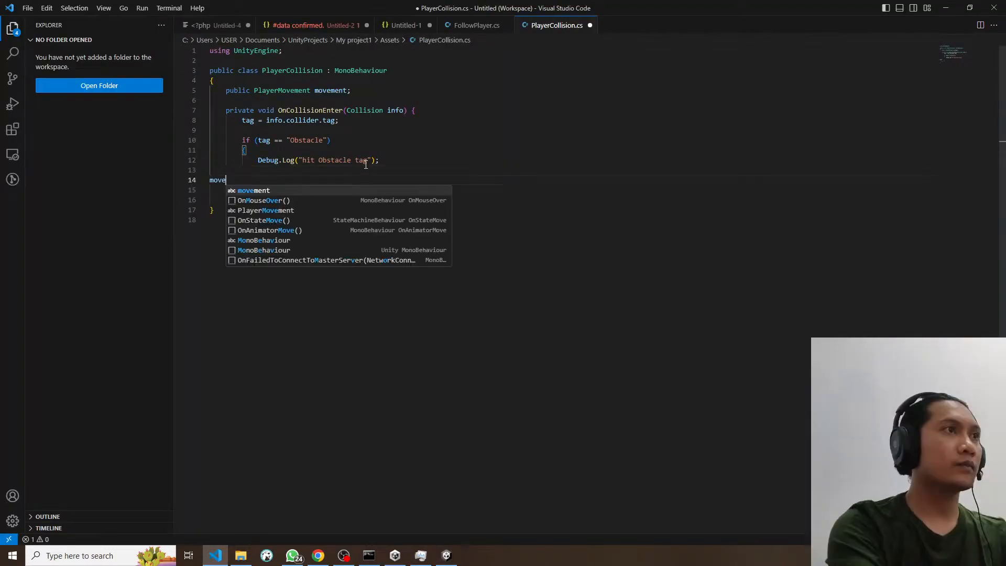
key("Escape")
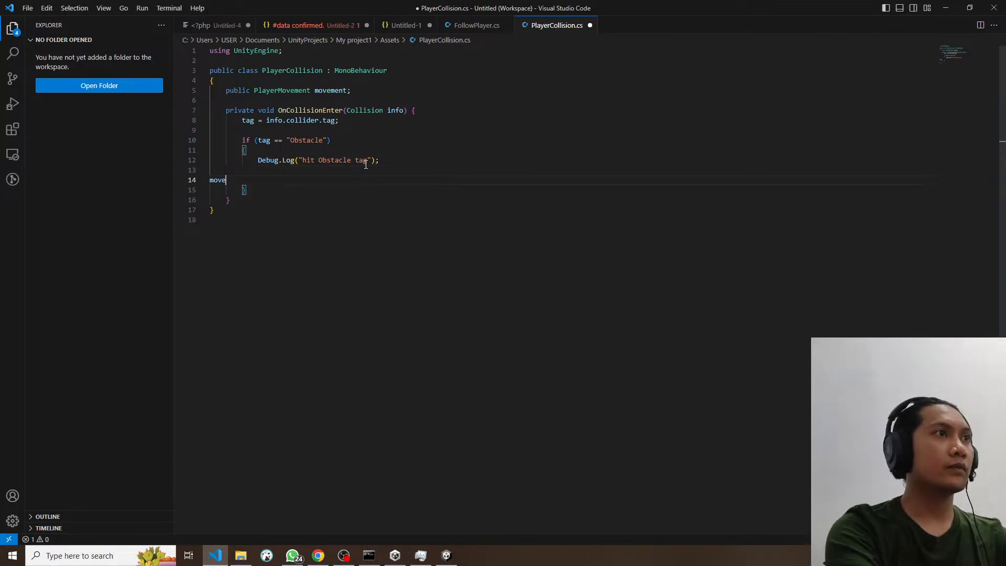
key("BackSpace")
key("BackSpace")
key("BackSpace")
key("BackSpace")
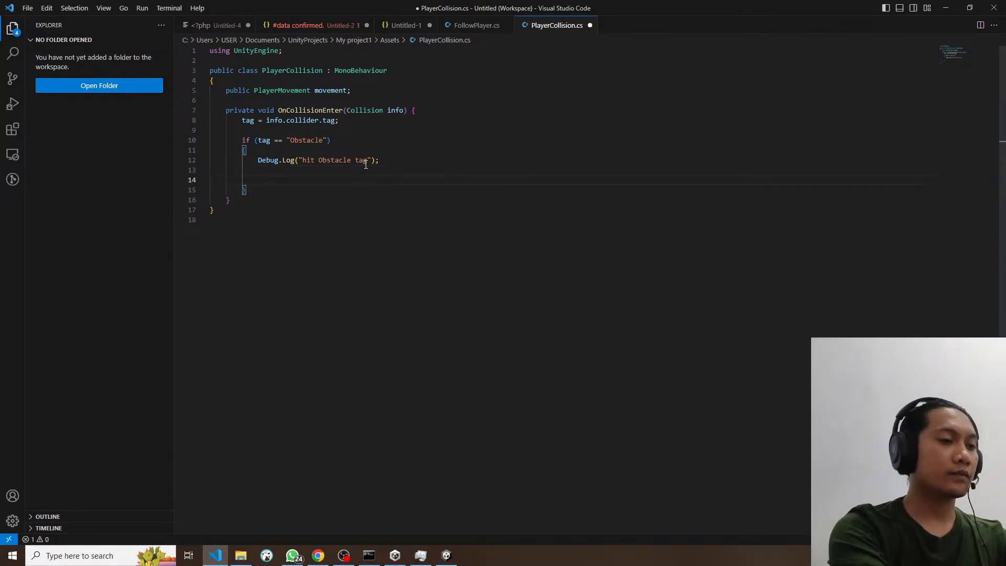
type("movement.")
Step: Switch to the COLLISION tutorial in Chrome and rewind to the code that disables the player's movement
key("alt+Tab")
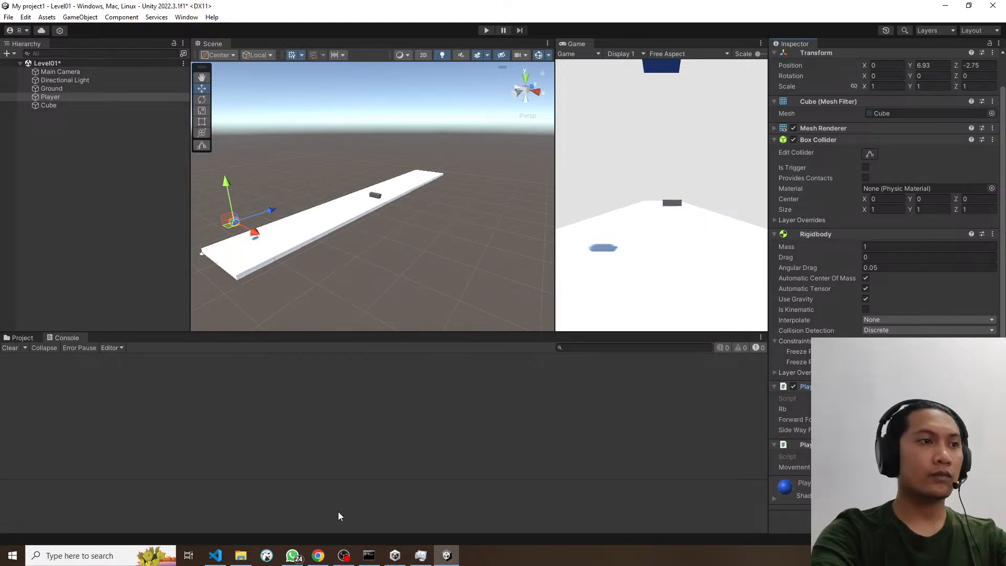
left_click(317, 555)
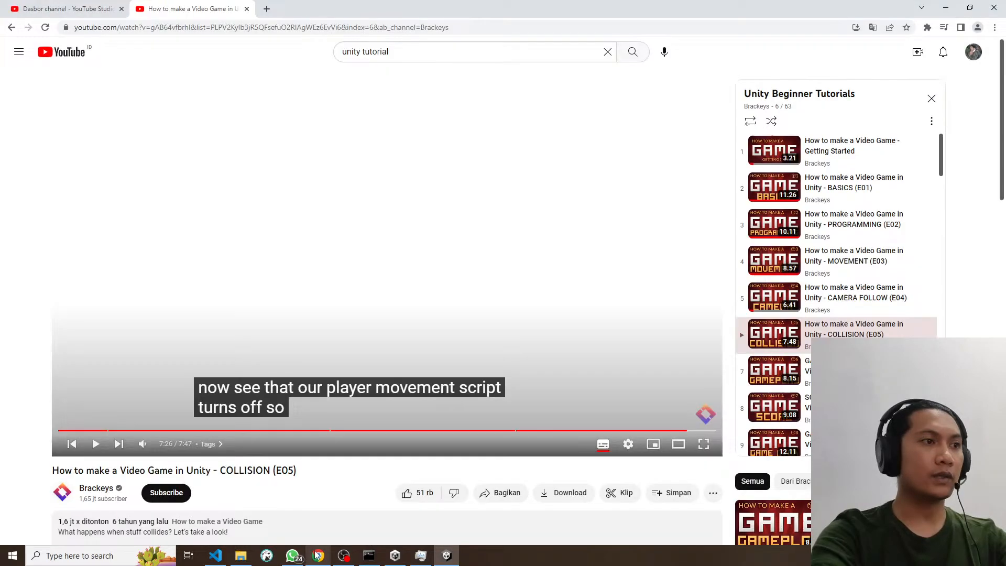
key("Left")
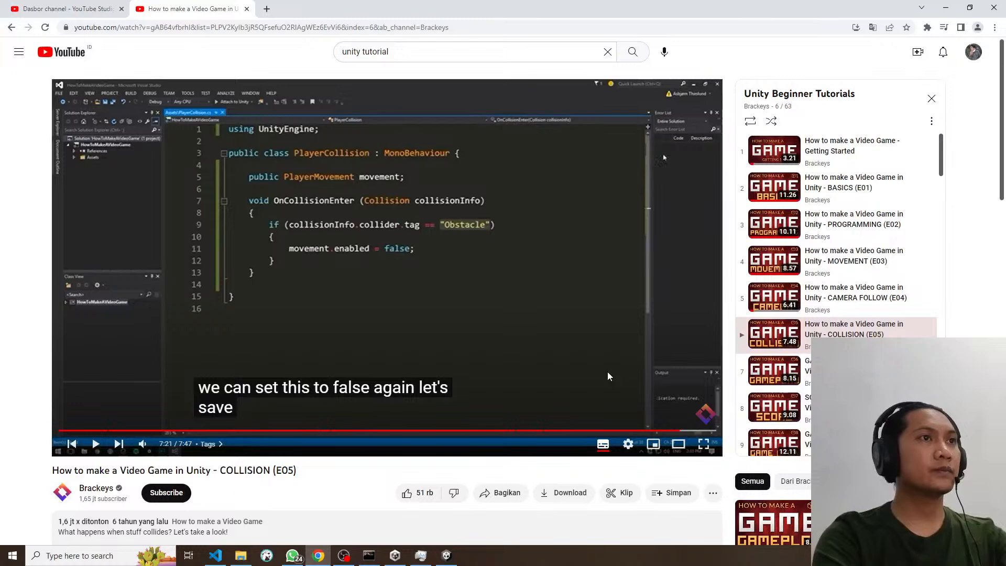
Step: Return to Visual Studio Code, complete the statement as movement.enabled = false; and save the script
key("alt+Tab")
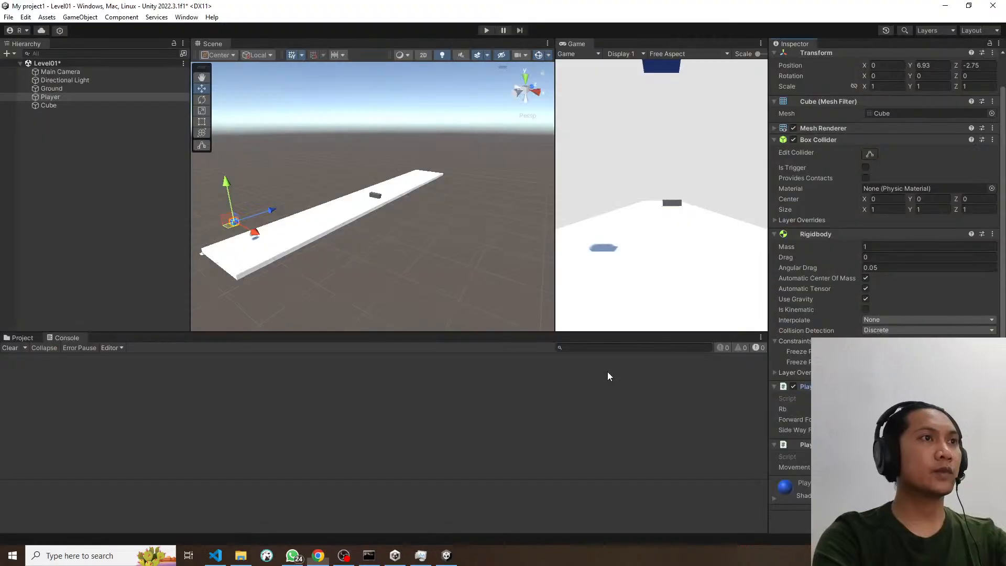
key("alt+Tab")
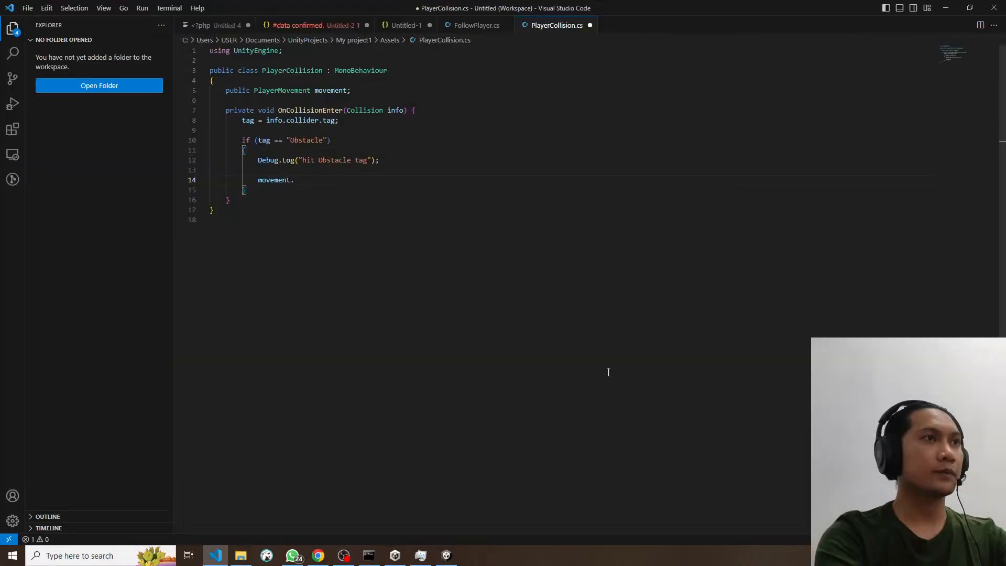
type("ena")
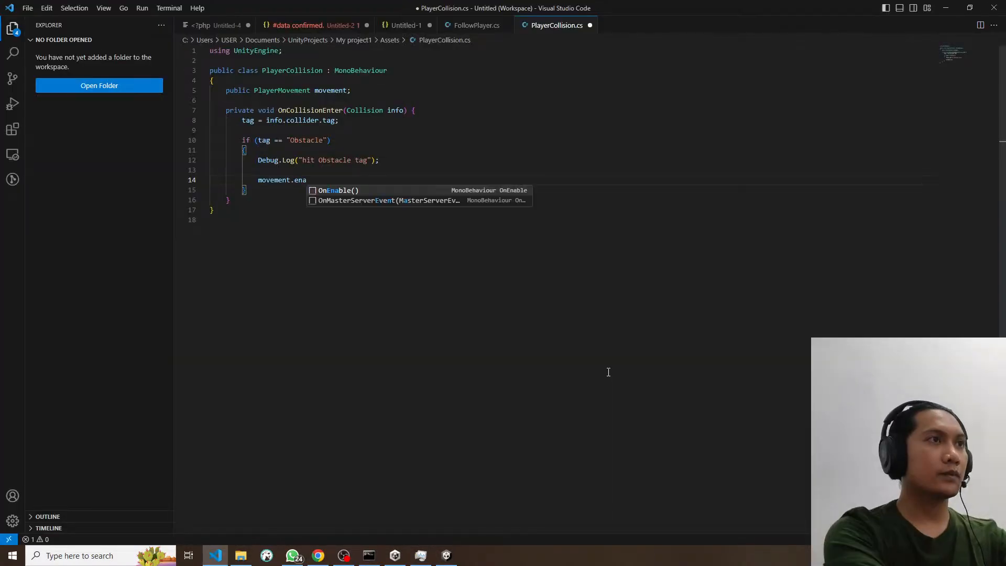
type("bled")
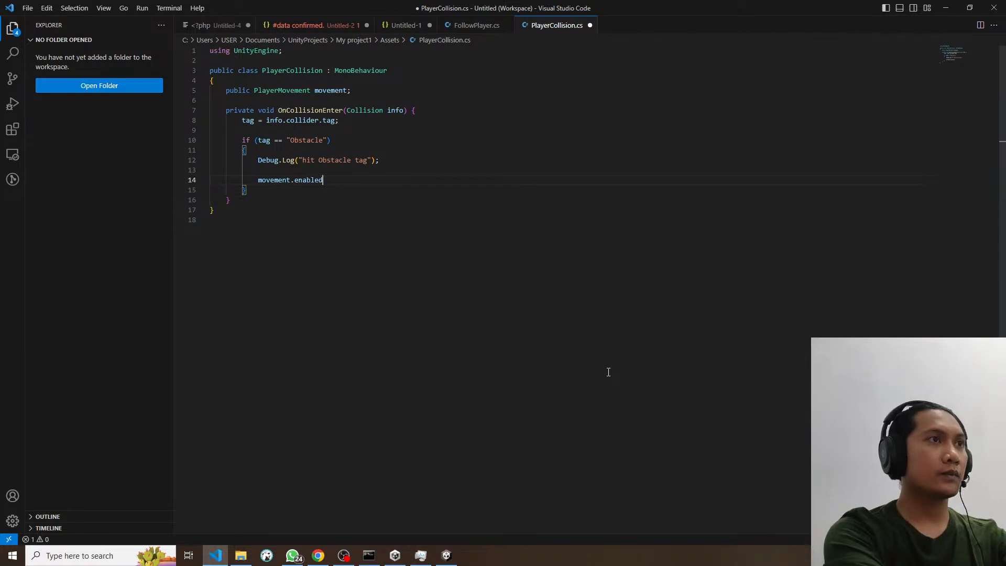
type(" = false")
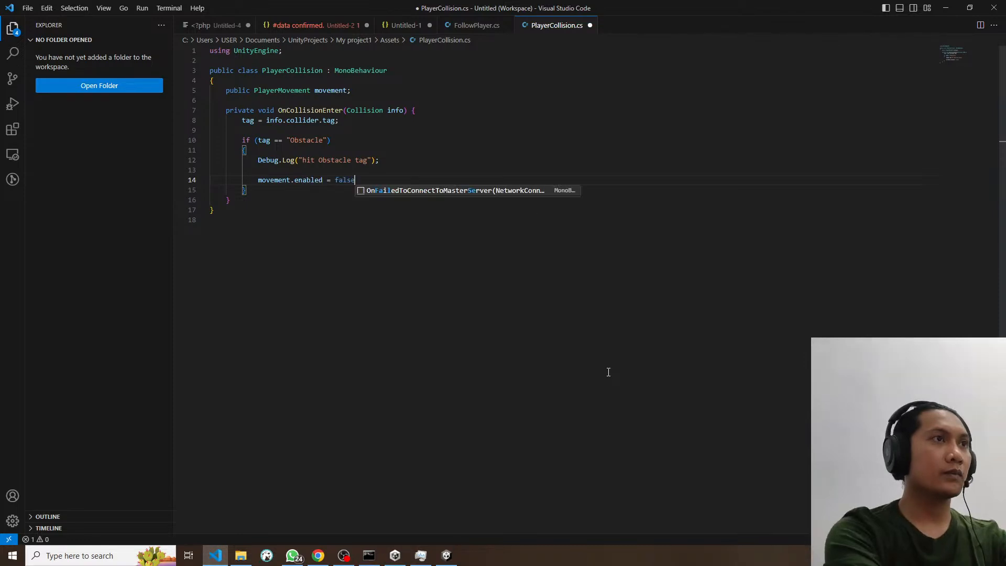
Step: Switch to Unity, run the game to test the collision, and re-enable the Player's movement script while it plays
key("alt+Tab")
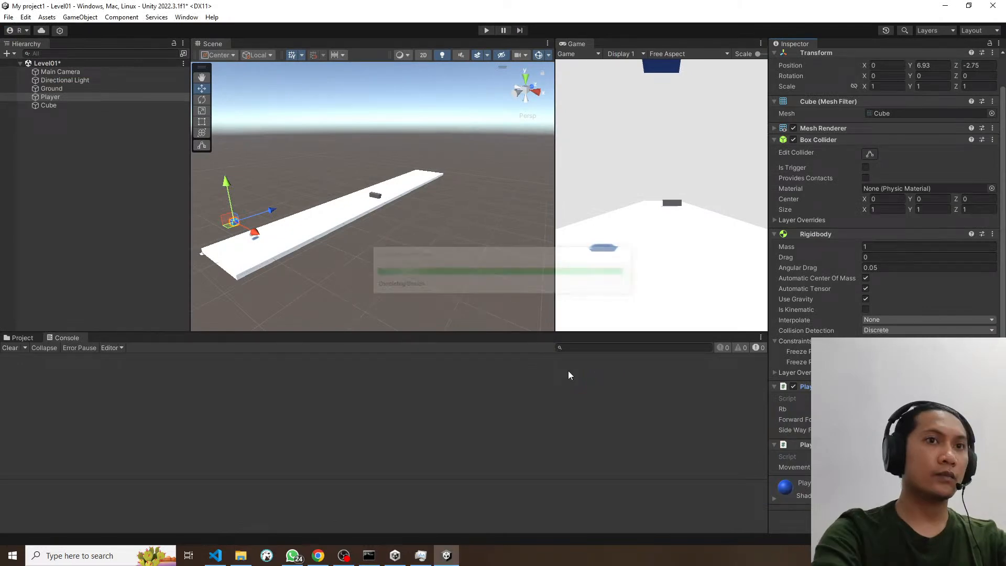
left_click(486, 31)
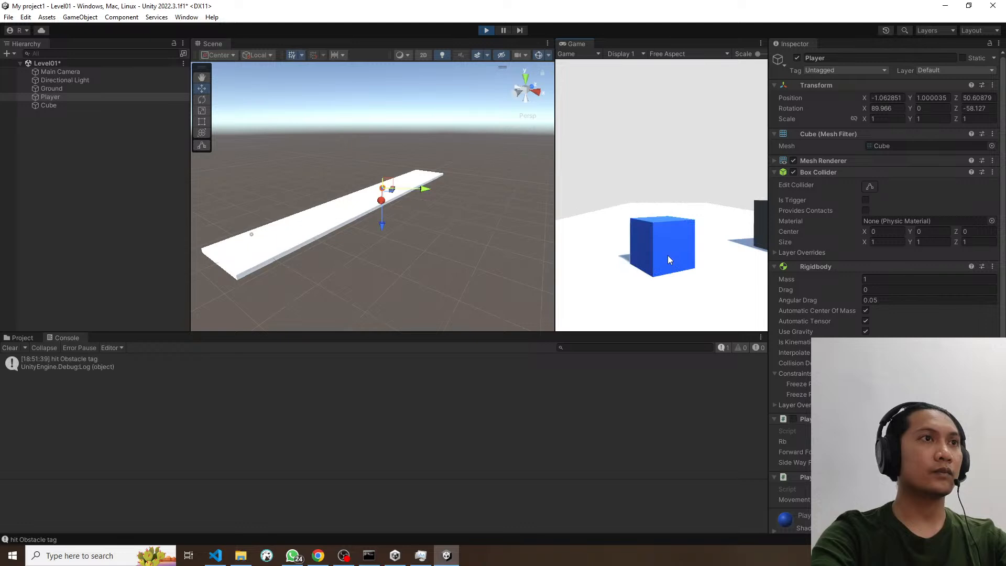
left_click(800, 418)
left_click(793, 418)
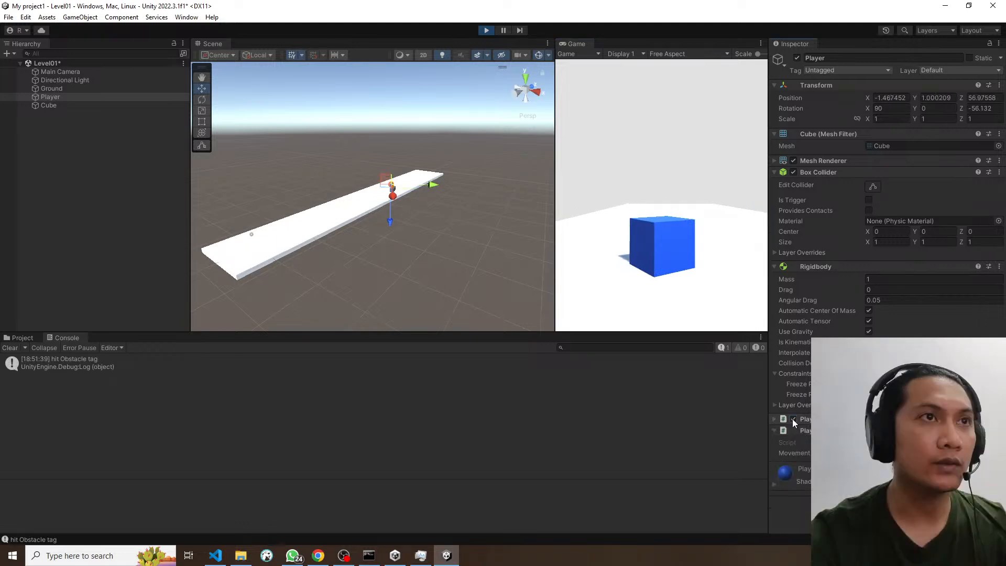
Step: Switch to Visual Studio Code and begin a comment reading "// ena" on a new line above movement.enabled = false
key("alt+Tab")
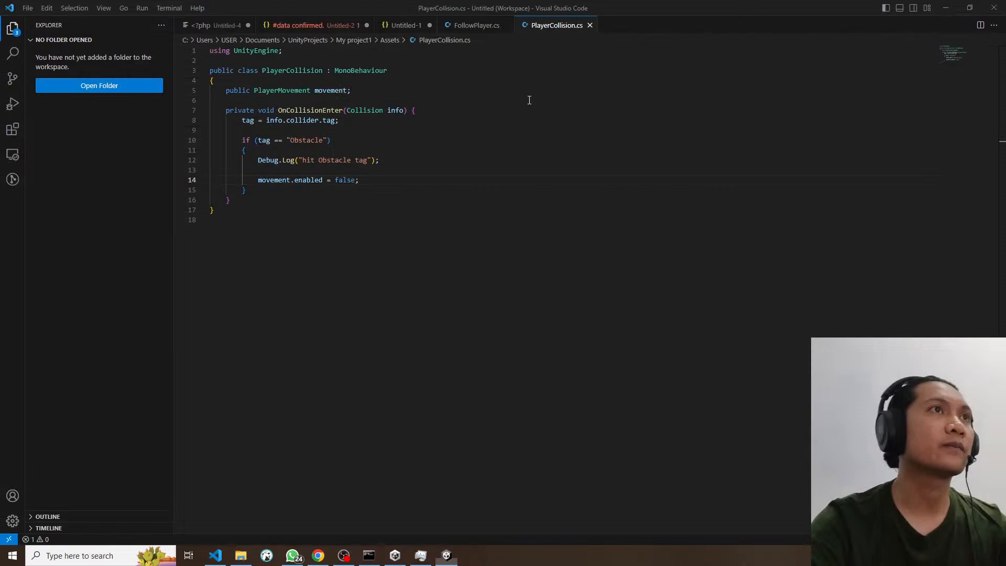
key("Return")
key("Up")
type("//")
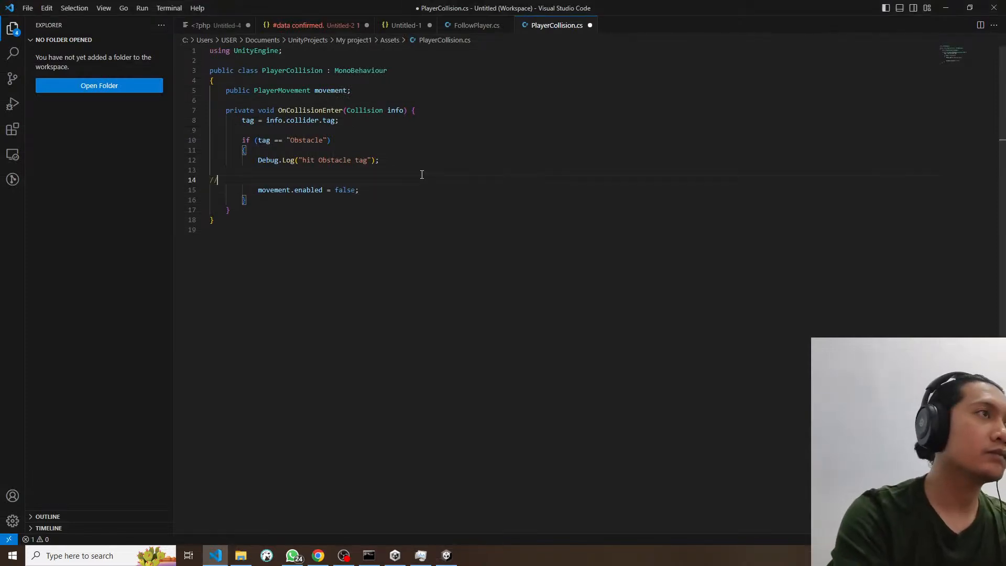
key("ctrl+z")
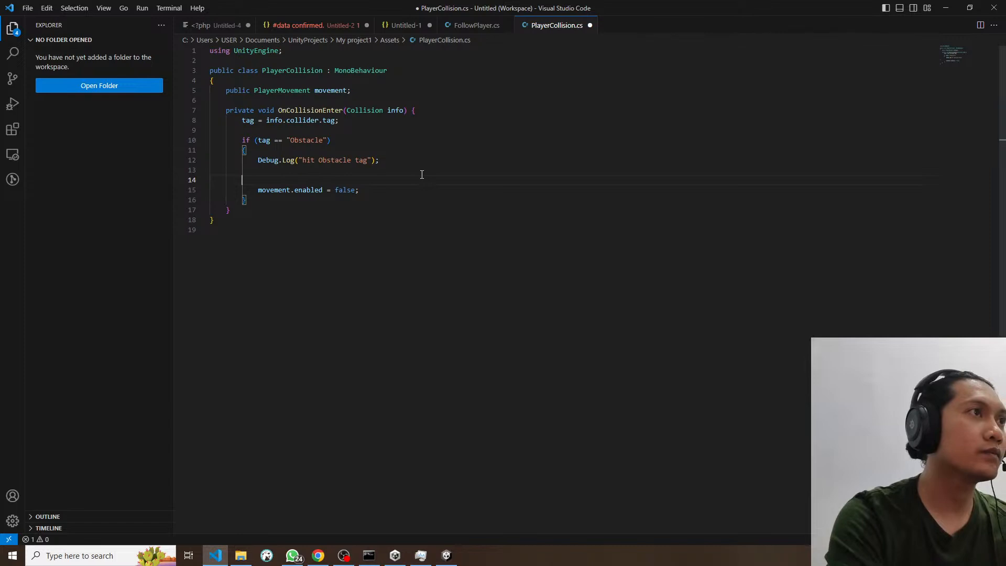
type("//")
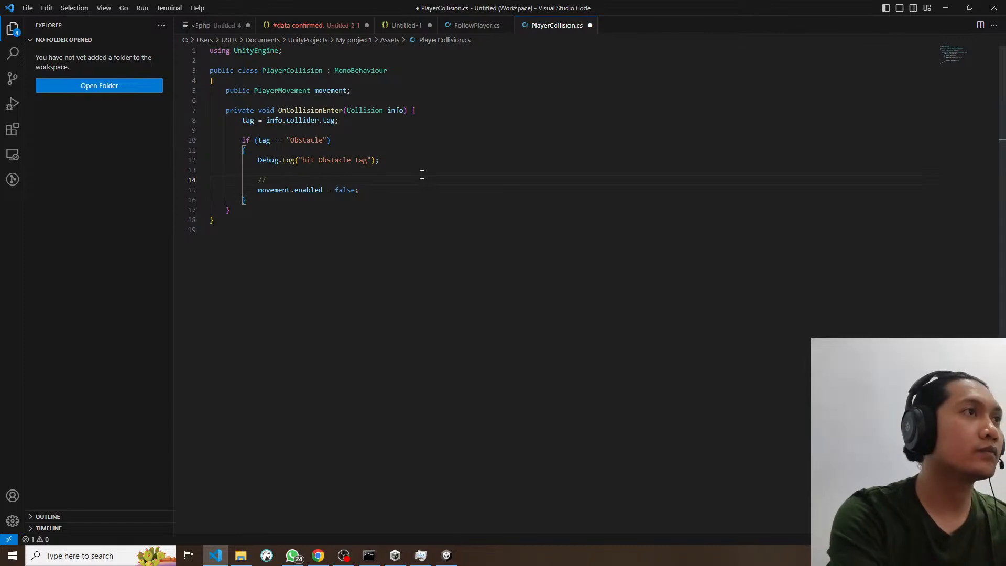
type(" e")
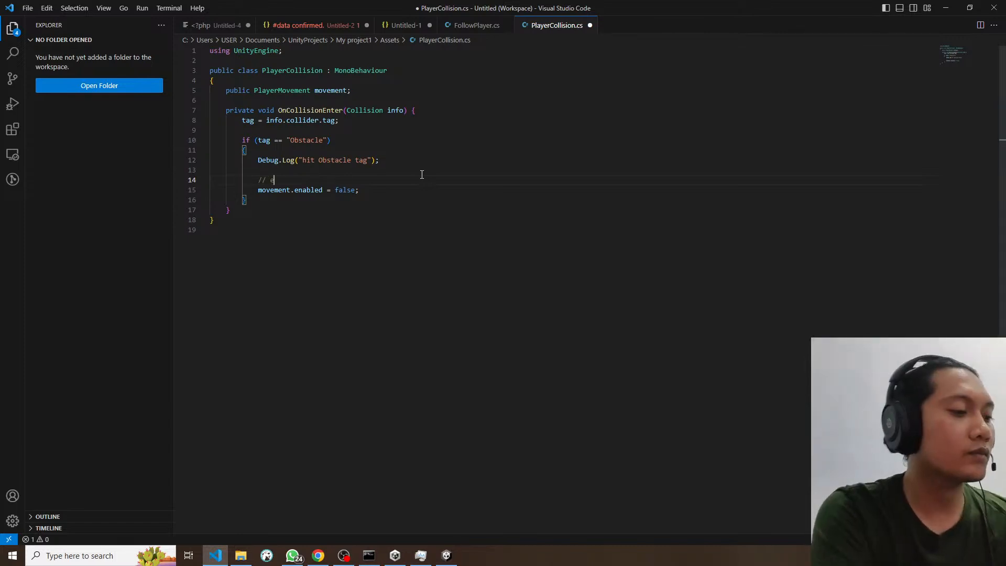
type("na")
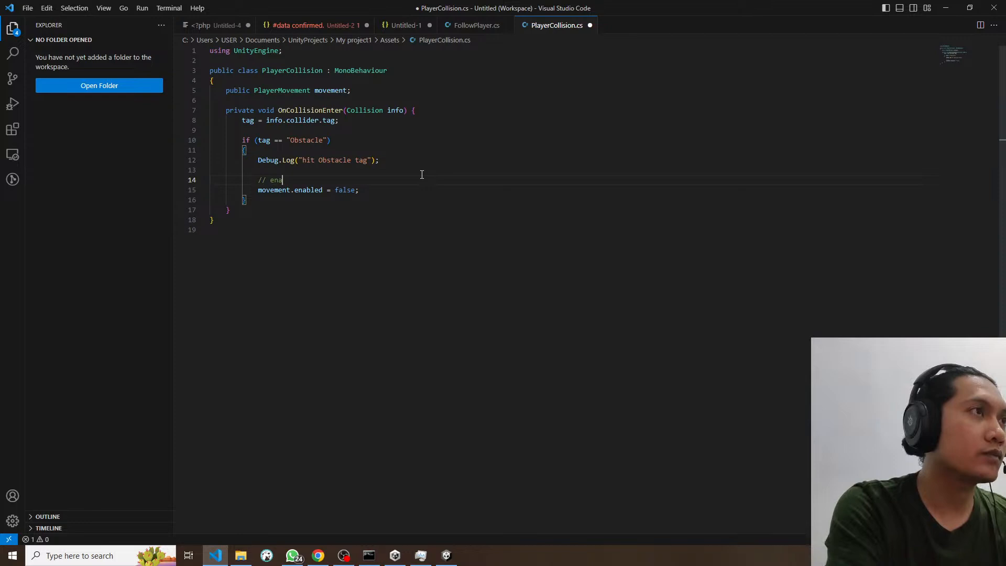
Step: Complete the comment above movement.enabled = false so it reads "// enable/disable script" and save PlayerCollision.cs
type("ble/disa")
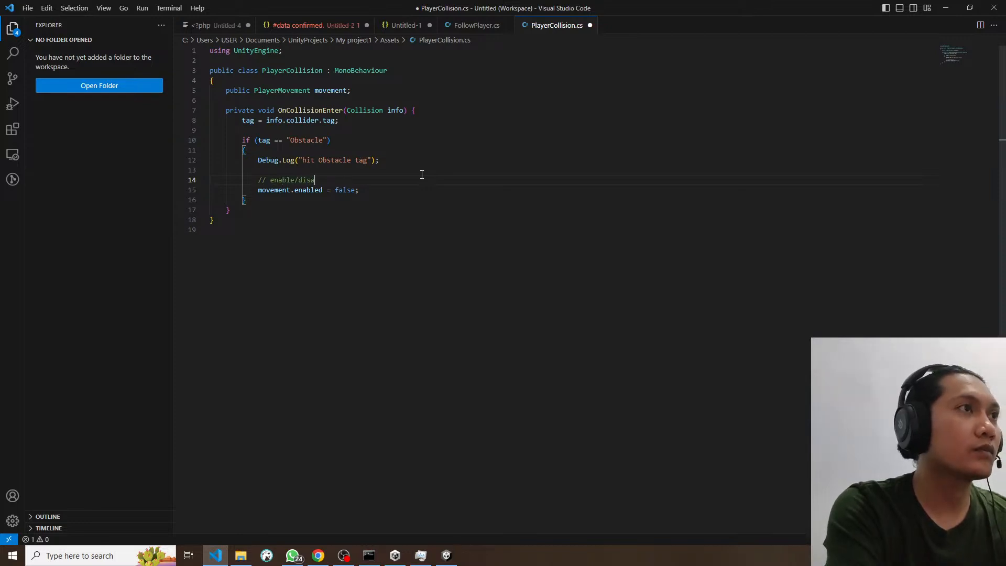
type("ble")
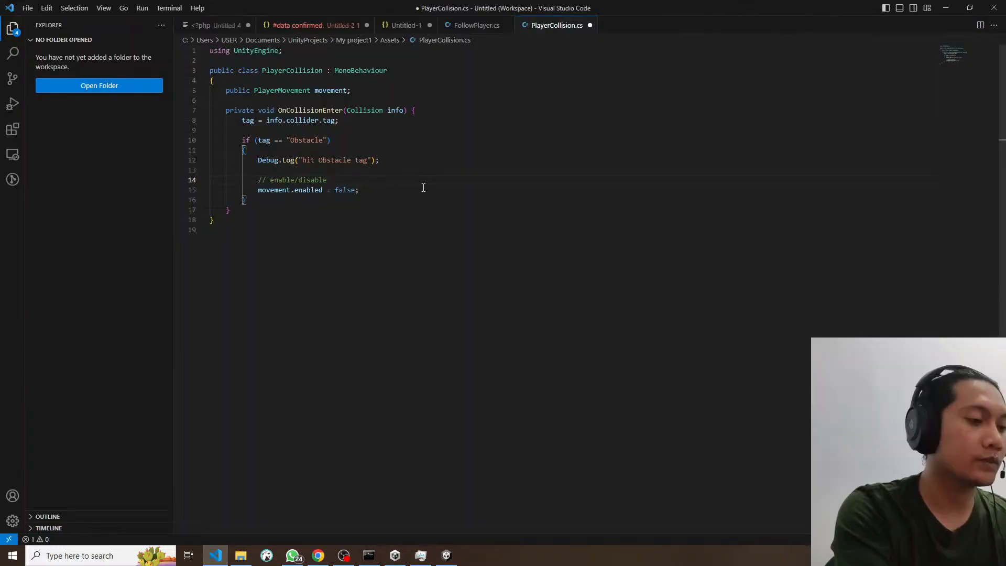
type("scrip")
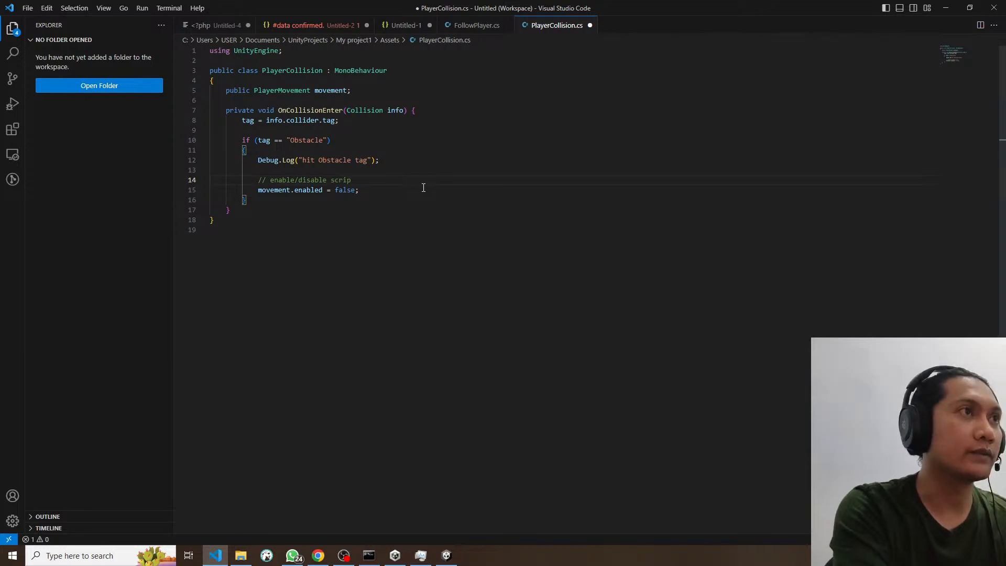
type("t")
key("ctrl+s")
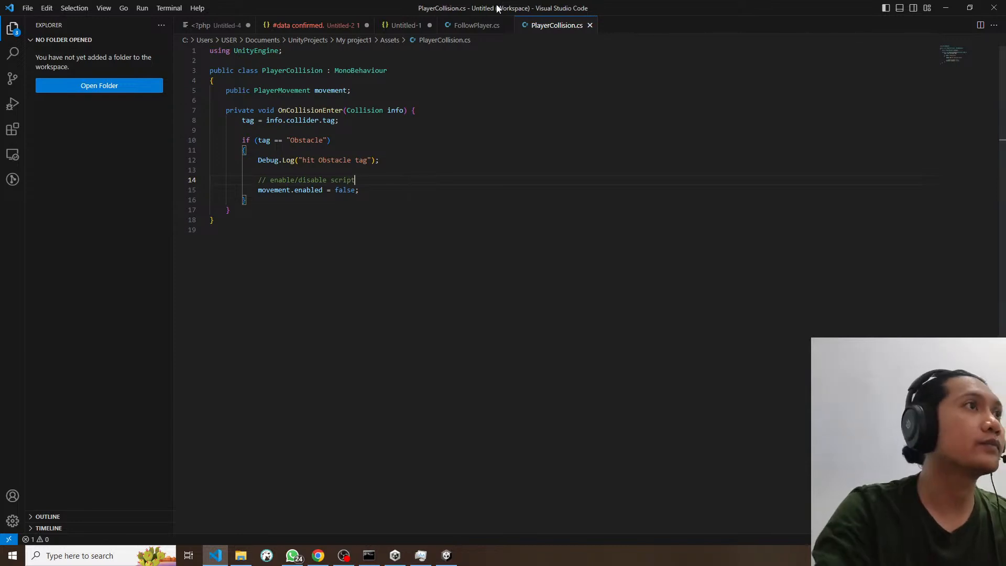
Step: Insert the comment "// use script on other script" on a new line above the public PlayerMovement declaration
left_click(240, 81)
key("Return")
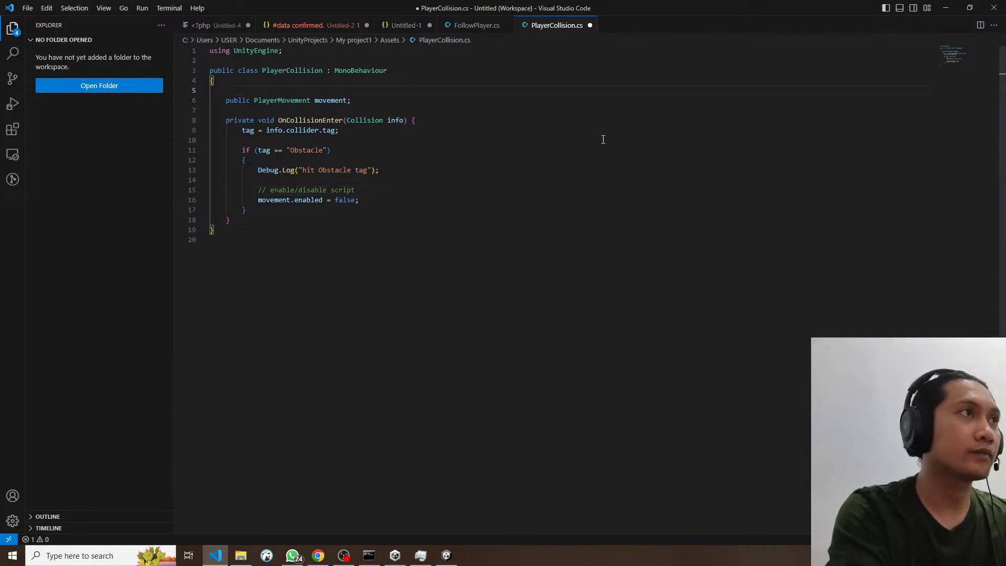
type("// as")
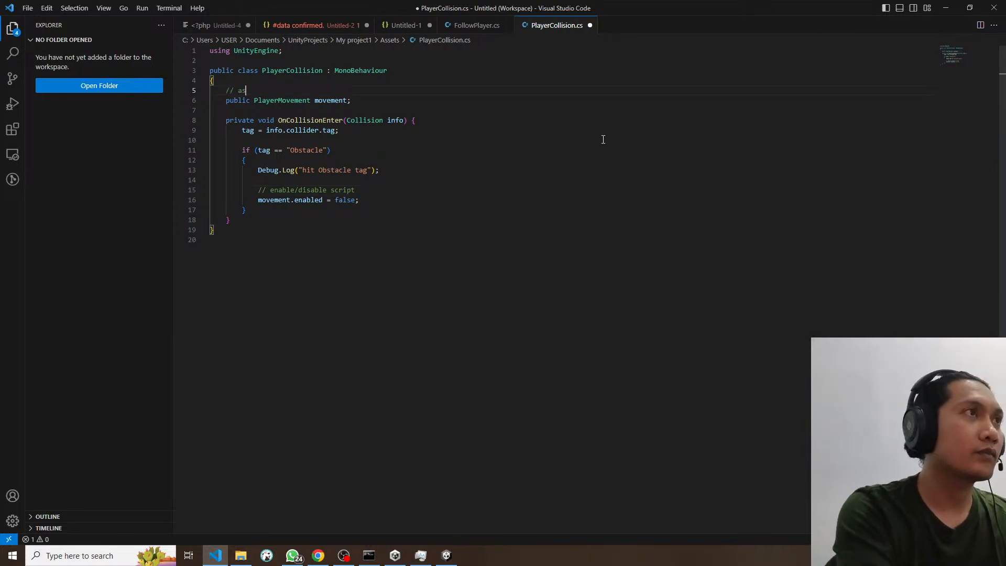
type("sign")
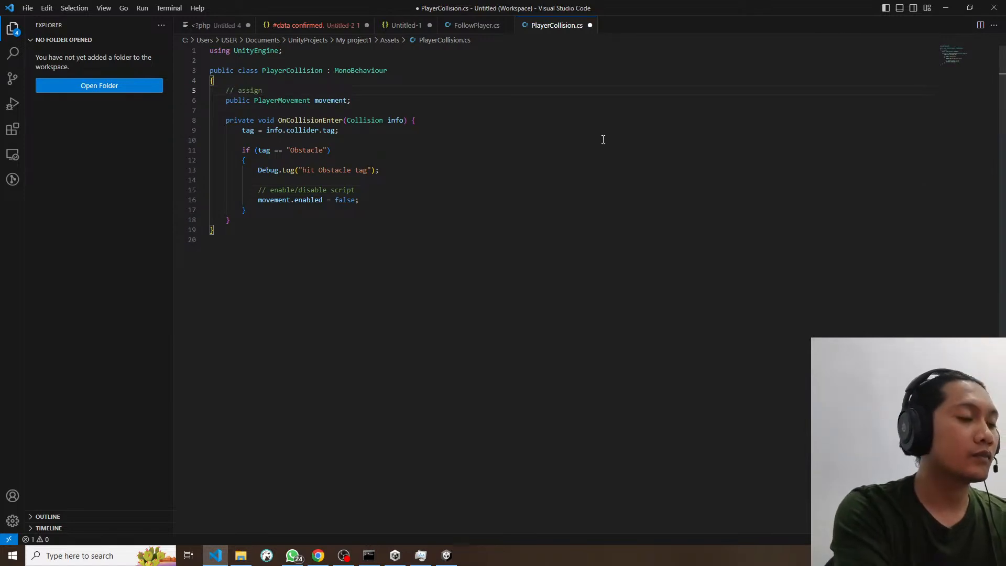
type(" scrip o")
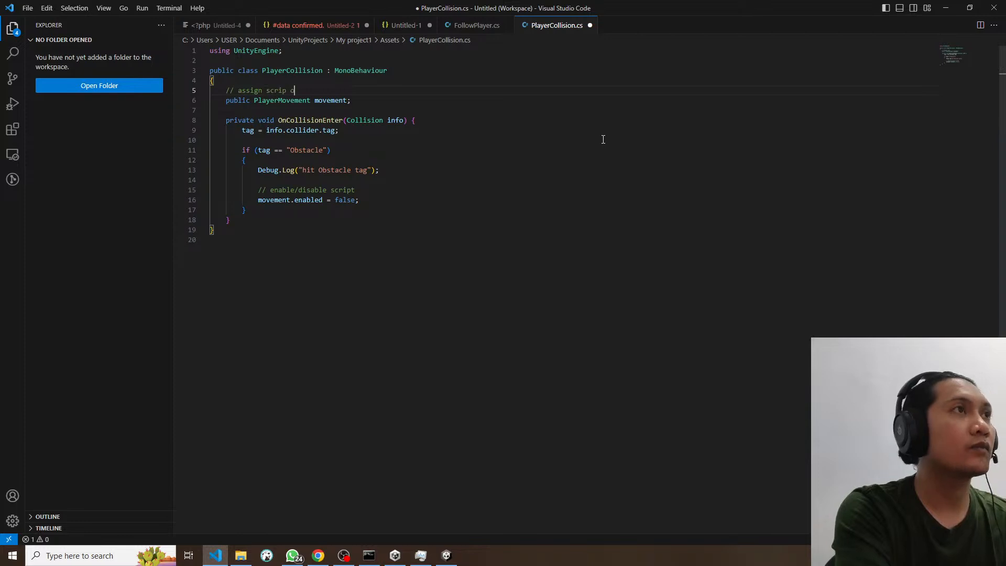
type("n o")
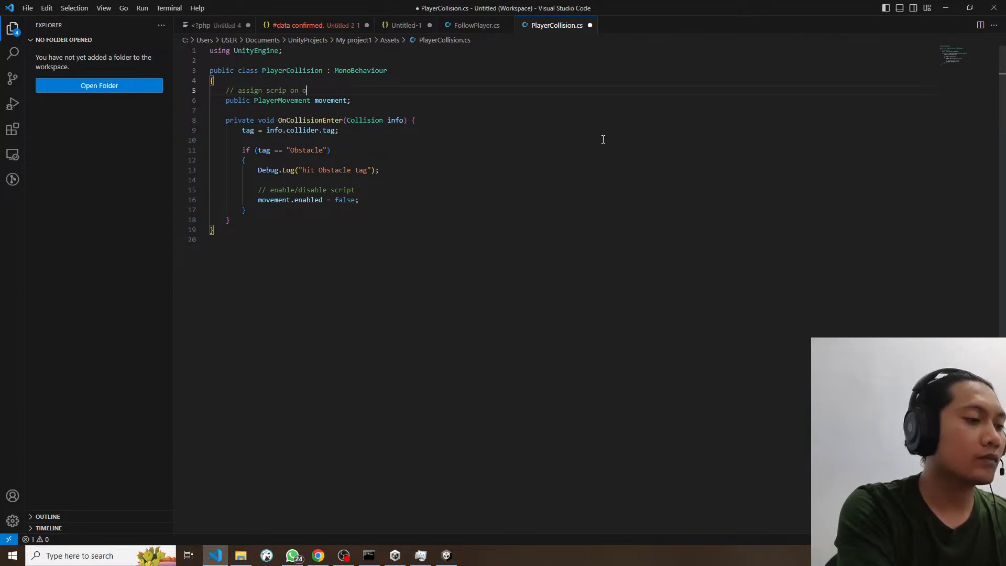
key("BackSpace")
key("BackSpace")
key("BackSpace")
key("BackSpace")
key("BackSpace")
key("BackSpace")
key("BackSpace")
key("BackSpace")
key("BackSpace")
key("BackSpace")
key("BackSpace")
key("BackSpace")
key("BackSpace")
key("BackSpace")
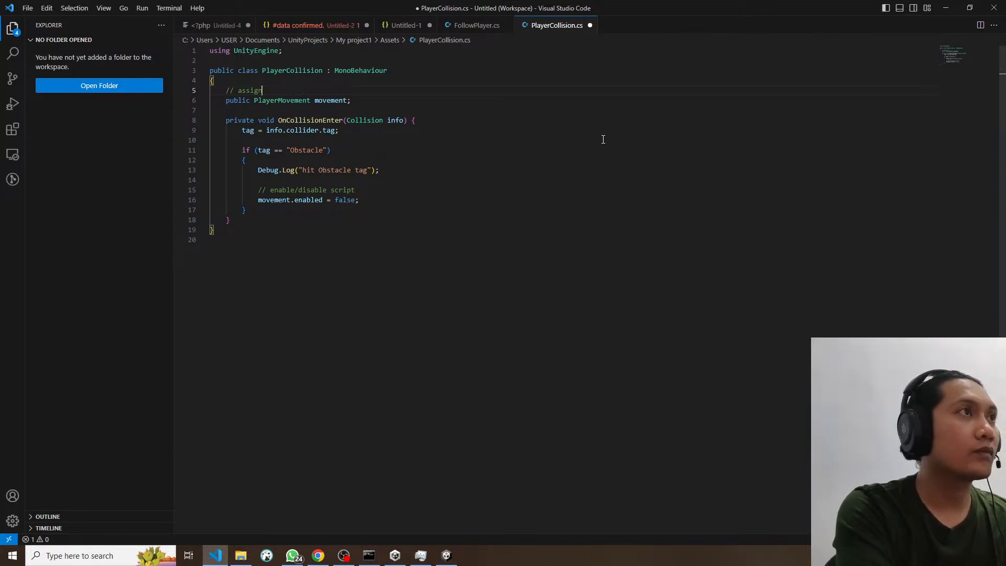
key("BackSpace")
key("BackSpace")
key("BackSpace")
type("use s")
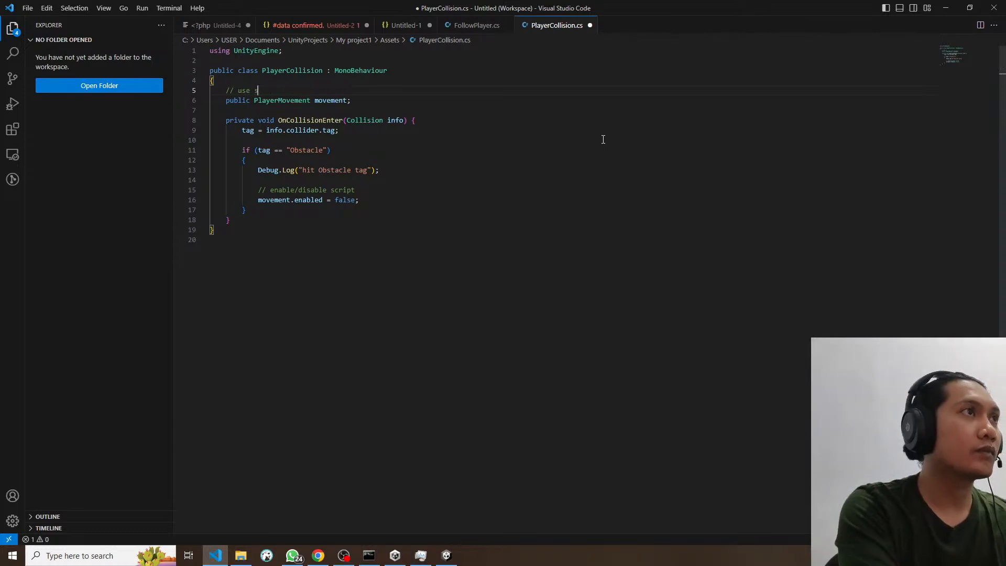
type("cript")
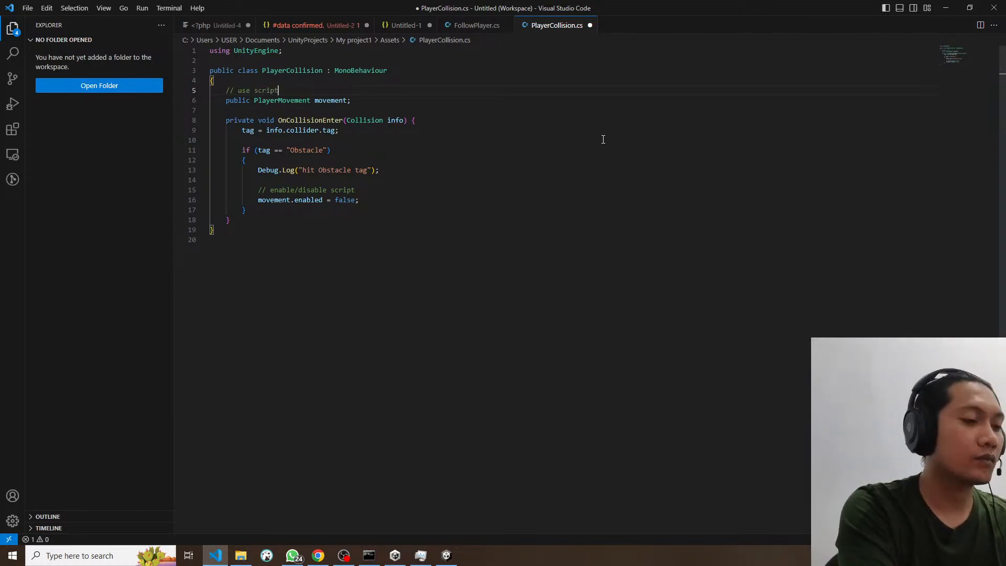
type(" on other s")
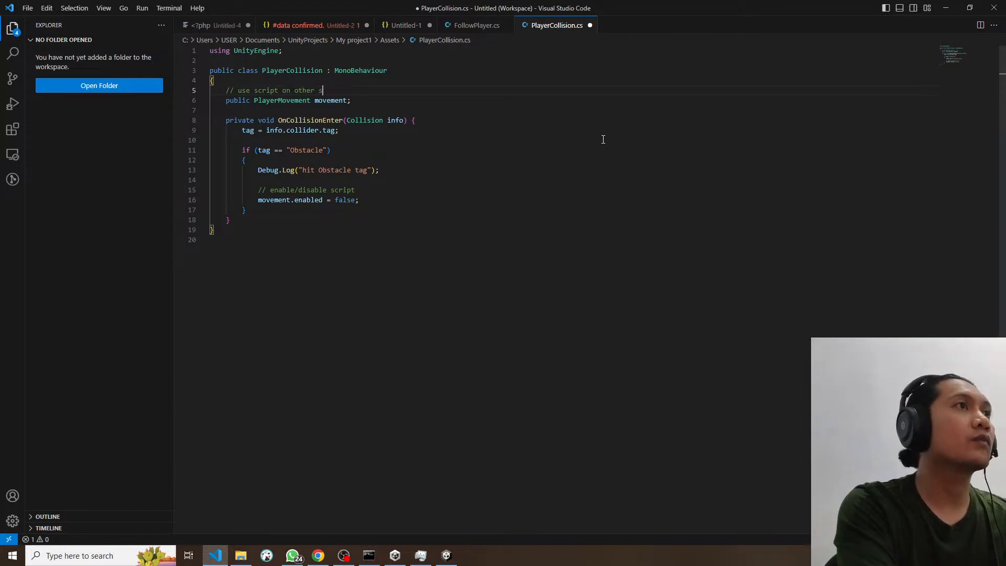
type("cript")
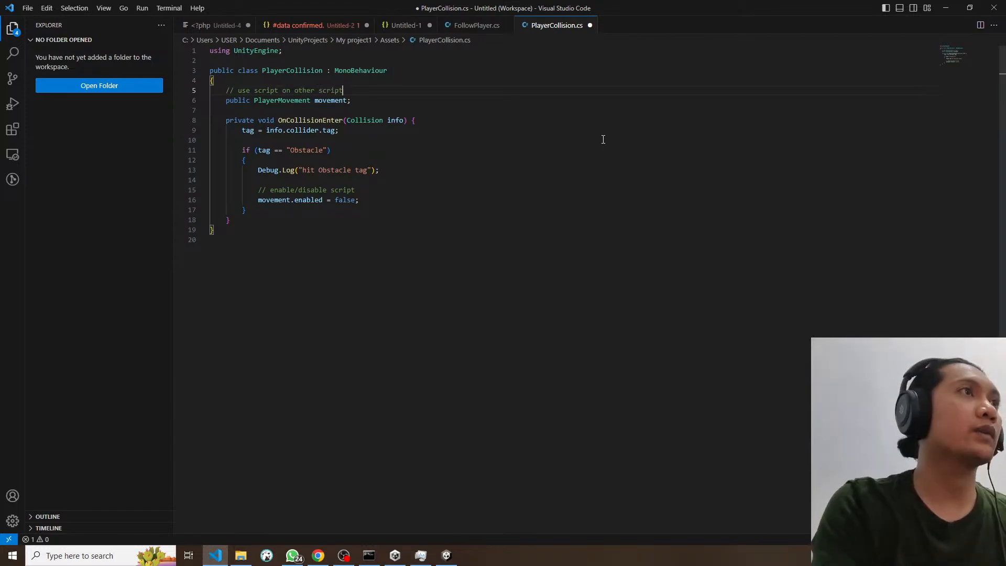
Step: Switch to YouTube in Chrome, play the rest of the COLLISION (E05) video and open the GAMEPLAY (E06) video from the playlist
key("alt+Tab")
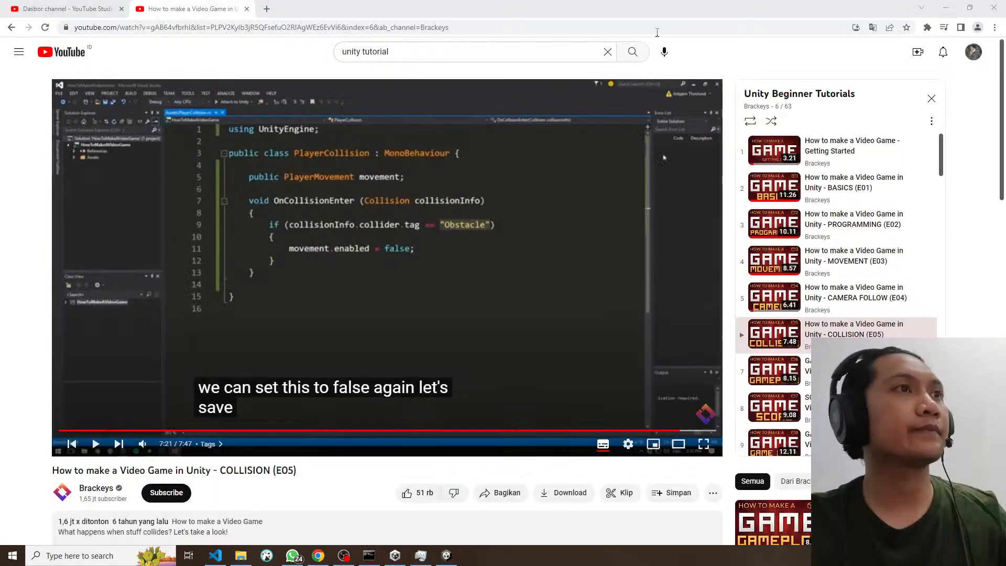
key("space")
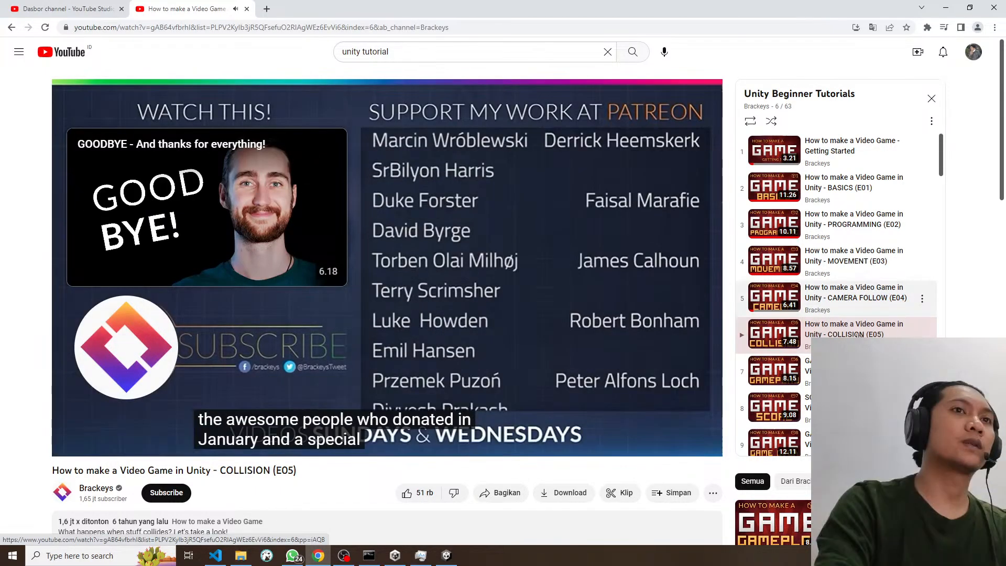
left_click(838, 370)
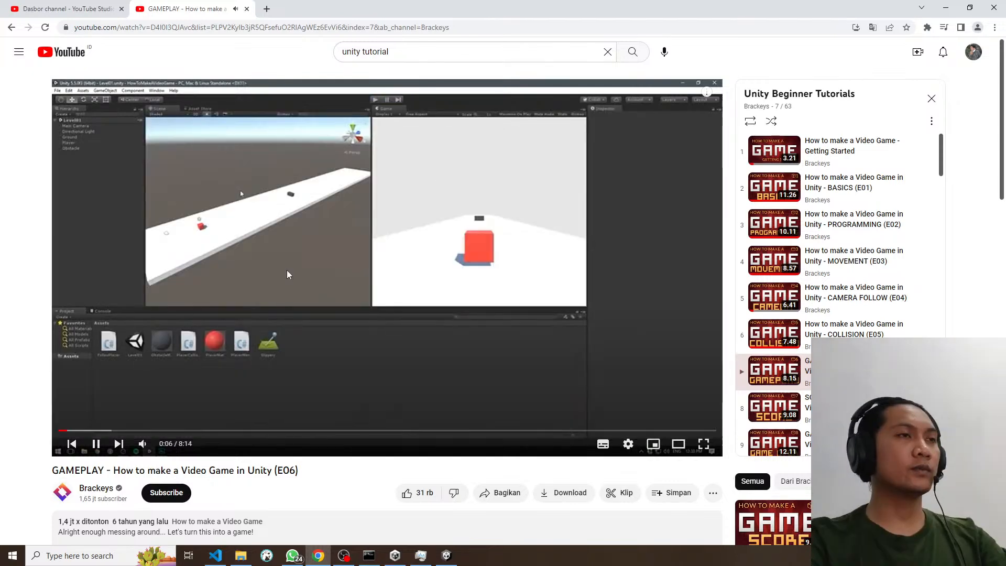
Step: Check the live stream chat in OBS and return to the GAMEPLAY (E06) video in Chrome
left_click(343, 555)
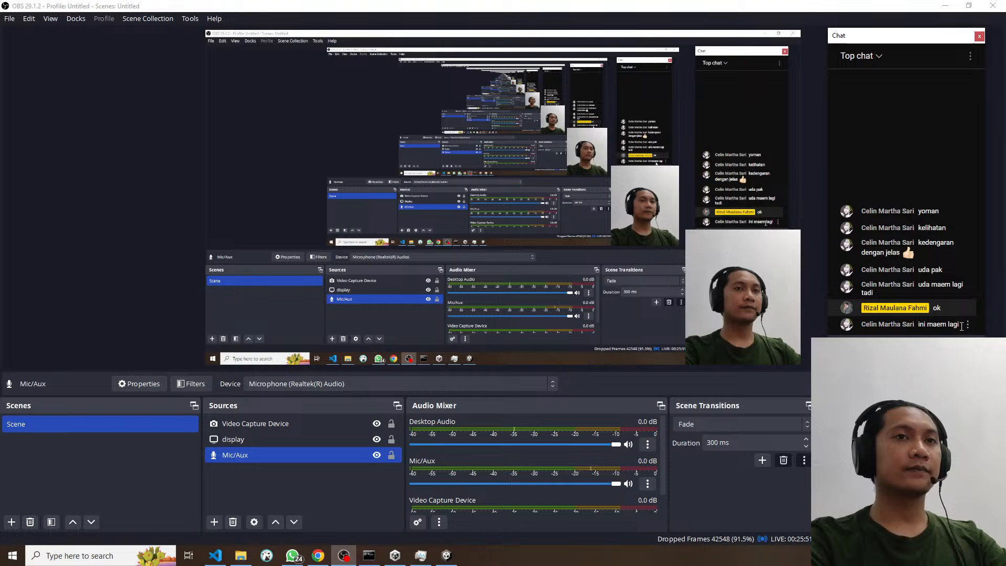
key("alt+Tab")
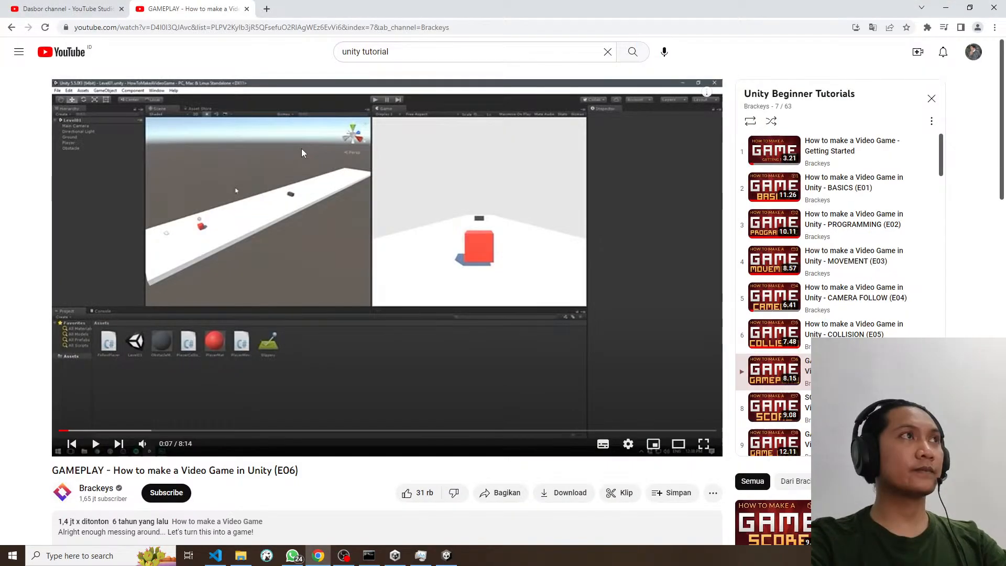
key("alt+Tab")
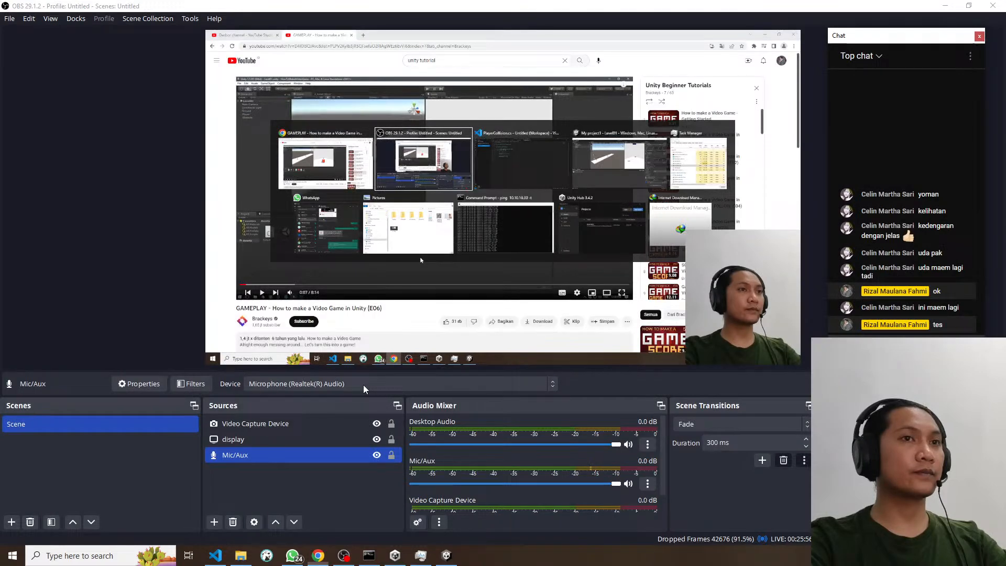
key("alt+Tab")
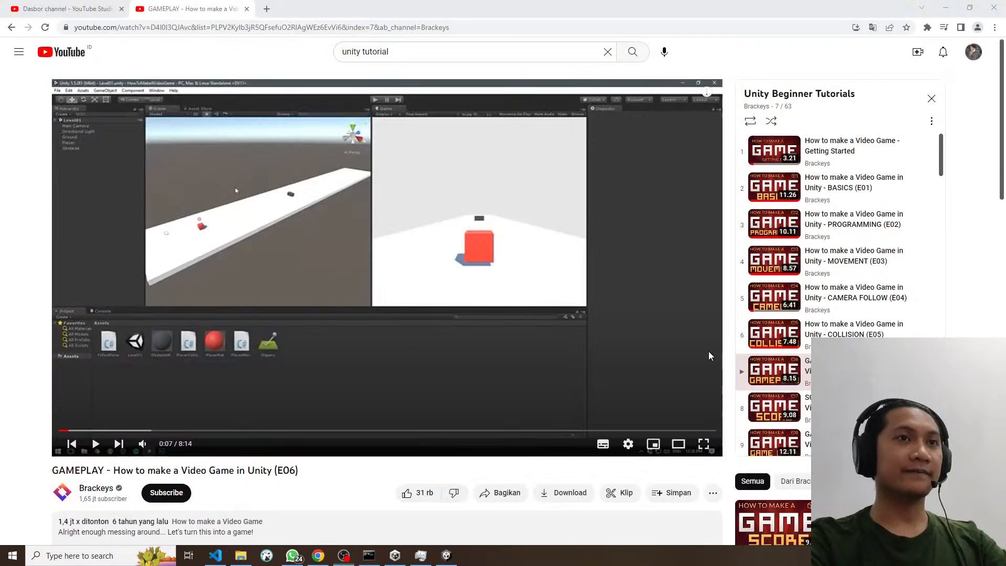
Step: View the streamer's own channel page from YouTube Studio, then return to the GAMEPLAY (E06) video
left_click(27, 6)
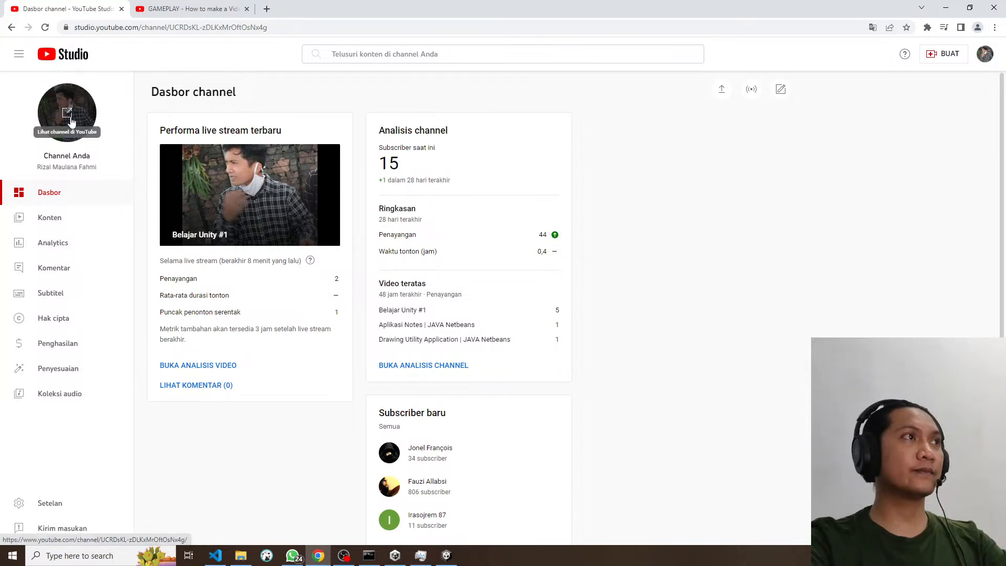
left_click(984, 55)
left_click(890, 115)
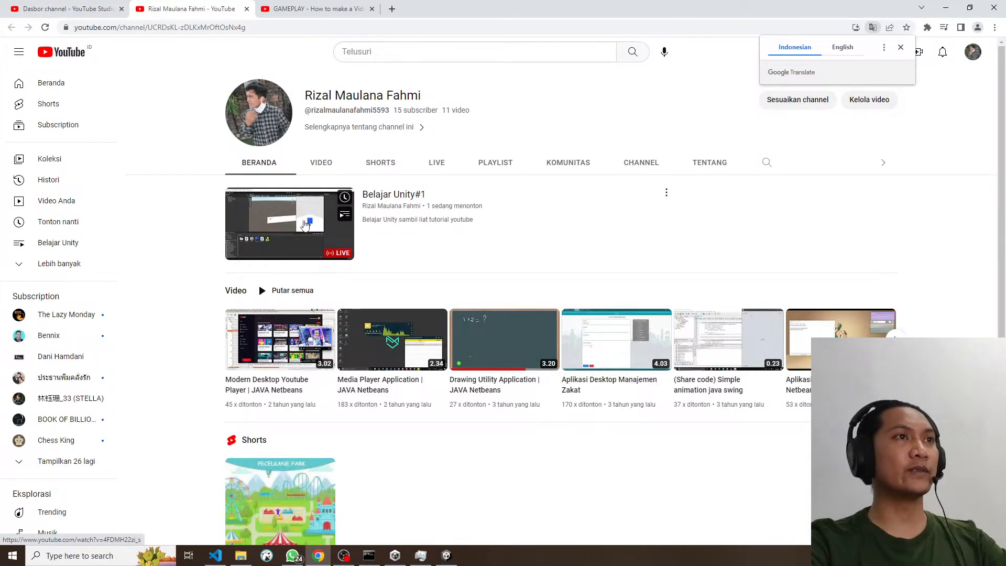
left_click(312, 9)
left_click(196, 7)
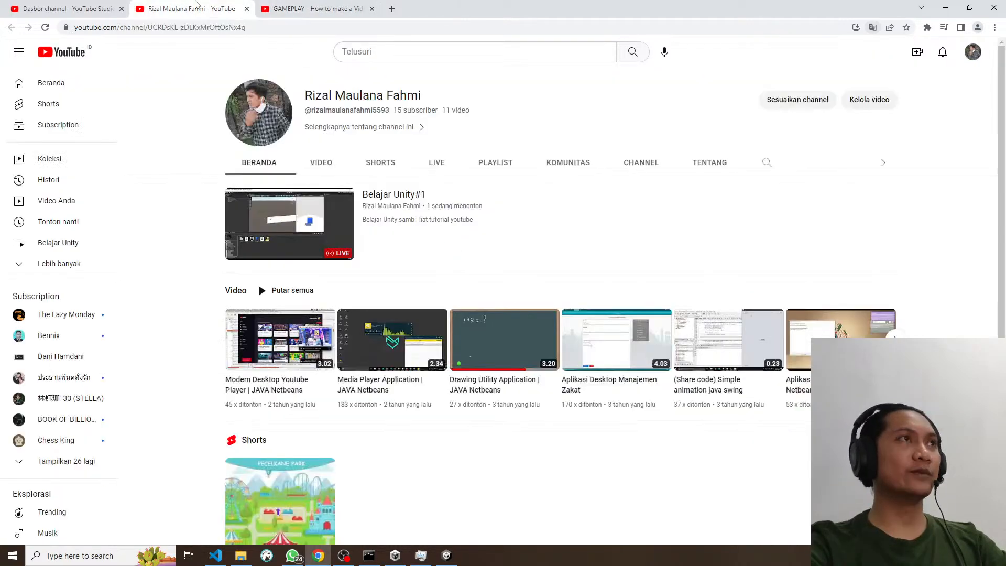
left_click(313, 9)
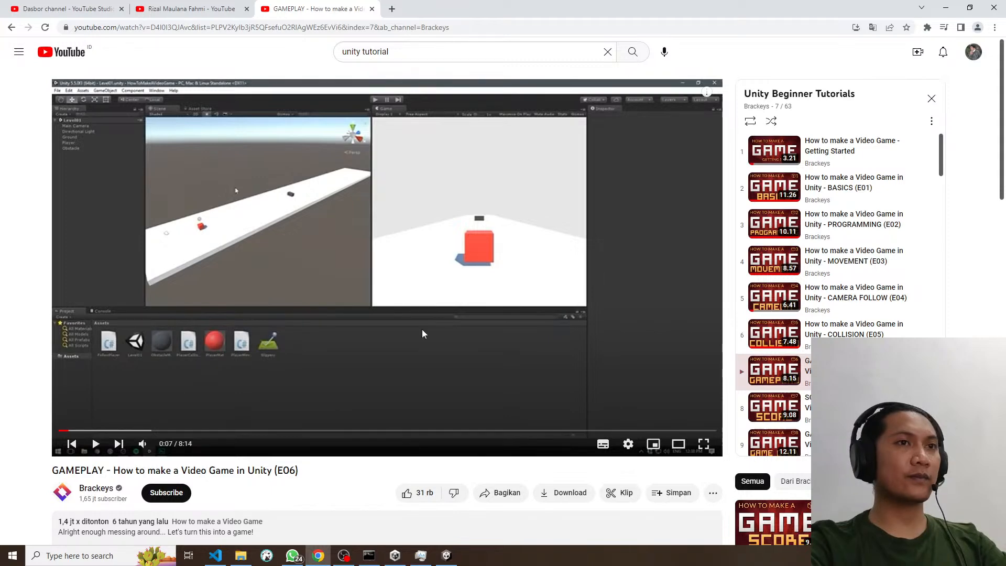
Step: Watch the GAMEPLAY (E06) tutorial through the obstacle placement and fog settings, pausing at 7:39
left_click(286, 311)
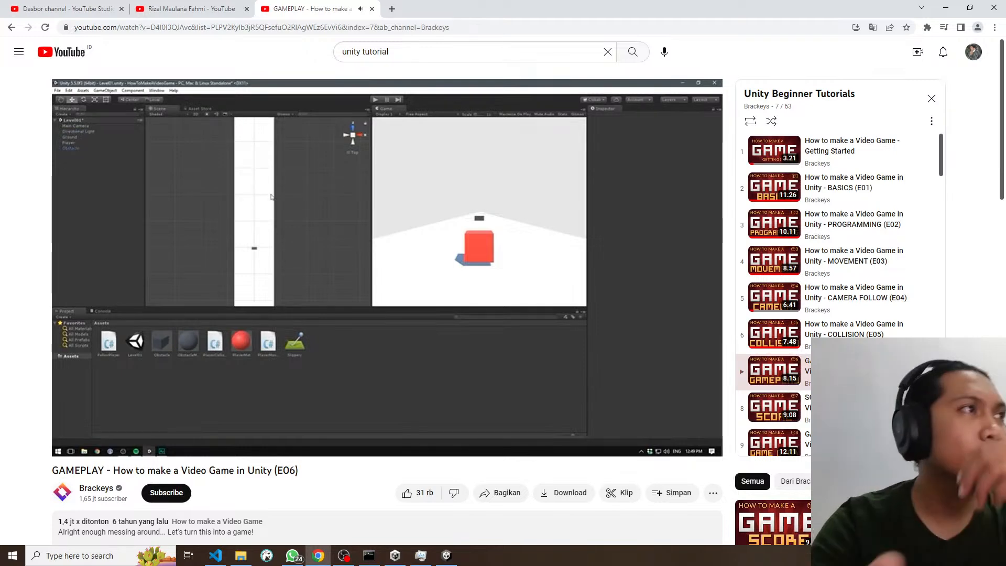
mouse_move(526, 404)
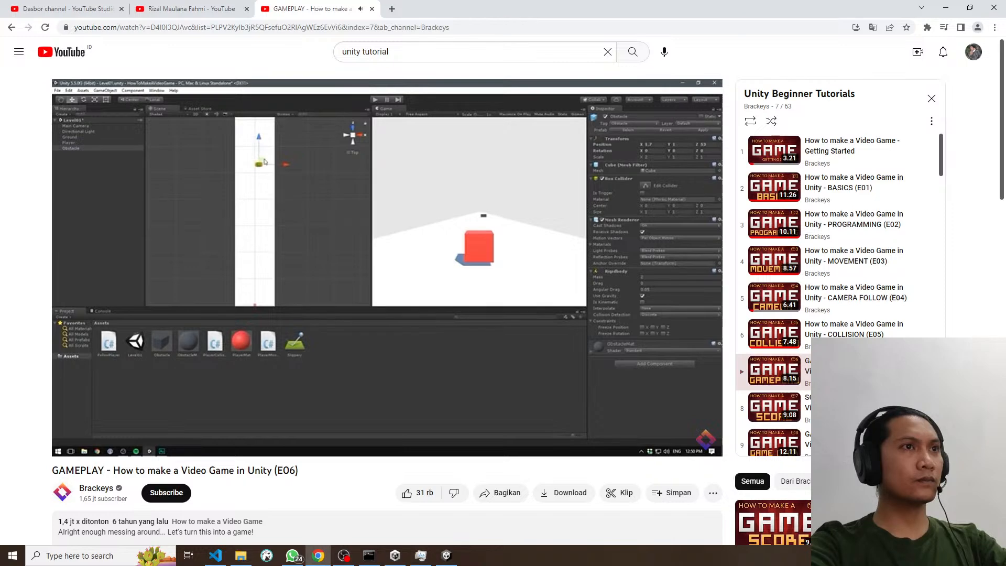
mouse_move(413, 332)
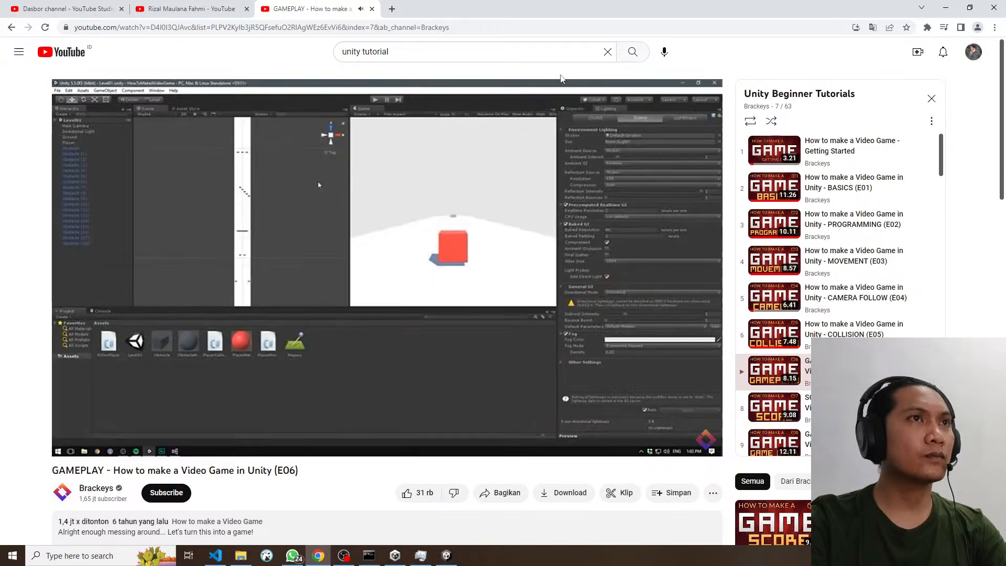
key("space")
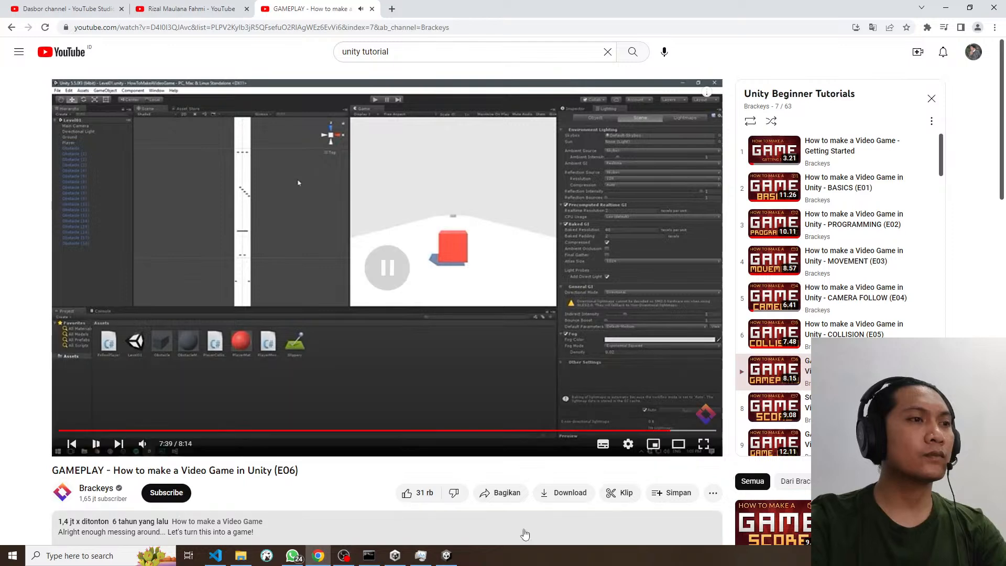
Step: Switch to the Unity editor, open the Lighting window and dock it beside the Inspector
key("alt+Tab")
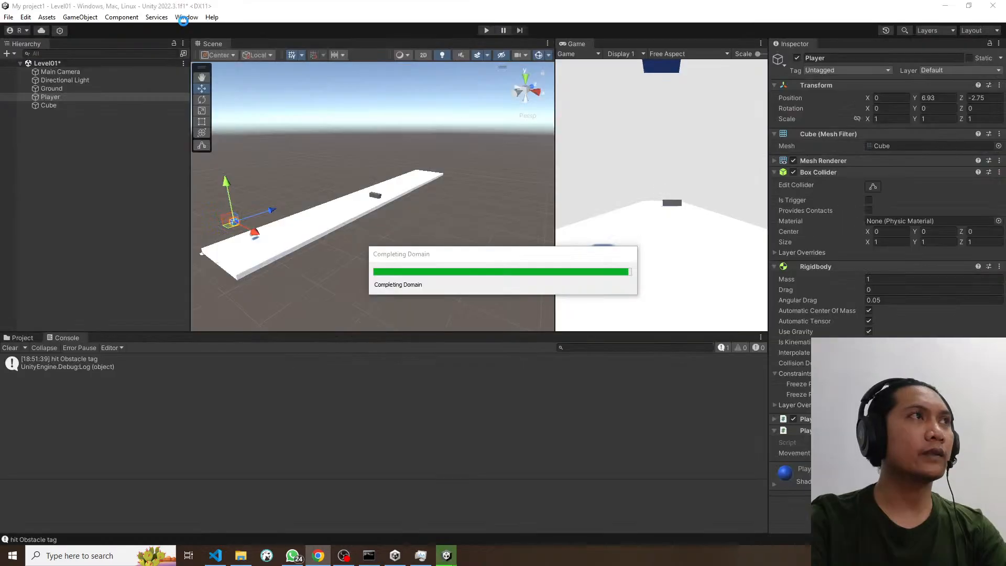
left_click(185, 18)
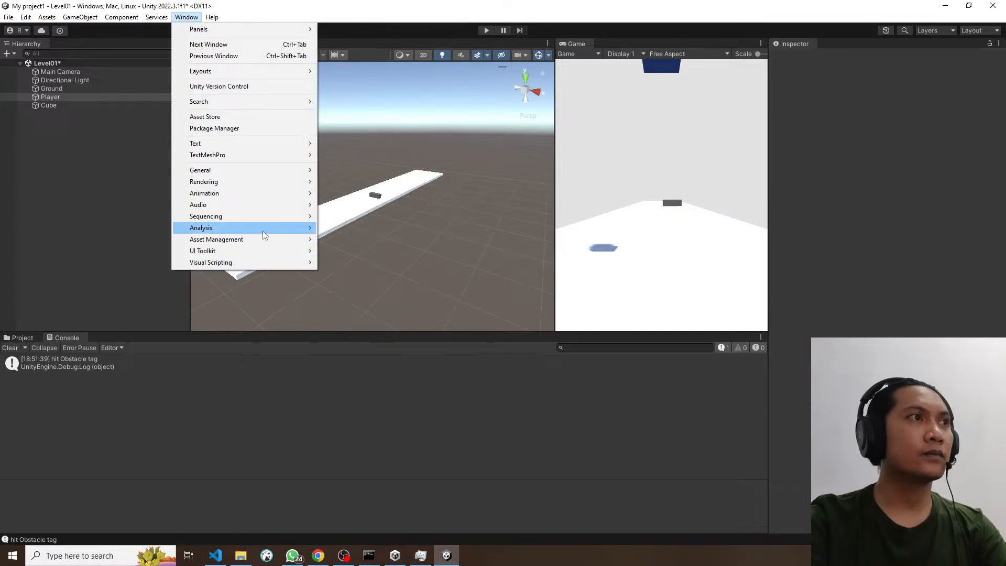
mouse_move(269, 172)
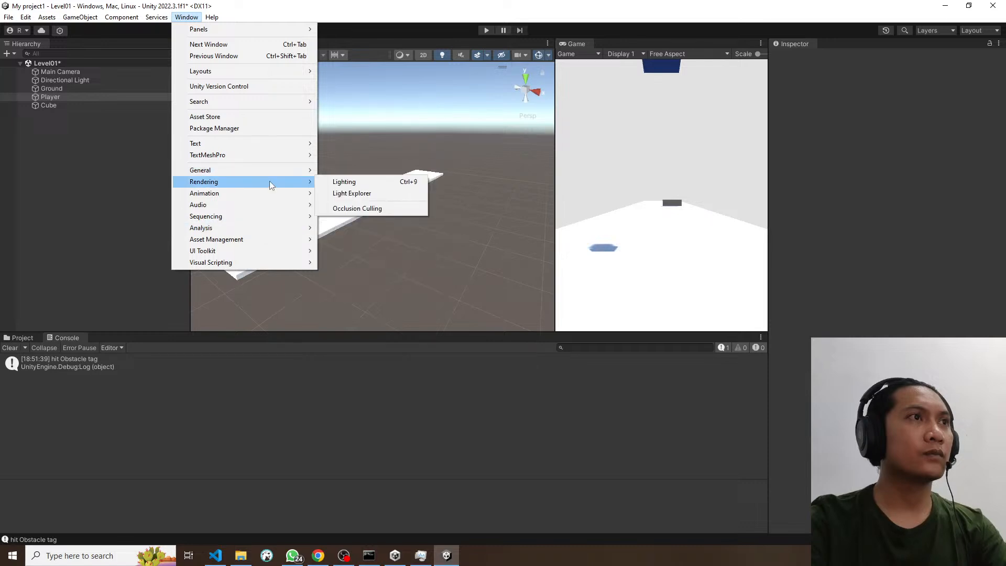
left_click(354, 183)
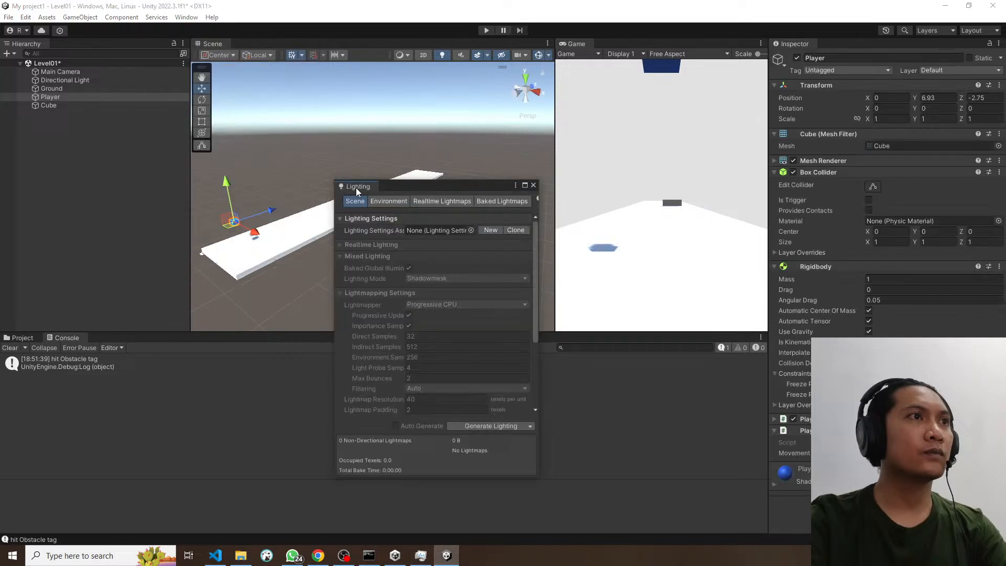
left_click_drag(356, 187, 829, 44)
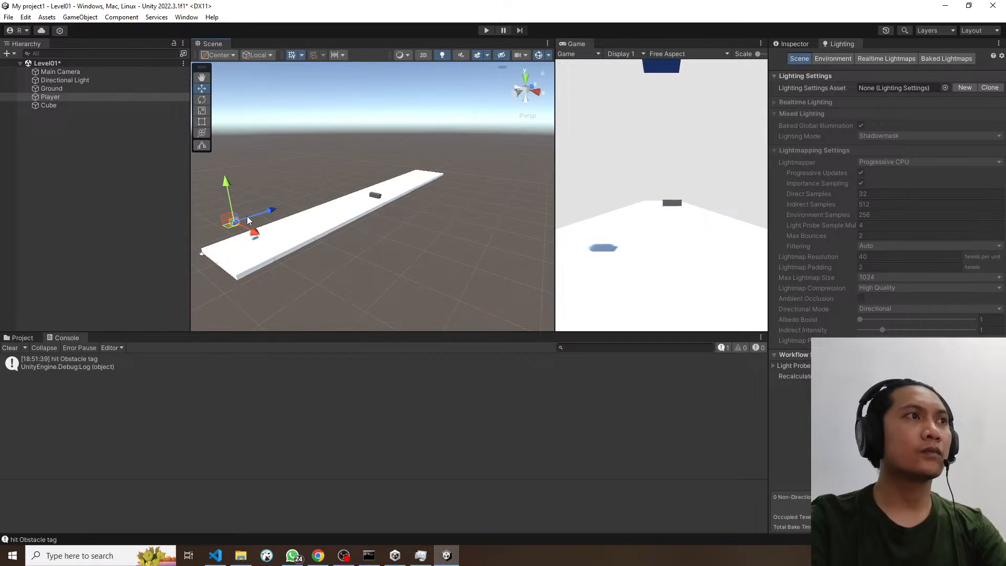
Step: Lower the Player cube along its vertical axis onto the near end of the ground
left_click_drag(230, 182, 234, 208)
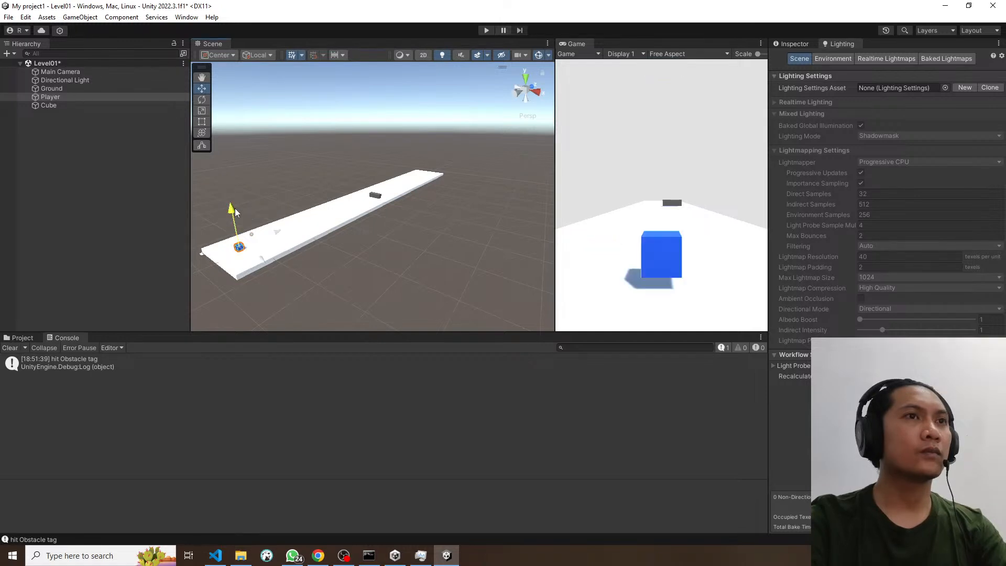
Step: Examine the Scene, Environment and Baked Lightmaps lighting settings, including the sun source, environment lighting source and reflection source options
left_click(310, 239)
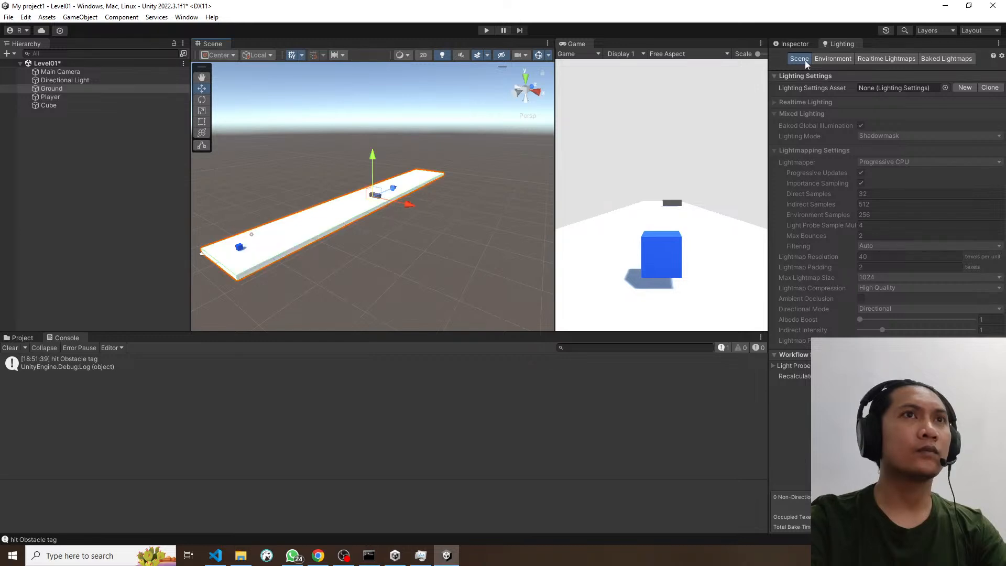
left_click(914, 85)
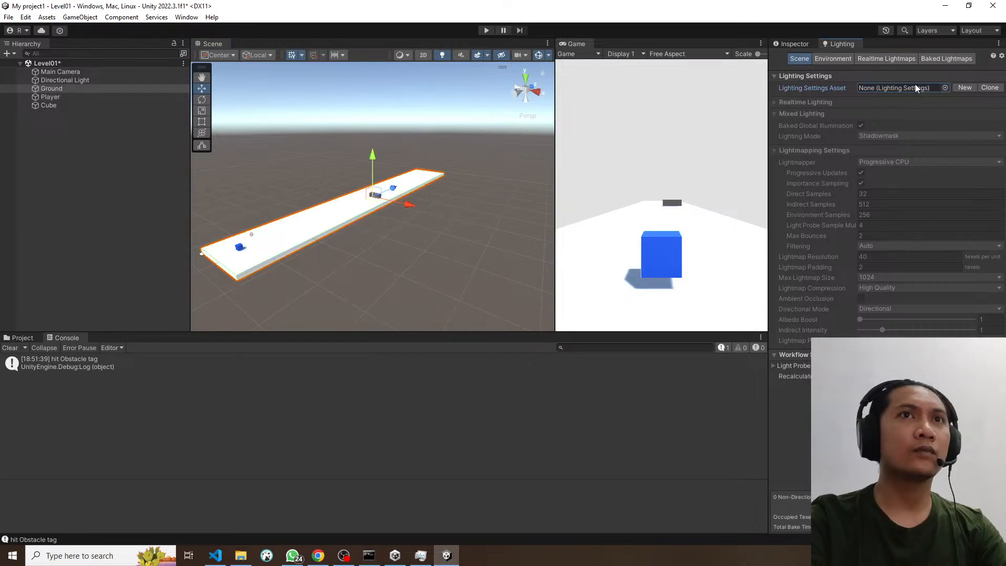
left_click(824, 60)
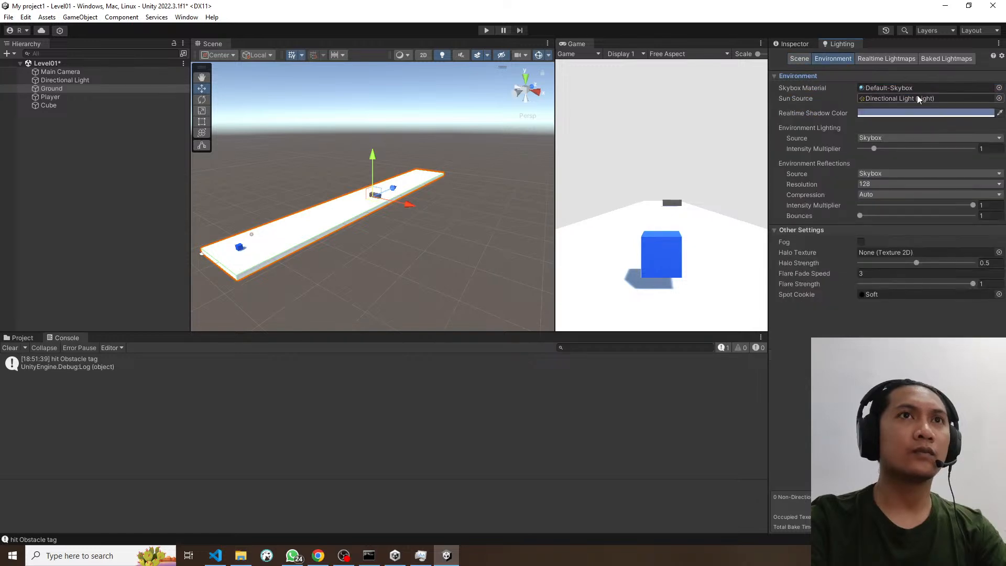
left_click(917, 99)
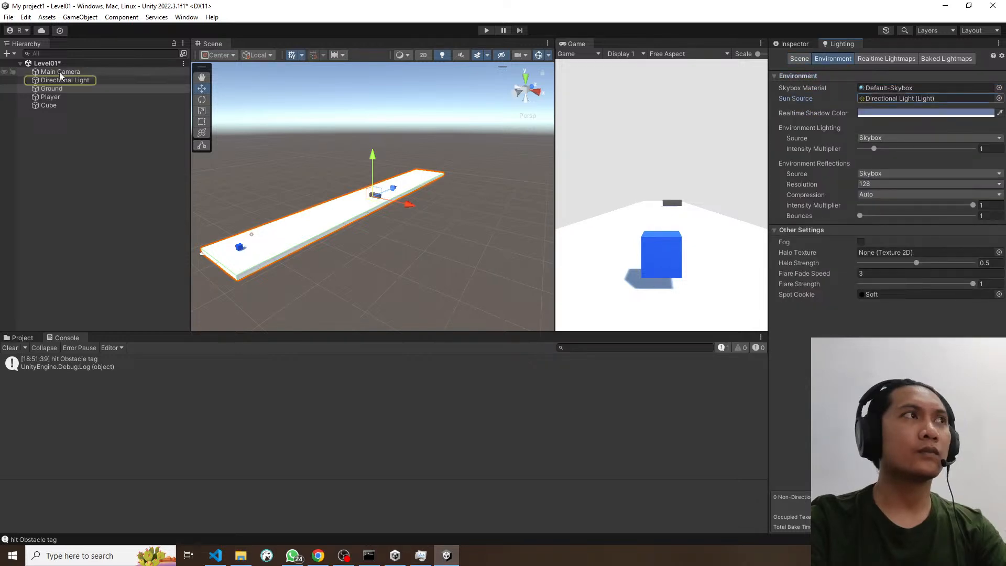
left_click(59, 80)
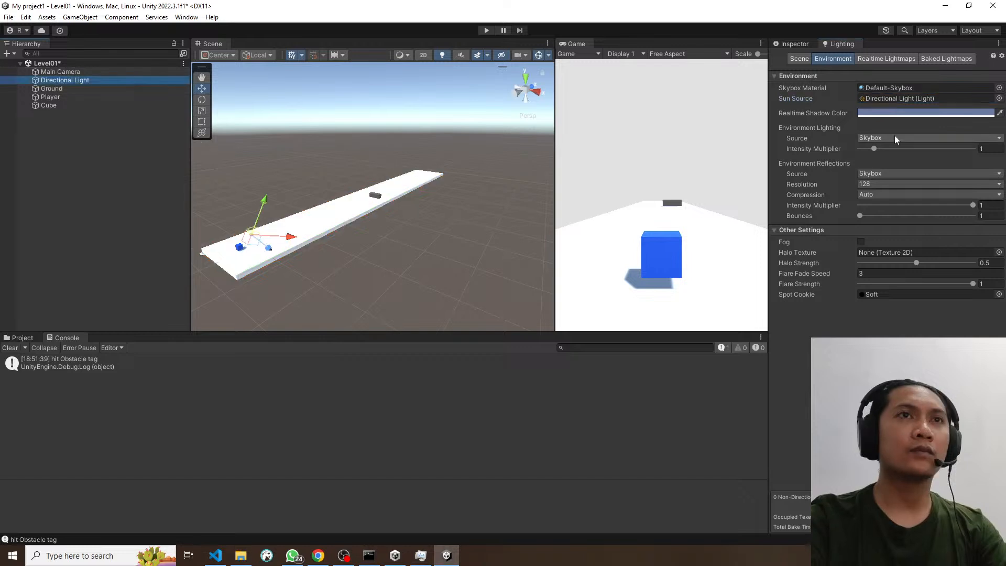
left_click(894, 137)
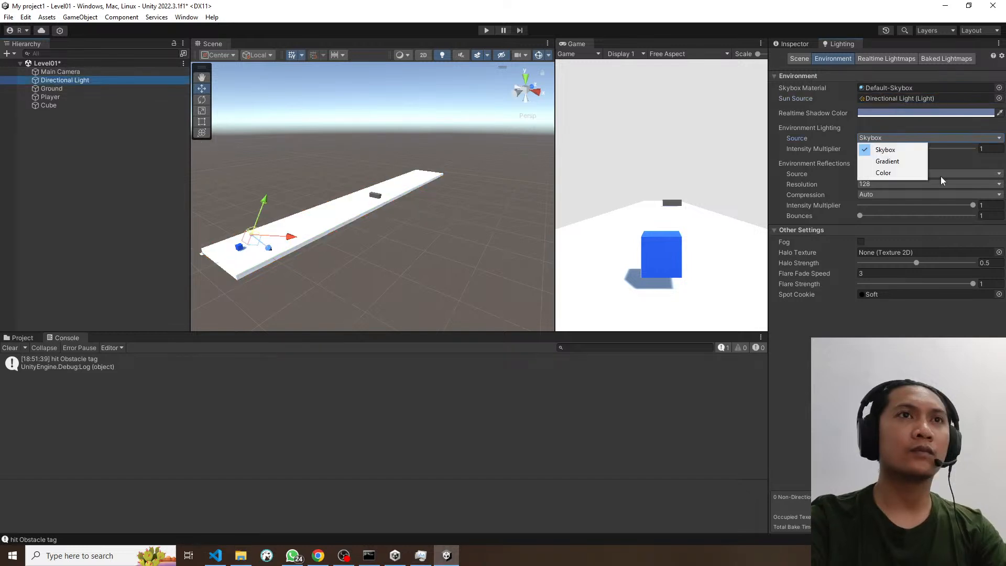
left_click(941, 175)
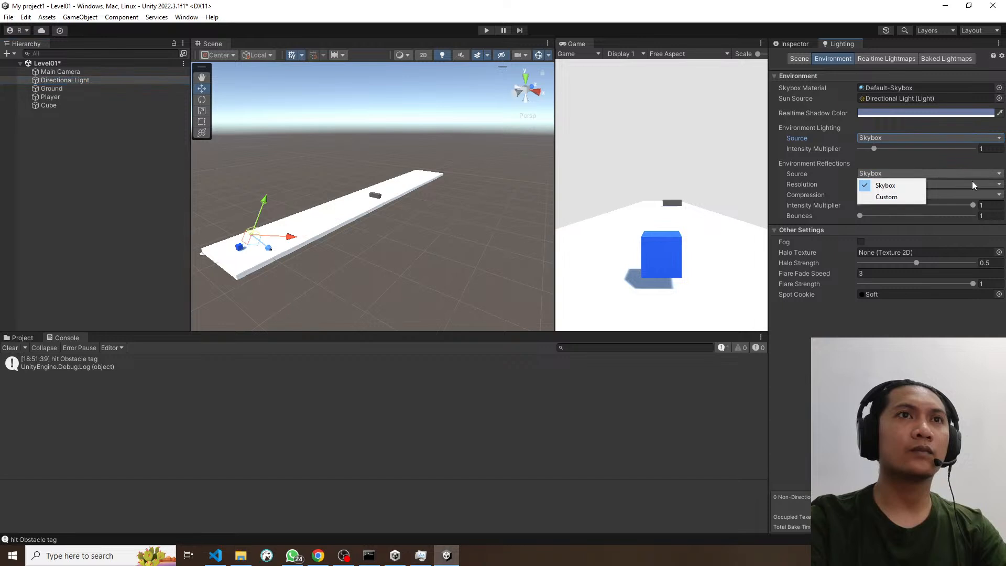
left_click(972, 181)
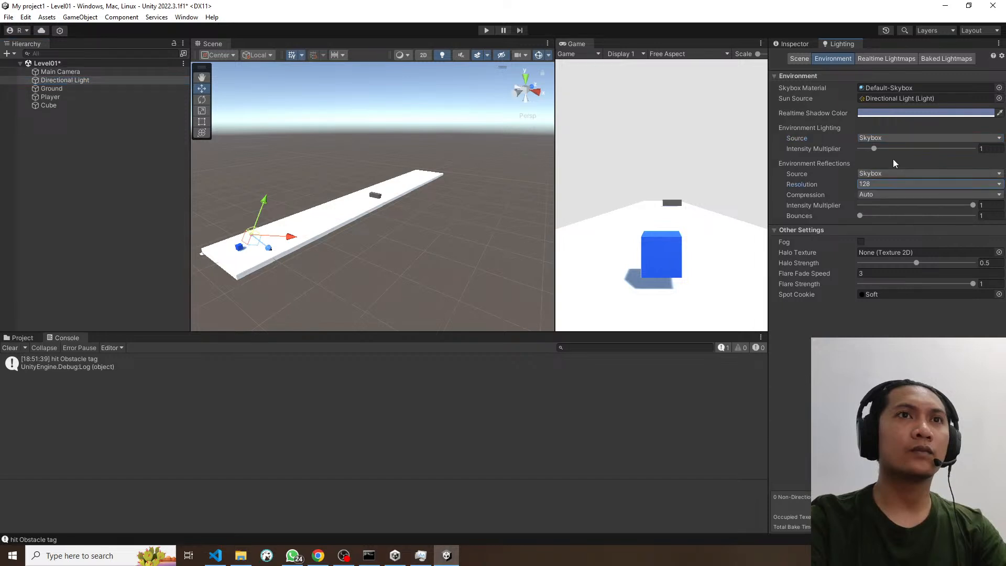
left_click(934, 62)
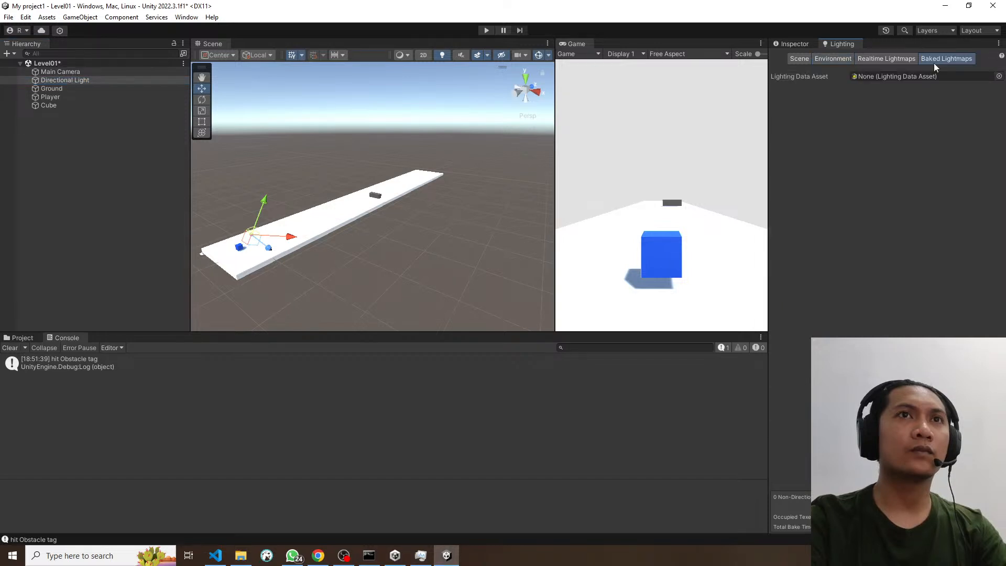
left_click(832, 58)
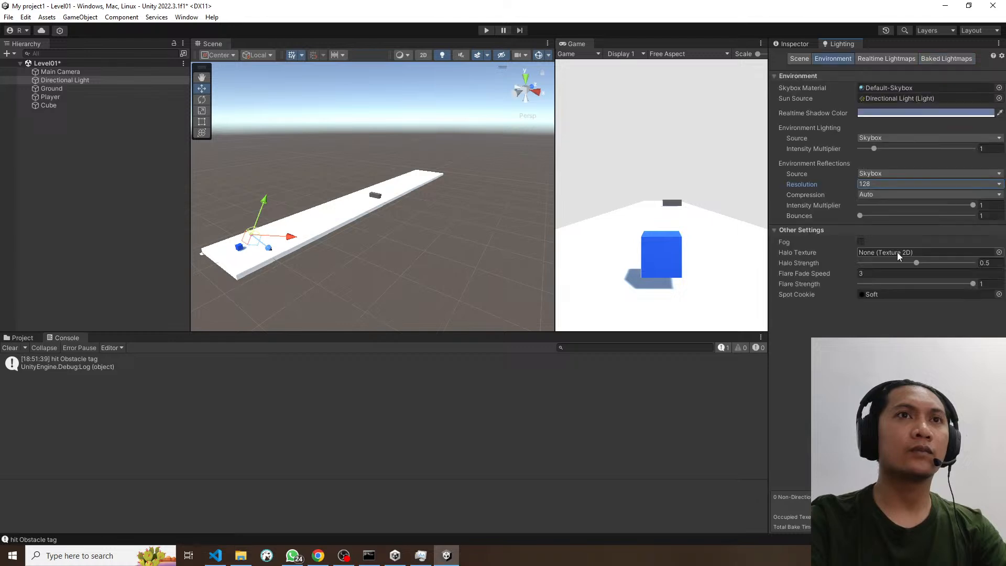
left_click(799, 58)
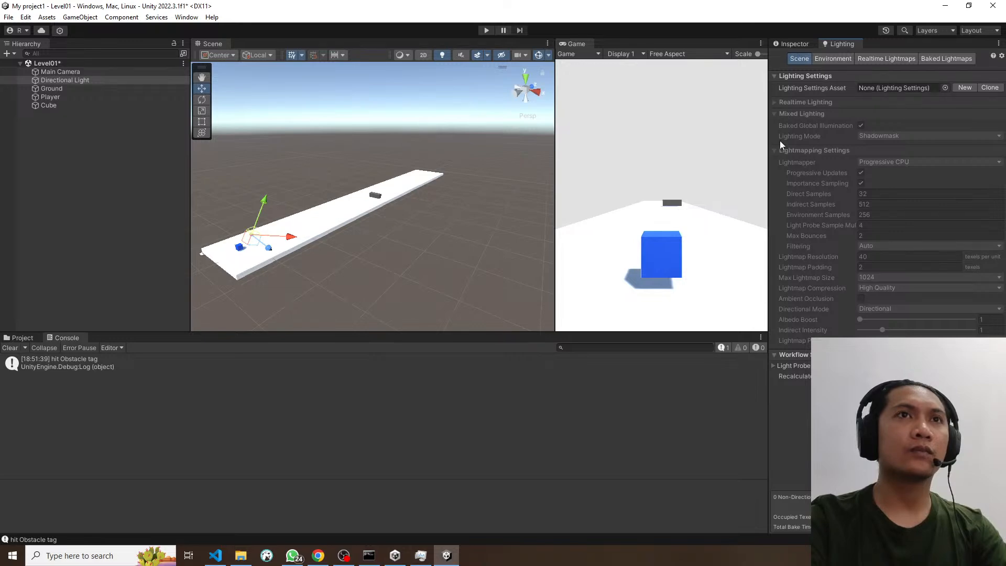
Step: Switch to Chrome, resume the GAMEPLAY (E06) tutorial from 7:39, and check the live chat in OBS
left_click(318, 555)
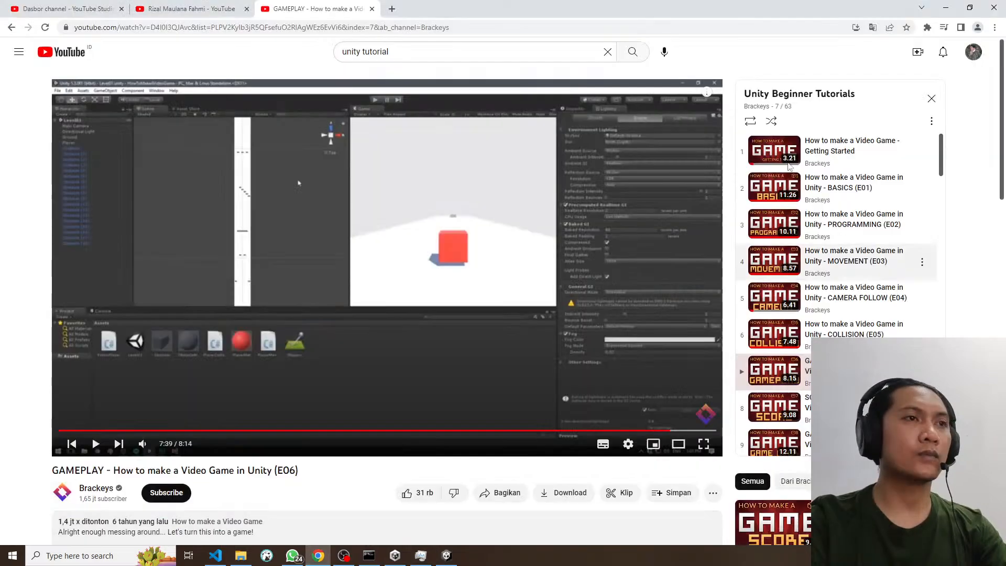
left_click(463, 210)
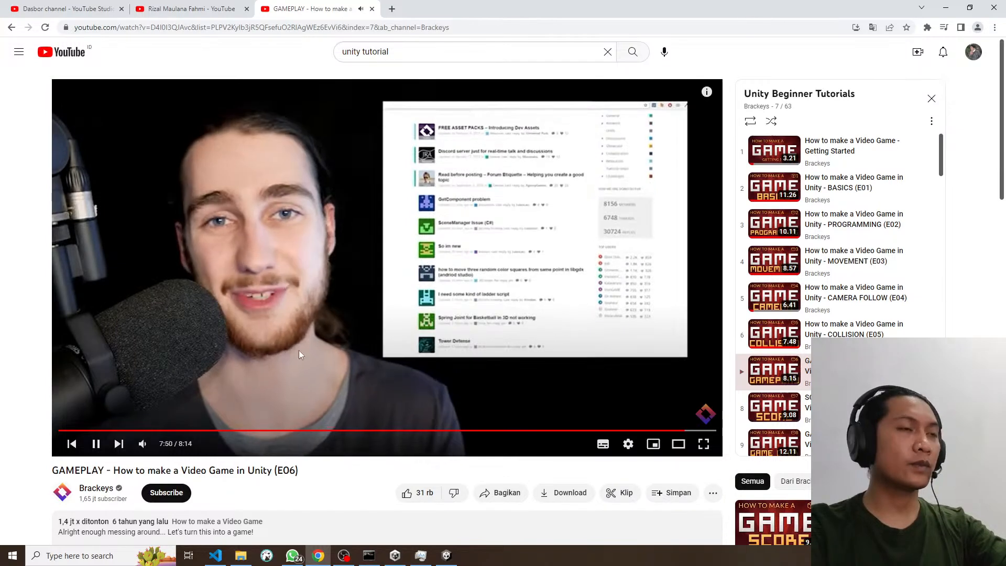
left_click(341, 559)
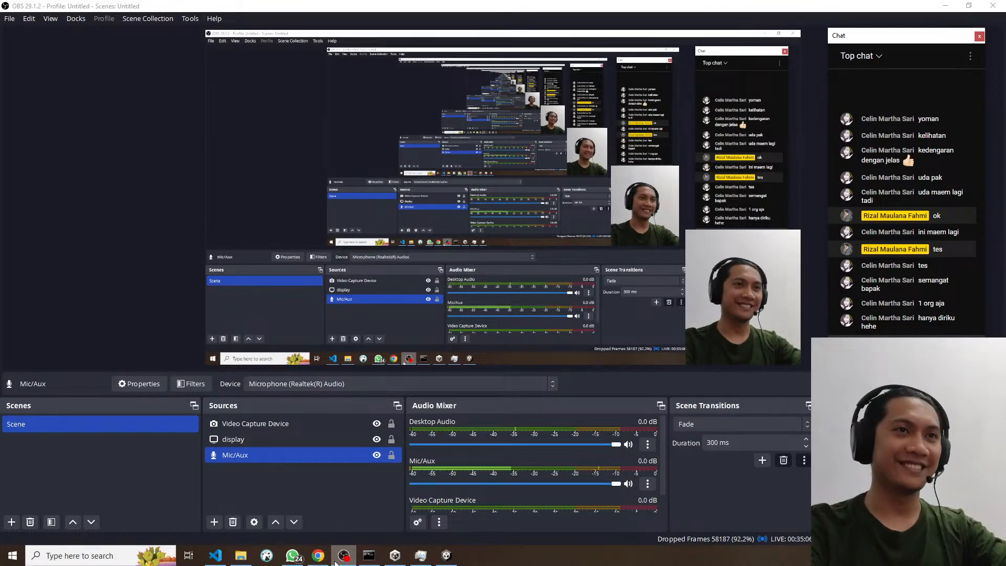
Step: Return to the GAMEPLAY (E06) video in Chrome, rewind it to 0:15, and check the live stream in OBS
left_click(317, 556)
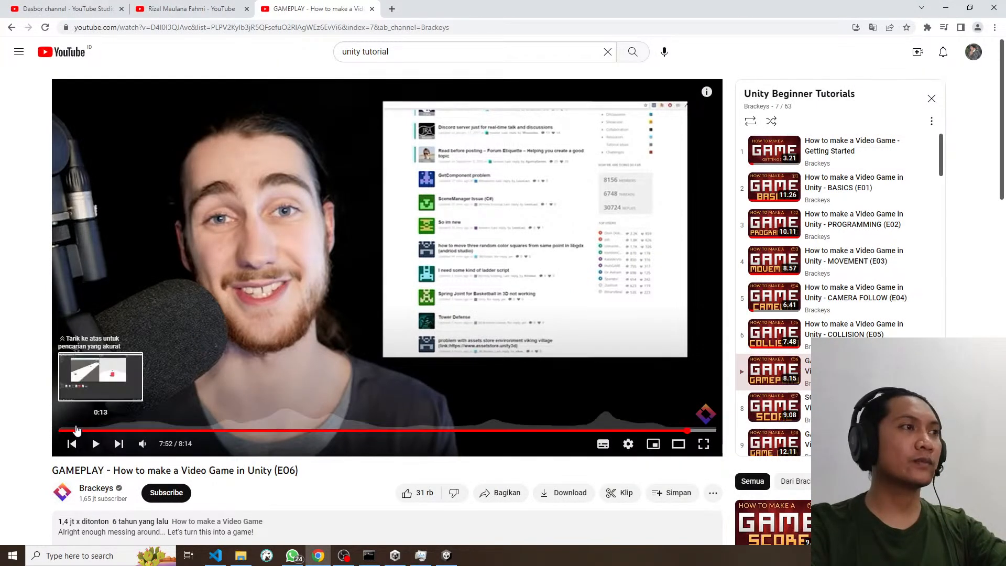
key("alt+Tab")
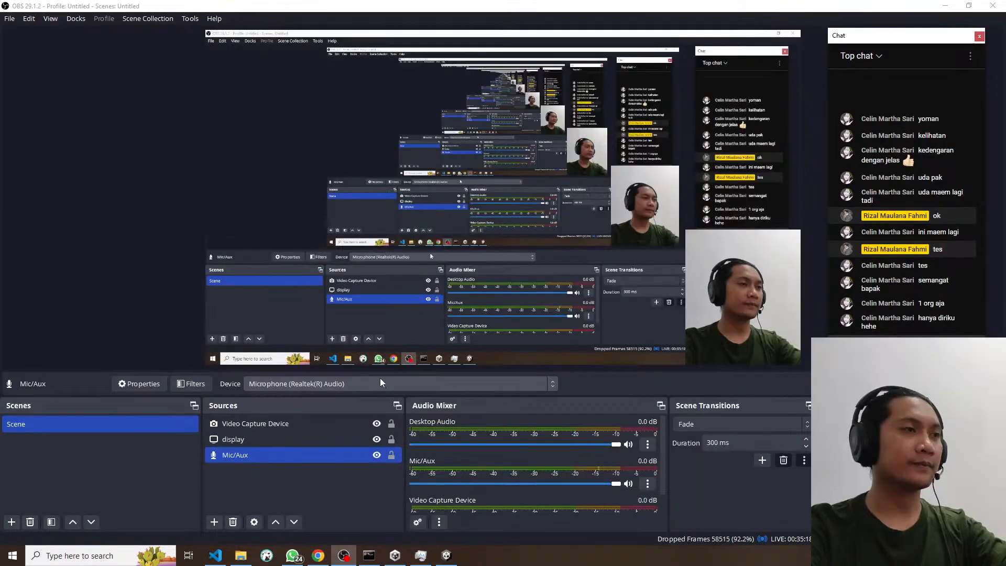
key("alt+Tab")
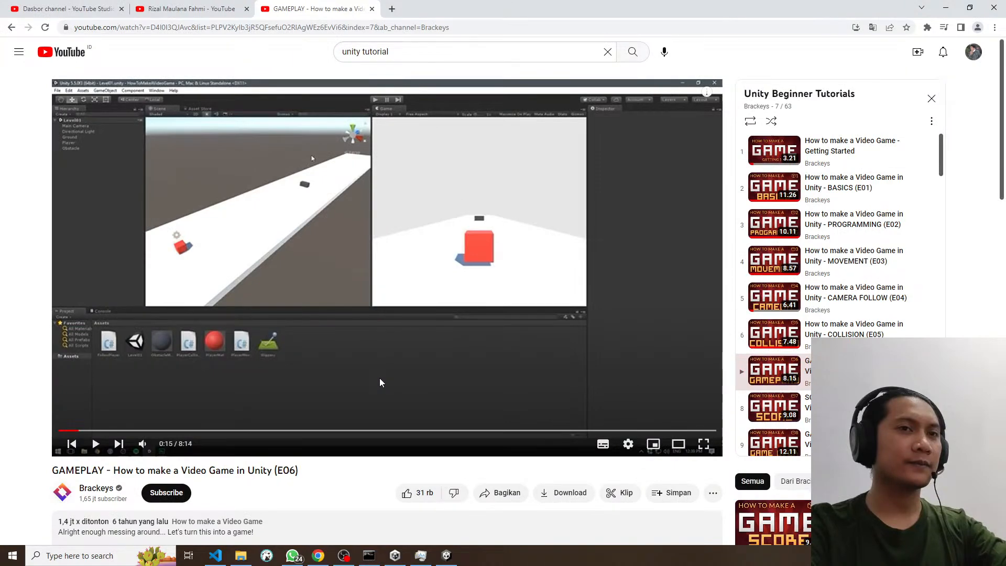
key("alt+Tab")
key("alt+Tab")
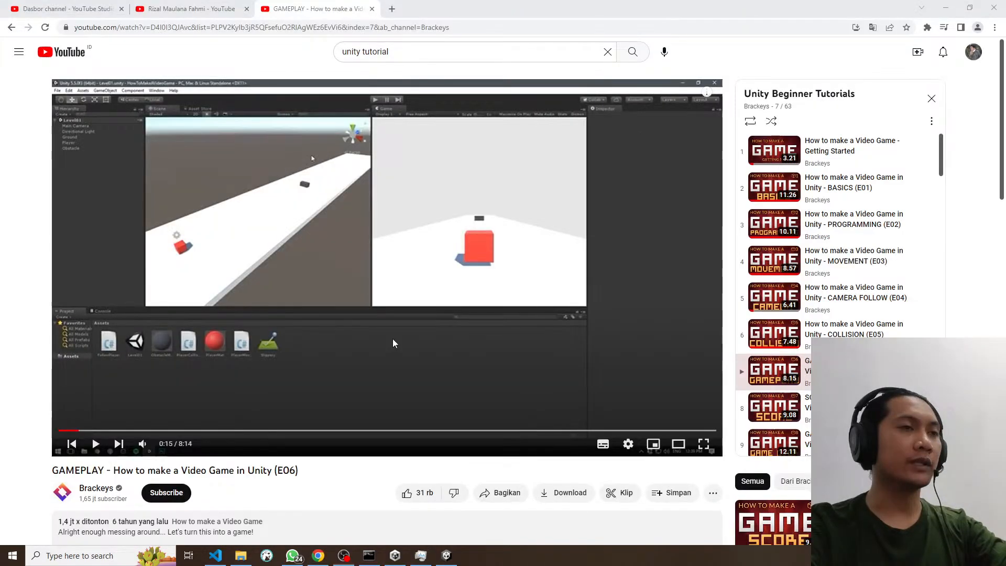
left_click(343, 556)
Step: Switch to the Unity editor, view the scene from the top, and set the Ground's Z scale to 1000
left_click(447, 555)
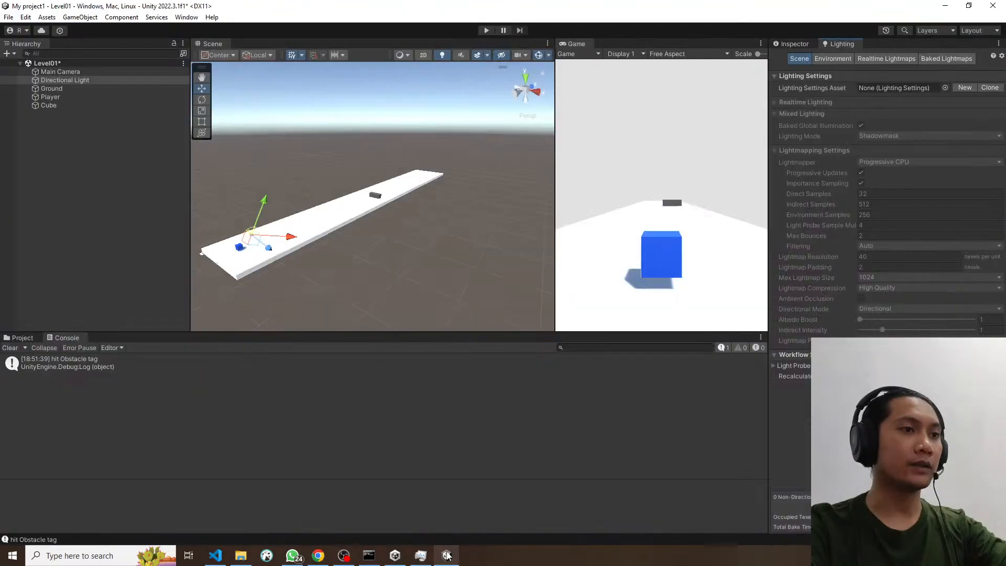
left_click(387, 204)
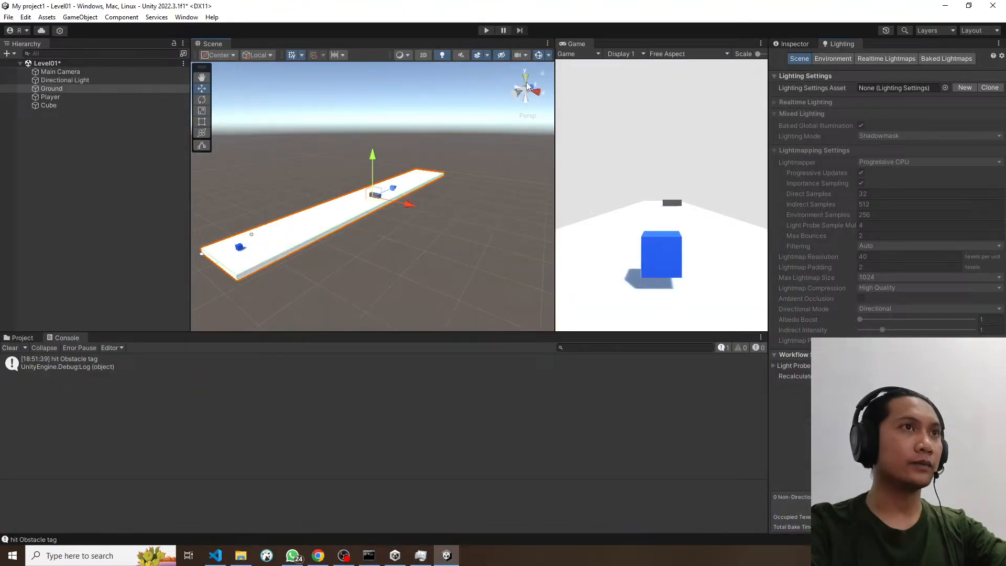
left_click(526, 79)
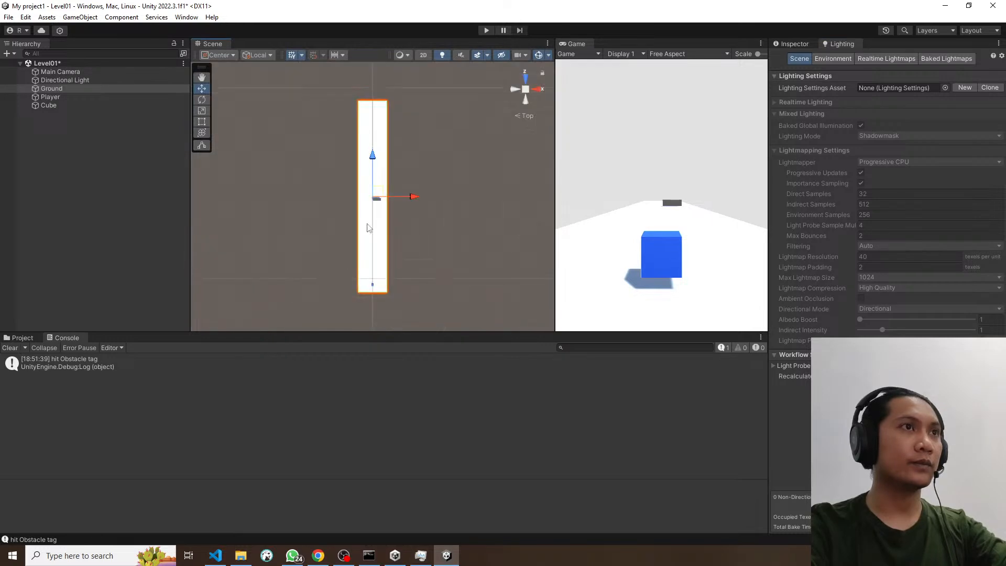
left_click(51, 90)
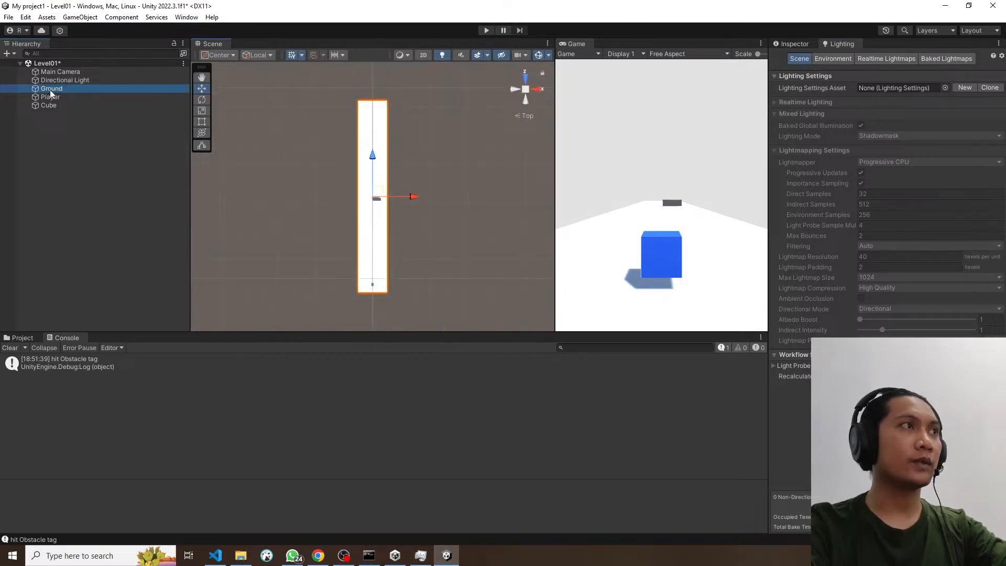
left_click(792, 43)
left_click(991, 118)
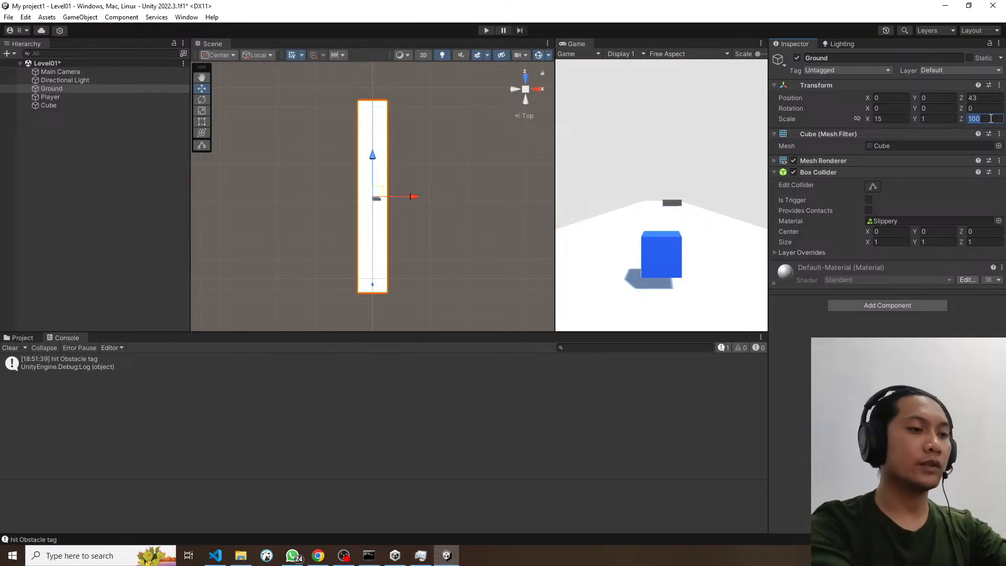
type("1000")
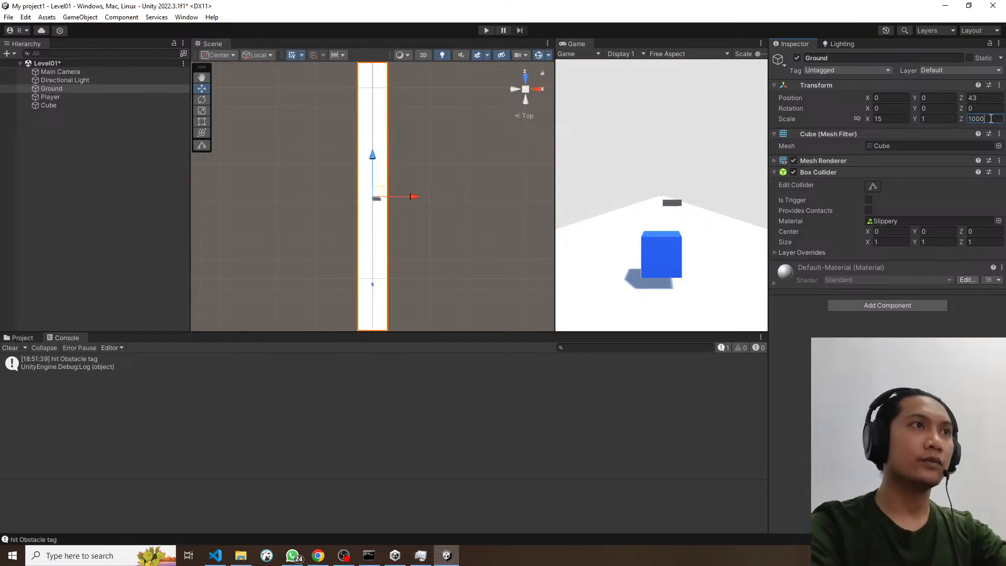
scroll(426, 222, "down", 2)
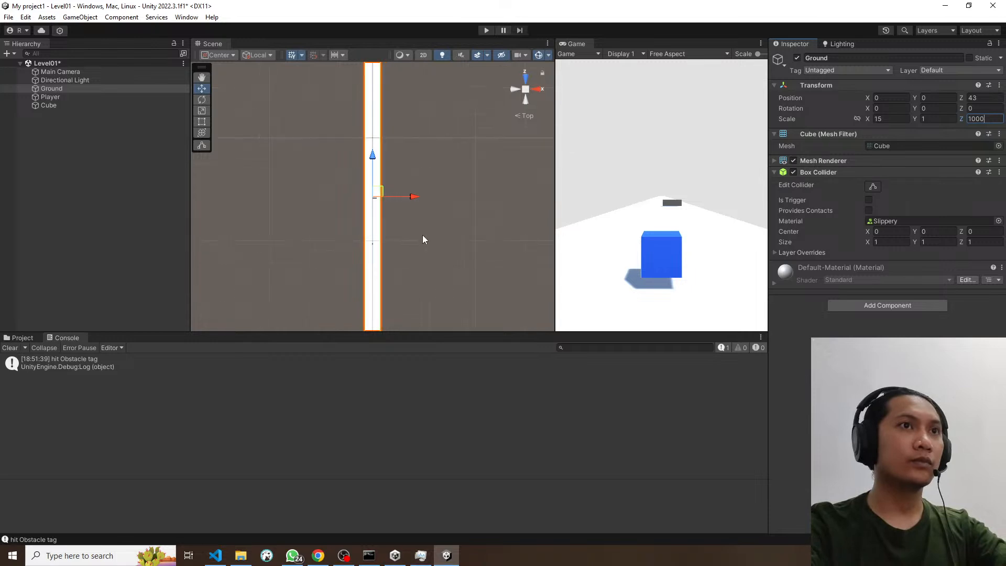
scroll(422, 235, "down", 2)
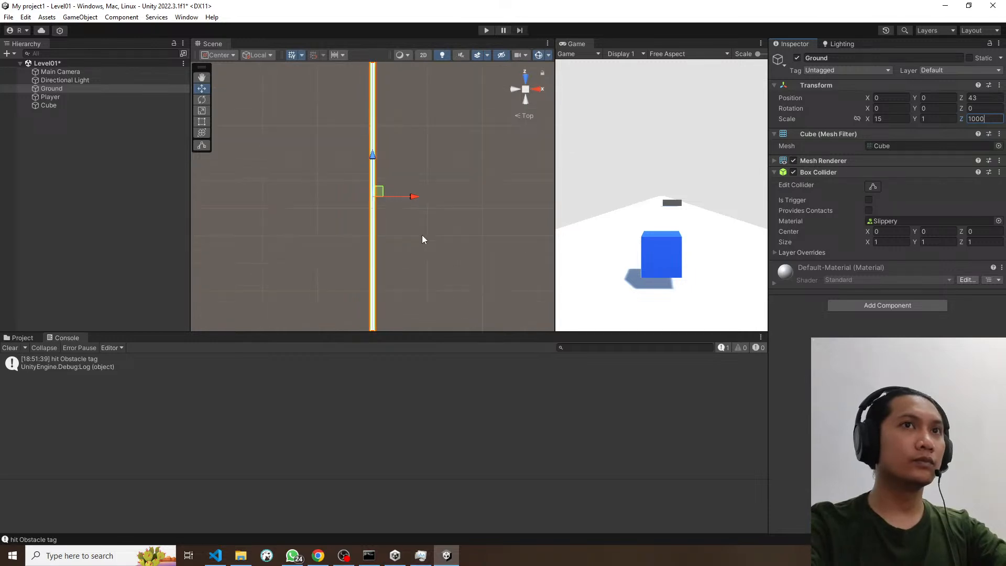
scroll(426, 232, "down", 2)
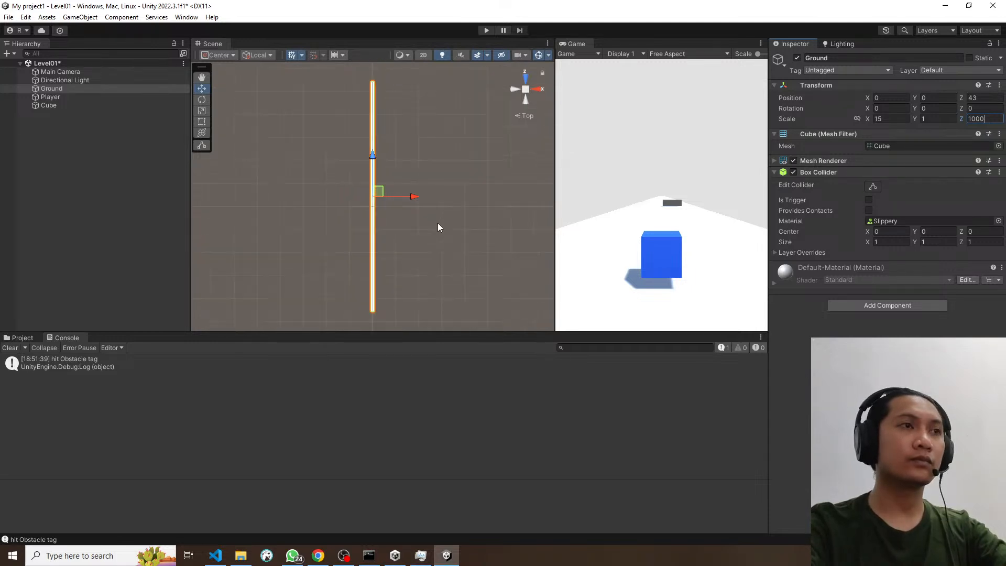
scroll(406, 232, "up", 2)
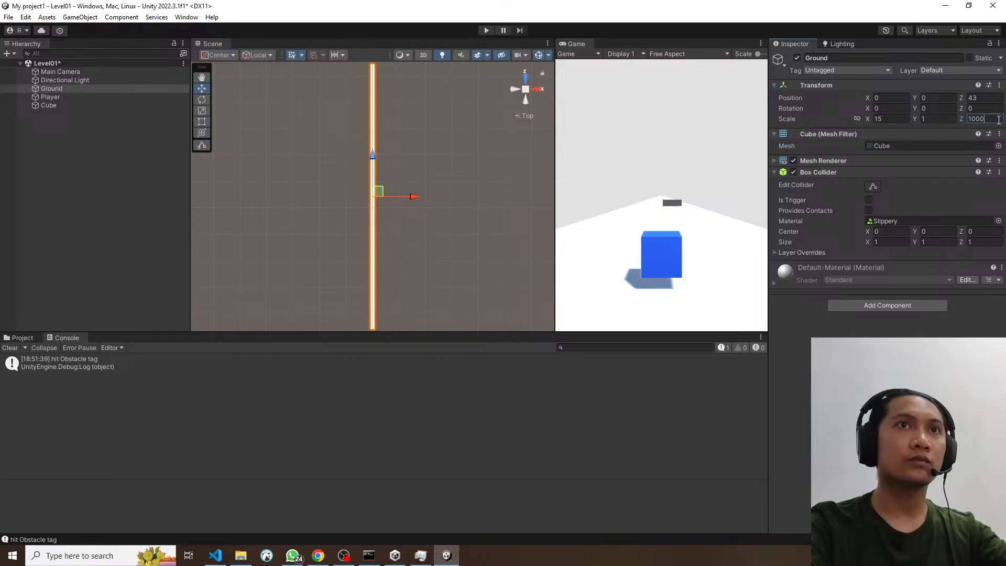
Step: Try a Z position of 1000 for the Ground and check its placement in the top view
left_click(979, 97)
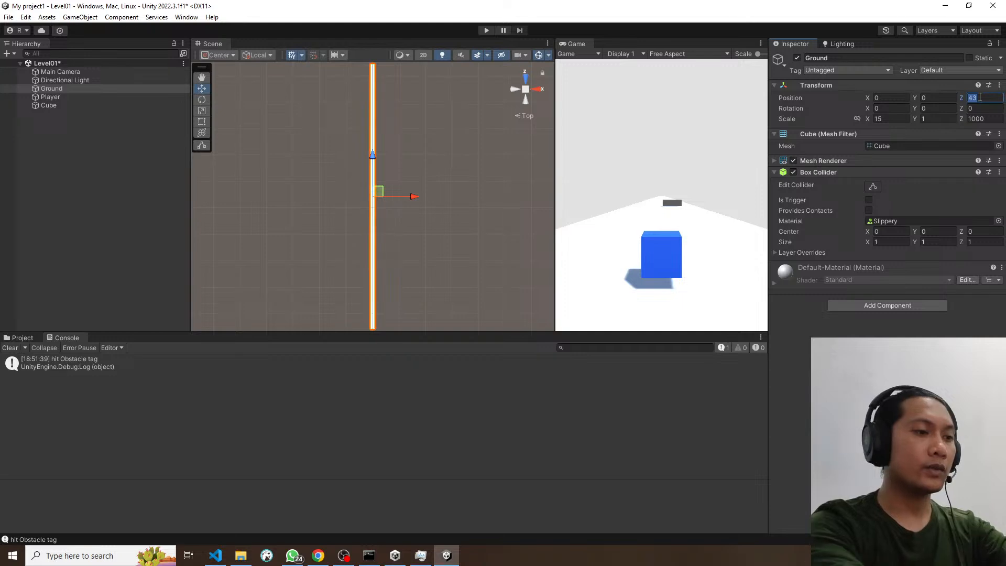
type("1000")
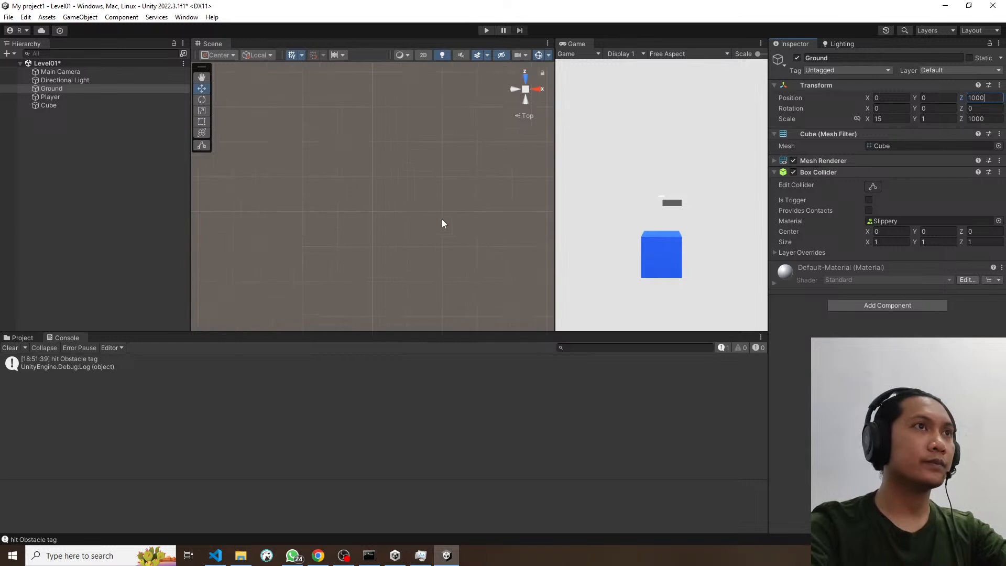
middle_click_drag(441, 223, 408, 317)
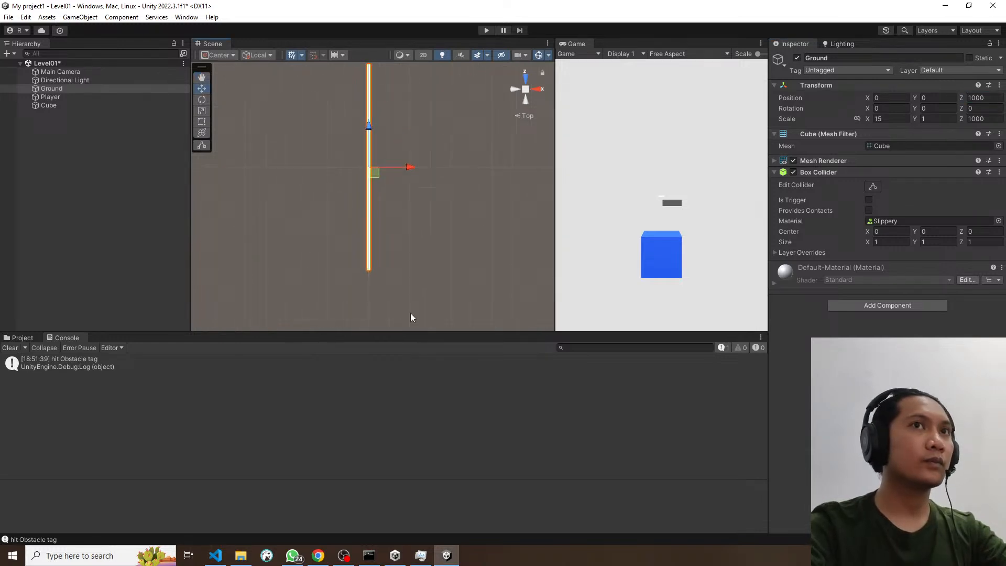
Step: Set the Ground's Z position to 500
left_click(978, 98)
type("500")
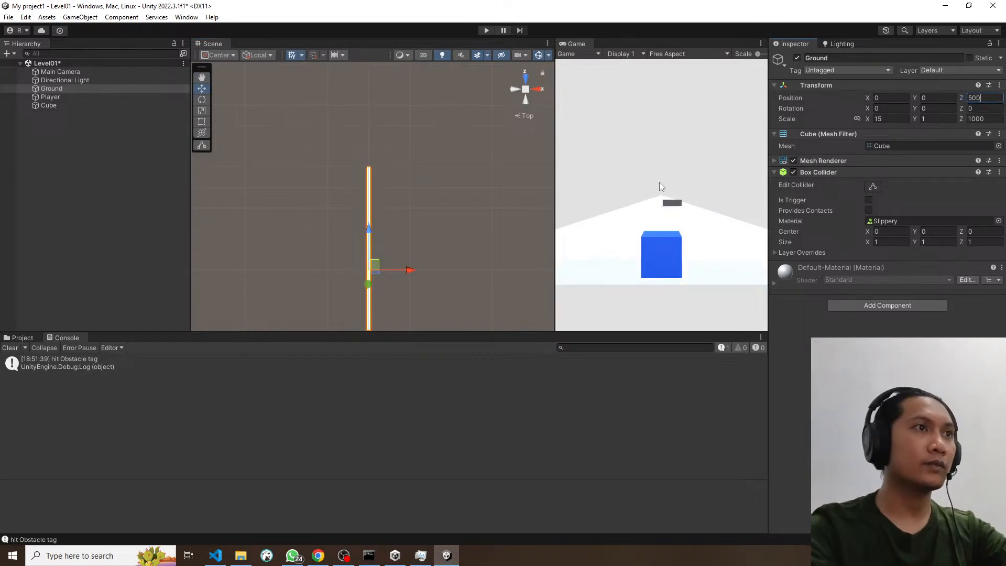
scroll(444, 271, "down", 2)
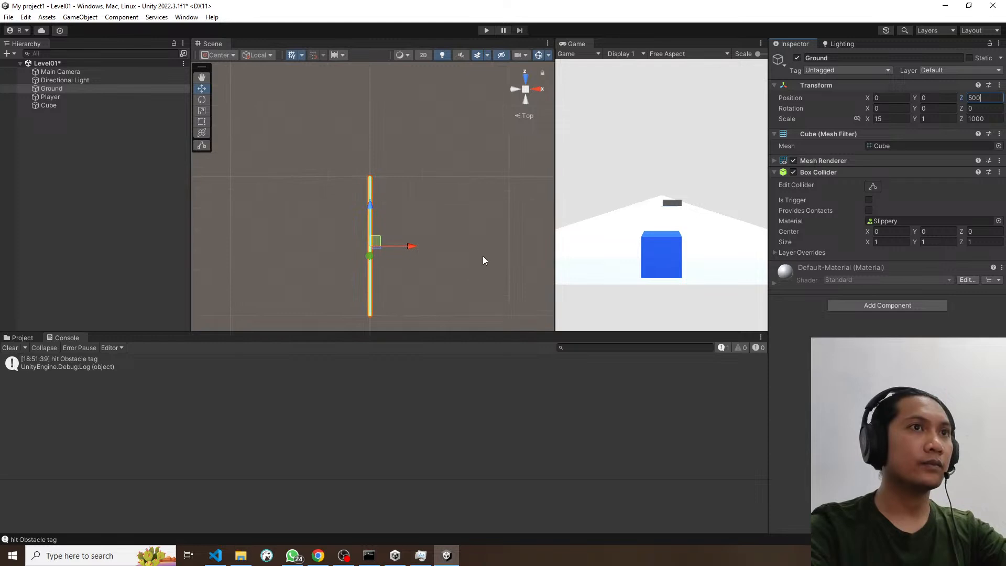
Step: Select the Player and check where it sits relative to the Ground's near end in the top view
left_click(50, 97)
scroll(438, 271, "down", 3)
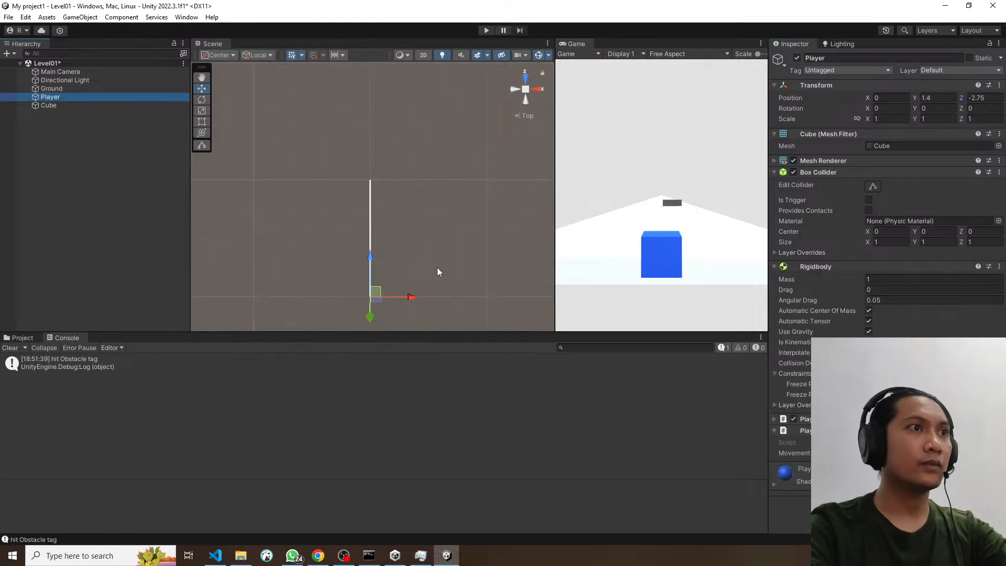
scroll(400, 311, "up", 3)
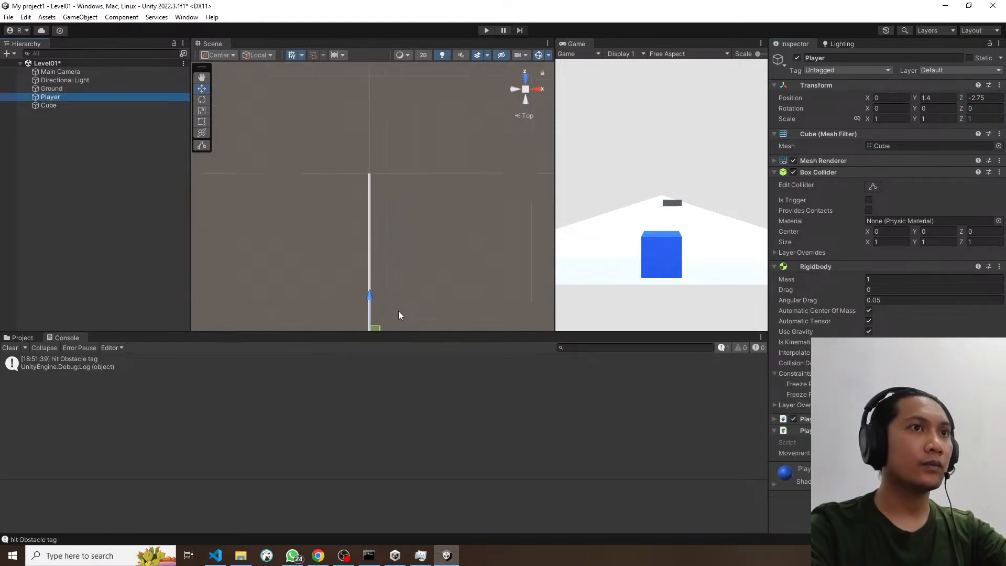
scroll(398, 315, "down", 2)
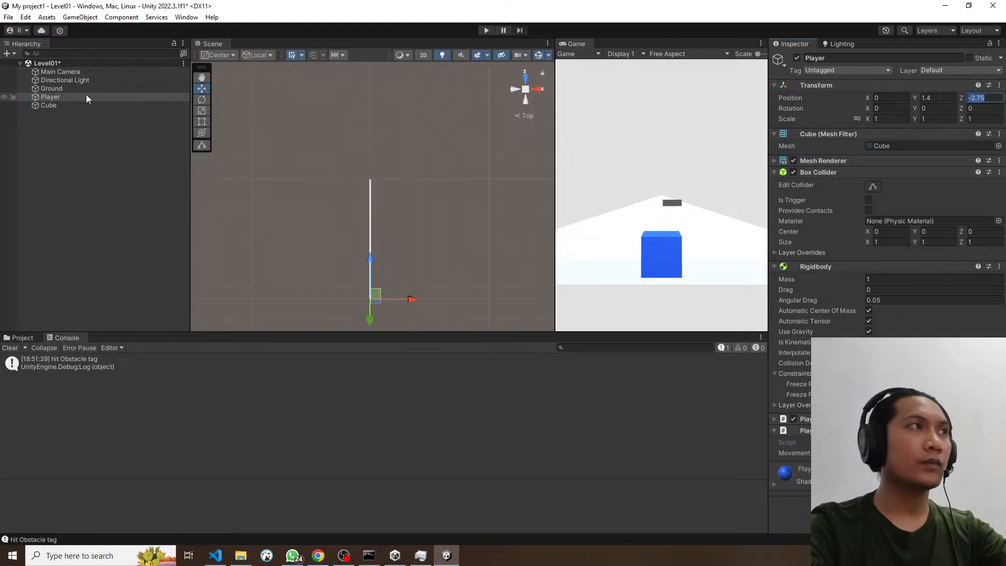
Step: Set the Ground's Z position to 490
left_click(43, 83)
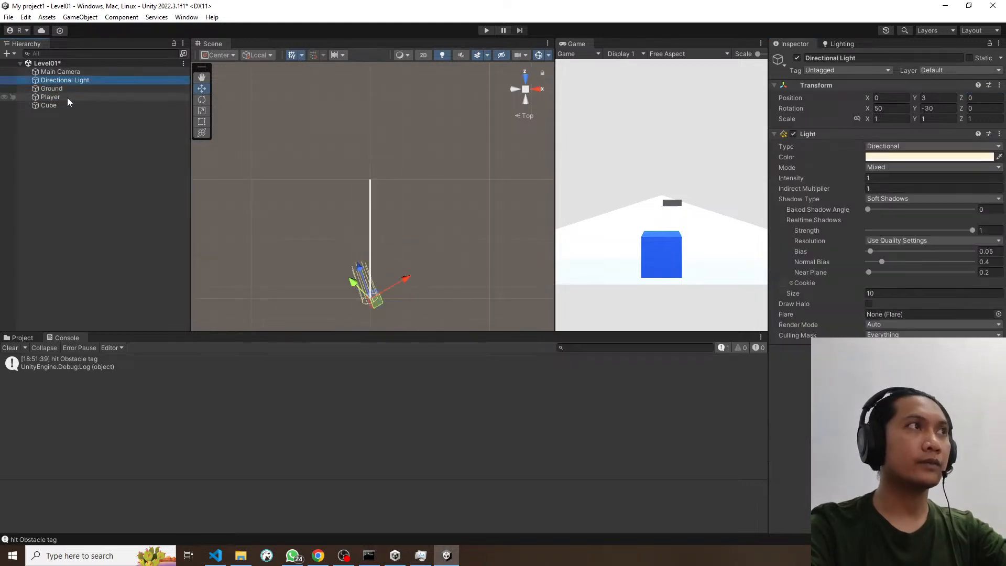
left_click(51, 89)
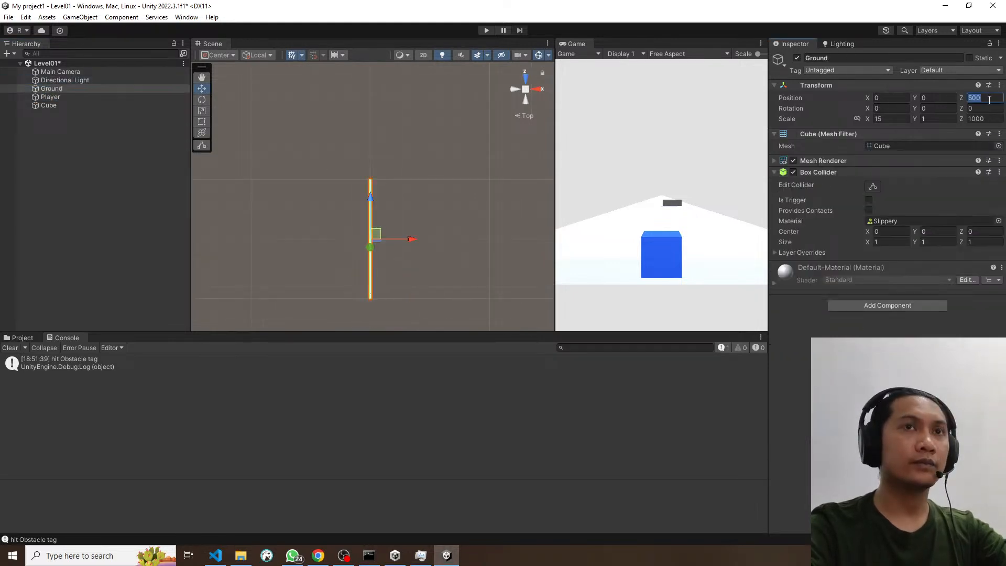
left_click(984, 98)
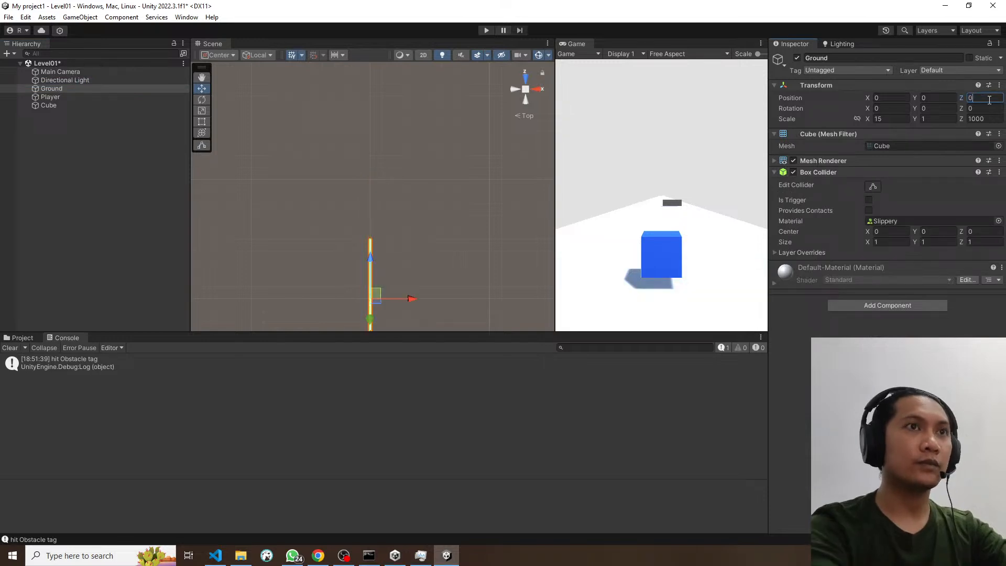
type("1000")
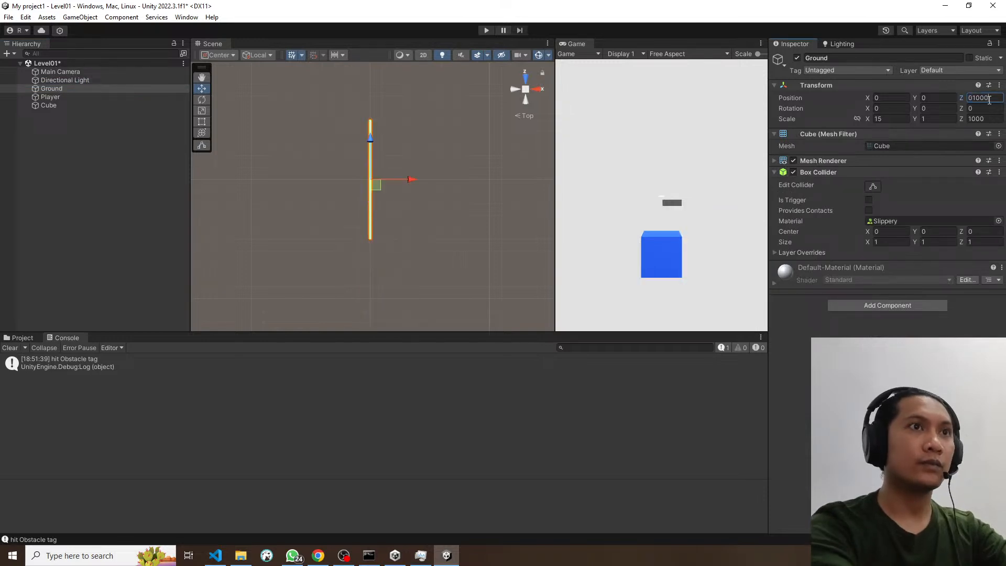
key("BackSpace")
key("BackSpace")
key("BackSpace")
key("BackSpace")
key("BackSpace")
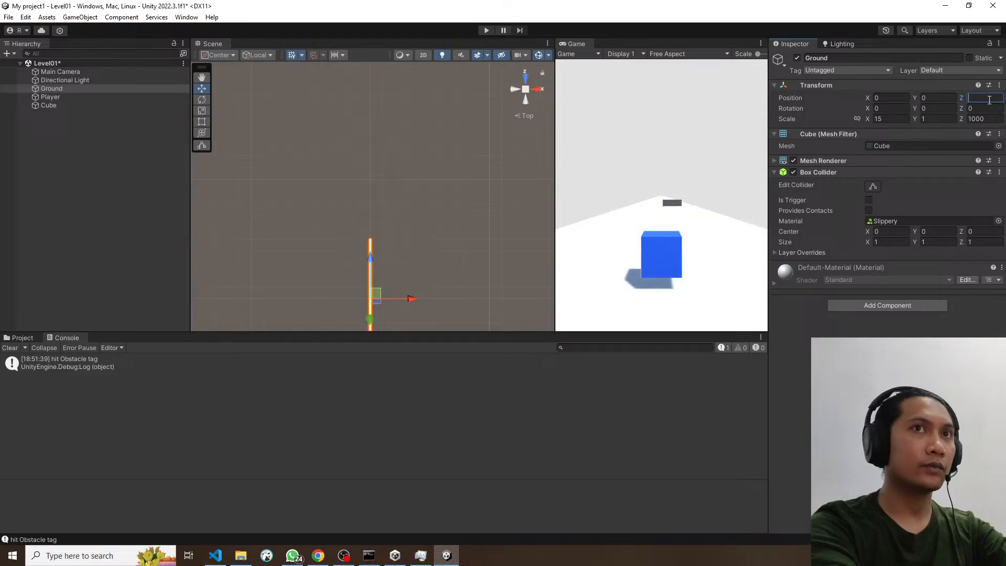
type("490")
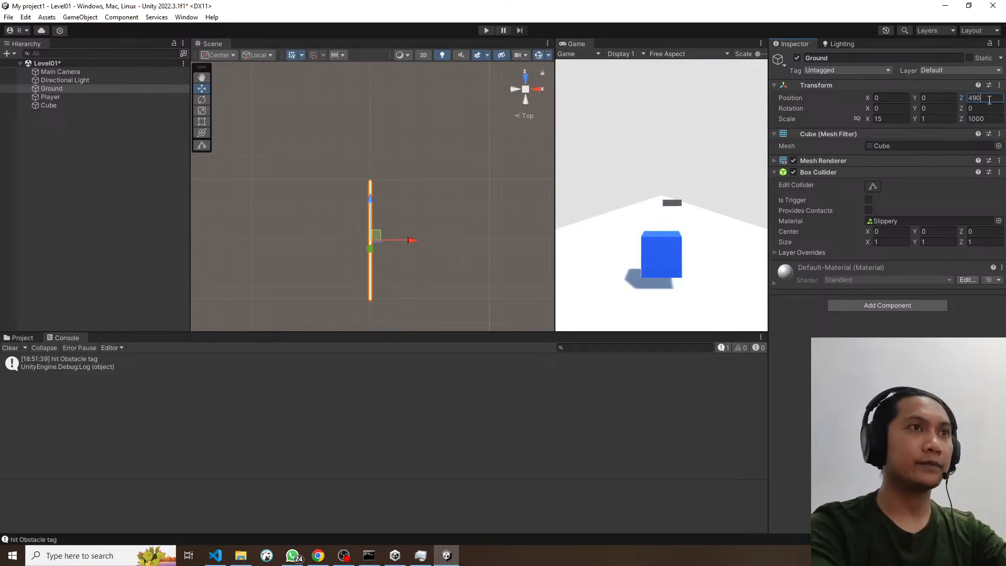
Step: Select the Player and examine its placement near the start of the Ground in the top view
left_click(52, 96)
scroll(350, 313, "up", 2)
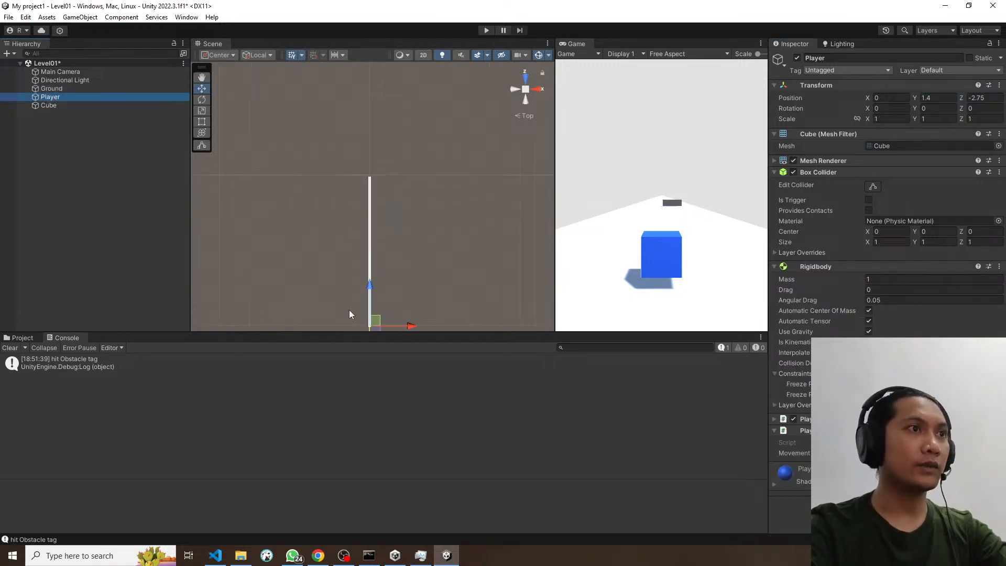
middle_click_drag(349, 309, 450, 242)
middle_click_drag(528, 234, 405, 251)
scroll(404, 251, "up", 1)
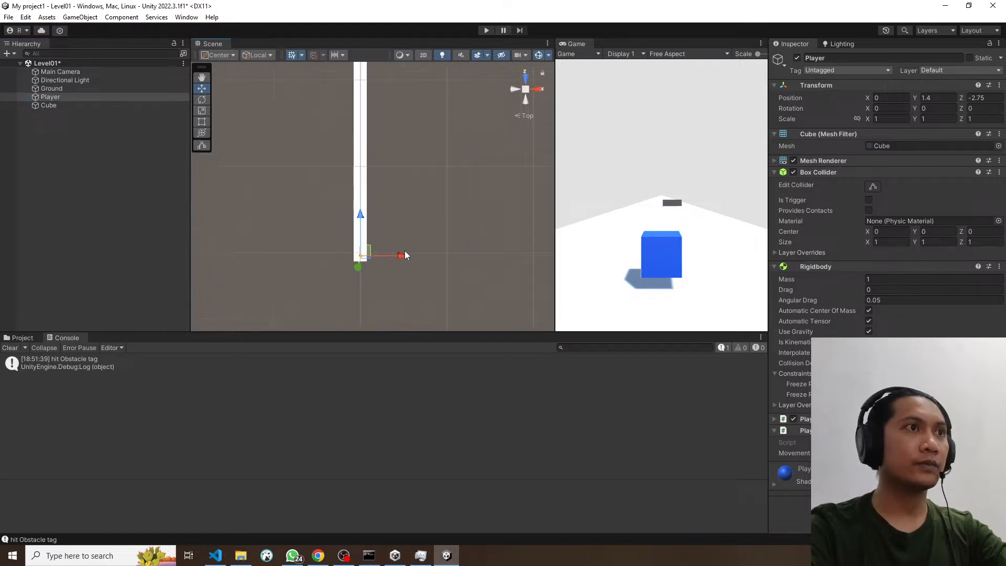
scroll(397, 293, "up", 2)
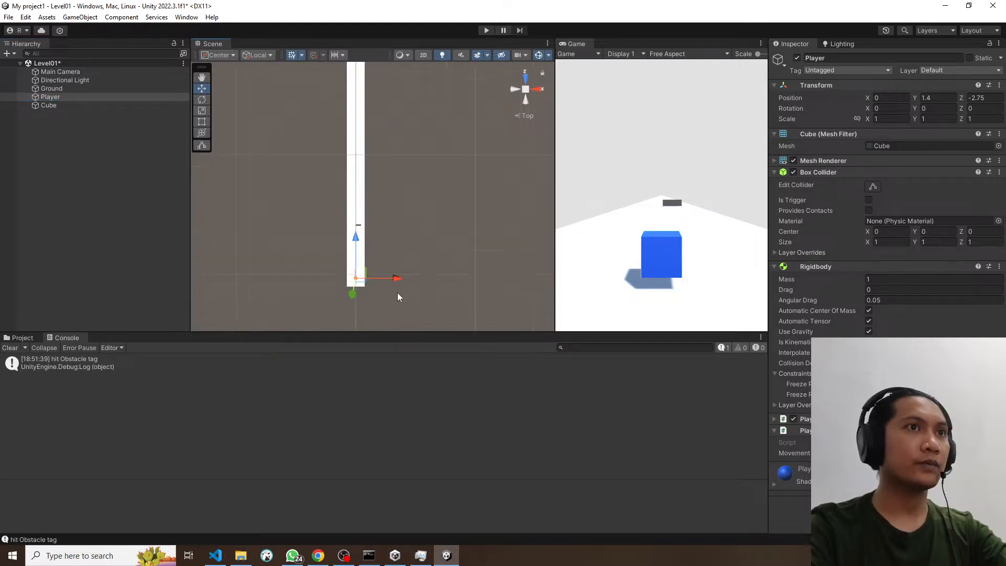
middle_click_drag(386, 297, 398, 264)
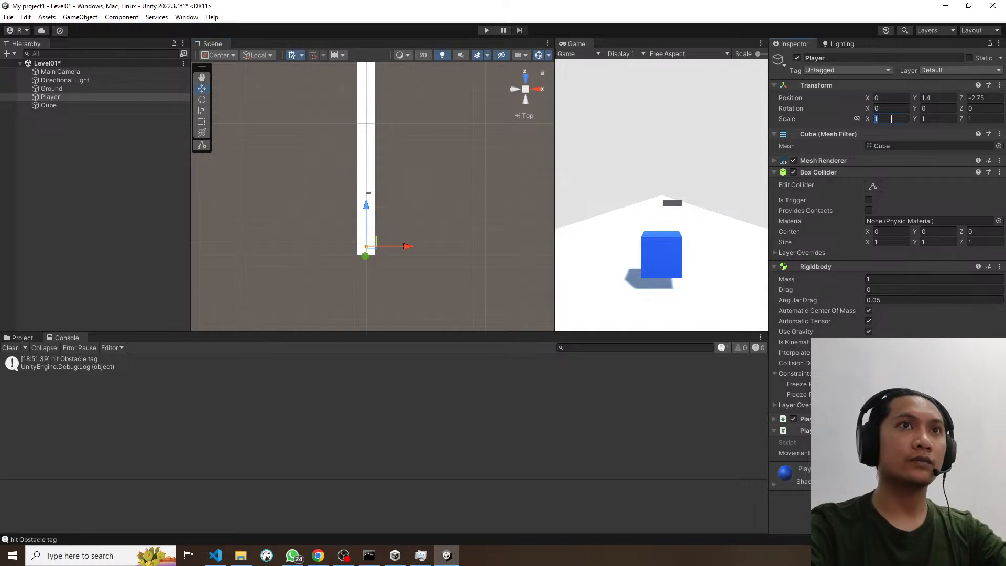
Step: Try an X scale of 25 for the Ground
left_click(889, 119)
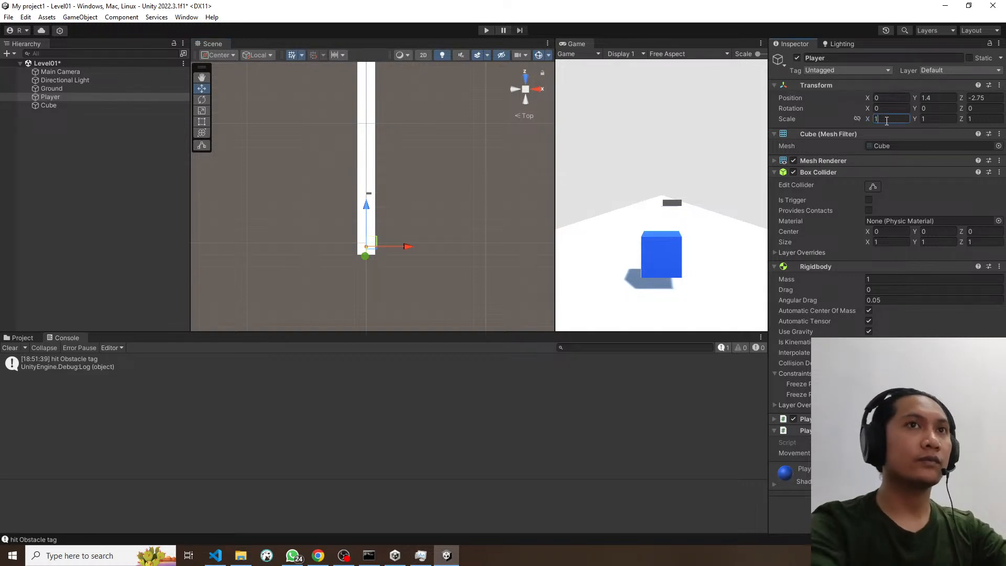
left_click(69, 88)
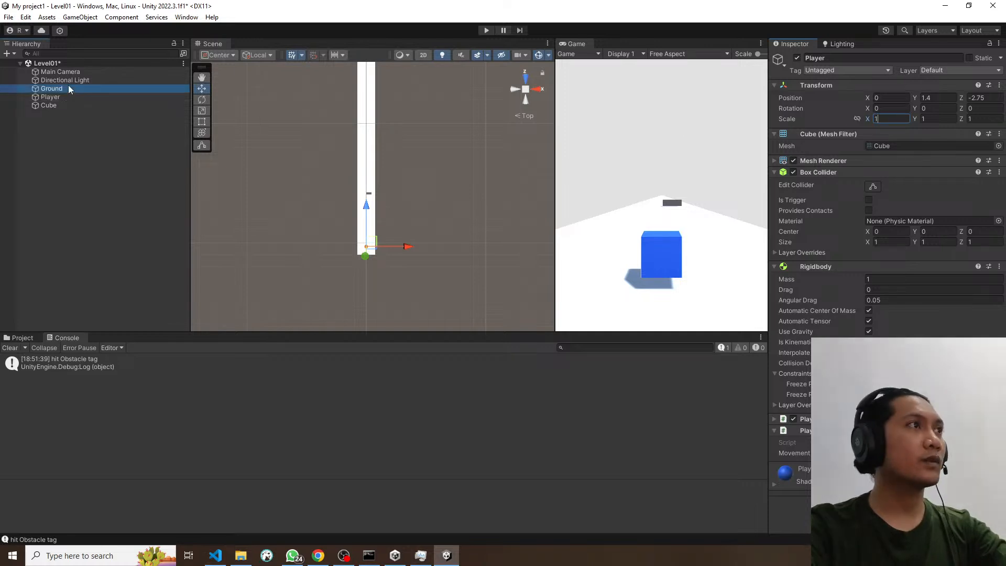
left_click(890, 119)
type("25")
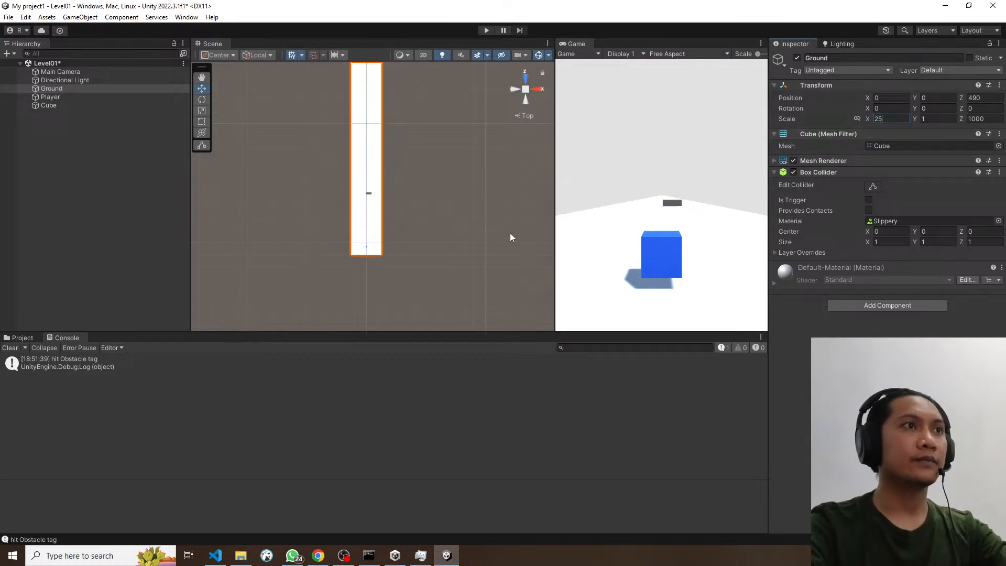
scroll(375, 253, "down", 1)
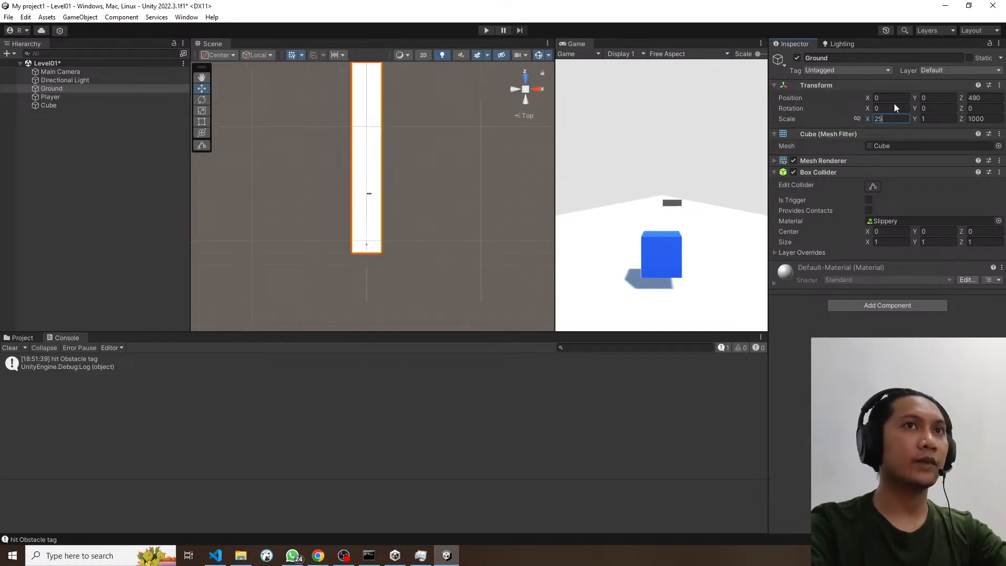
Step: Set the Ground's X scale to 20 and check its width against the Player and the obstacle in the top view
key("BackSpace")
type("0")
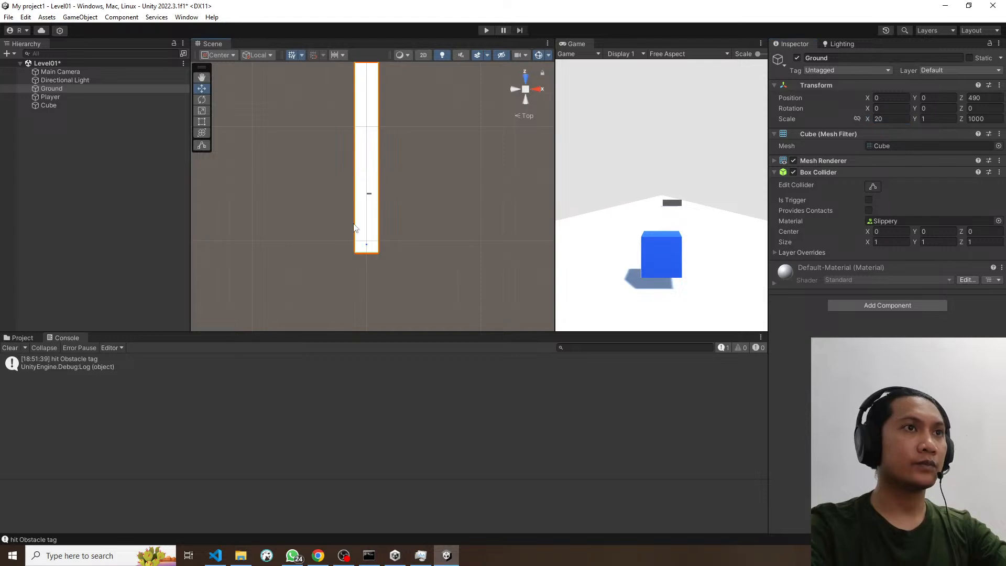
left_click(363, 227)
scroll(411, 229, "down", 1)
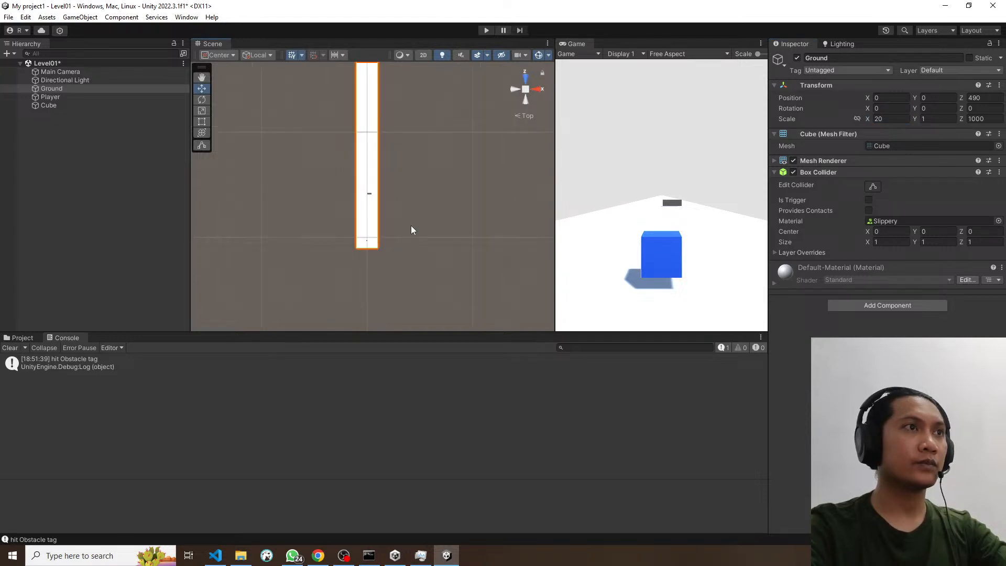
scroll(406, 199, "down", 4)
middle_click_drag(397, 158, 411, 183)
scroll(389, 256, "up", 1)
scroll(431, 208, "up", 10)
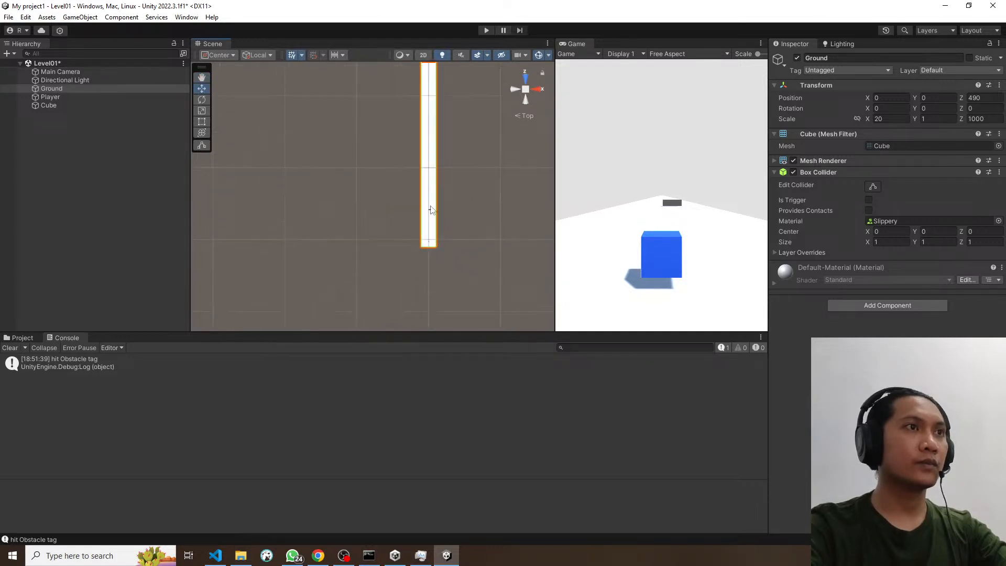
scroll(482, 222, "up", 4)
middle_click_drag(482, 222, 402, 270)
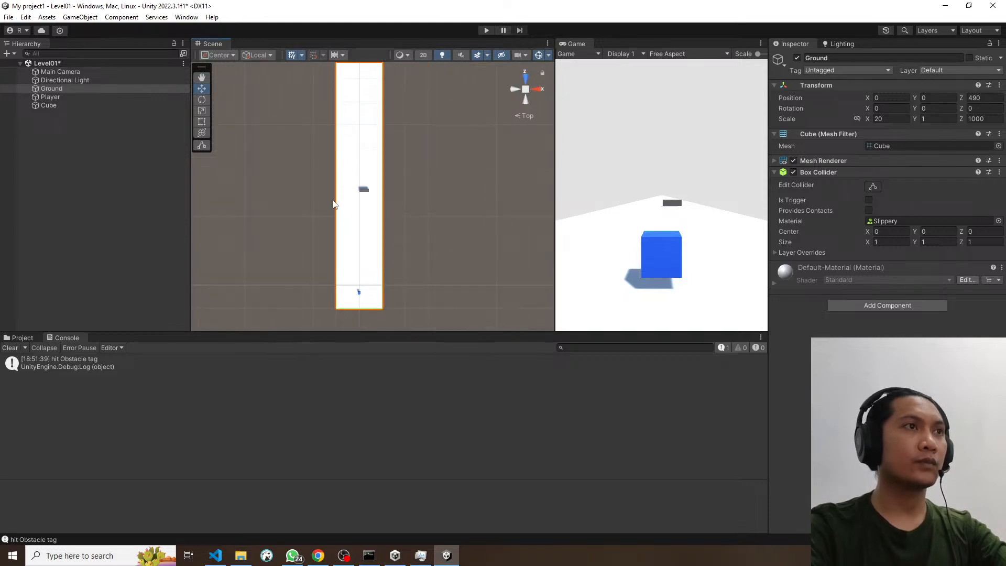
scroll(388, 183, "down", 1)
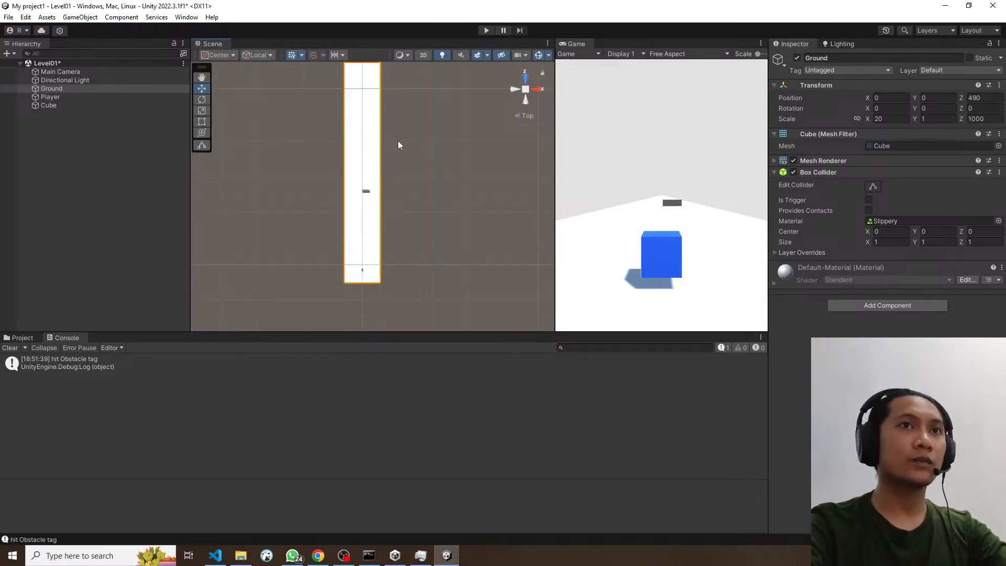
Step: Add a new layer named Environment as User Layer 6
left_click(958, 71)
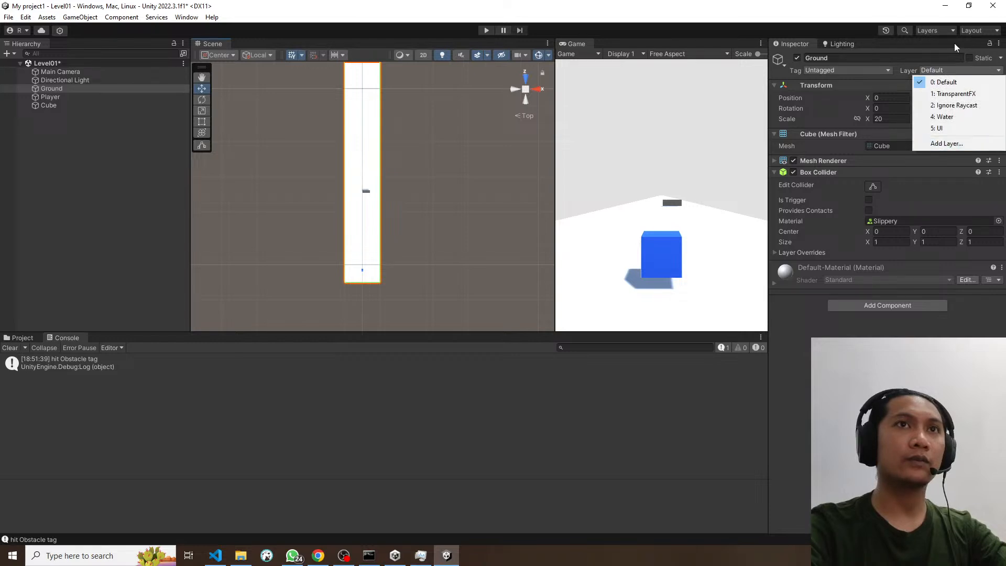
left_click(946, 144)
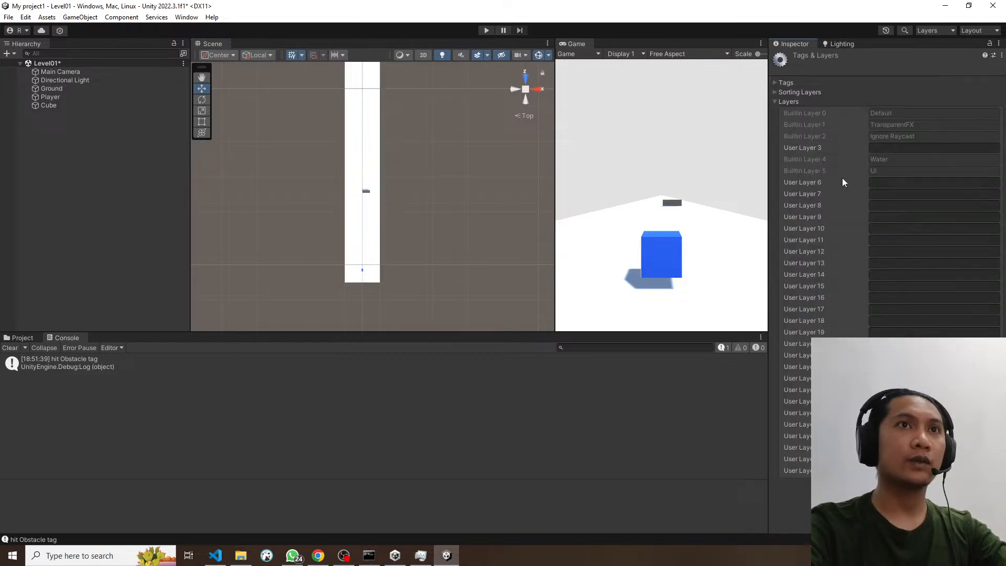
left_click(881, 185)
type("Environment")
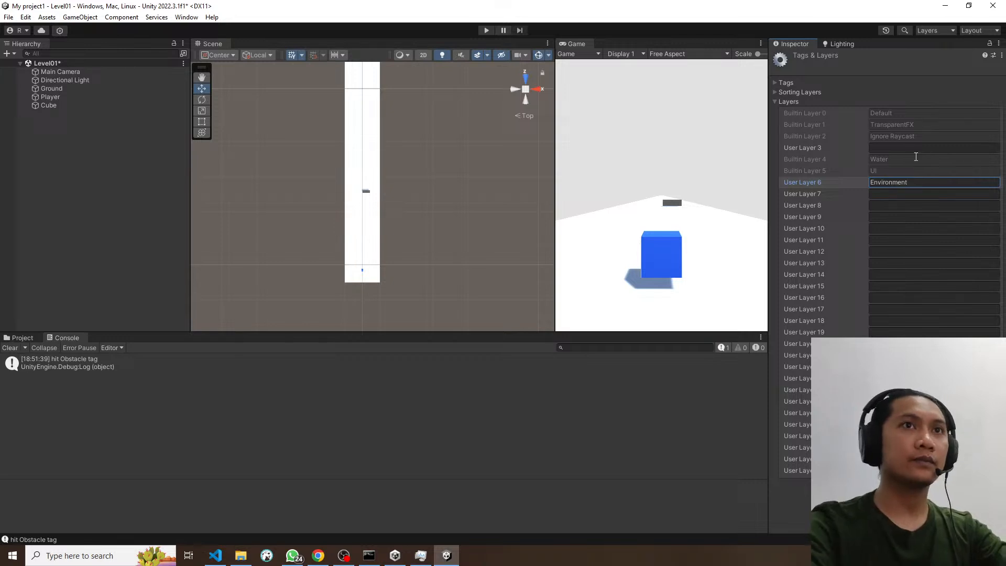
Step: Expand the project's tags and sorting layers and review them together with the layers
left_click(782, 101)
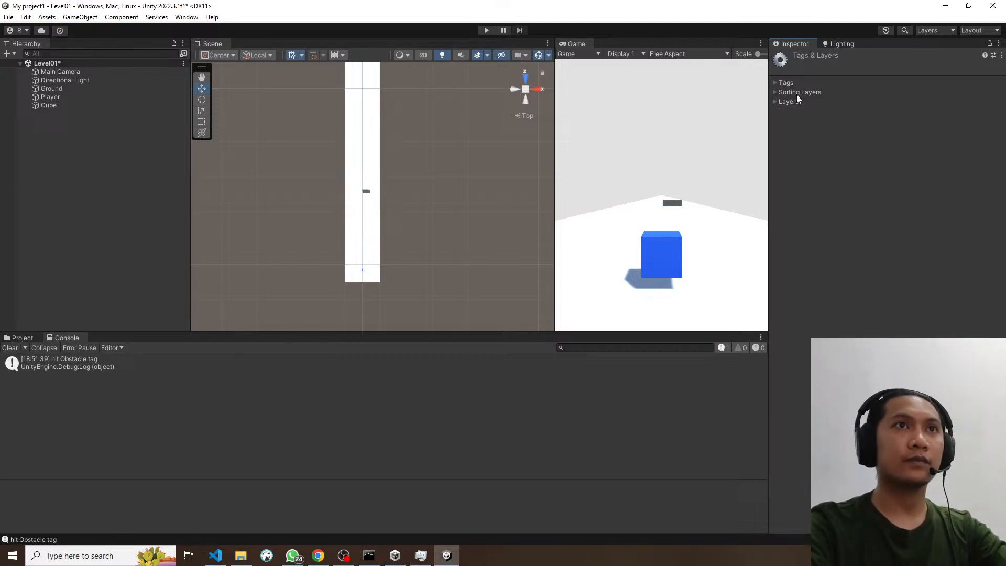
left_click(789, 102)
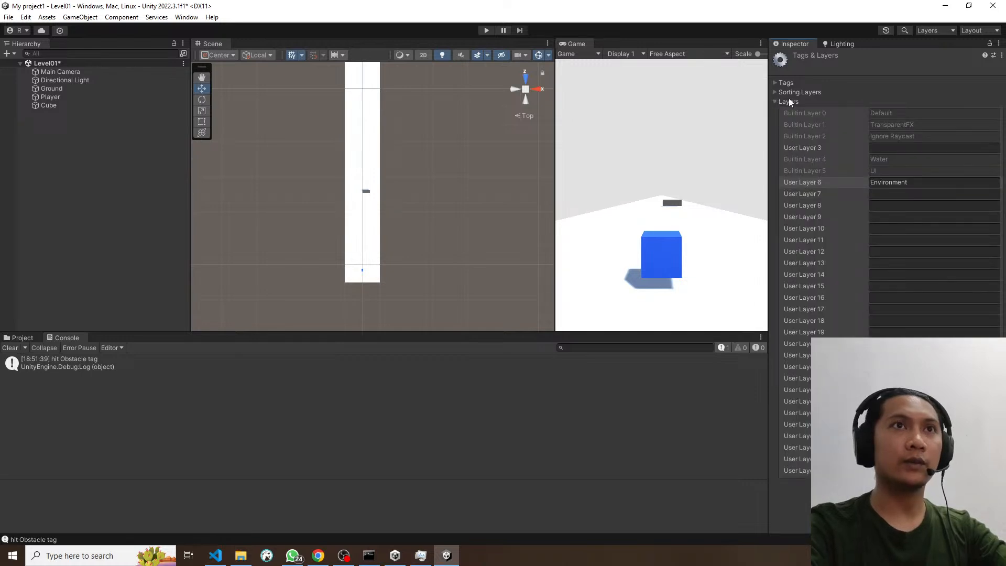
left_click(775, 92)
left_click(777, 83)
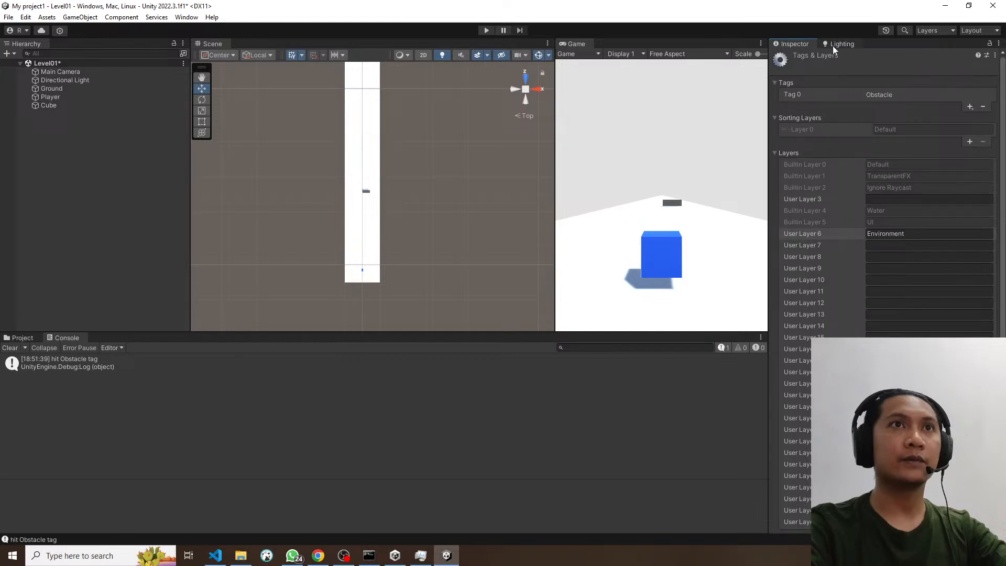
Step: Assign the Ground to the Environment layer
left_click(50, 89)
left_click(967, 71)
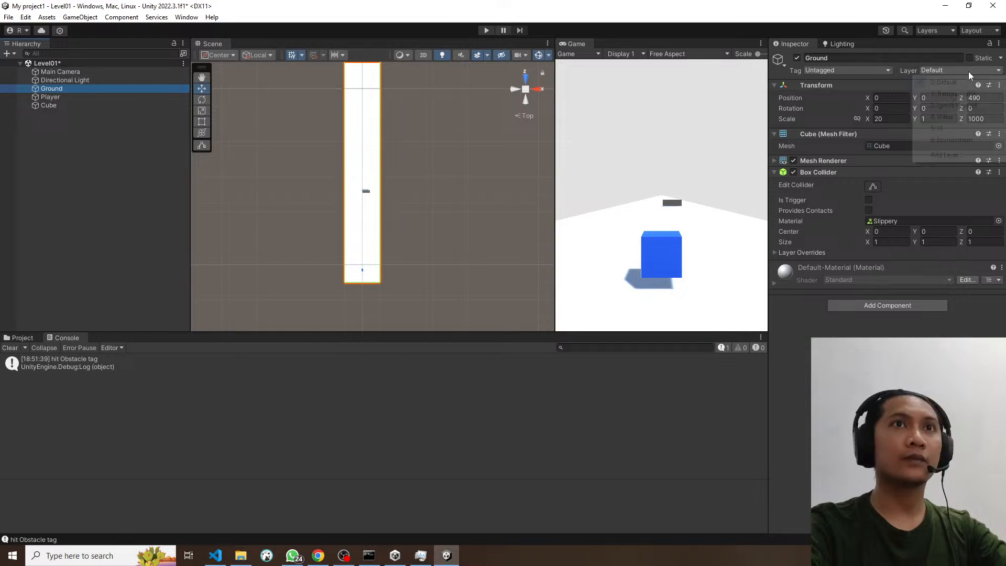
left_click(953, 140)
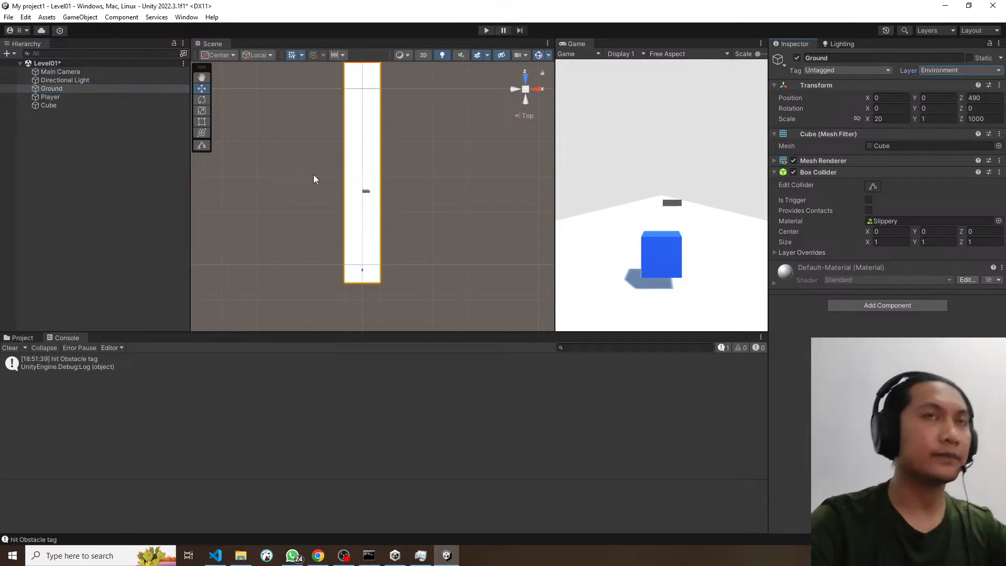
Step: Test selecting the obstacle Cube and the Ground in the scene, and clear the selection
left_click(369, 192)
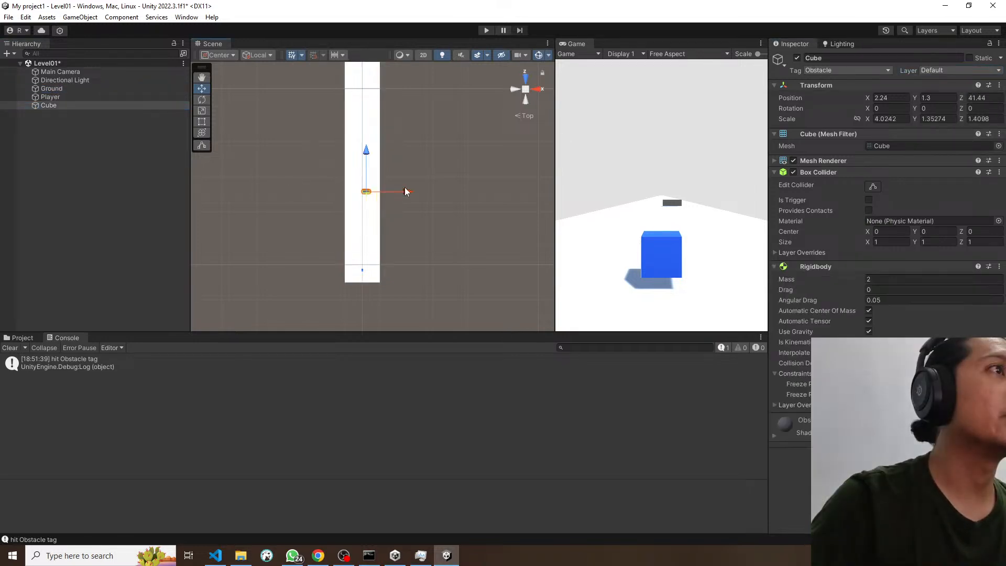
left_click_drag(437, 124, 317, 297)
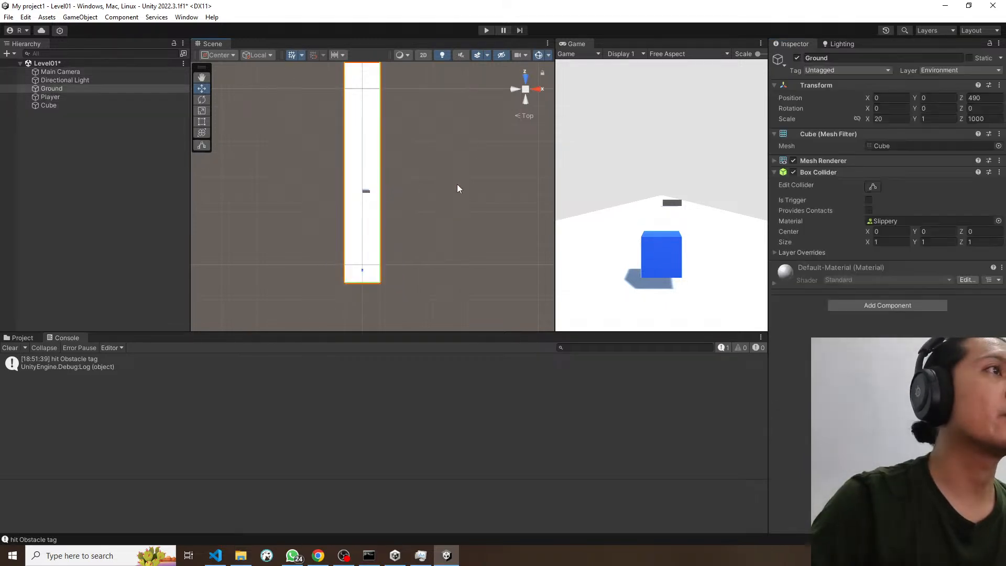
left_click(366, 191)
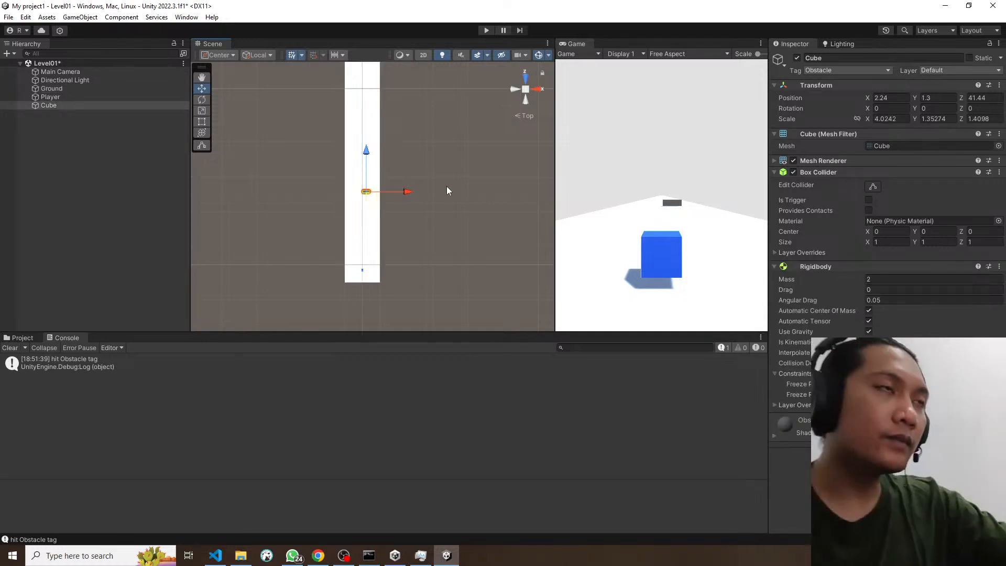
left_click(446, 186)
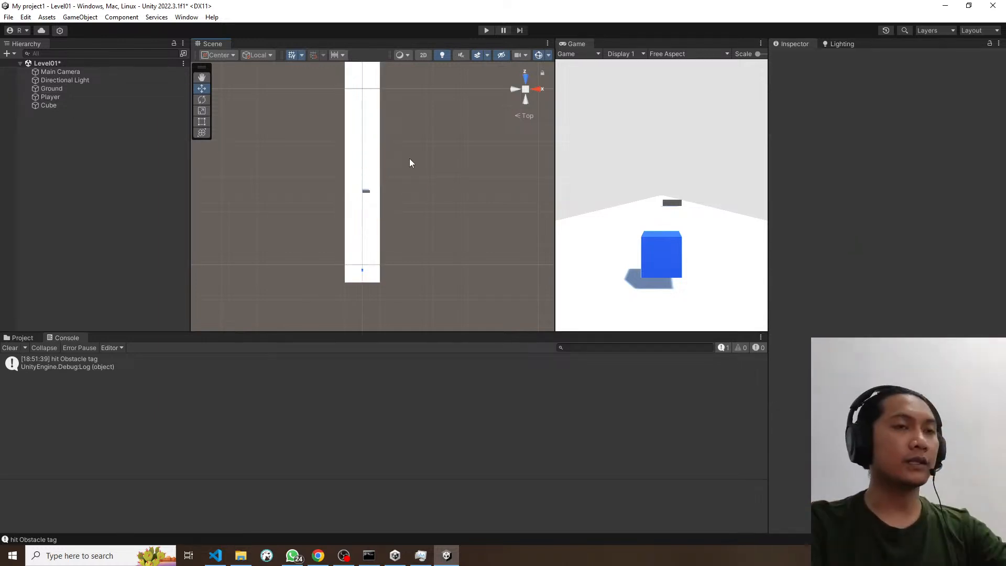
Step: Check the tutorial video in the browser, return to Unity, and rename the Cube object as Obstacle
key("alt+Tab")
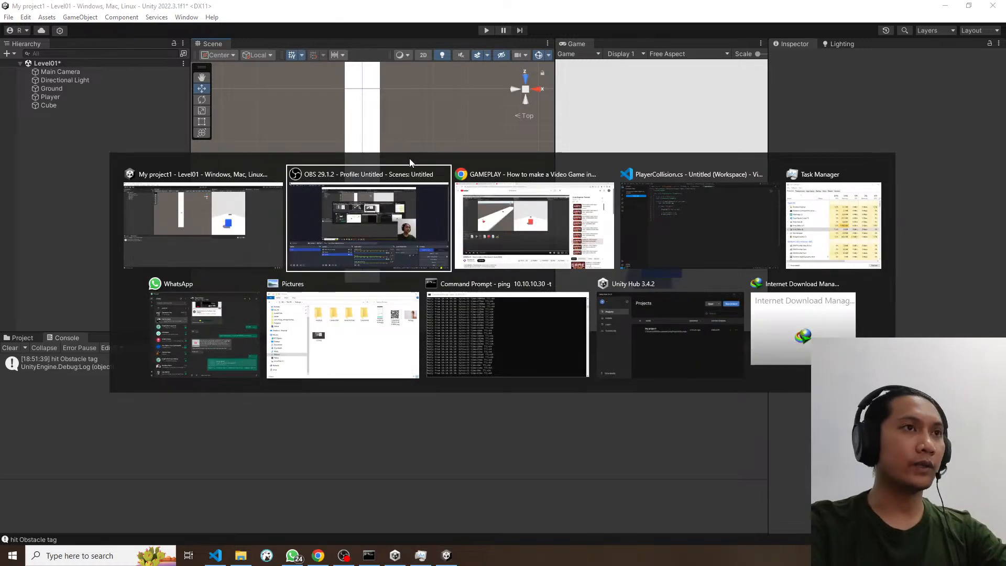
key("Tab")
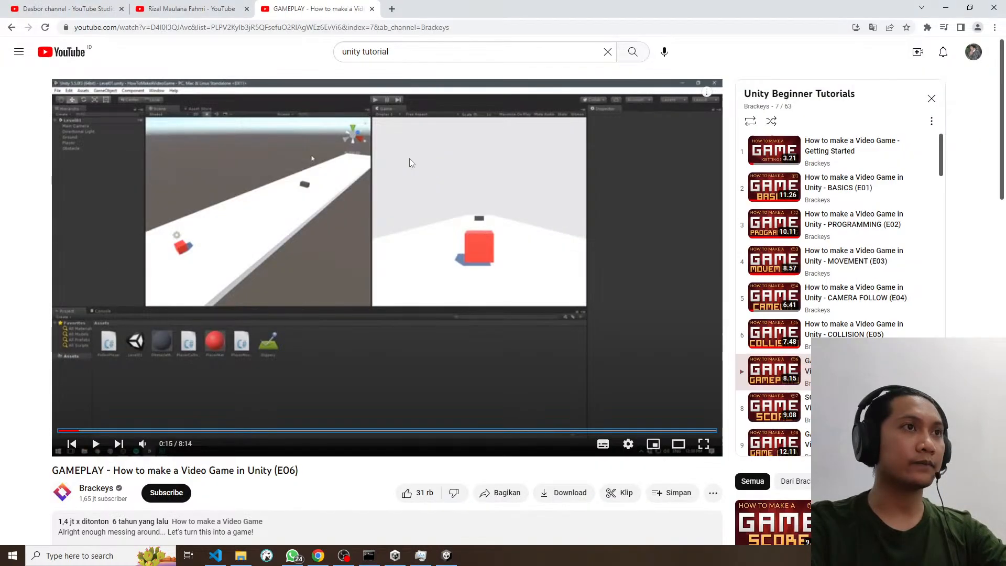
key("alt+Tab")
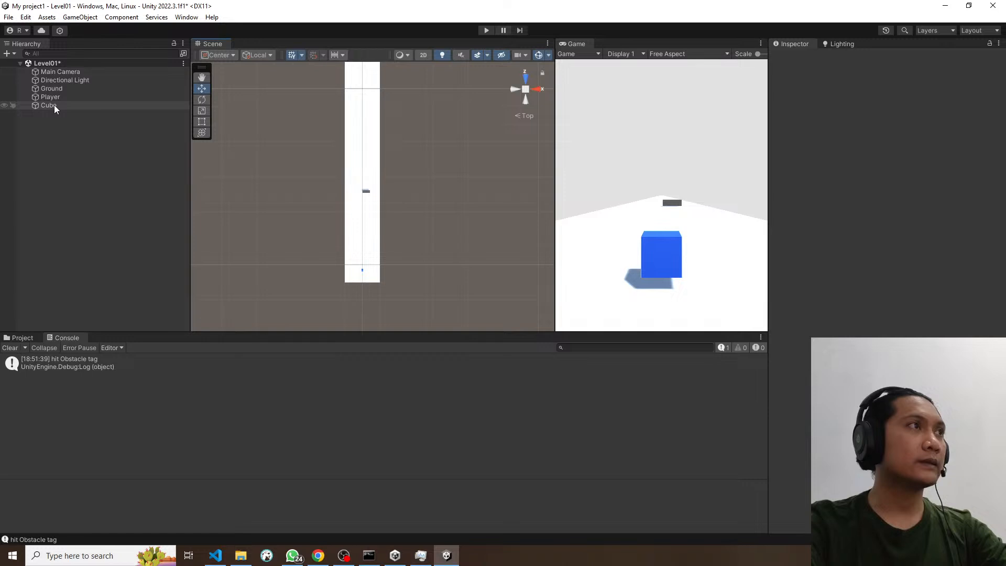
right_click(55, 106)
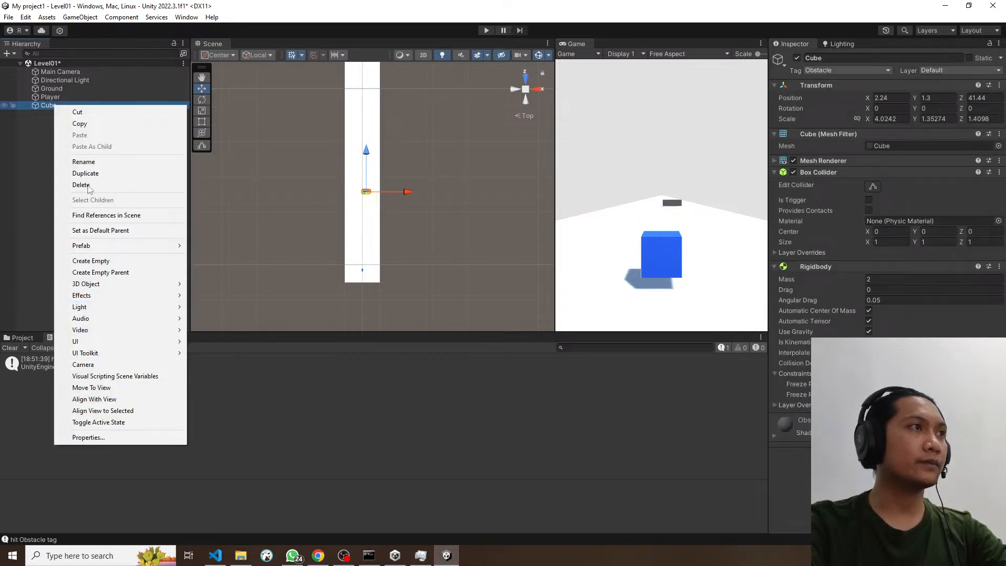
left_click(99, 162)
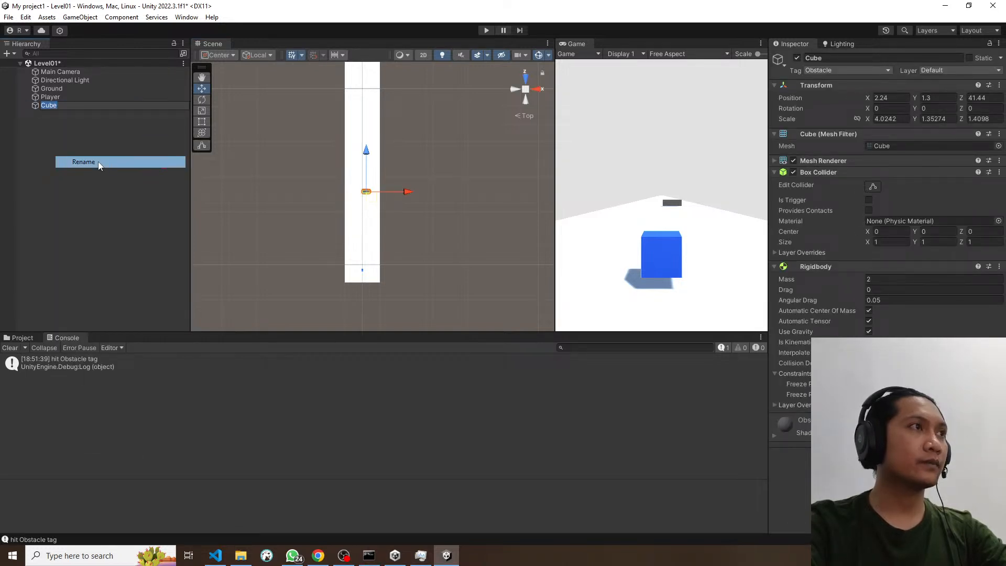
type("Obstacle")
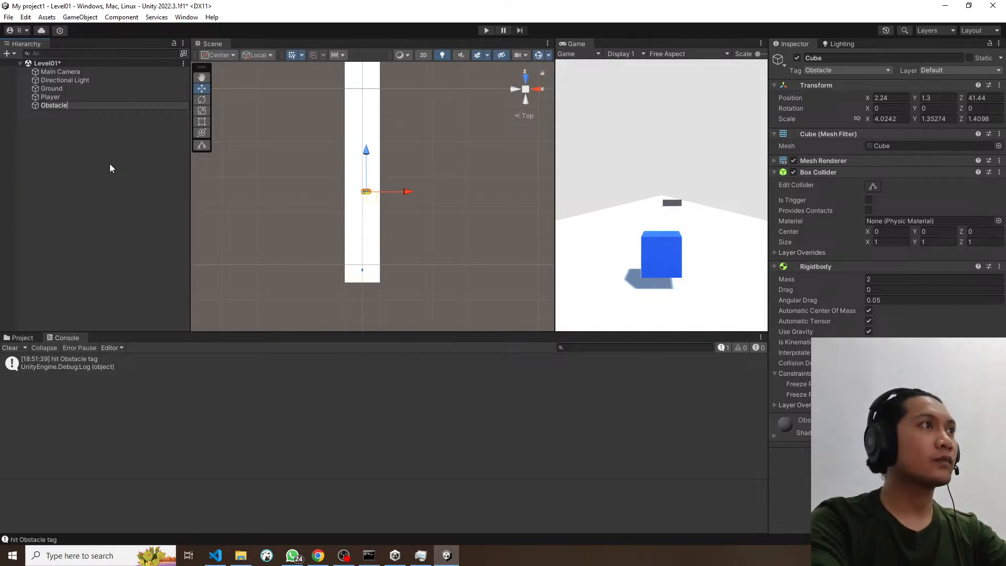
key("Return")
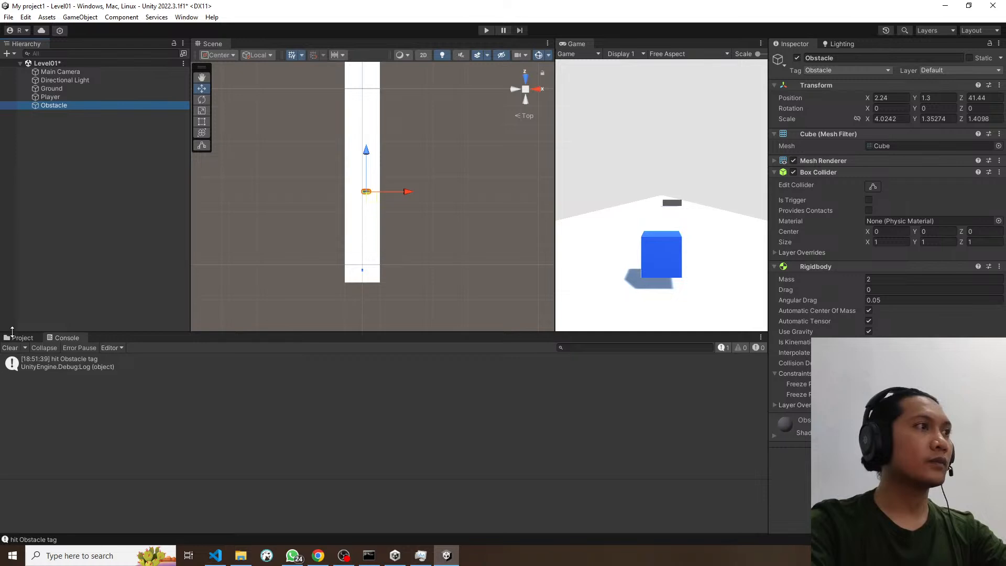
Step: Create a prefab from the Obstacle object in the project's Assets folder
left_click(21, 337)
left_click_drag(54, 105, 283, 436)
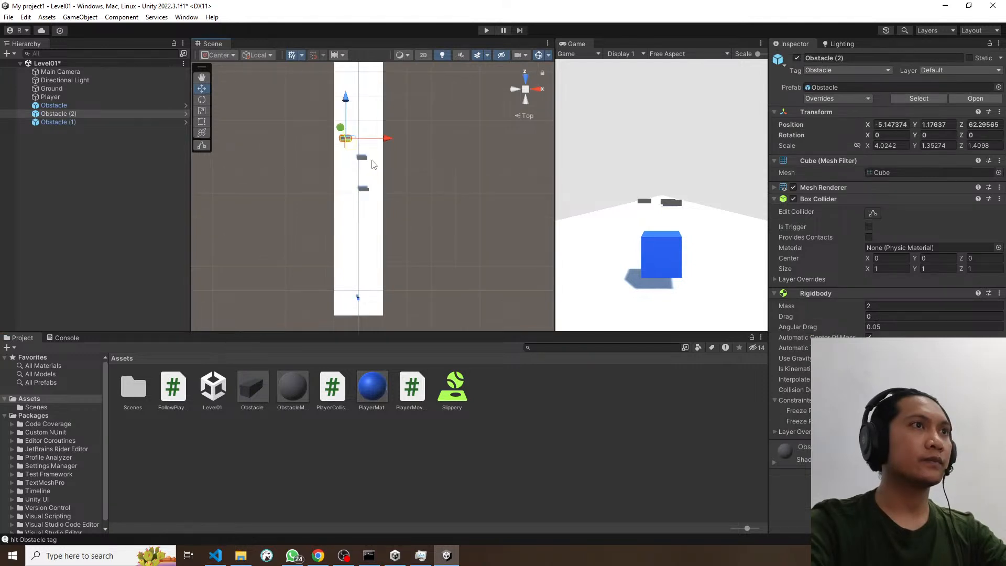
Step: Select the Obstacle prefab asset and set its Z scale to 1.08
left_click(918, 98)
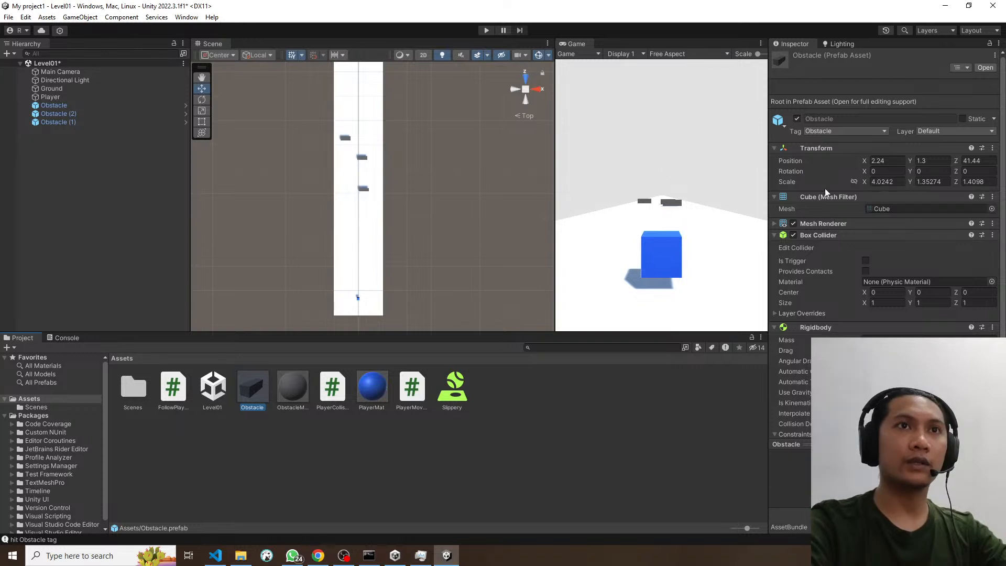
left_click(963, 181)
type("1.88")
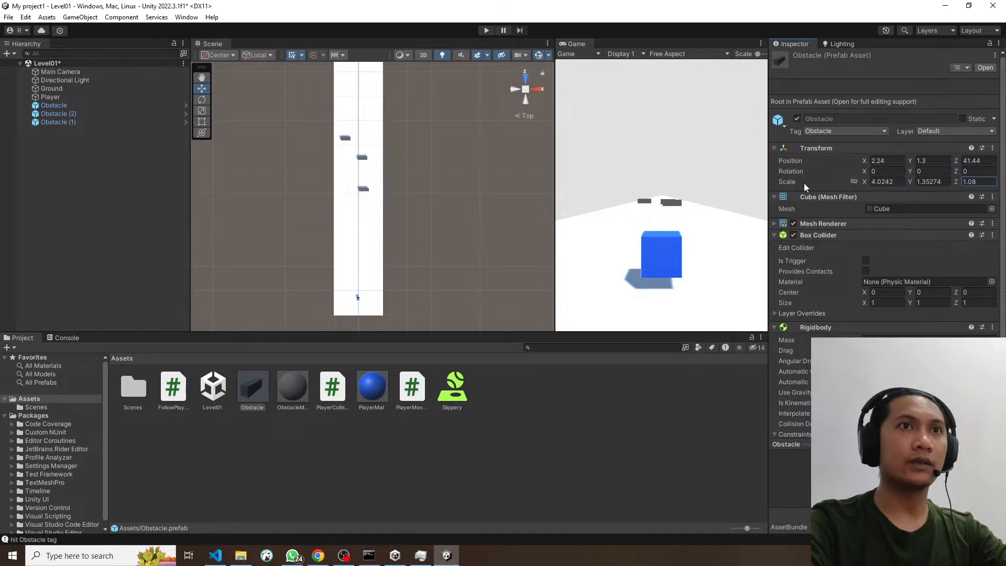
Step: Set the Obstacle prefab's Y scale to 2.01 and its X scale to 2.22
left_click(922, 182)
type("2.02")
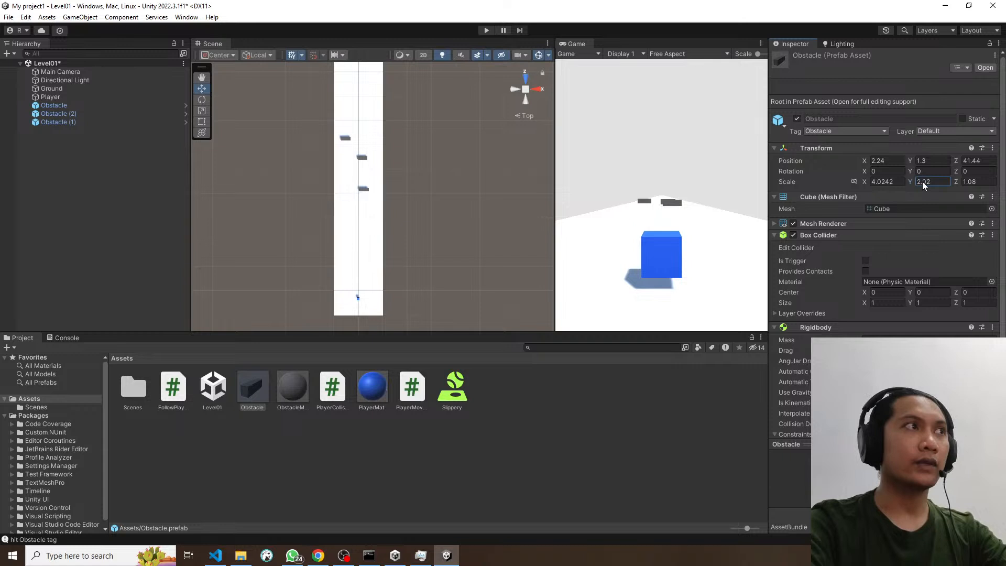
key("BackSpace")
type("1")
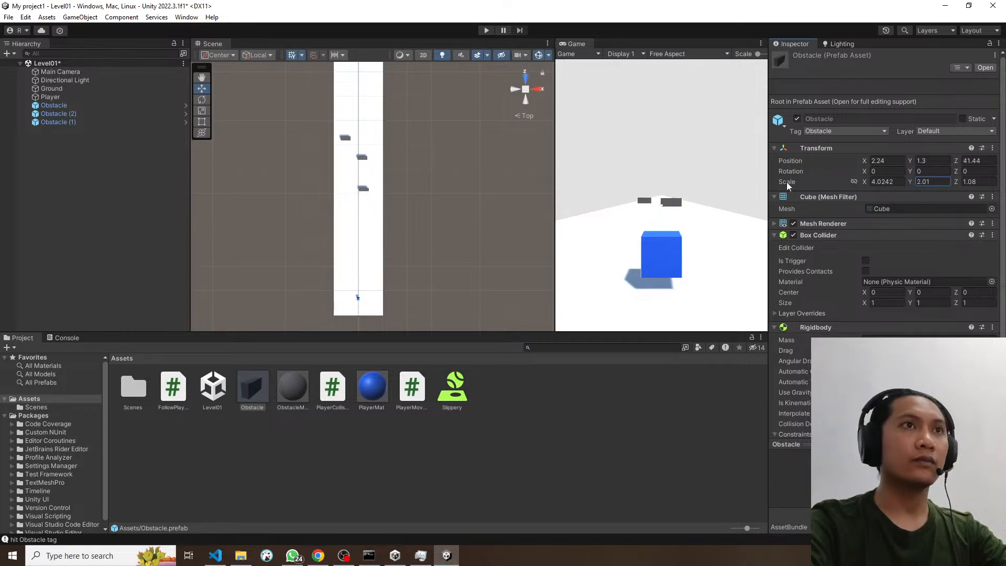
left_click(864, 182)
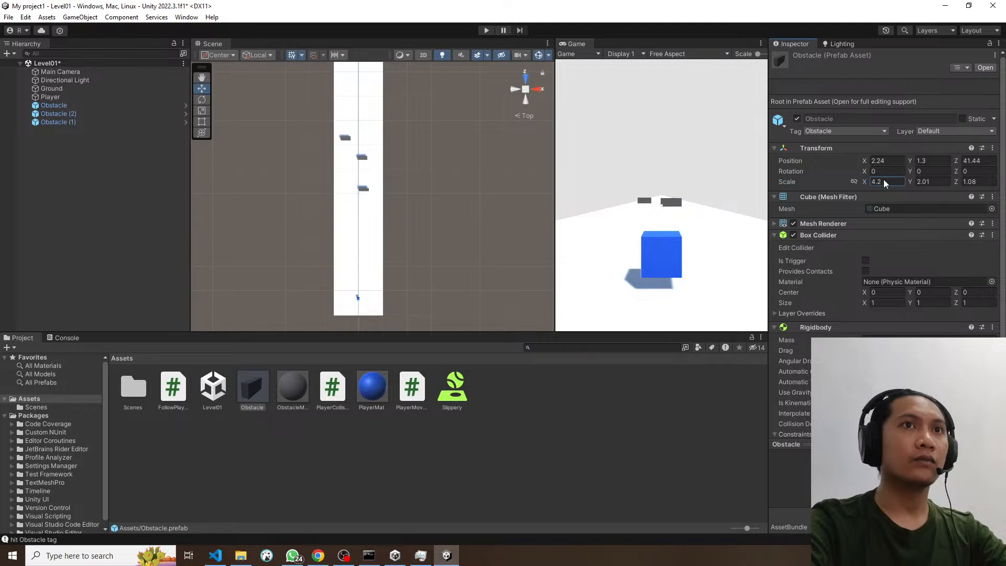
key("BackSpace")
key("BackSpace")
key("BackSpace")
type("2.22")
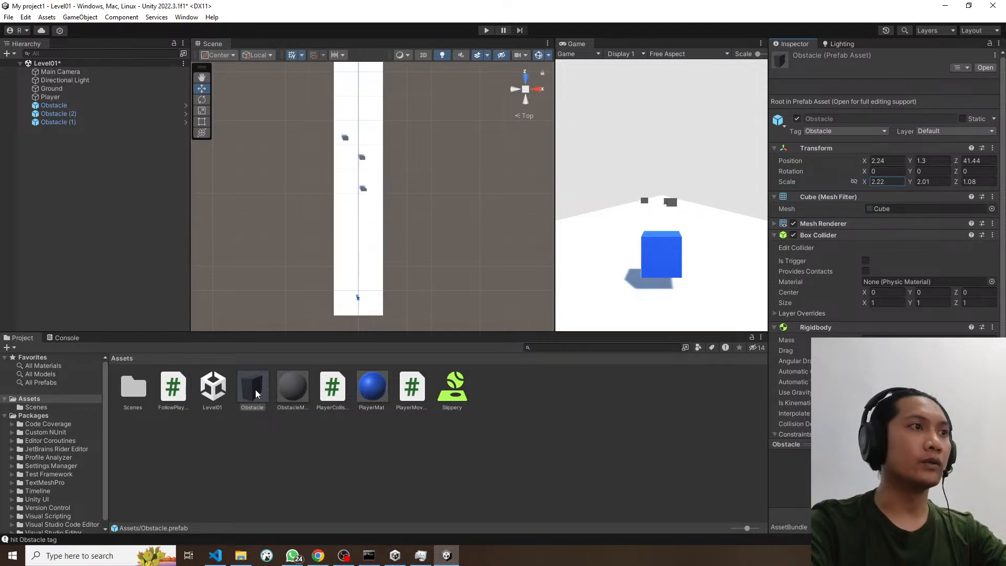
Step: Set the Obstacle prefab's X scale to 3.03 and its Y scale to 2.11
left_click(257, 394)
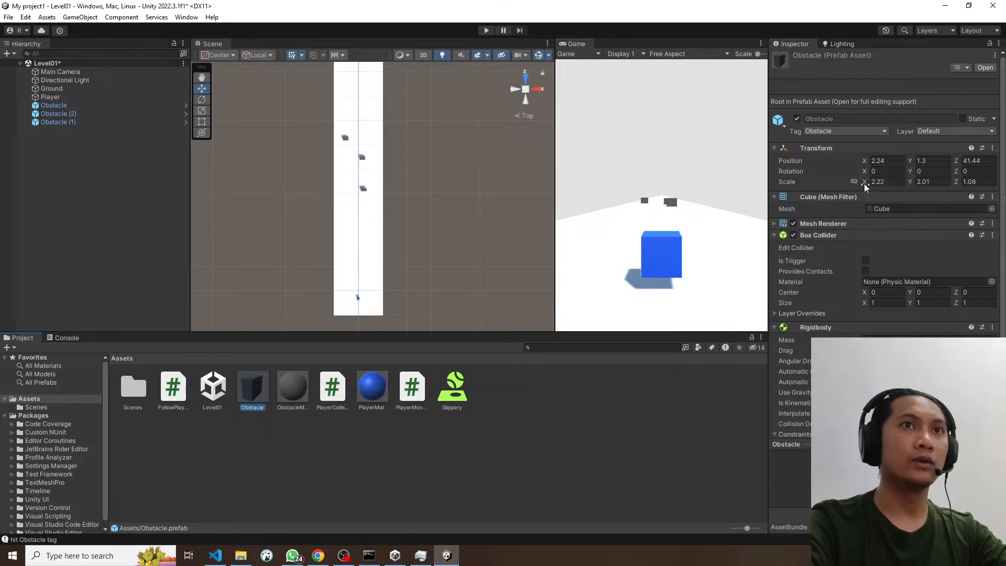
mouse_move(863, 183)
left_mouse_down()
mouse_move(873, 183)
mouse_move(852, 189)
left_mouse_up()
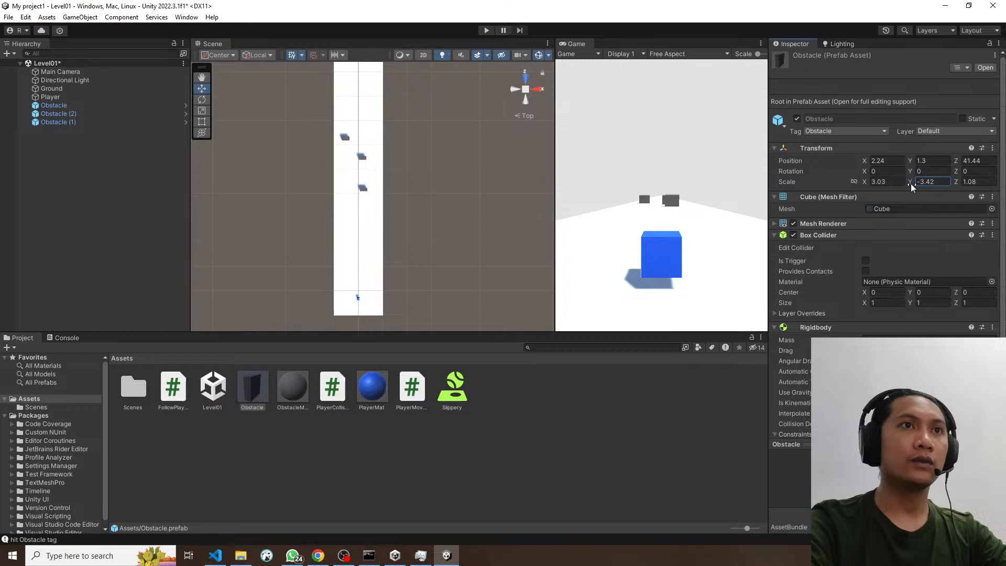
left_click_drag(911, 183, 989, 180)
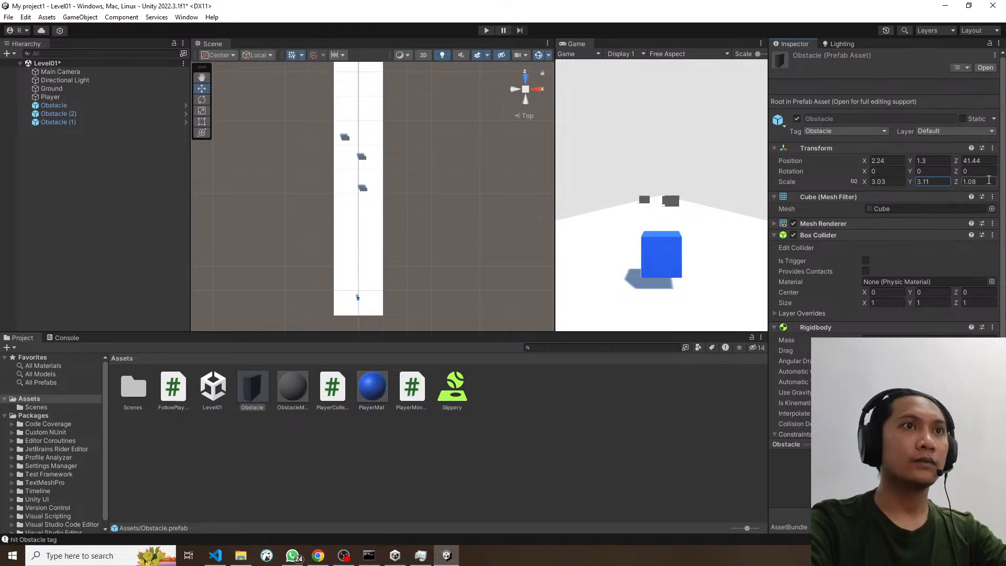
left_click_drag(912, 182, 917, 181)
type("2.11")
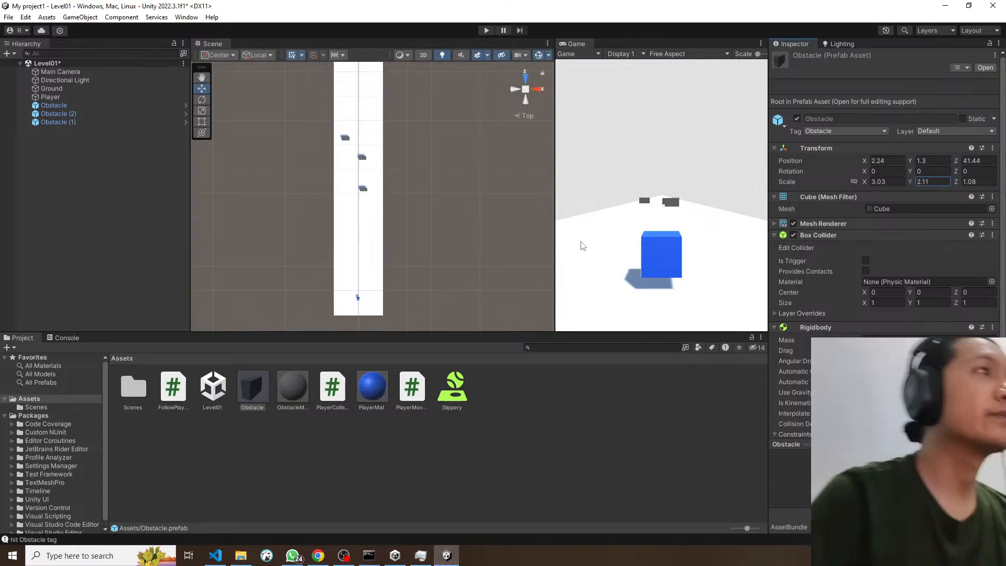
scroll(384, 220, "down", 3)
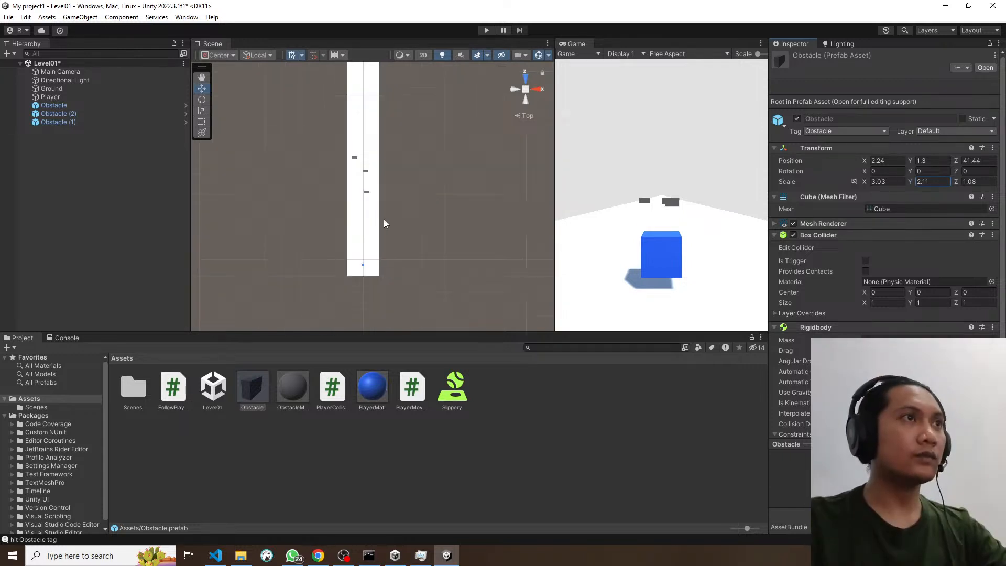
middle_click_drag(384, 219, 425, 262)
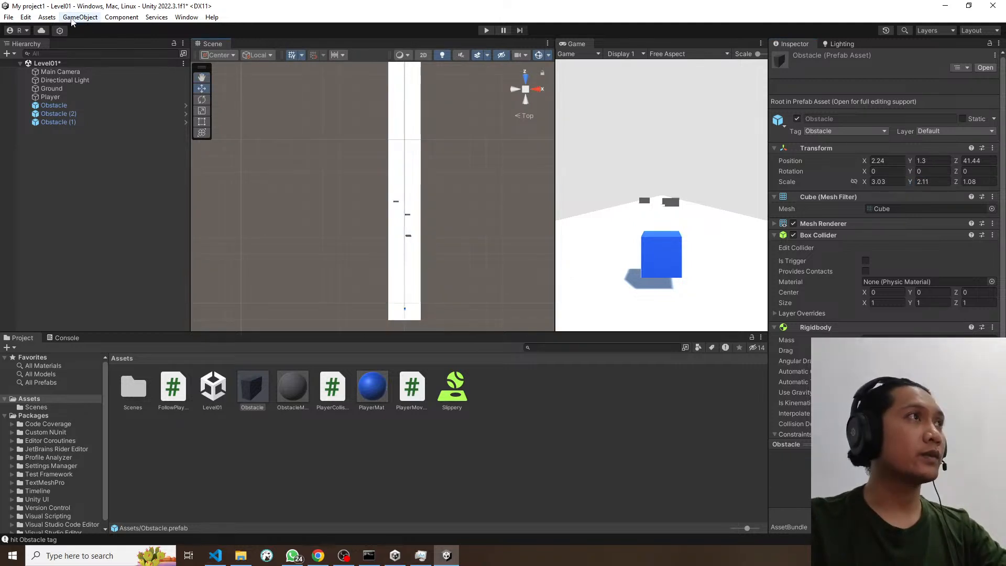
Step: Switch to the tutorial video in the browser, skim ahead to the snap settings part at about 3:23, and pause it
key("alt+Tab")
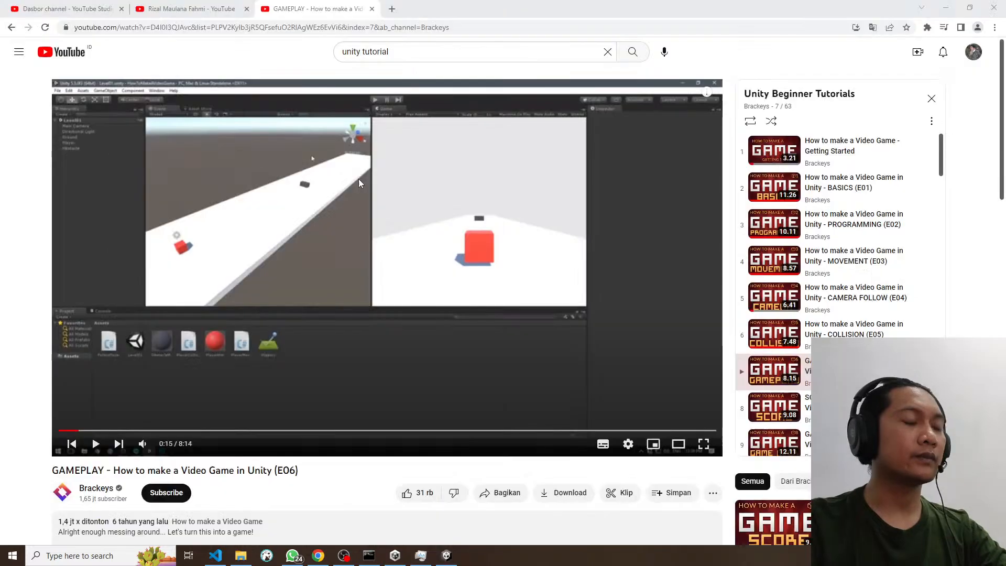
left_click(316, 371)
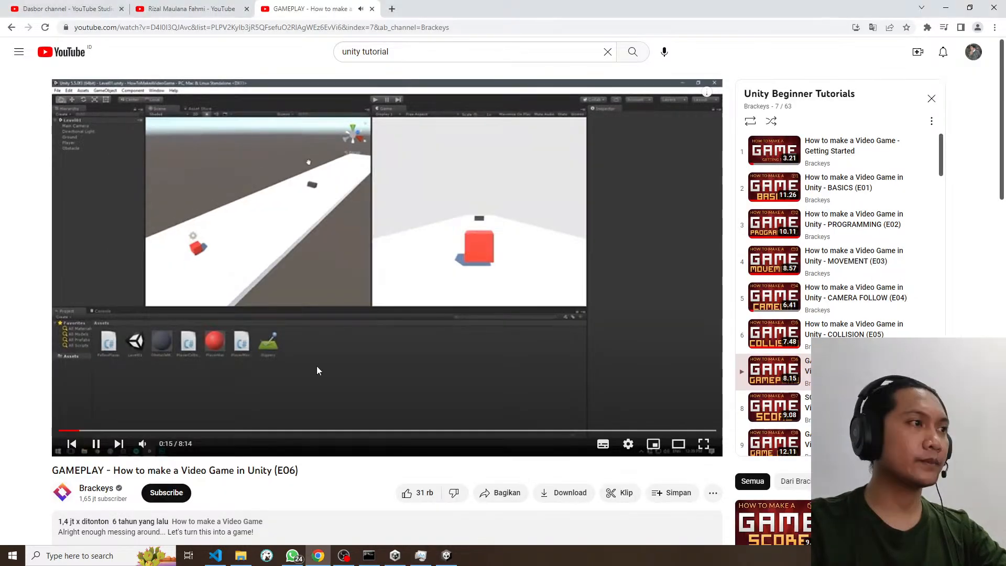
left_click(107, 431)
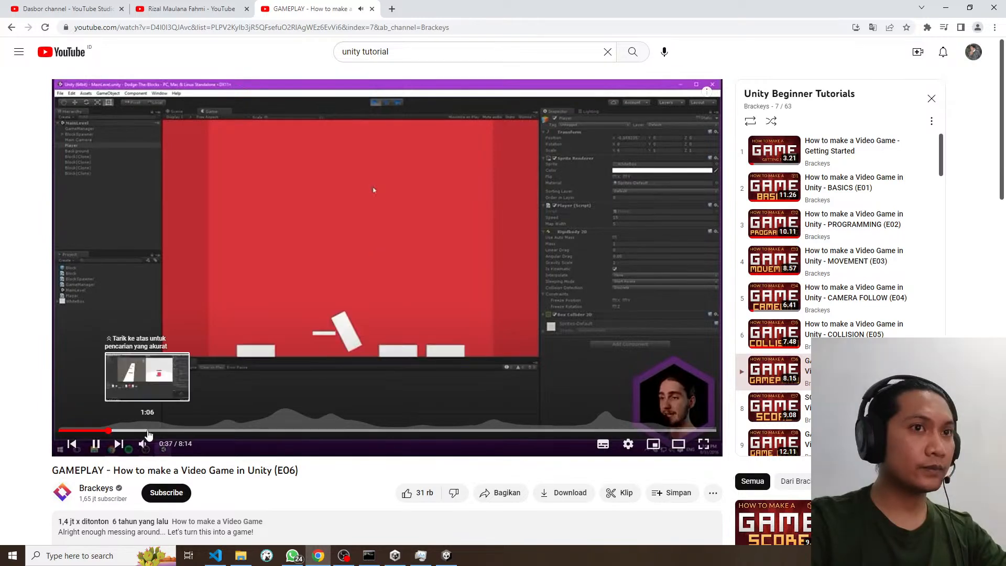
left_click(139, 430)
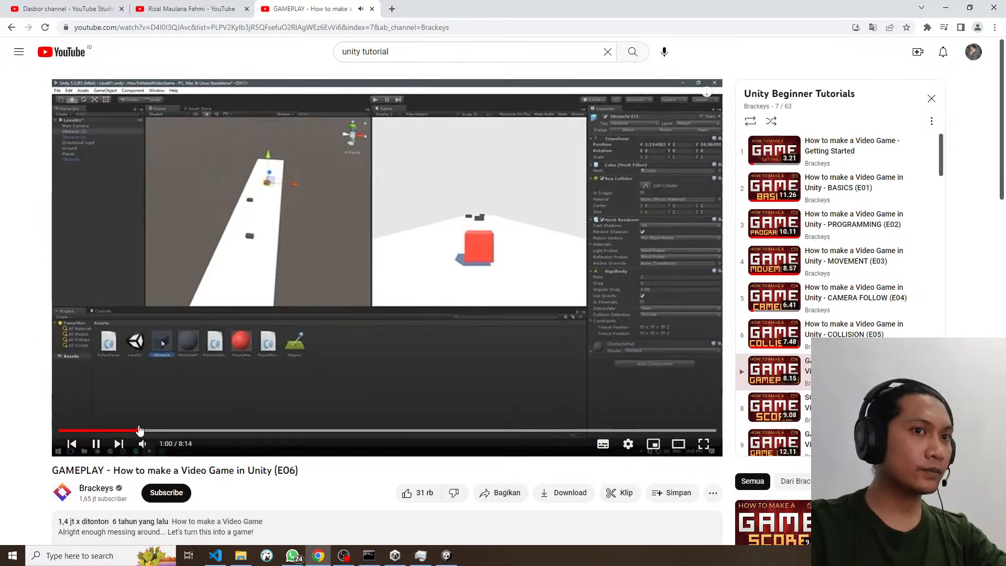
left_click(179, 430)
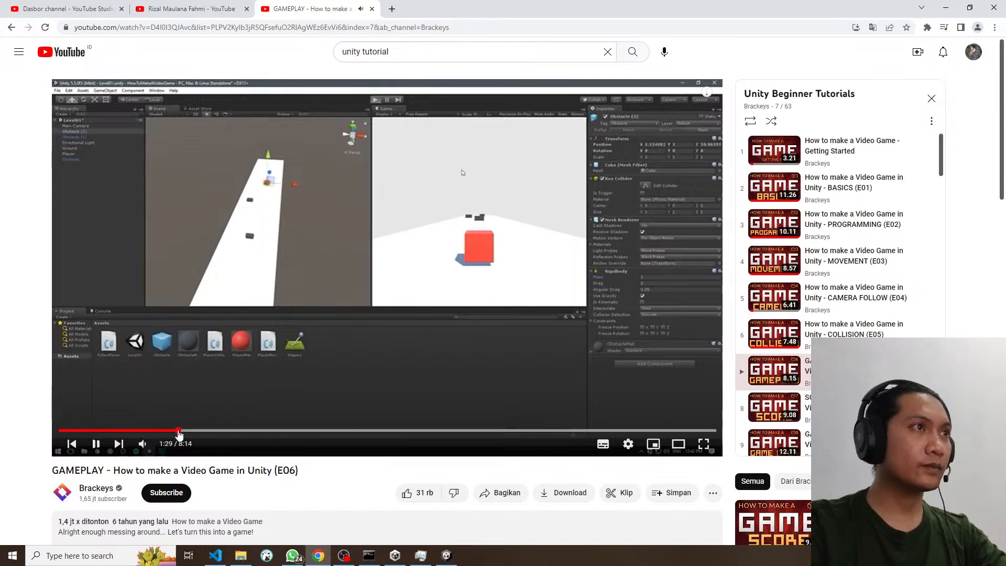
left_click(219, 433)
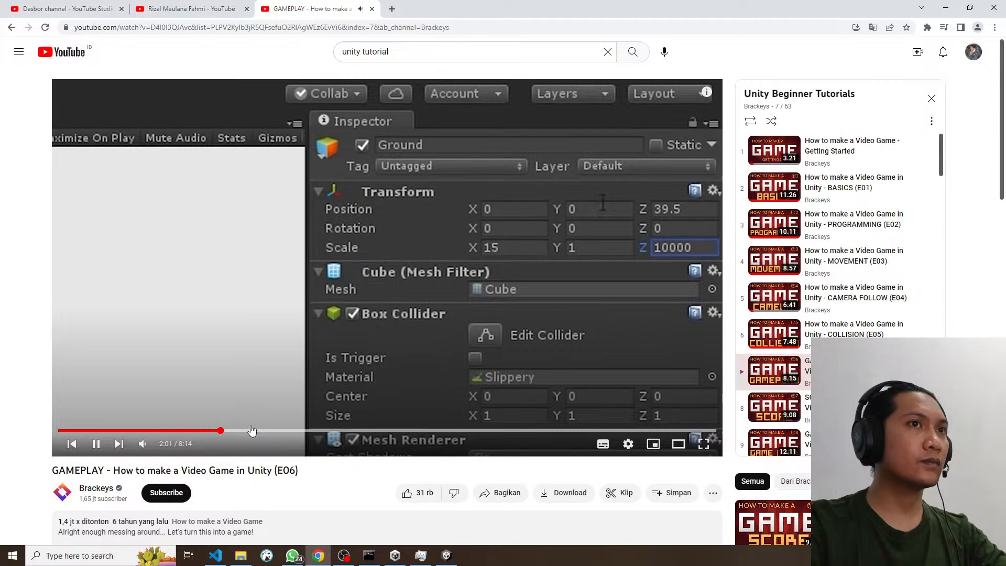
left_click(271, 430)
left_click(288, 430)
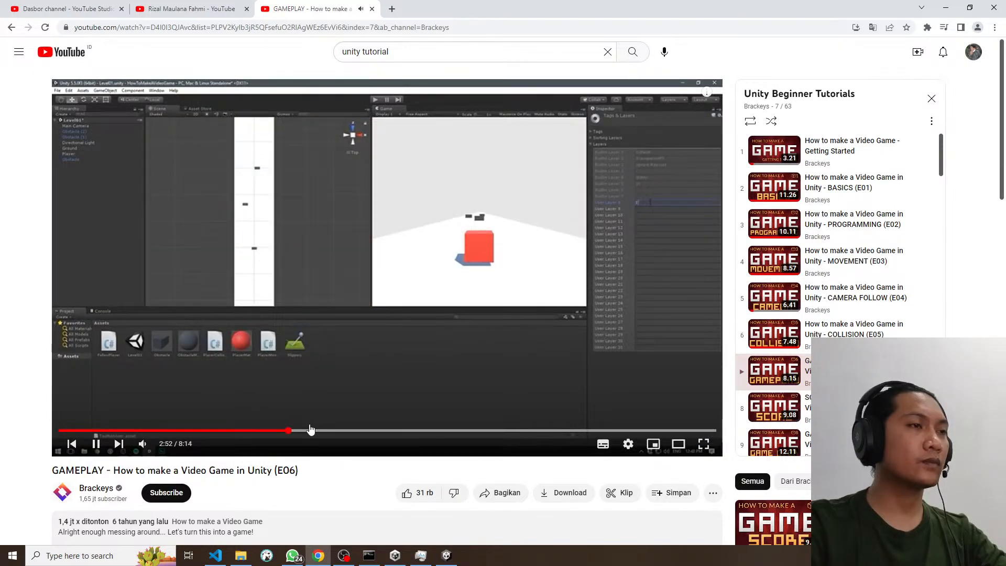
left_click(322, 430)
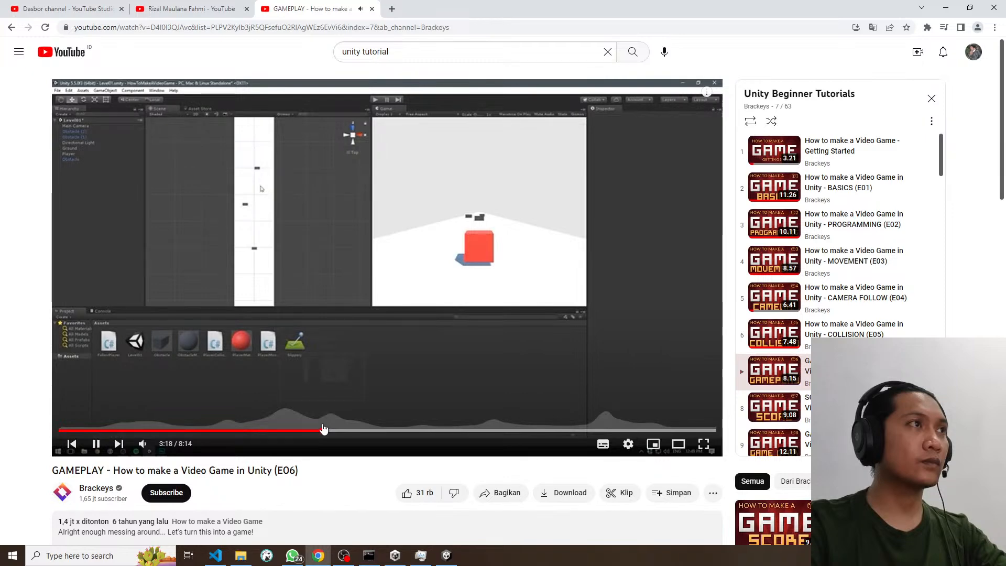
left_click(341, 430)
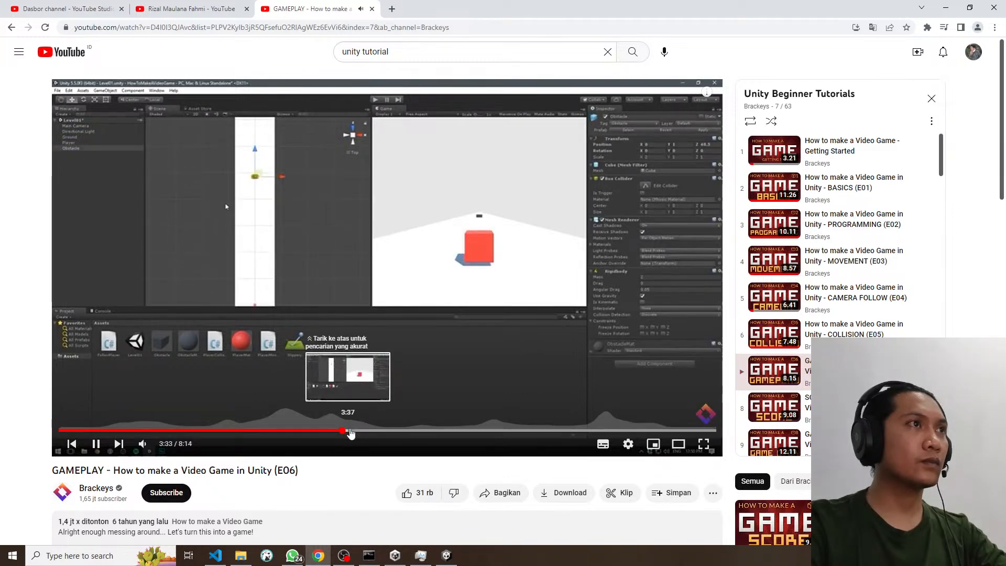
left_click(360, 430)
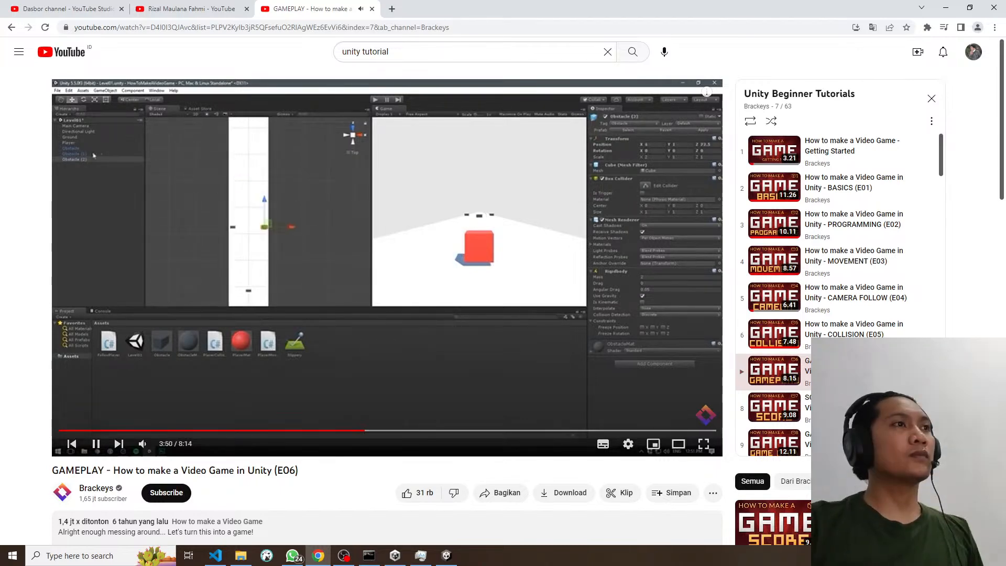
left_click_drag(336, 430, 329, 432)
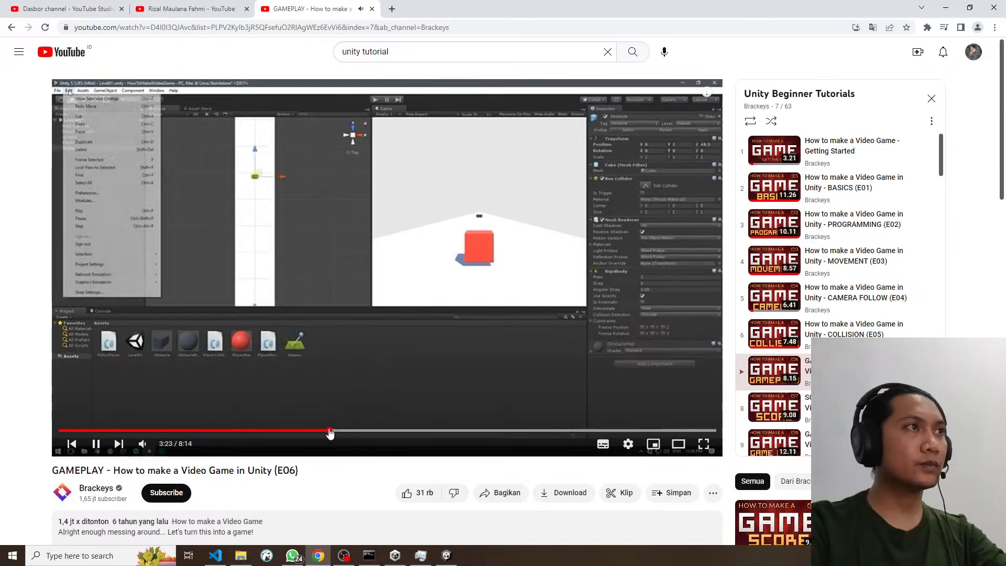
key("space")
Step: Return to Unity, select the original Obstacle, and look through the editing commands for the snap settings
key("alt+Tab")
left_click(28, 18)
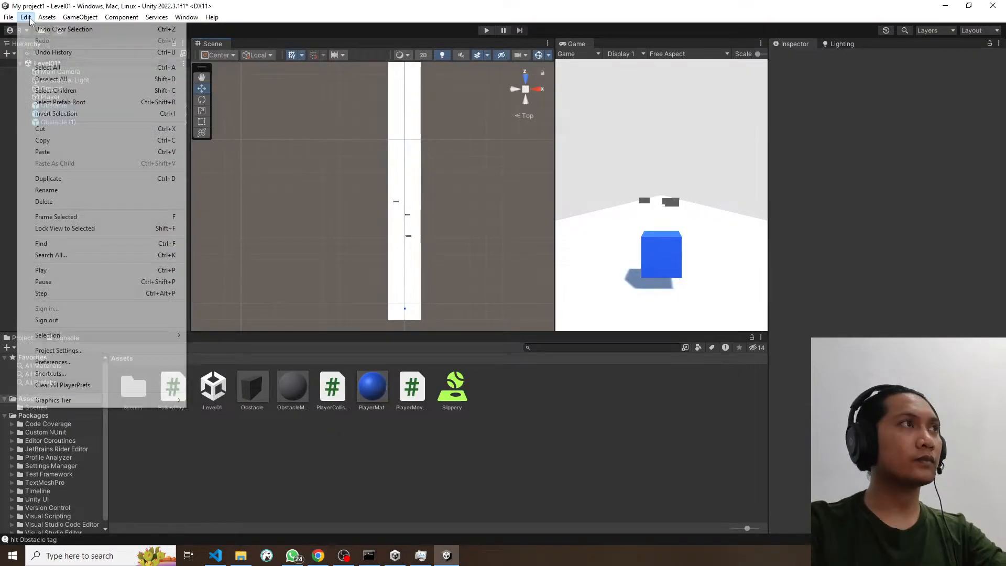
left_click(27, 18)
left_click(54, 106)
left_click(26, 18)
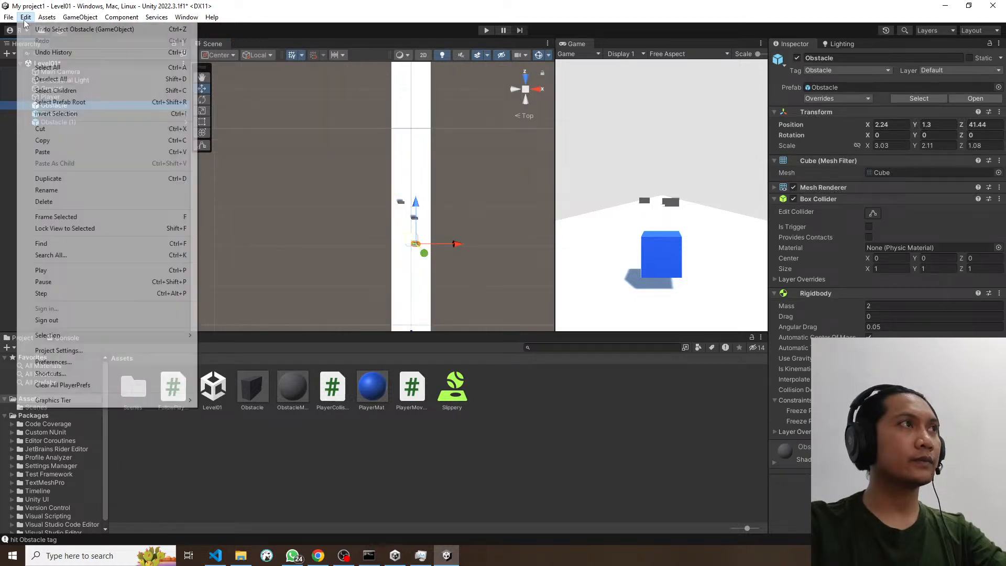
mouse_move(76, 400)
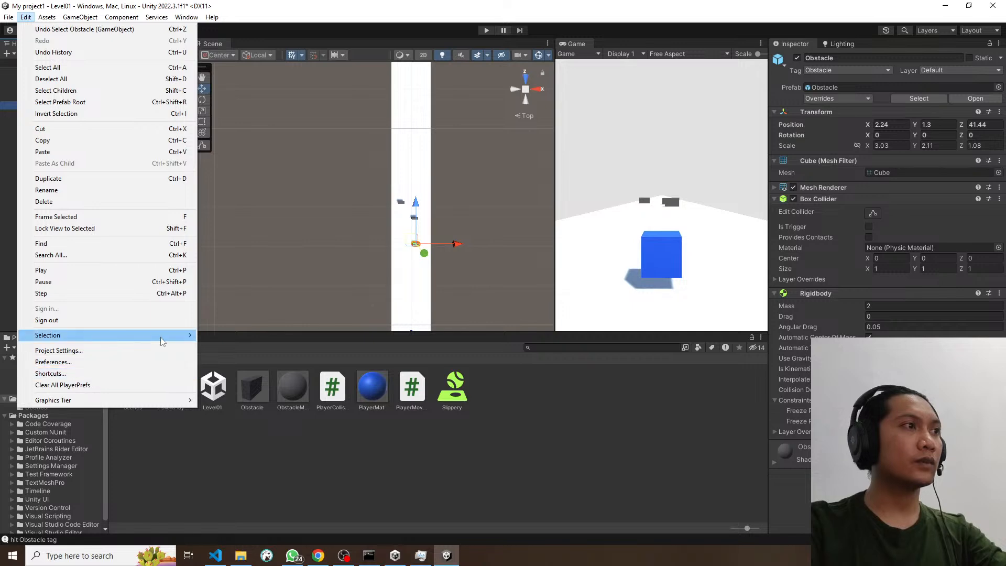
mouse_move(160, 338)
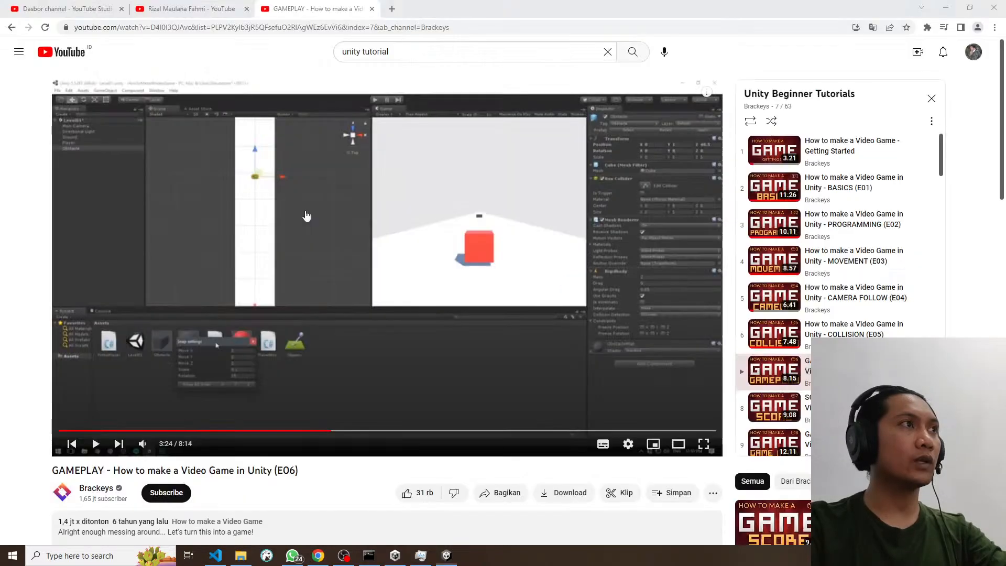
Step: Rewatch the tutorial's snap settings part from about 3:10 and pause the video at 3:26
key("Left")
key("space")
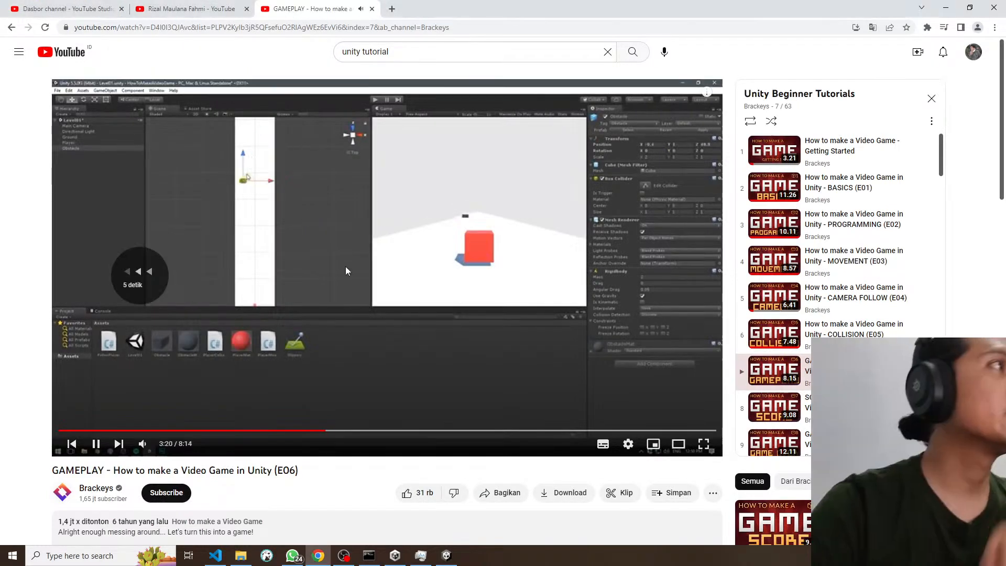
key("Left")
key("Left")
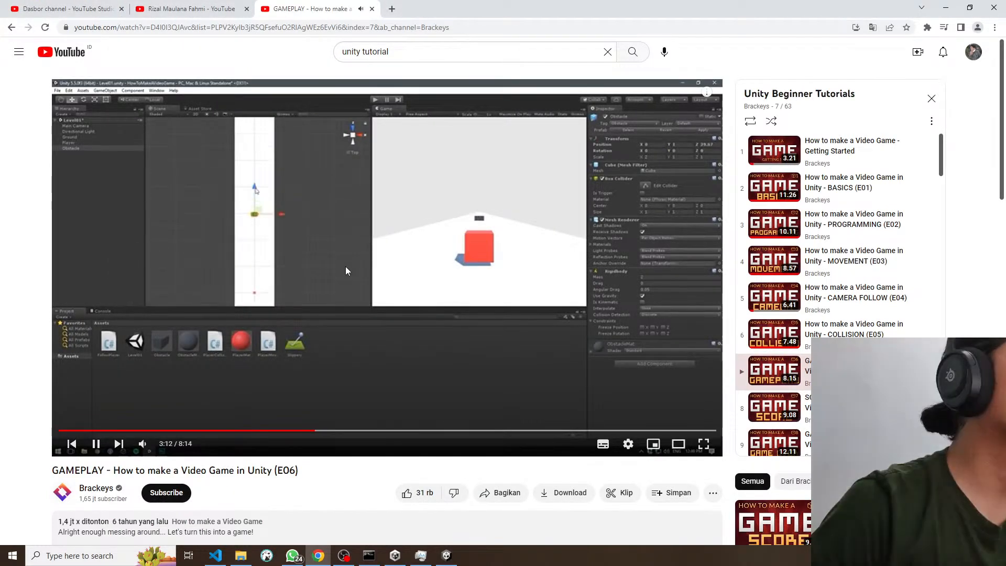
key("Left")
key("Right")
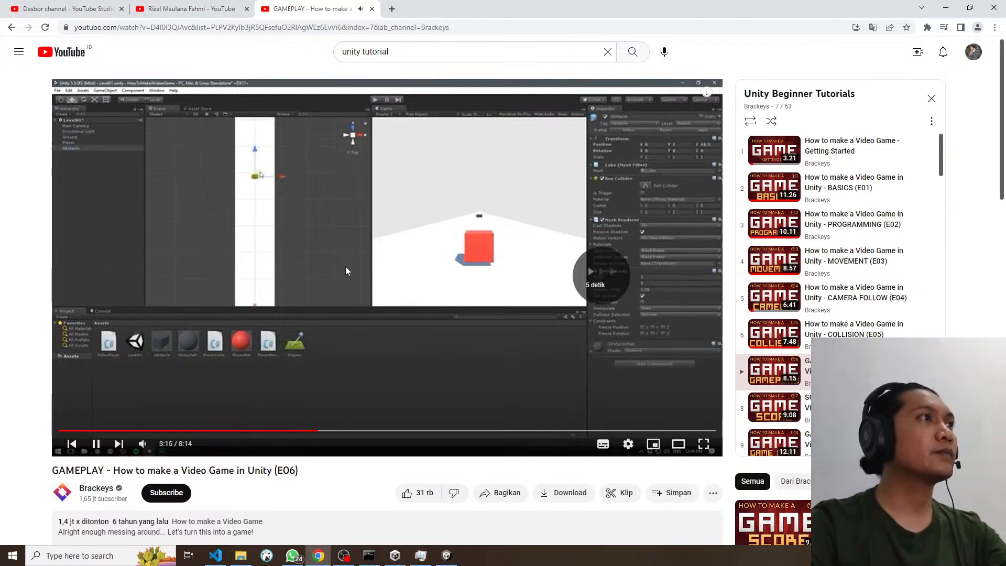
key("Right")
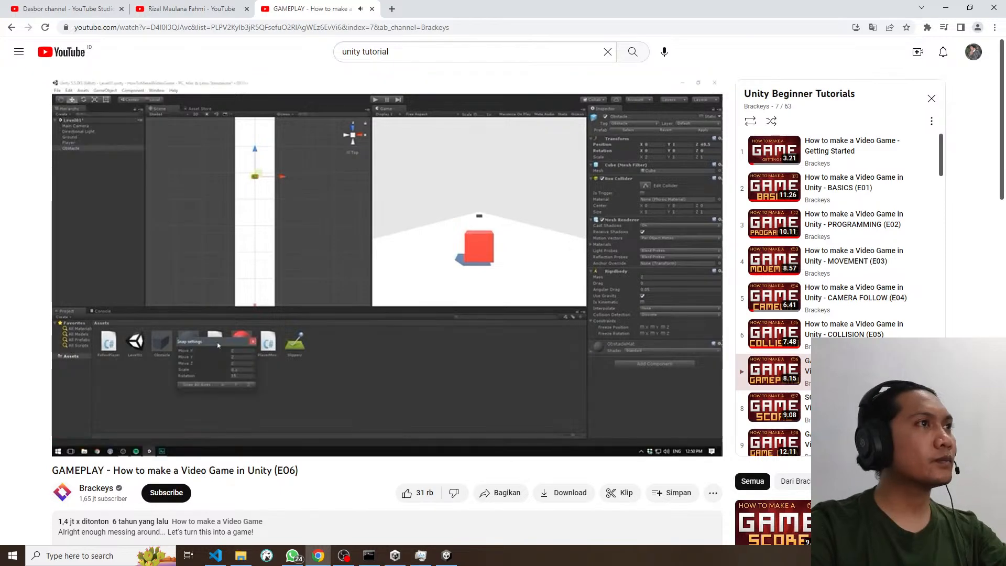
left_click(345, 266)
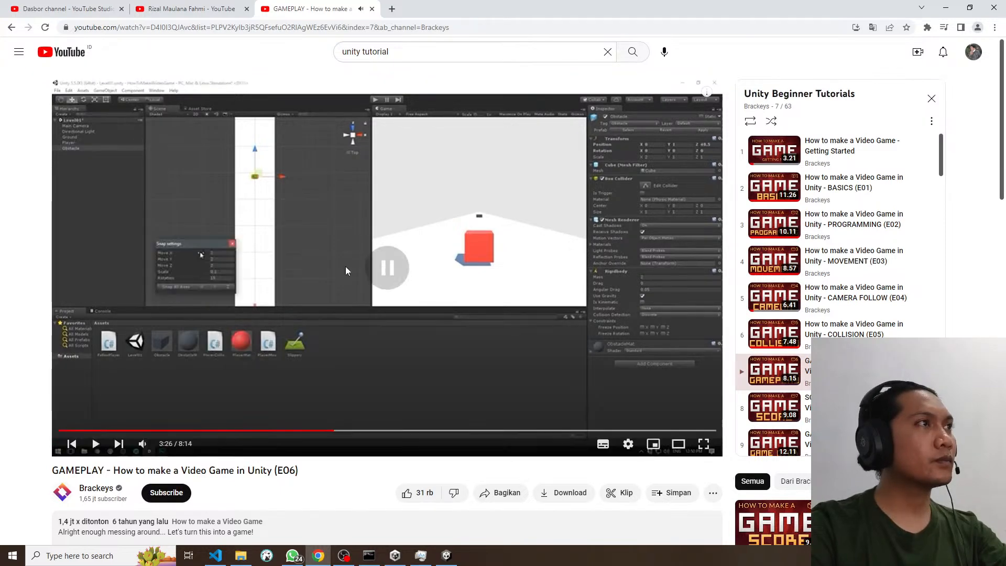
Step: Return to Unity, duplicate the original Obstacle, and move the copy forward along the Ground to Z 62
key("alt+Tab")
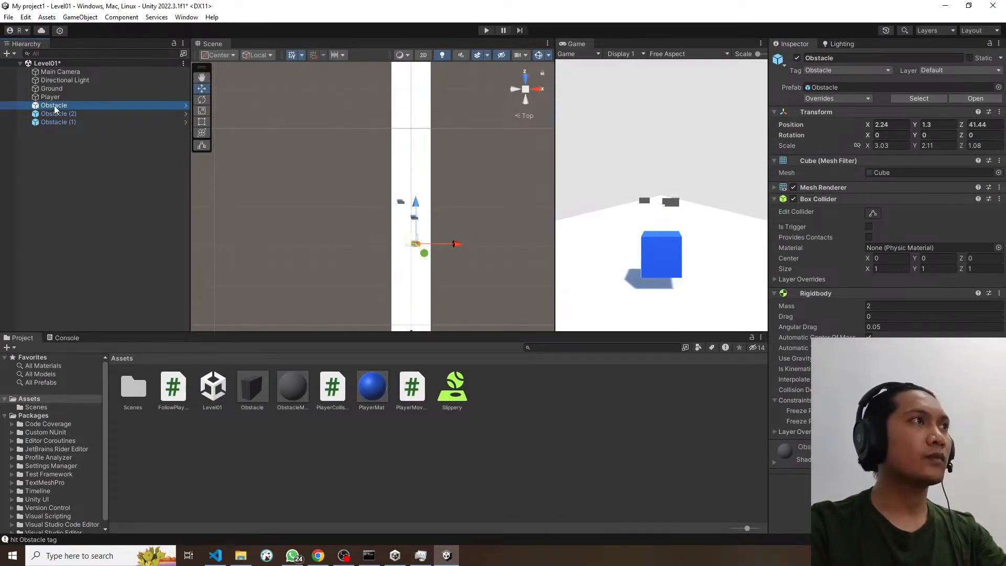
key("ctrl+d")
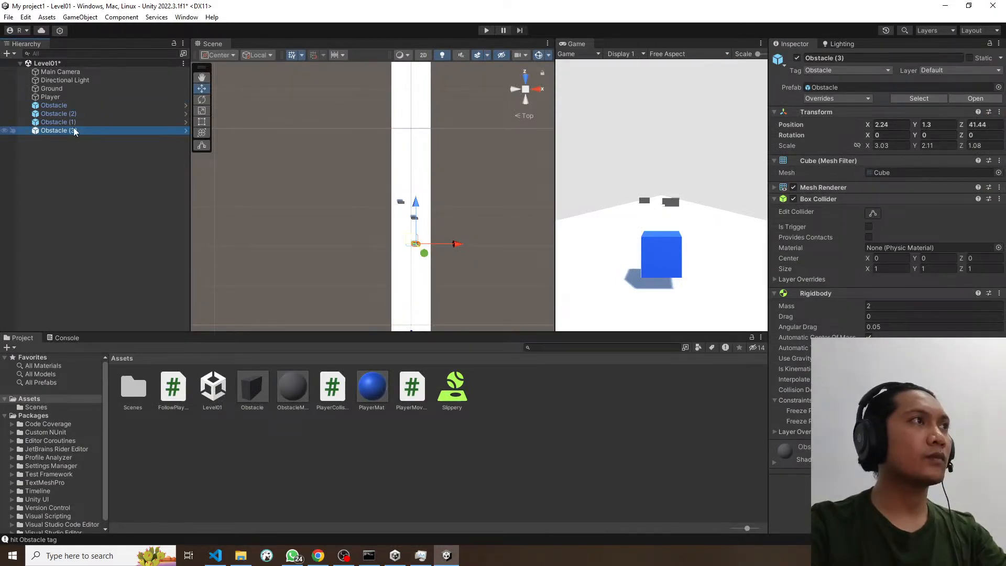
left_click(73, 130)
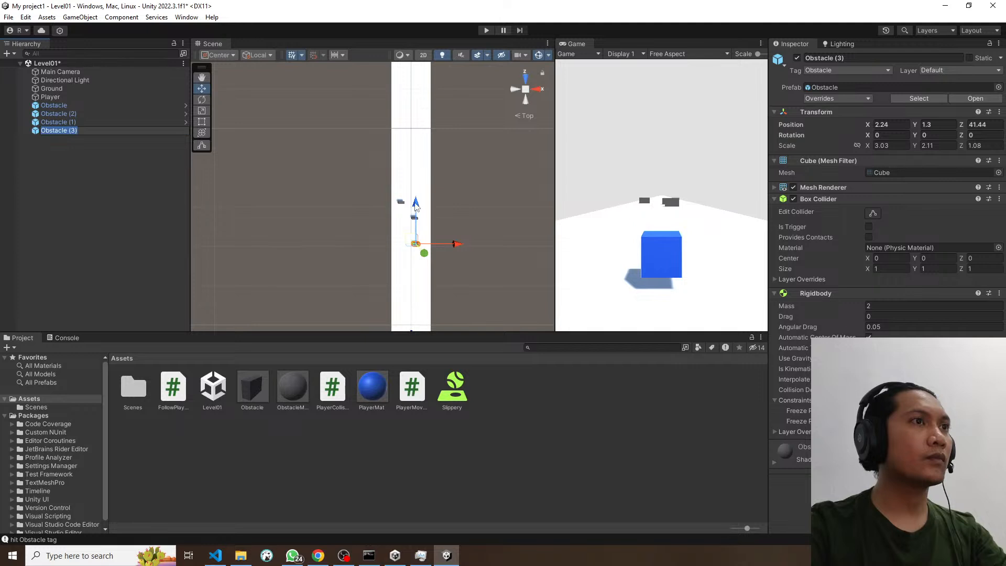
left_click_drag(415, 204, 416, 163)
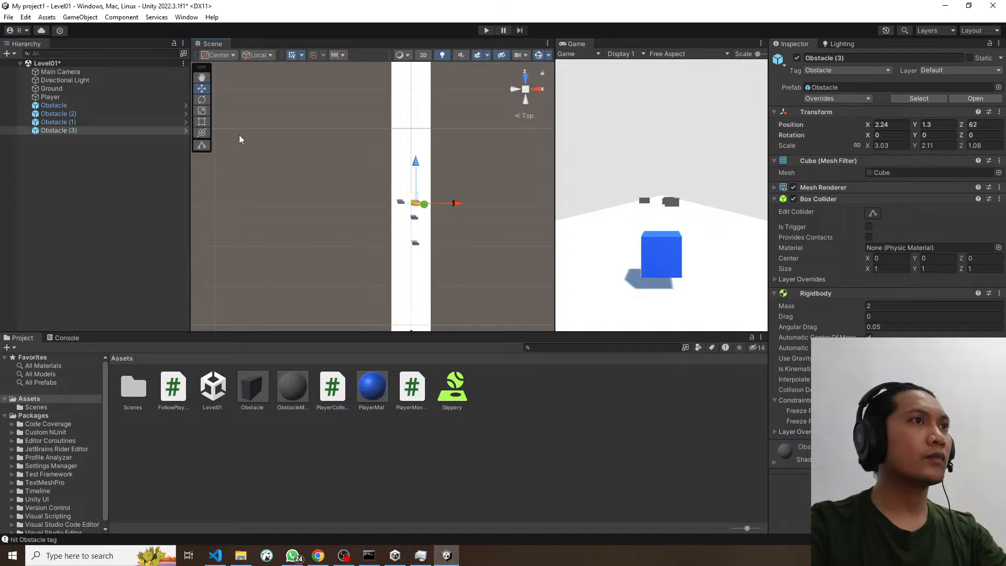
Step: Look for the snap settings among the editing commands with Obstacle selected, and check the Project Settings before closing them
left_click(69, 106)
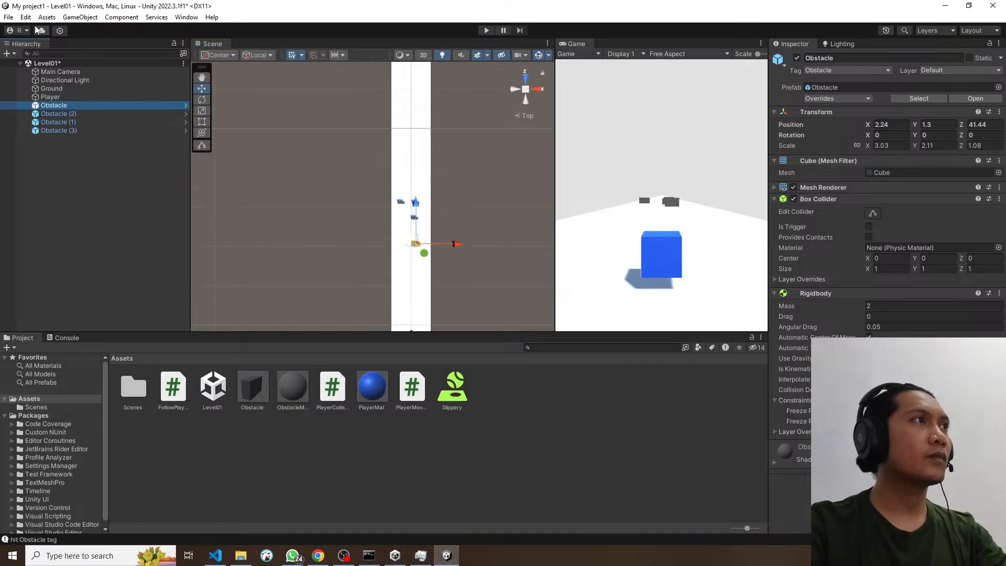
left_click(26, 17)
mouse_move(79, 404)
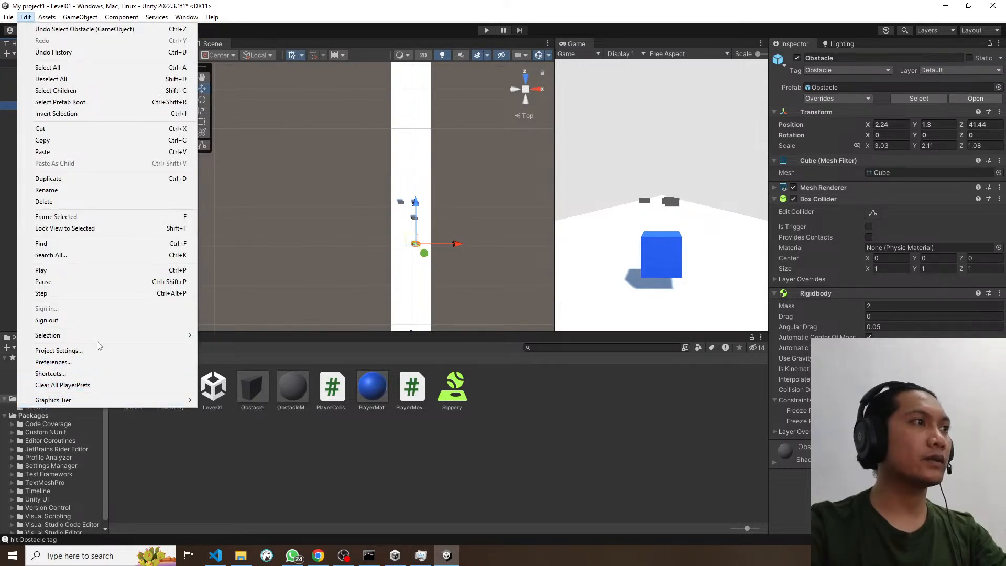
left_click(105, 217)
left_click(26, 17)
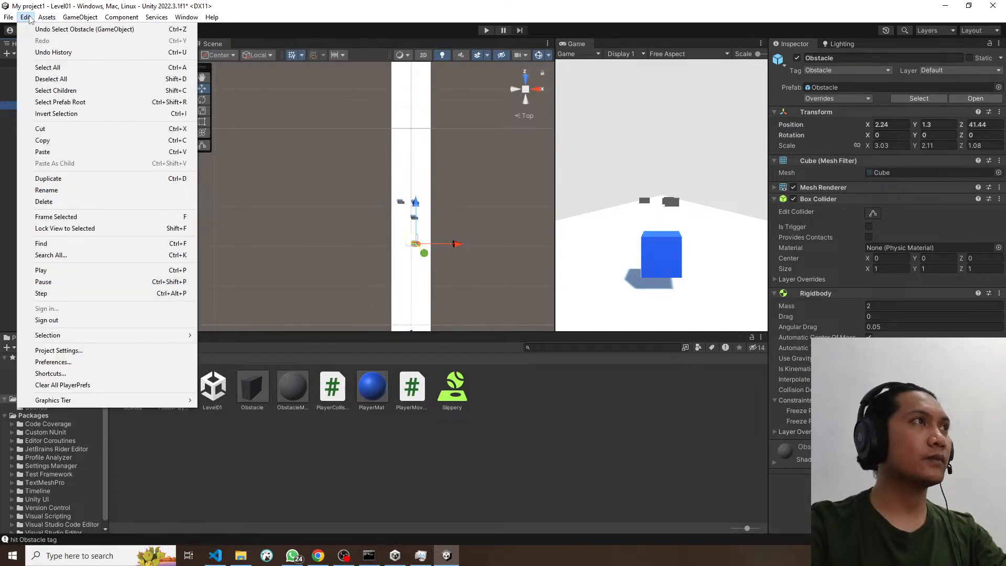
left_click(84, 29)
left_click(27, 17)
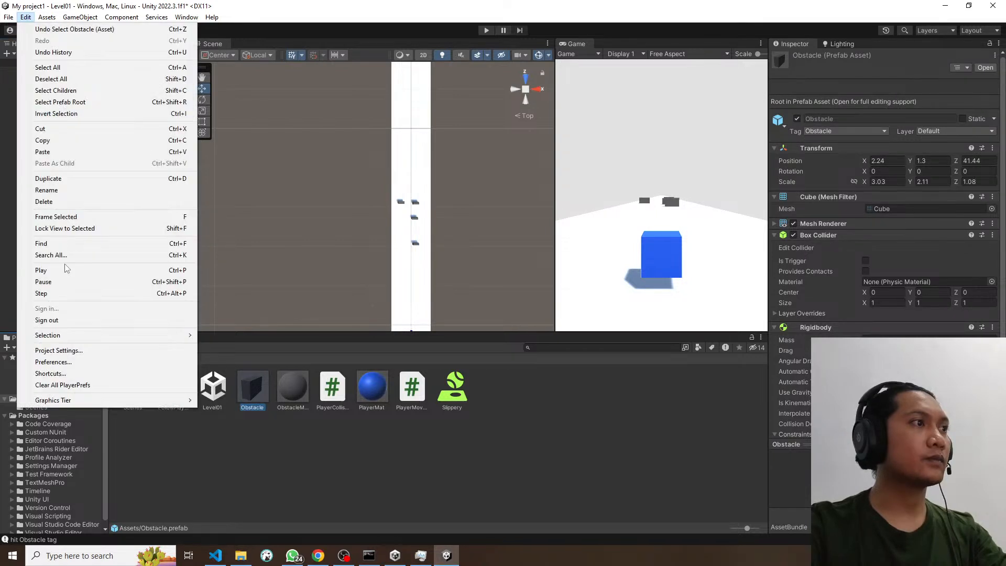
left_click(103, 351)
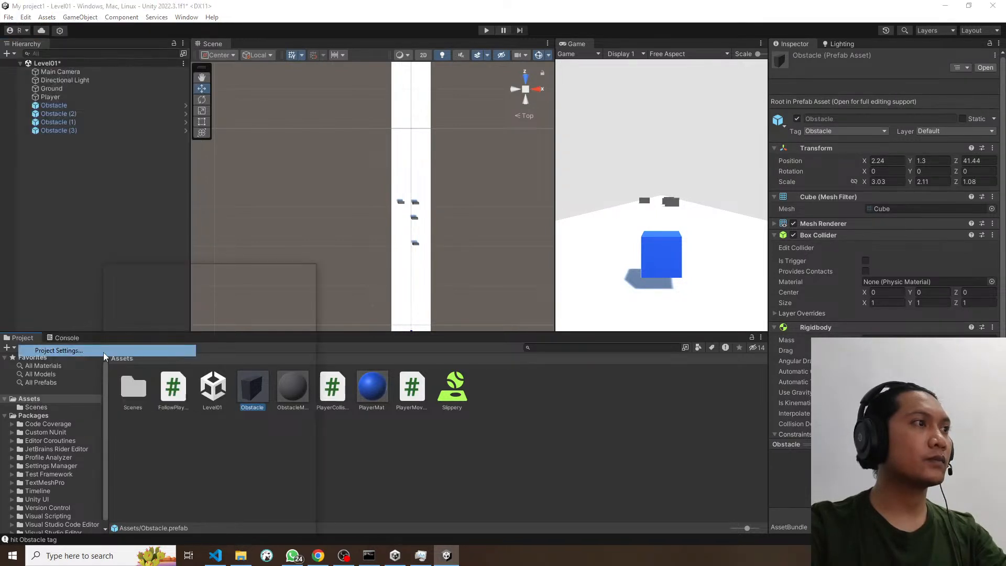
left_click_drag(186, 274, 186, 265)
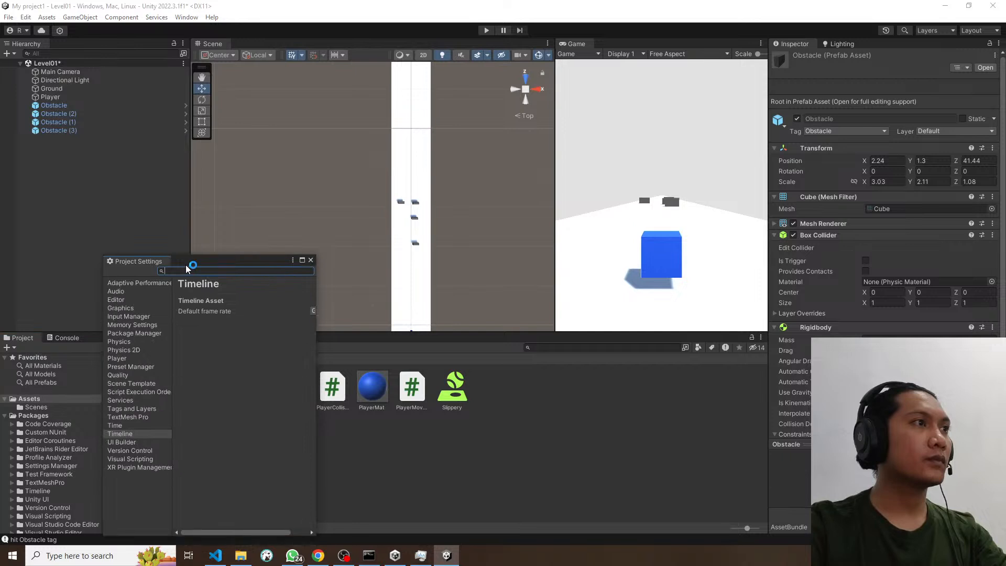
left_click(310, 260)
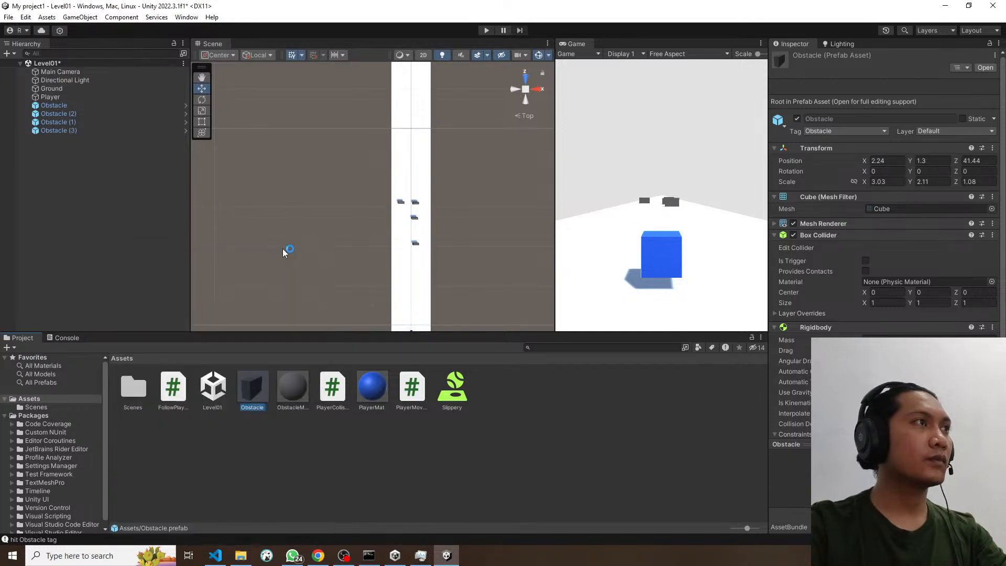
Step: Look through the selection commands and the Shortcuts categories for snap settings, and close the Shortcuts window
left_click(26, 17)
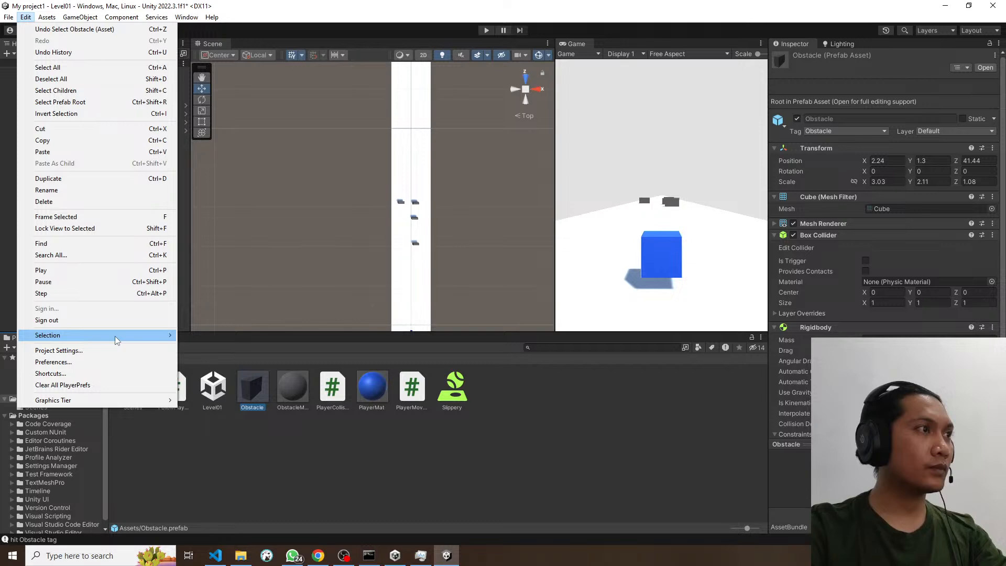
mouse_move(114, 335)
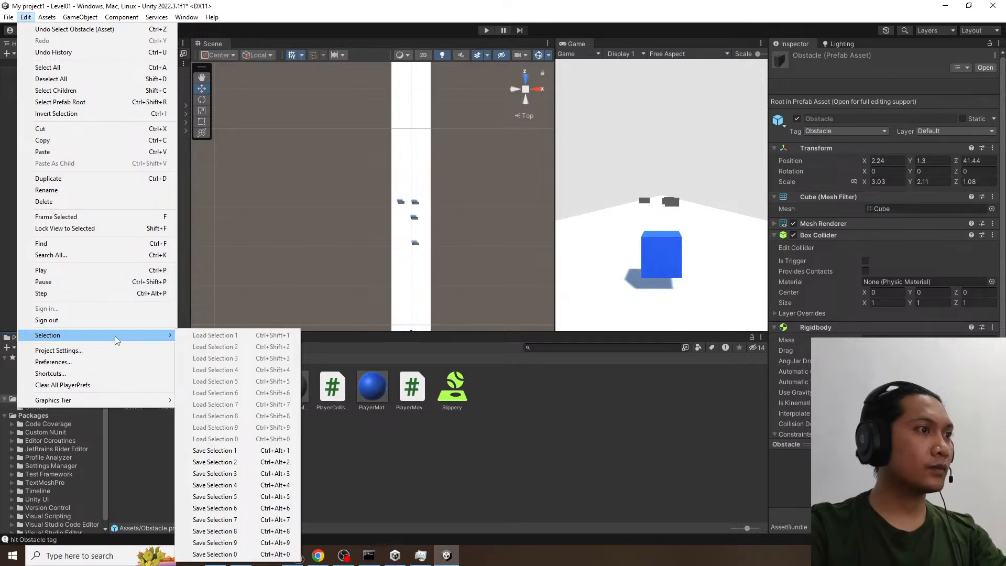
left_click(119, 373)
left_click_drag(298, 246, 292, 146)
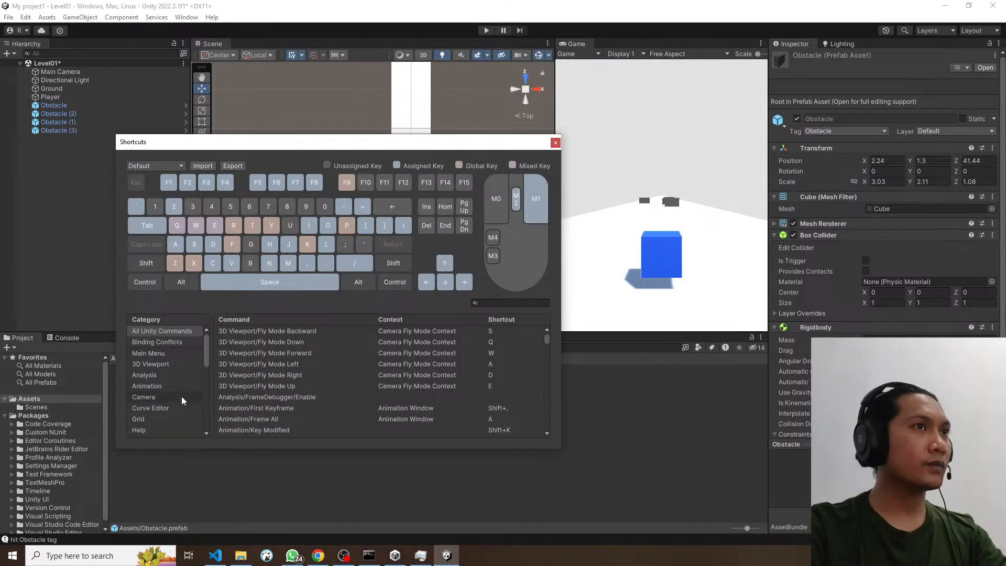
scroll(181, 396, "down", 10)
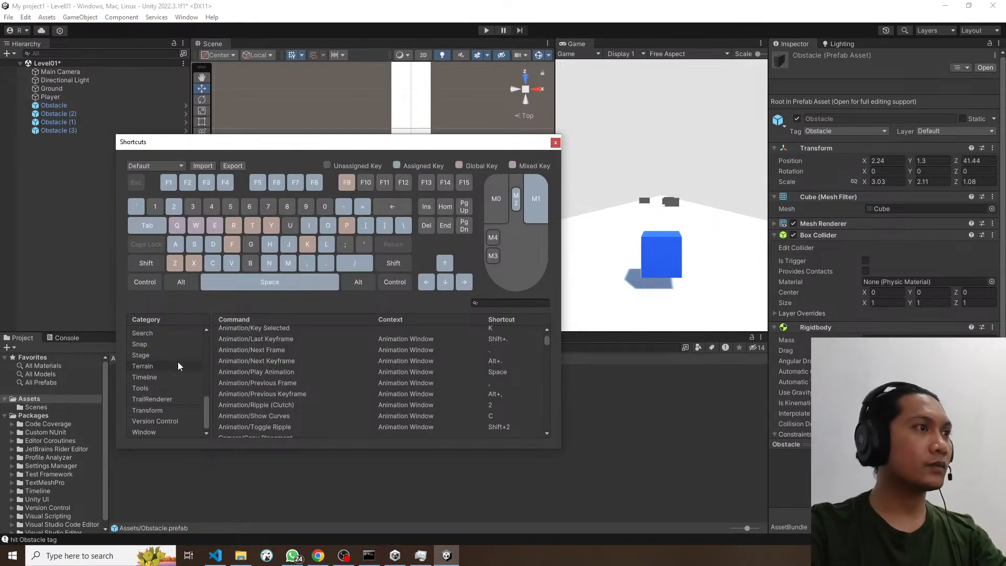
left_click(554, 143)
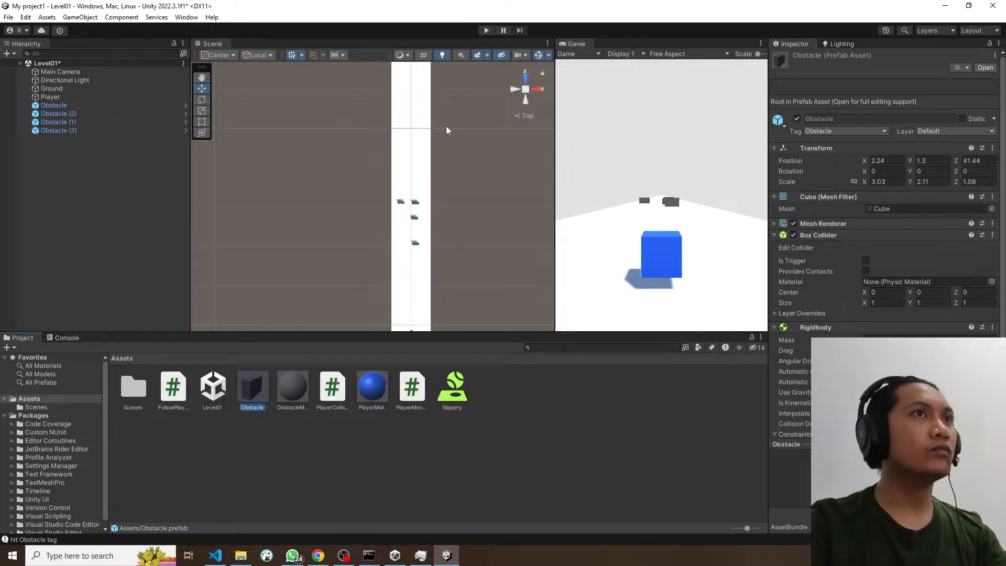
Step: Switch to OBS to check the live stream chat, and return to Unity
left_click(343, 555)
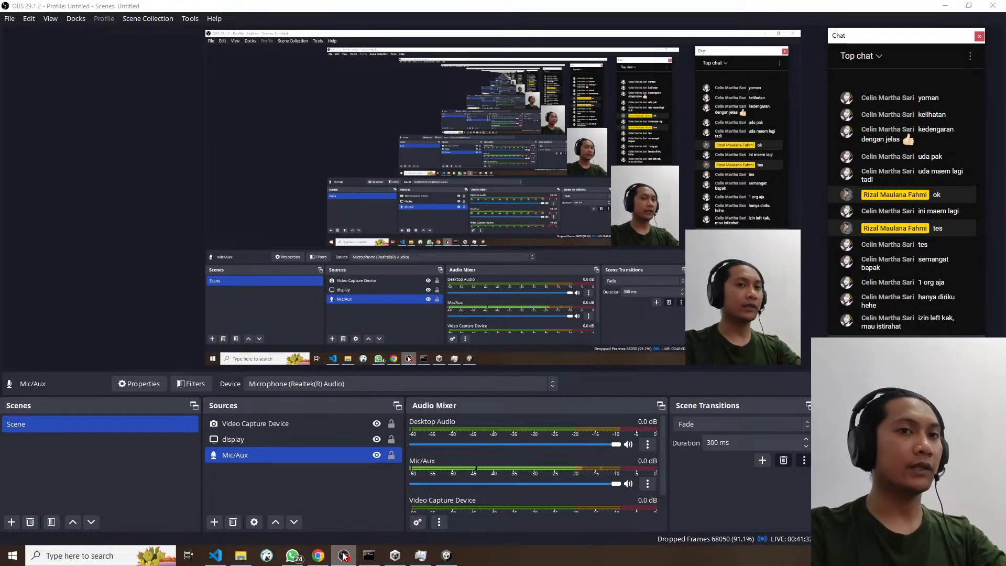
left_click(343, 555)
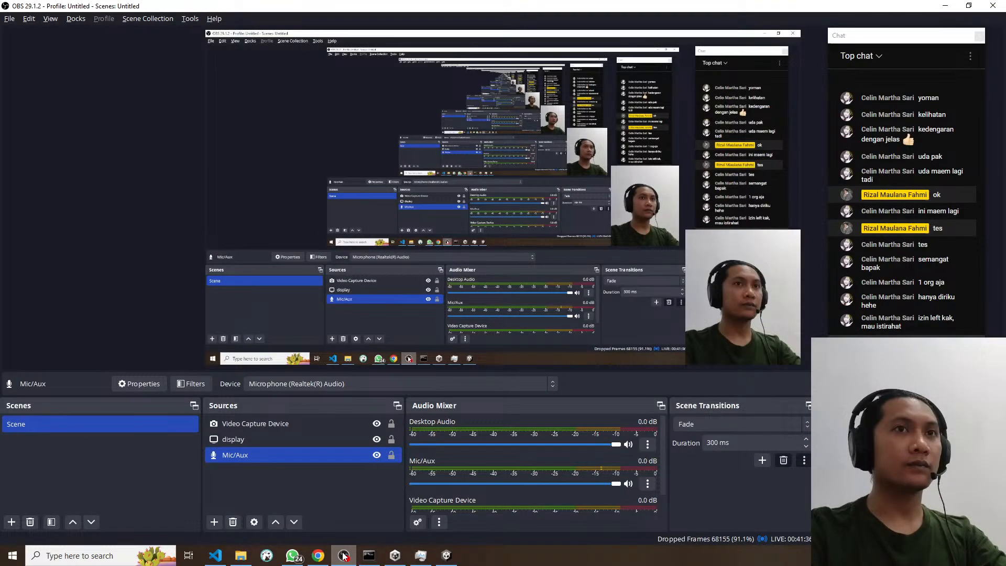
left_click(345, 556)
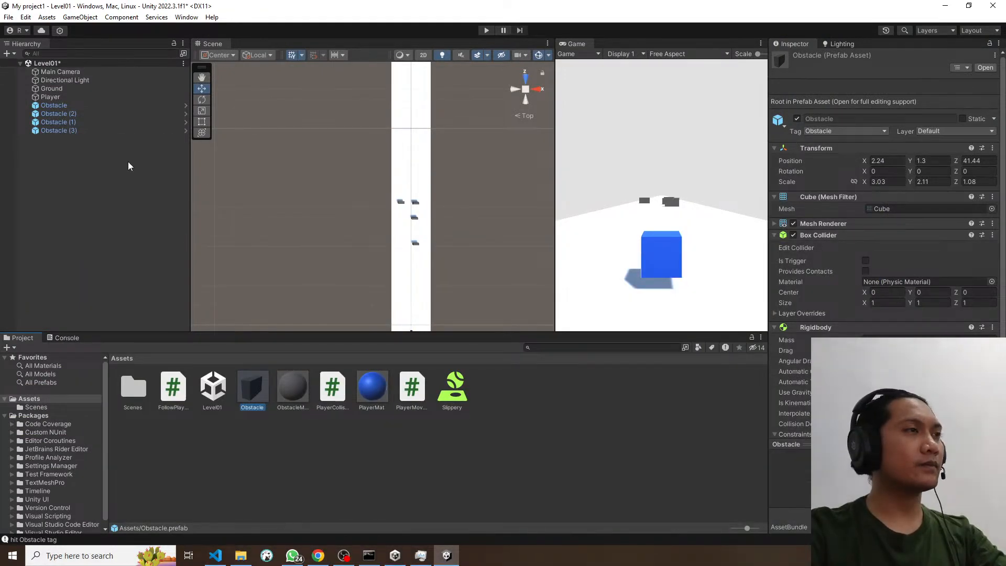
Step: Switch to the tutorial video in the browser and replay how the Snap Settings window is opened
key("alt+Tab")
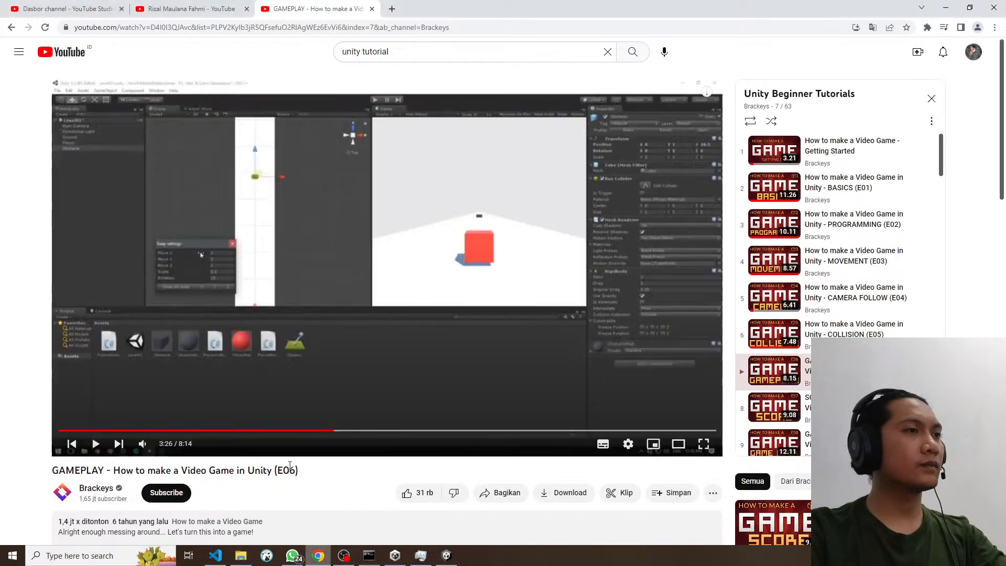
left_click(359, 312)
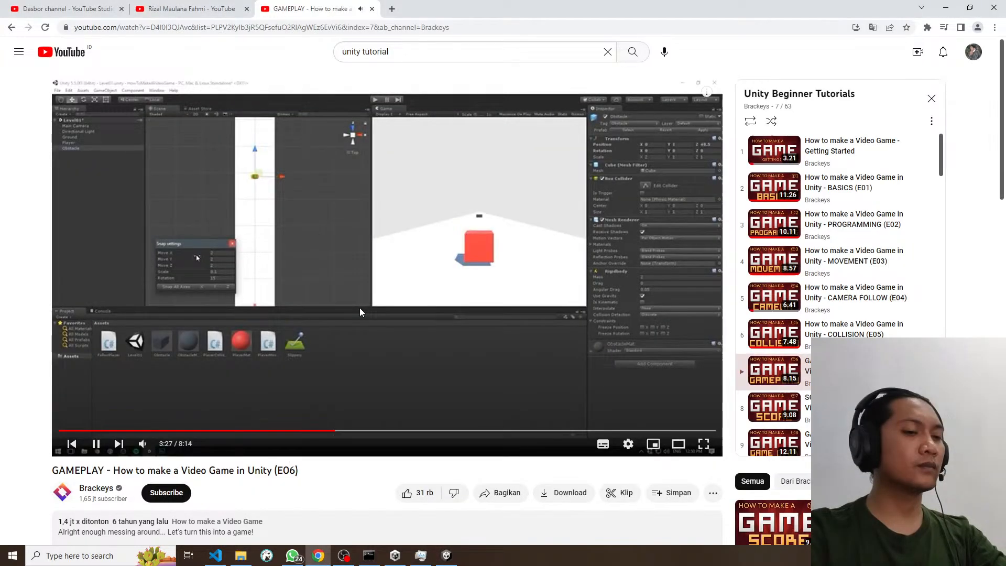
key("Left")
key("Left")
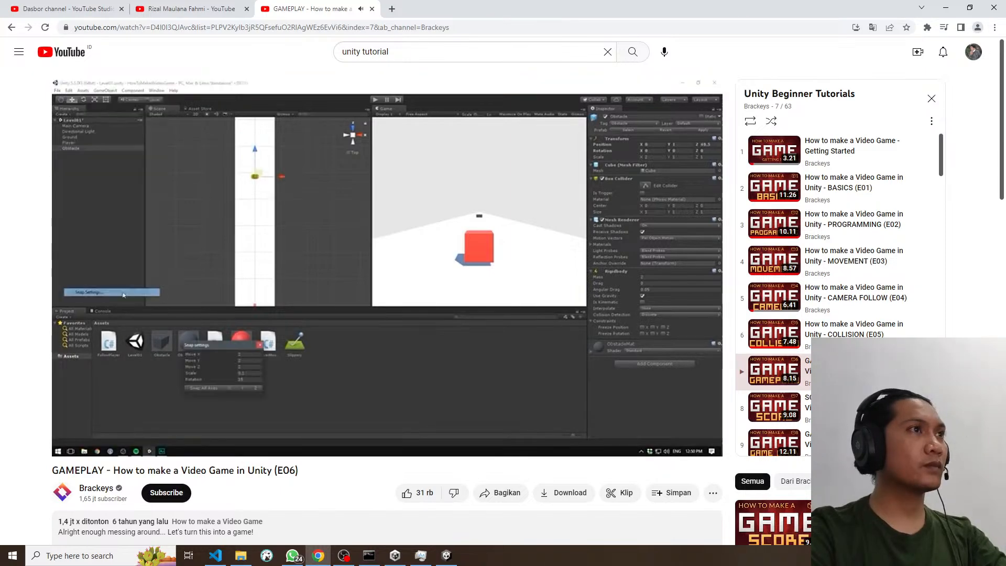
Step: Return to Unity and move Obstacle (2) forward along the Ground to Z 68.9
key("alt+Tab")
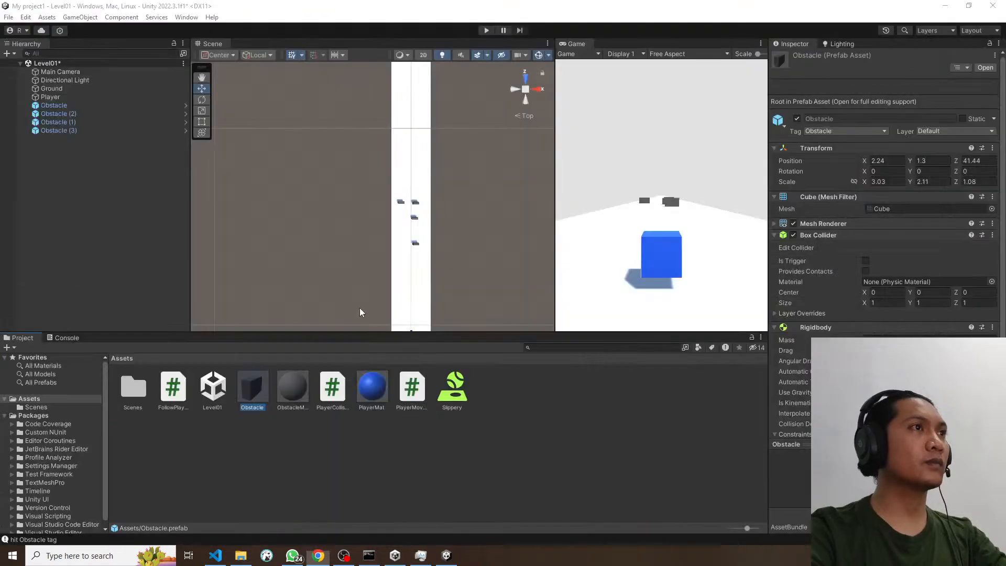
left_click(400, 201)
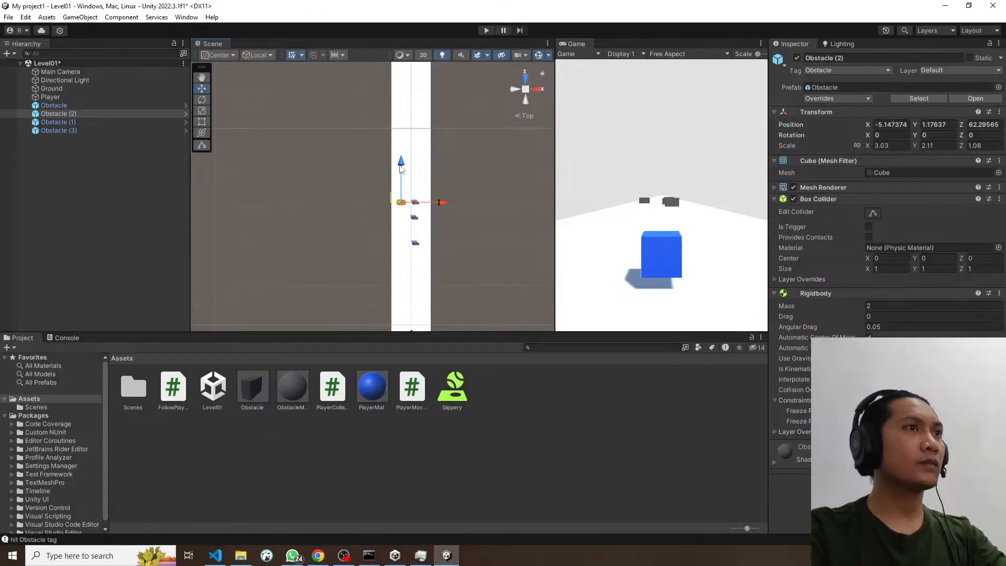
left_click_drag(401, 166, 401, 153)
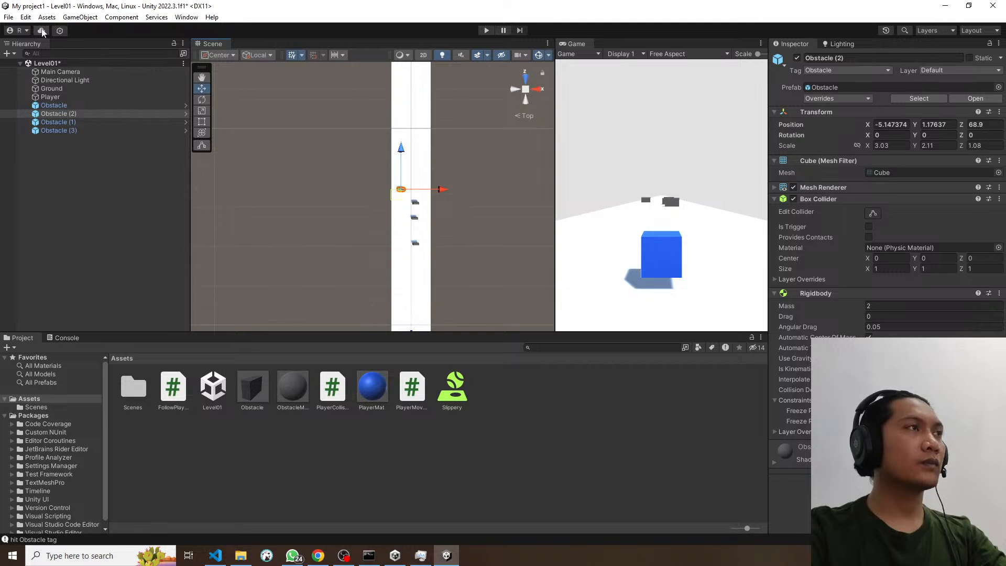
Step: Check the editing, asset and GameObject commands for the snap settings
left_click(25, 17)
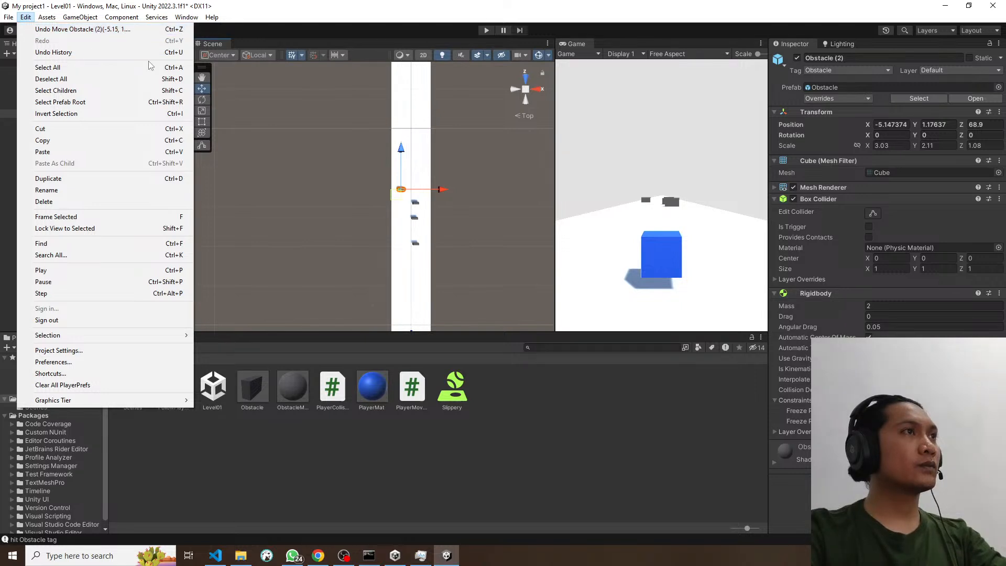
mouse_move(47, 16)
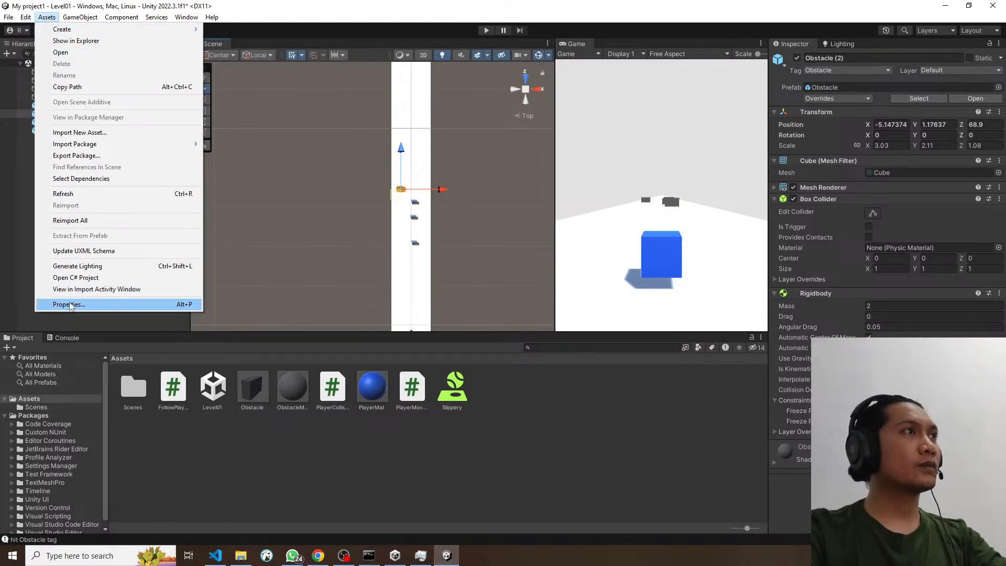
mouse_move(86, 20)
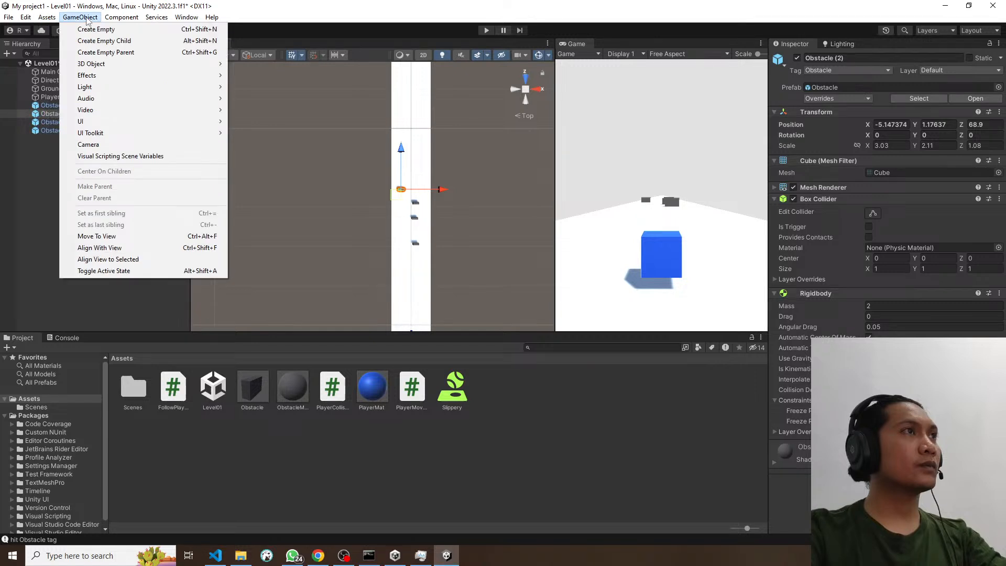
left_click(87, 17)
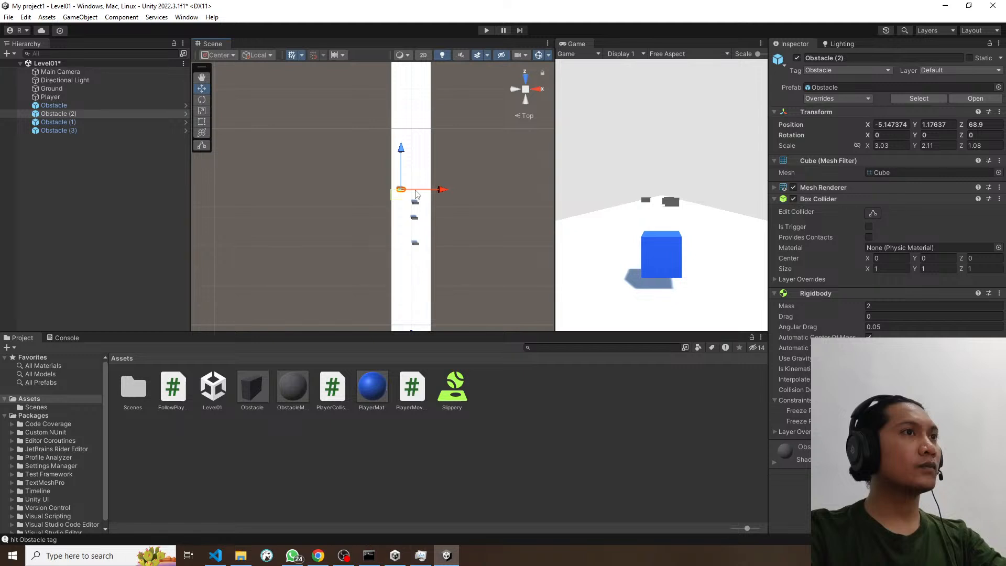
Step: Duplicate Obstacle (2) and move the copy sideways across the Ground to X 1.7
key("ctrl+d")
left_click_drag(442, 190, 454, 191)
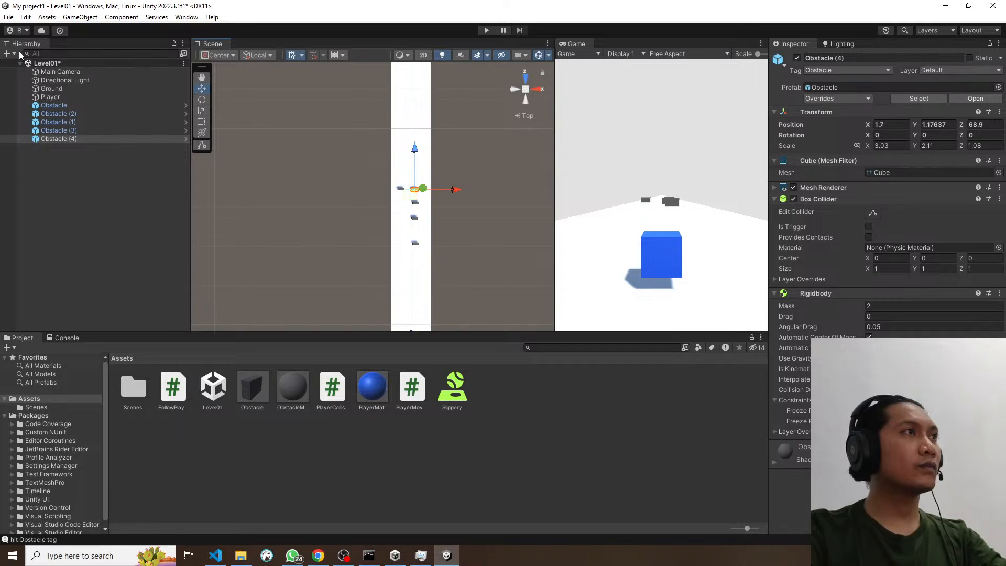
Step: Check the editing commands for snap settings, and in the browser search Google for "grid and snap settings unity not showing"
left_click(25, 17)
mouse_move(107, 401)
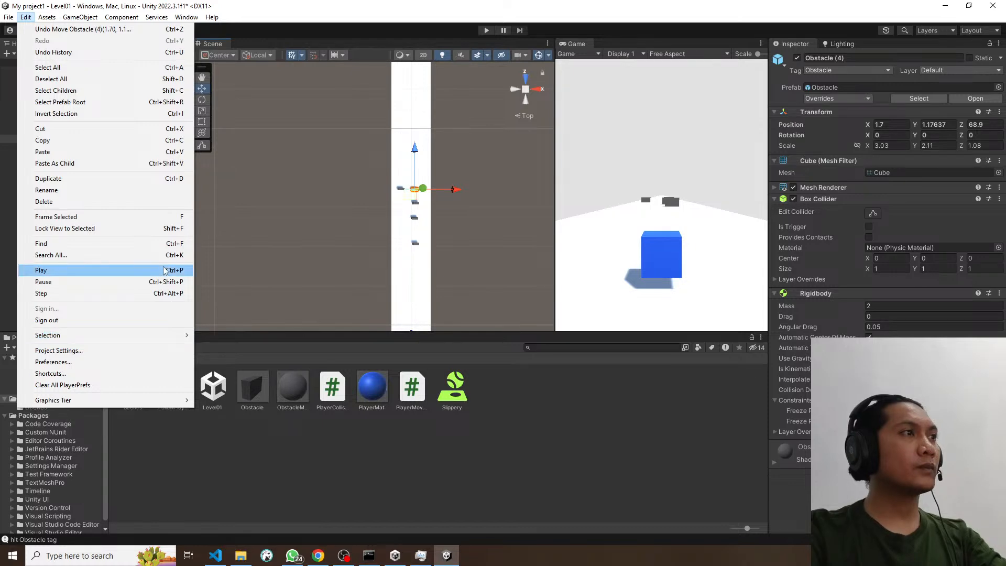
key("alt+Tab")
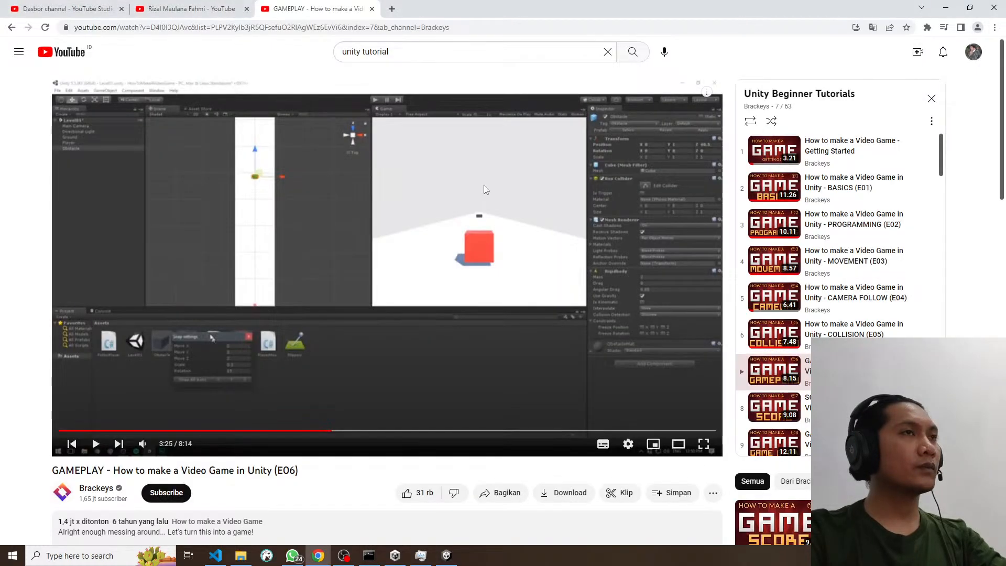
left_click(392, 9)
type("snap")
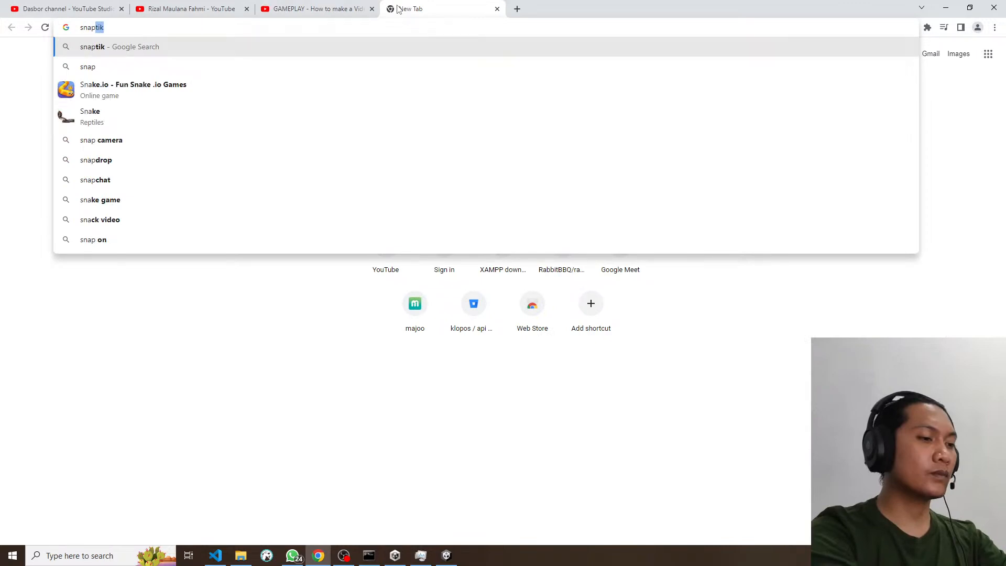
type(" settings ")
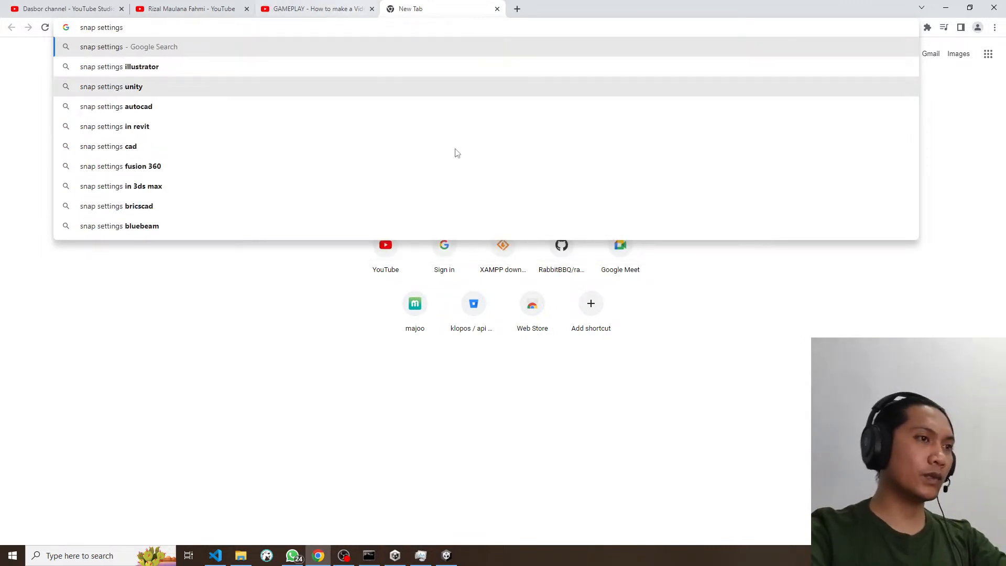
type("un")
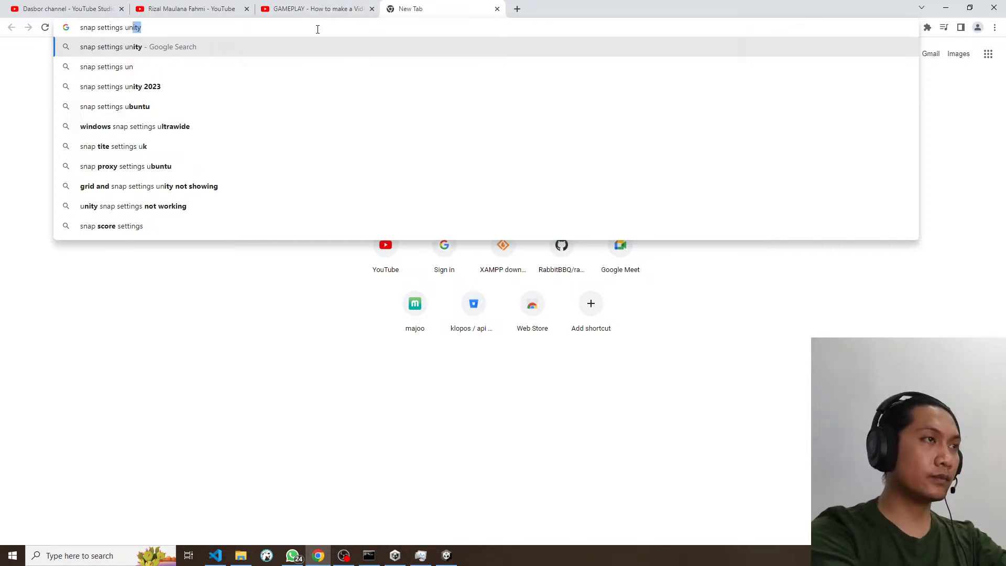
type("ity")
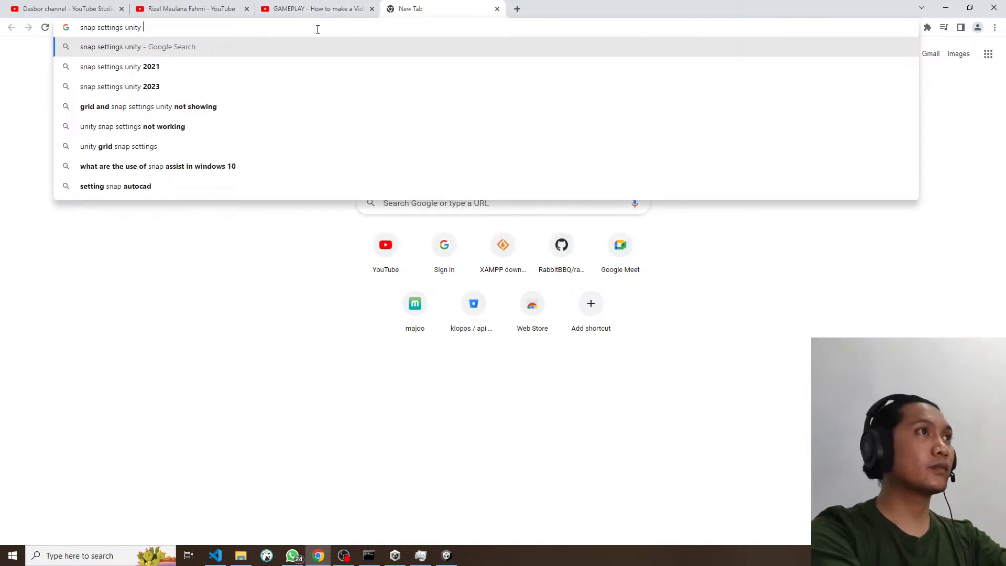
key("Down")
key("Down")
key("Down")
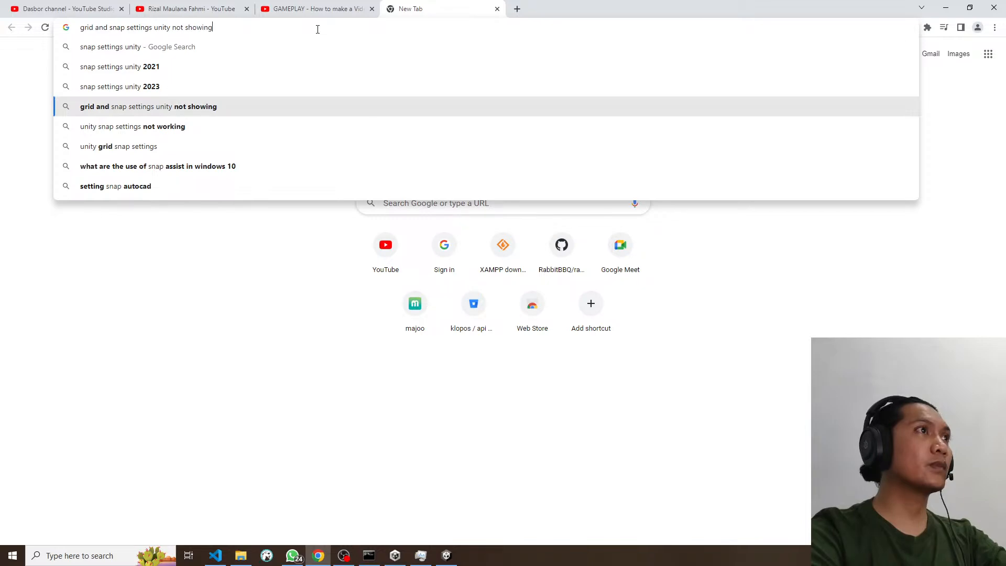
key("Return")
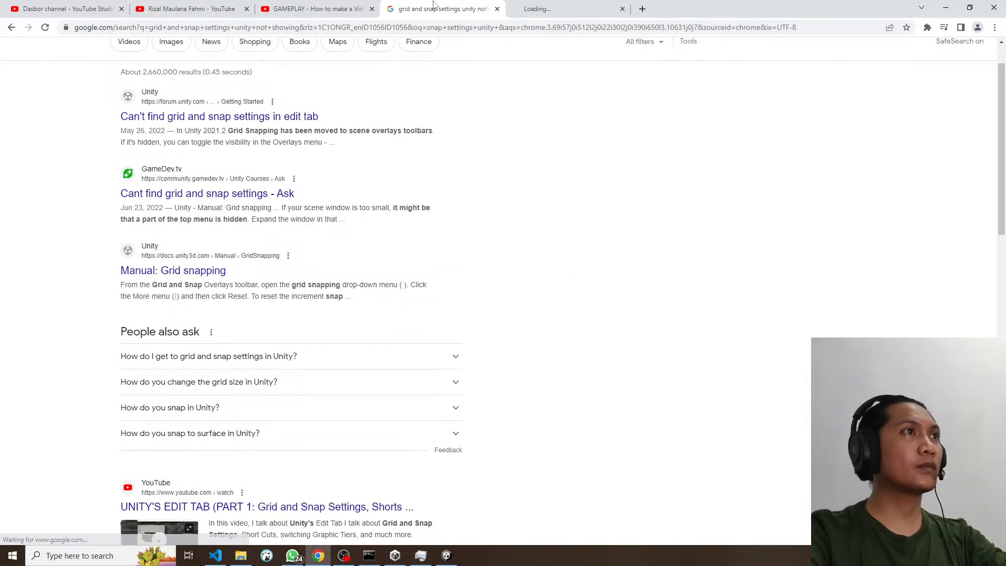
Step: Read the Unity forum thread about finding the grid and snap settings, including the reply on Grid Snapping's location
left_click(568, 9)
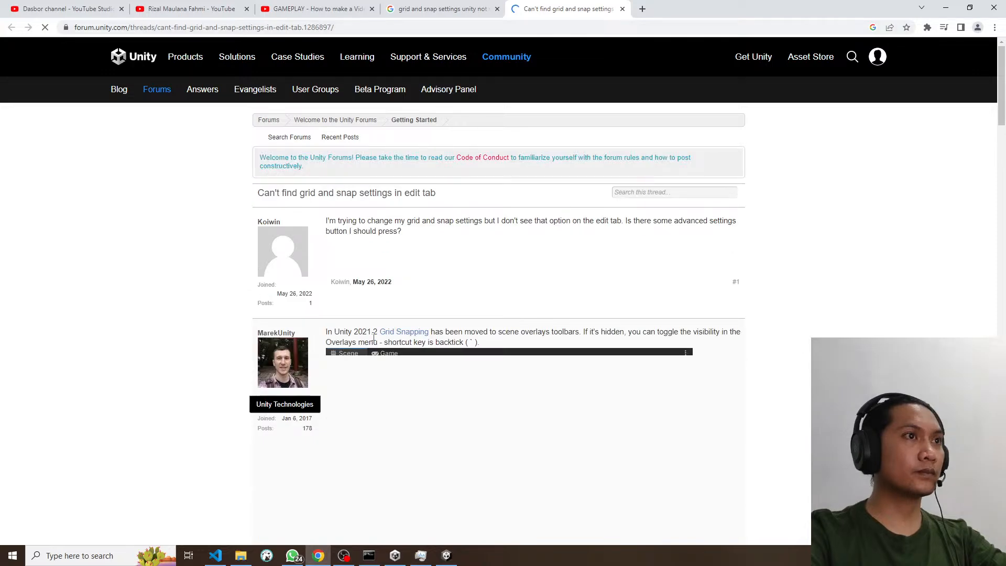
left_click_drag(449, 331, 565, 342)
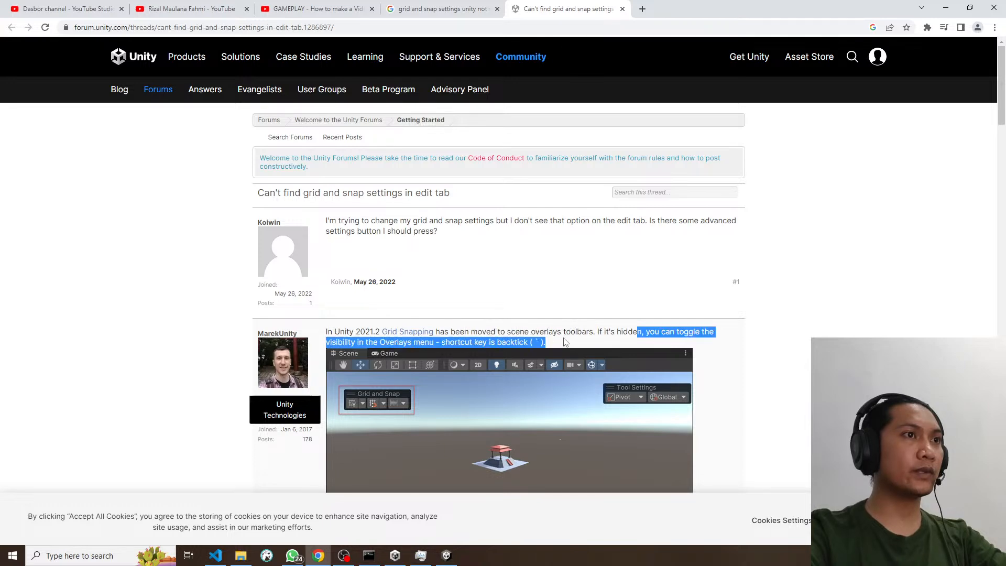
left_click(565, 341)
scroll(491, 346, "down", 2)
Step: Switch to Unity, locate Grid and Snap among the Scene overlays and open the Increment Snapping settings
key("alt+Tab")
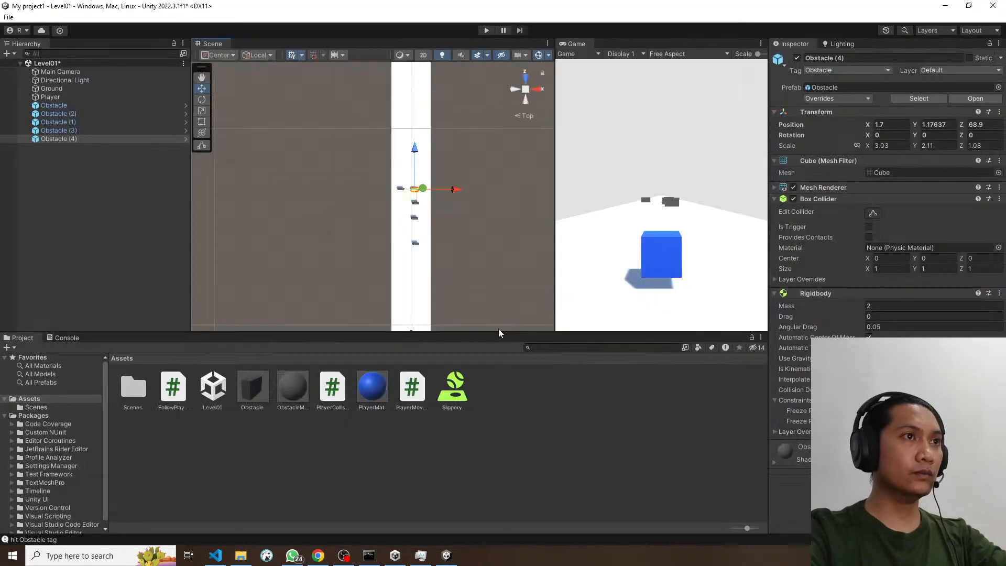
key("grave")
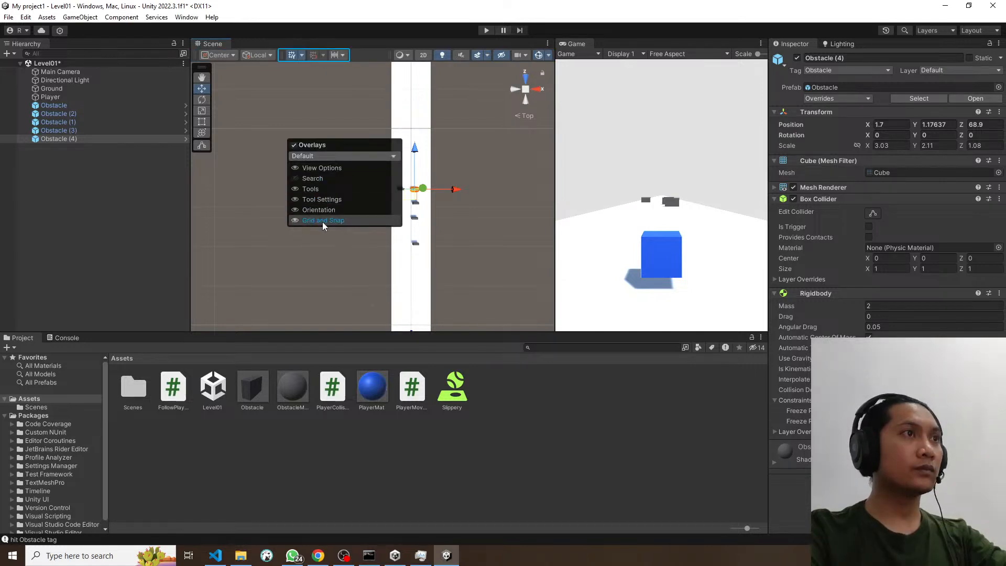
left_click(322, 222)
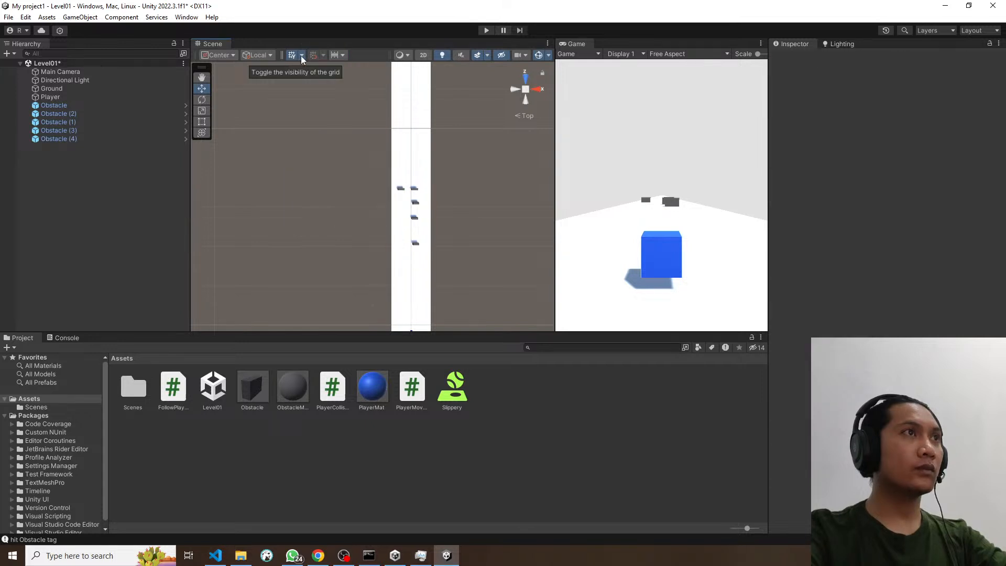
left_click(343, 55)
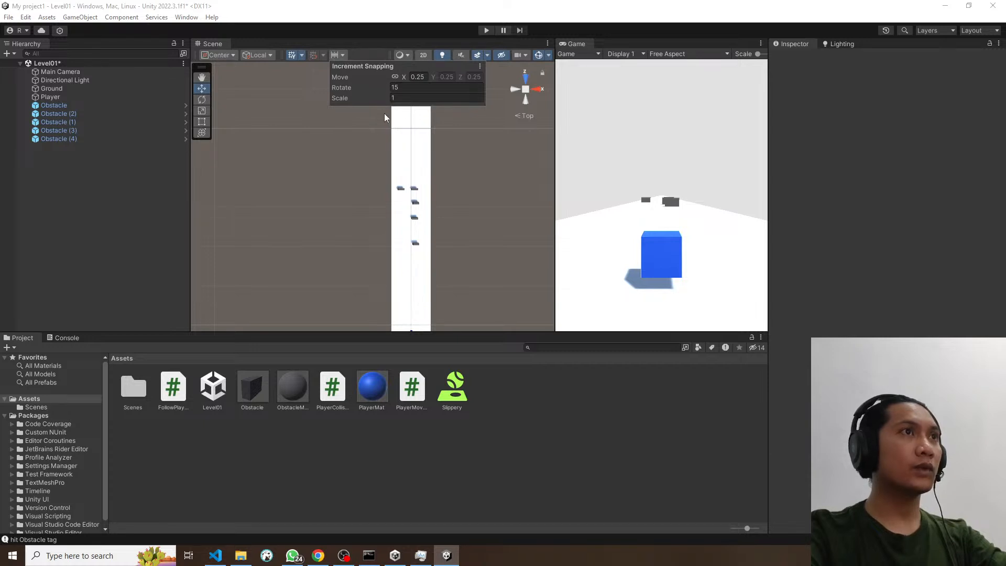
Step: Switch to the tutorial video in the browser, resume it and turn on its subtitles
key("alt+Tab")
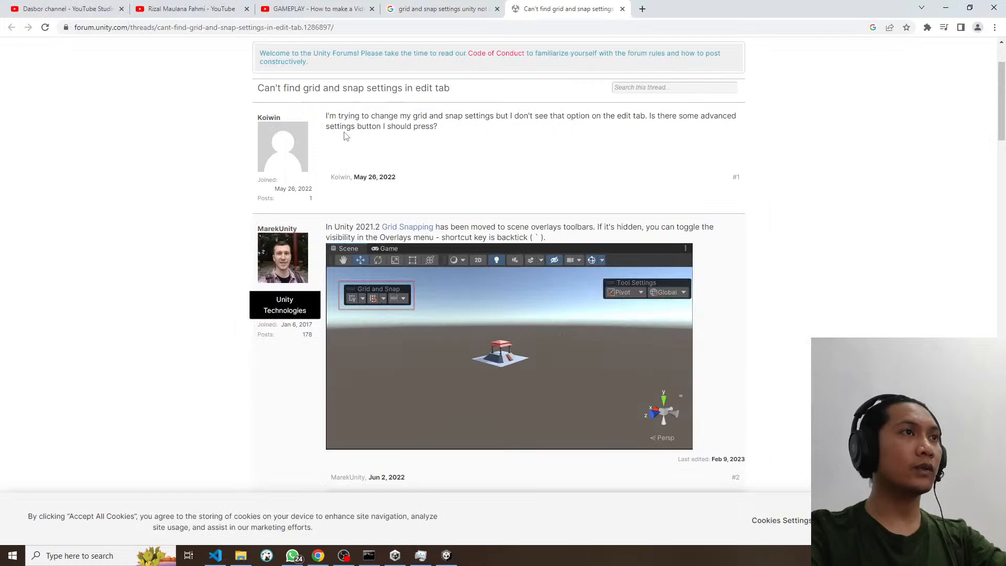
left_click(292, 5)
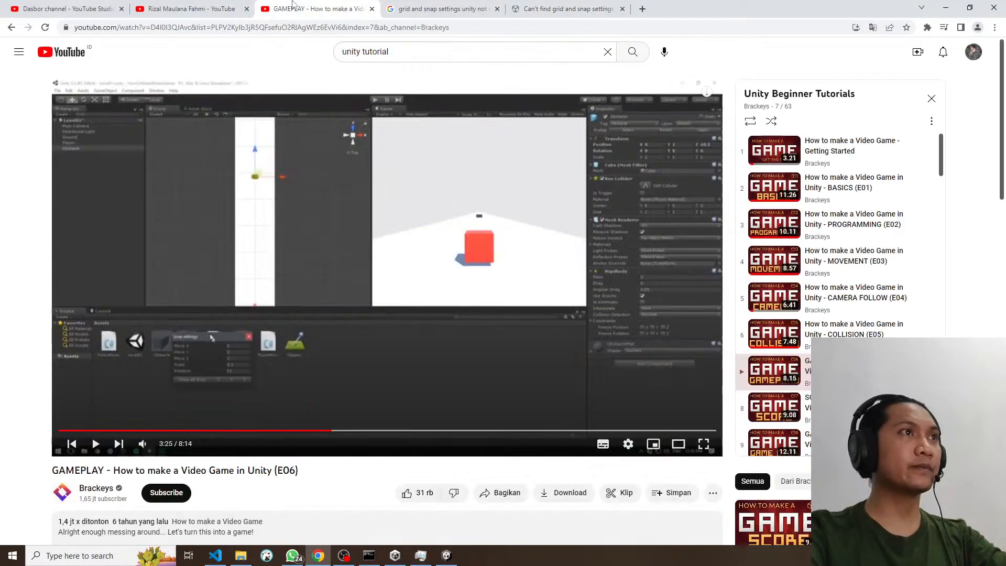
left_click(393, 254)
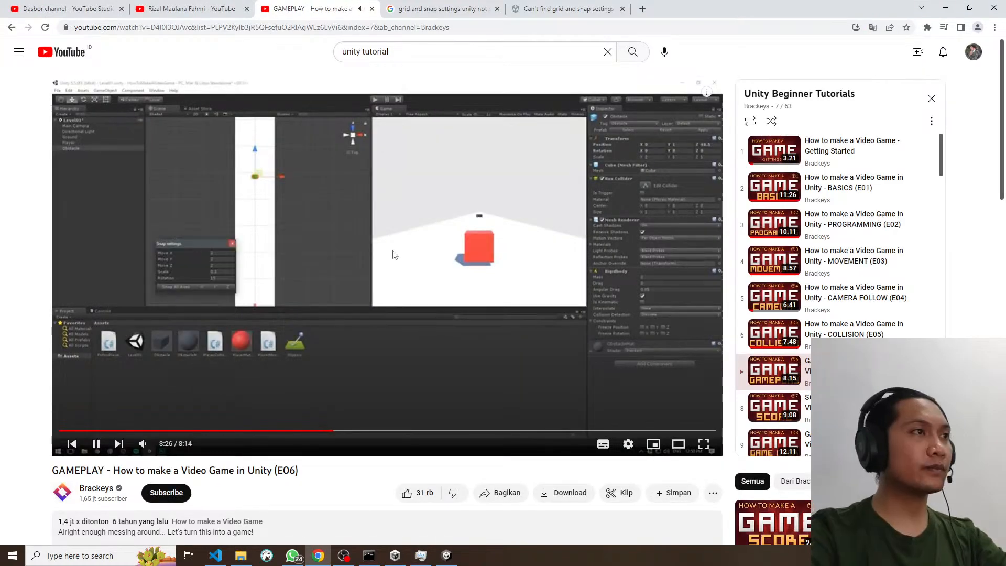
key("c")
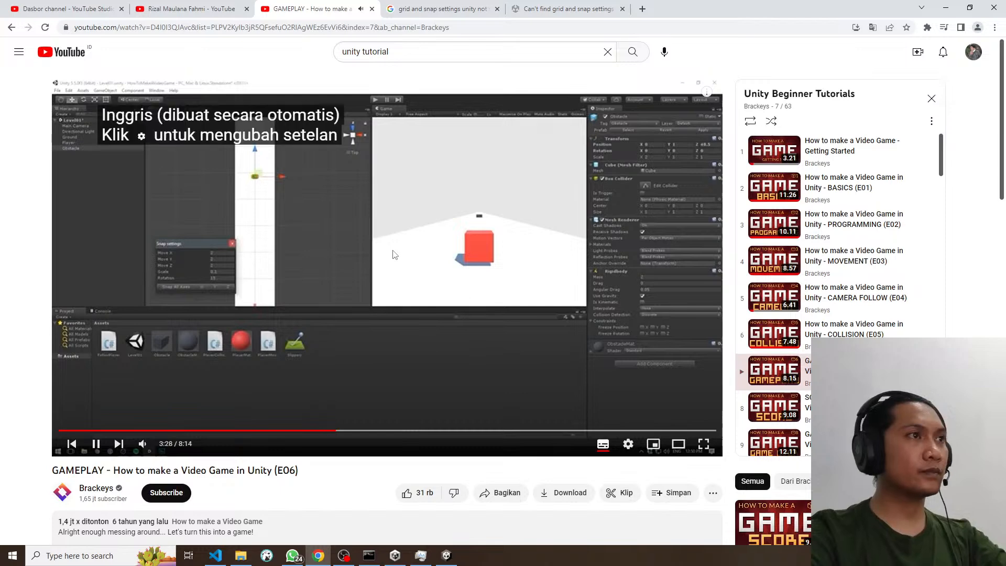
Step: Return to Unity and set the Increment Snapping Move value to 2 on the linked X, Y and Z axes
key("alt+Tab")
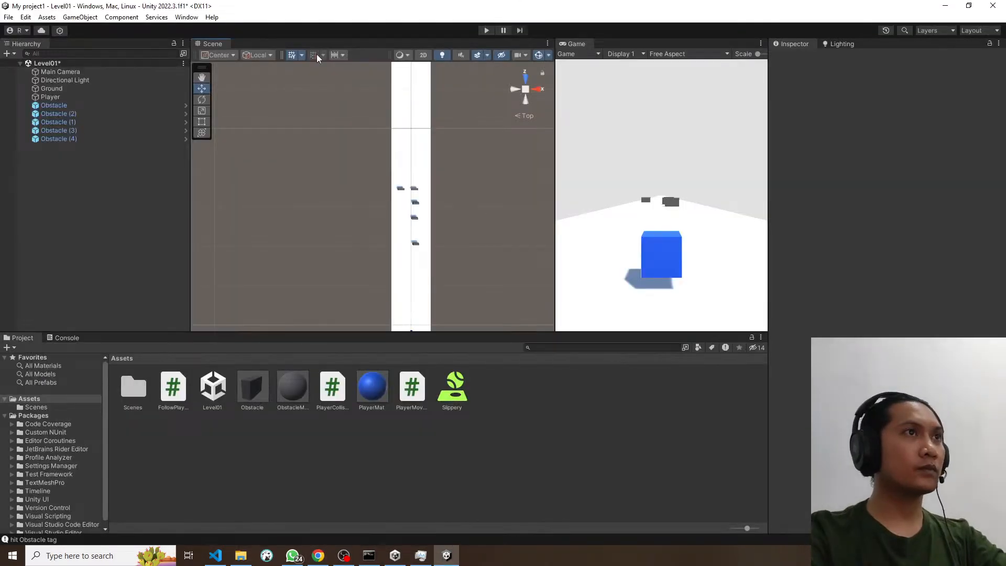
left_click(335, 54)
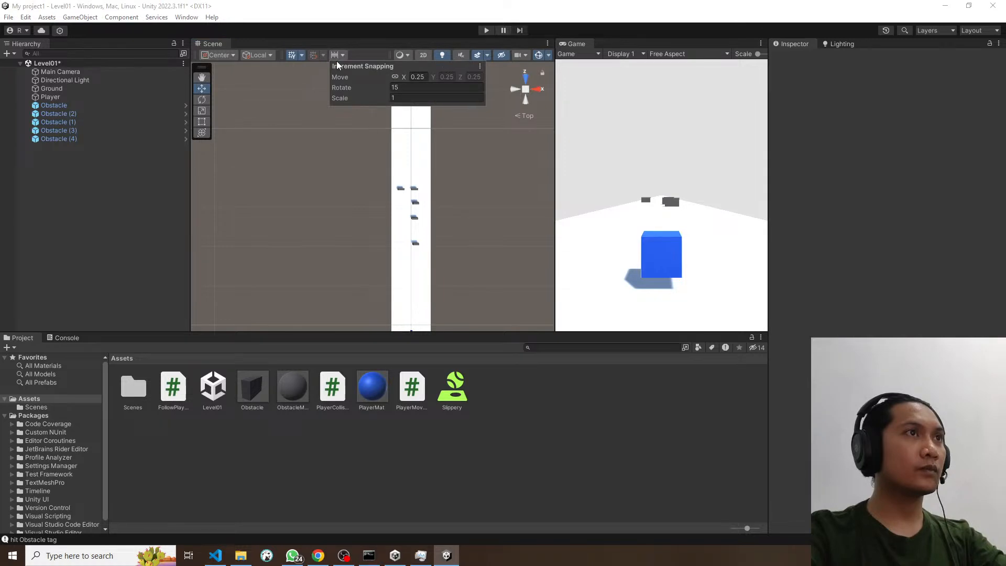
key("alt+Tab")
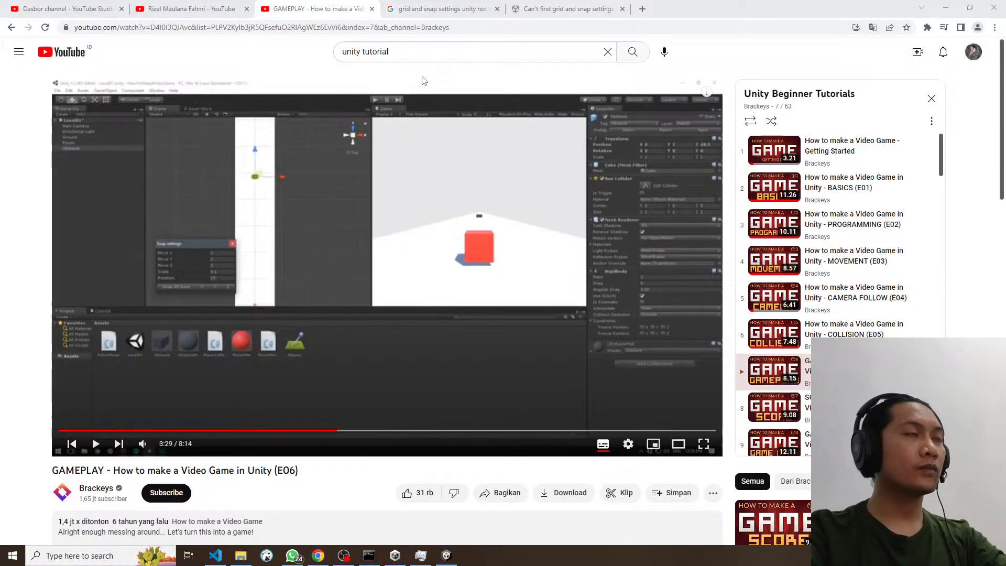
key("alt+Tab")
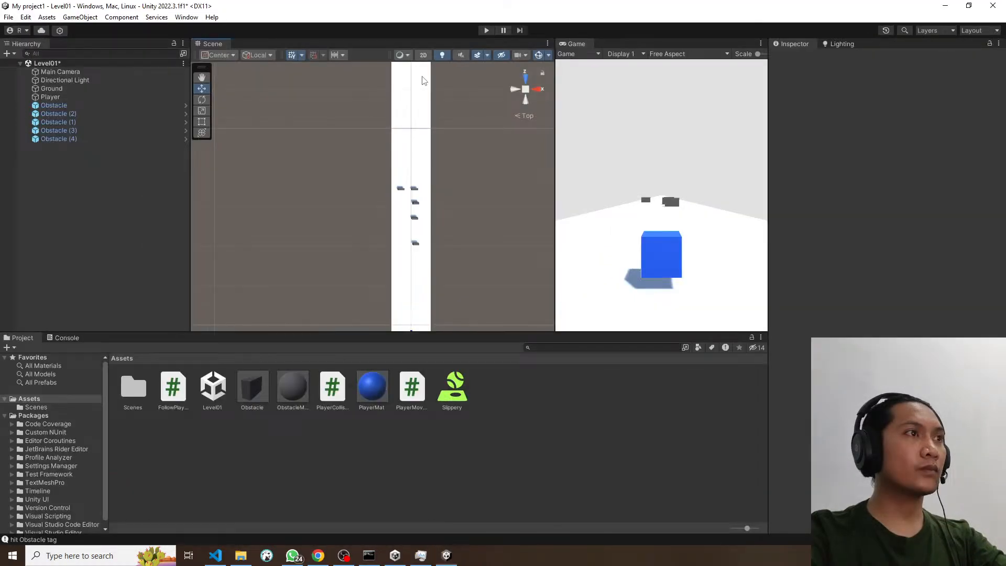
left_click(419, 77)
type("2")
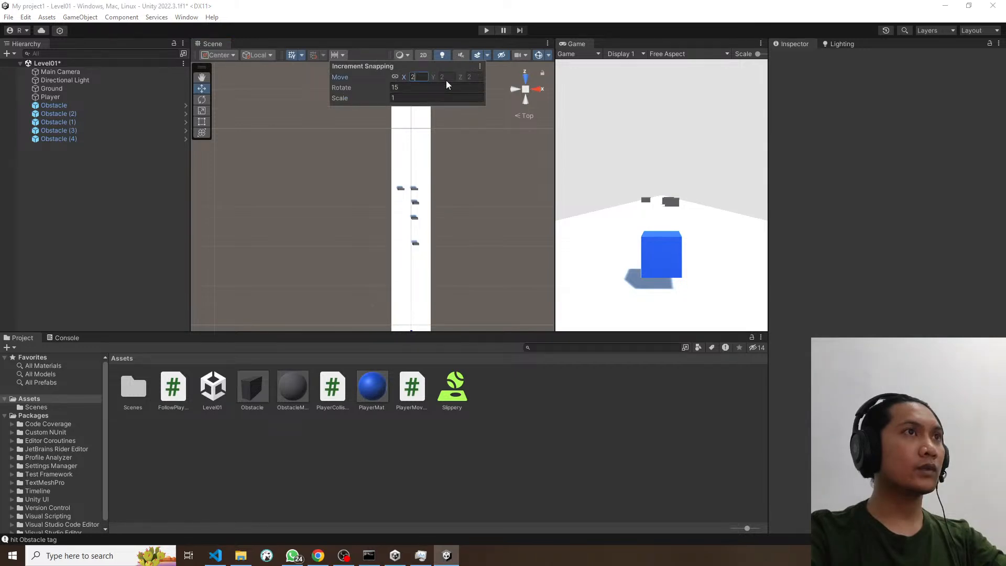
Step: Compare Unity's Increment Snapping settings with the tutorial video and watch how objects snap to every two units
key("alt+Tab")
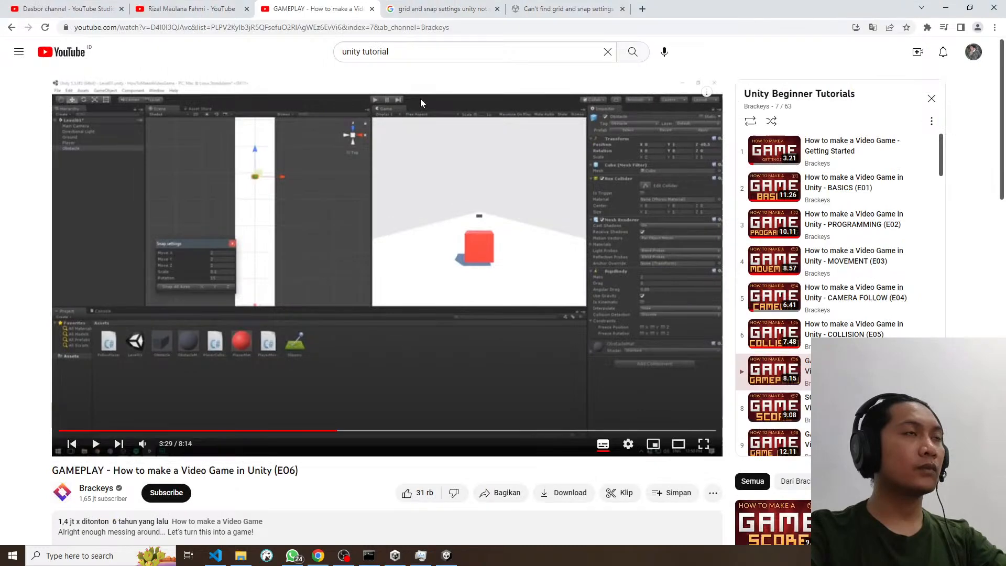
left_click(420, 98)
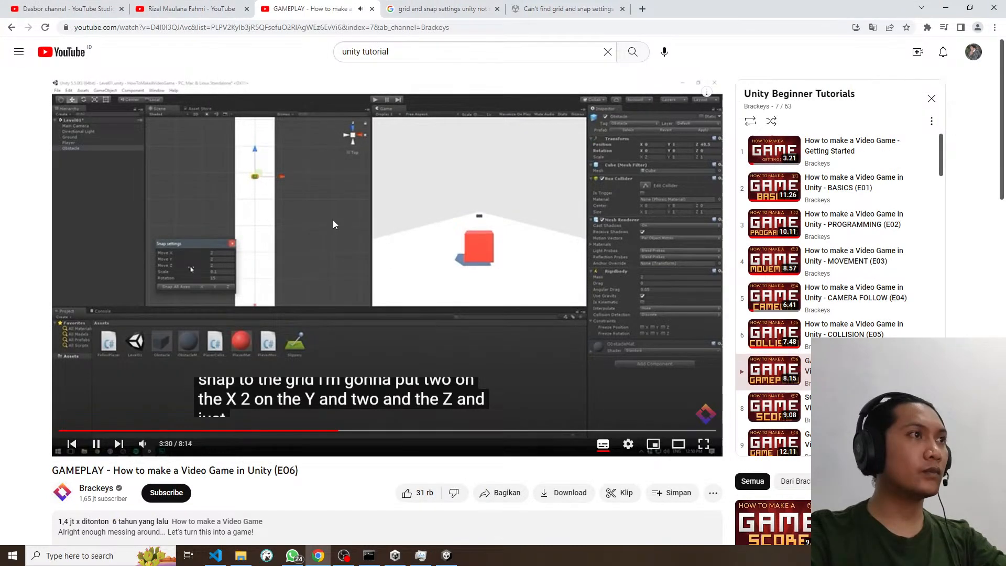
key("alt+Tab")
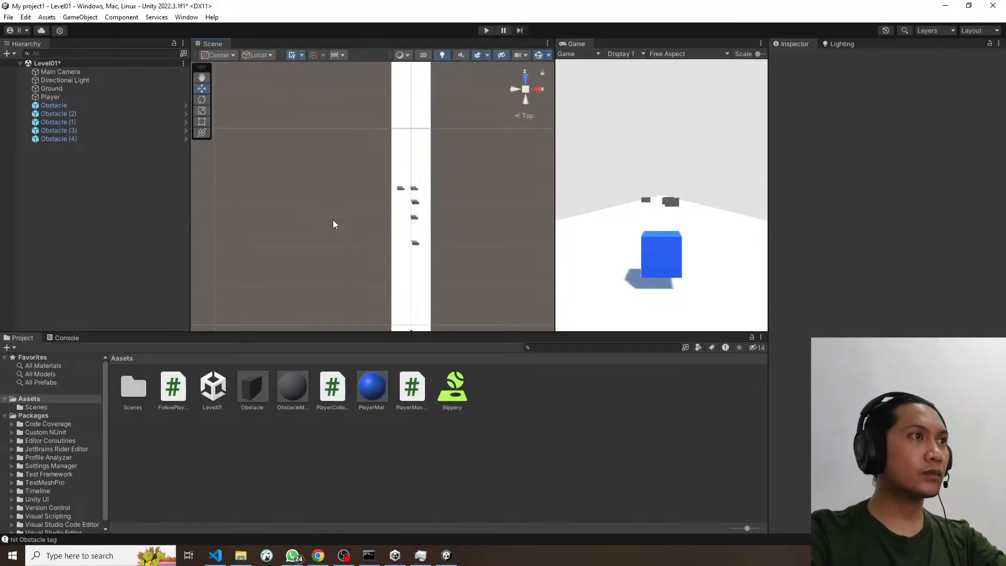
left_click(338, 55)
key("alt+Tab")
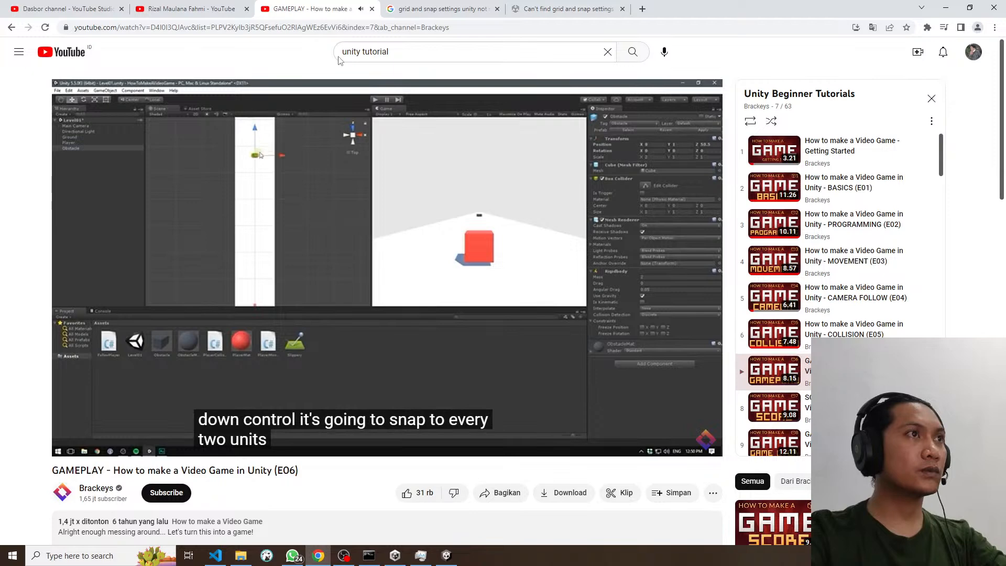
key("alt+Tab")
key("alt+Tab")
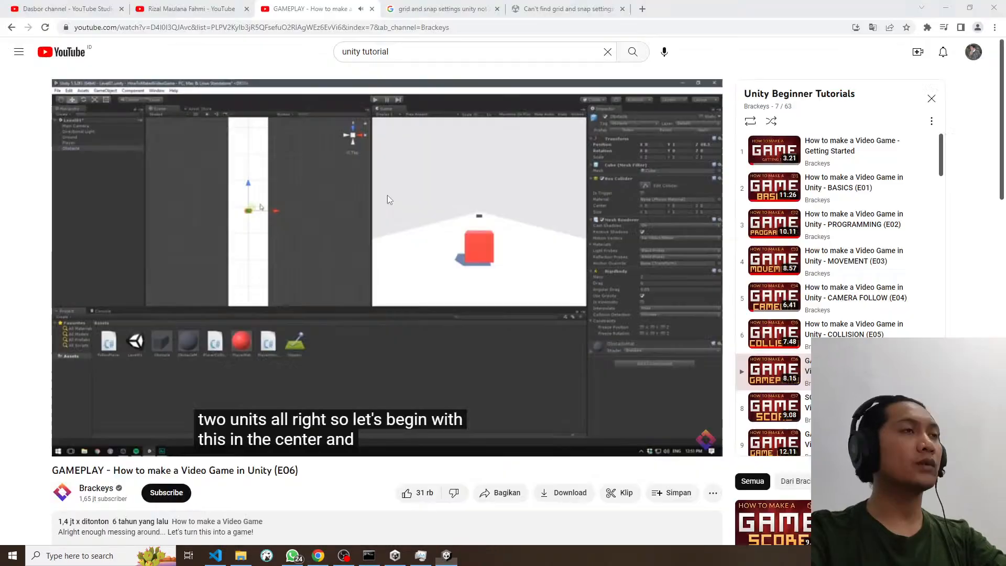
Step: In Unity, move Obstacle (2) with two-unit snapping to about X -3.15, Y -2.82, Z 74.9
key("alt+Tab")
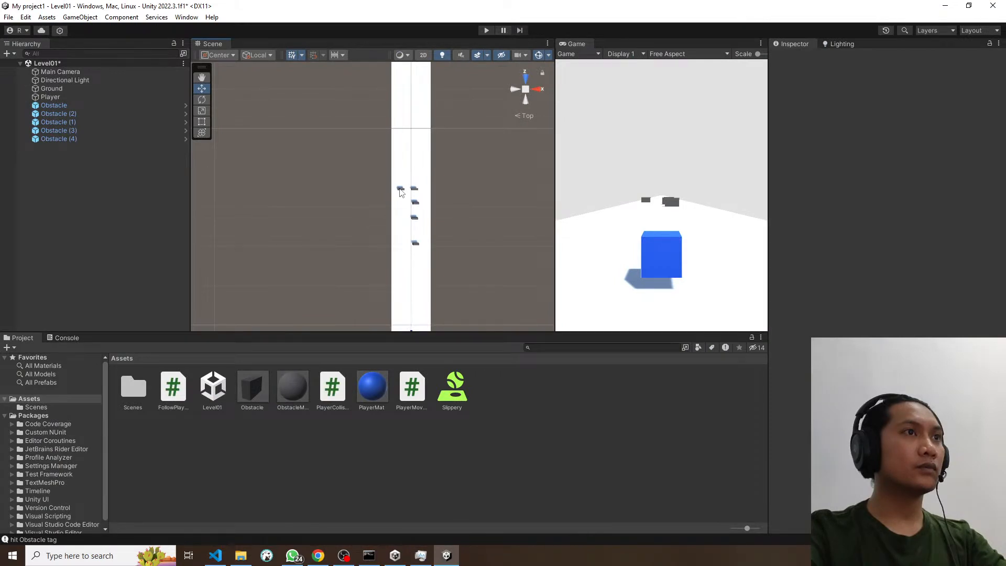
left_click(401, 189)
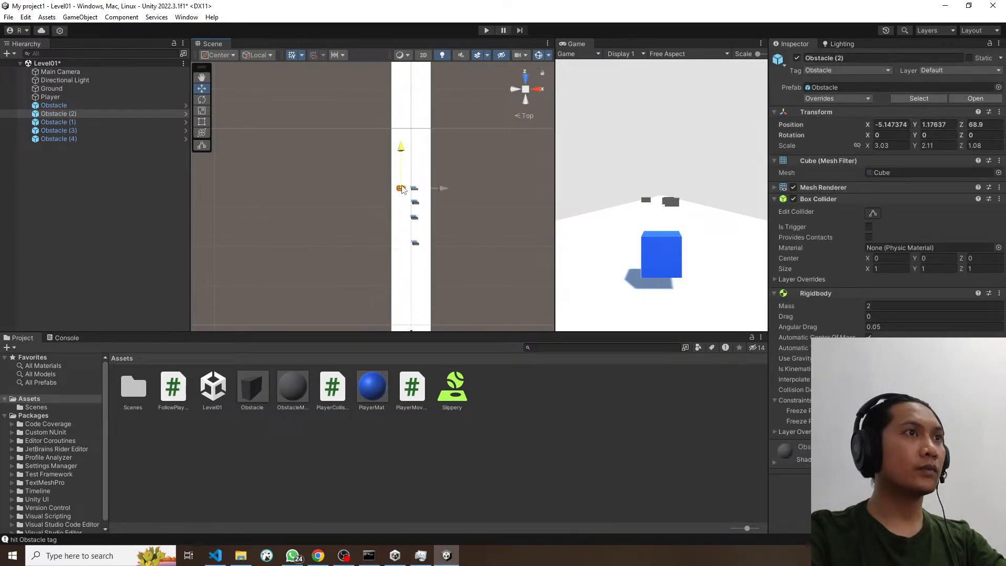
left_click_drag(434, 186, 402, 185)
key("ctrl+z")
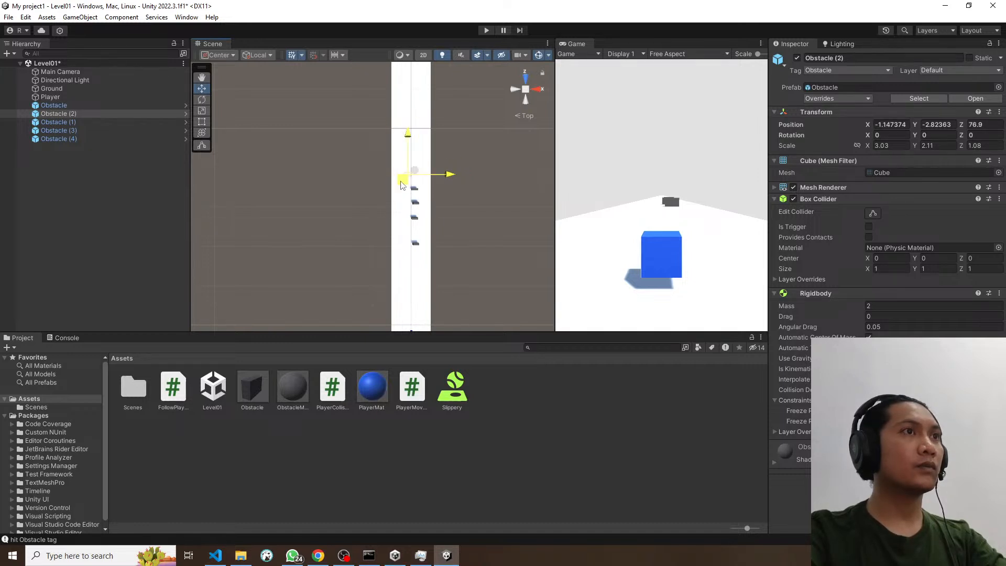
Step: Watch the tutorial video's part on duplicating obstacles to build the level, and return to Unity
key("alt+Tab")
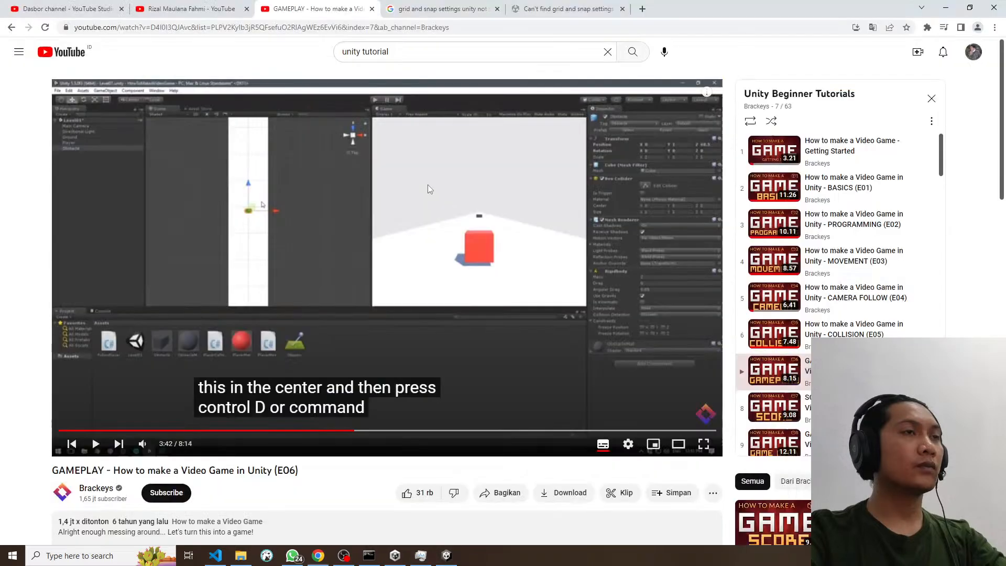
left_click(428, 185)
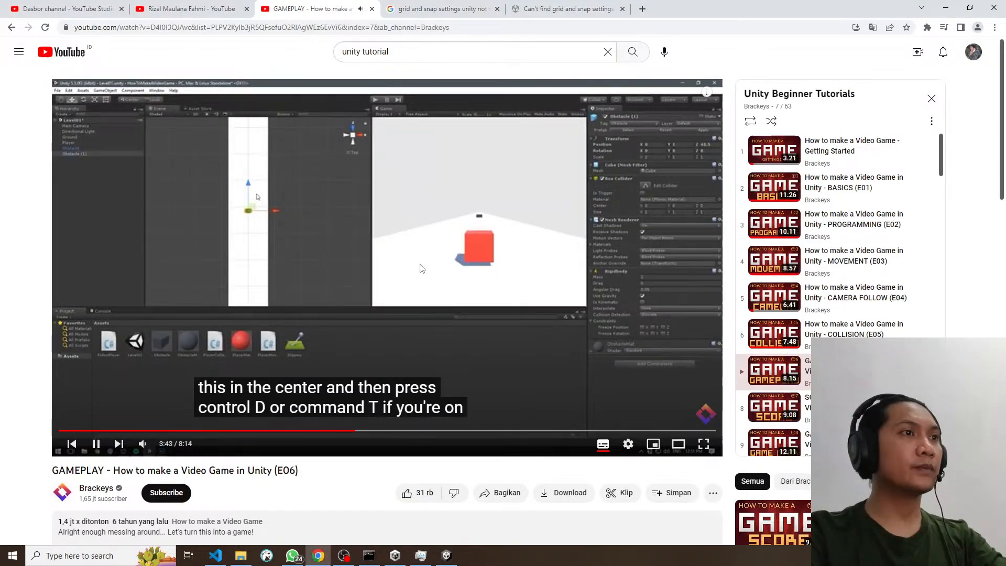
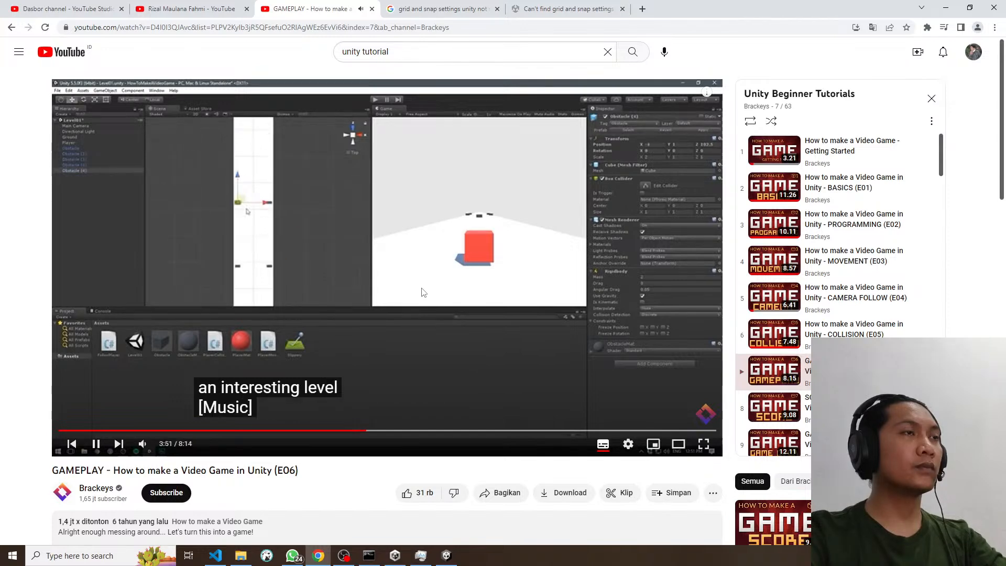
key("alt+Tab")
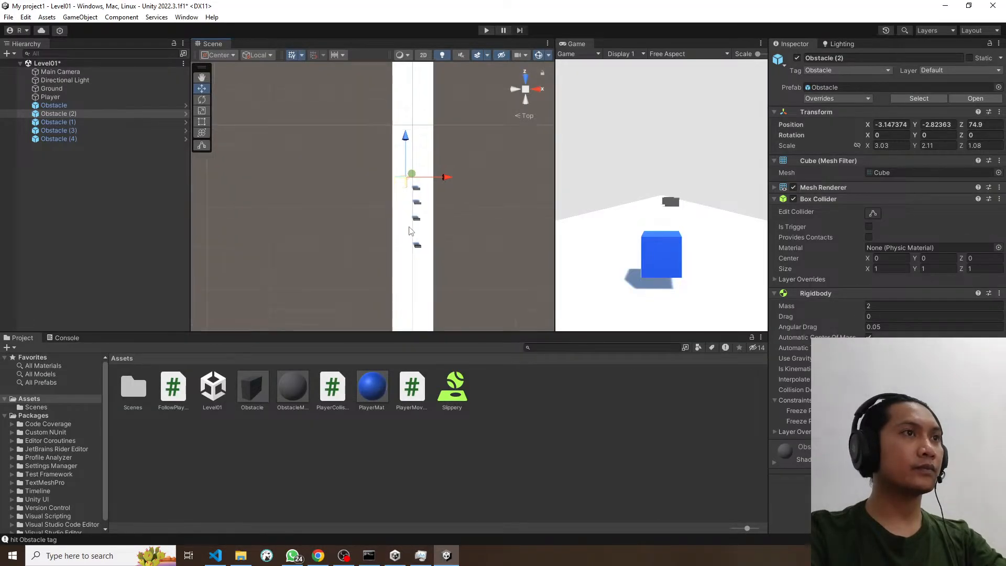
Step: Delete all five existing obstacles from the Ground in the top view
scroll(410, 231, "down", 1)
left_click_drag(464, 246, 363, 159)
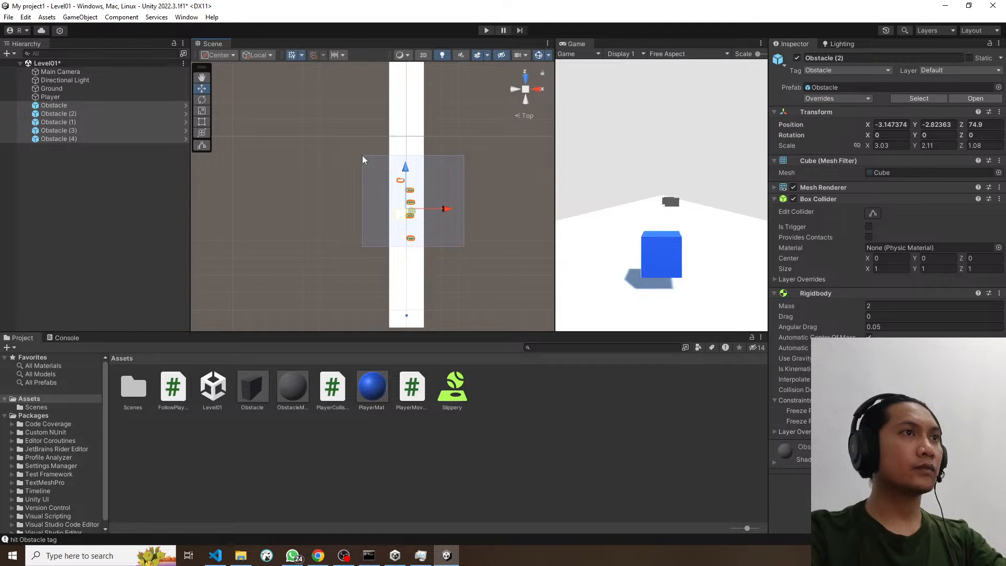
key("Delete")
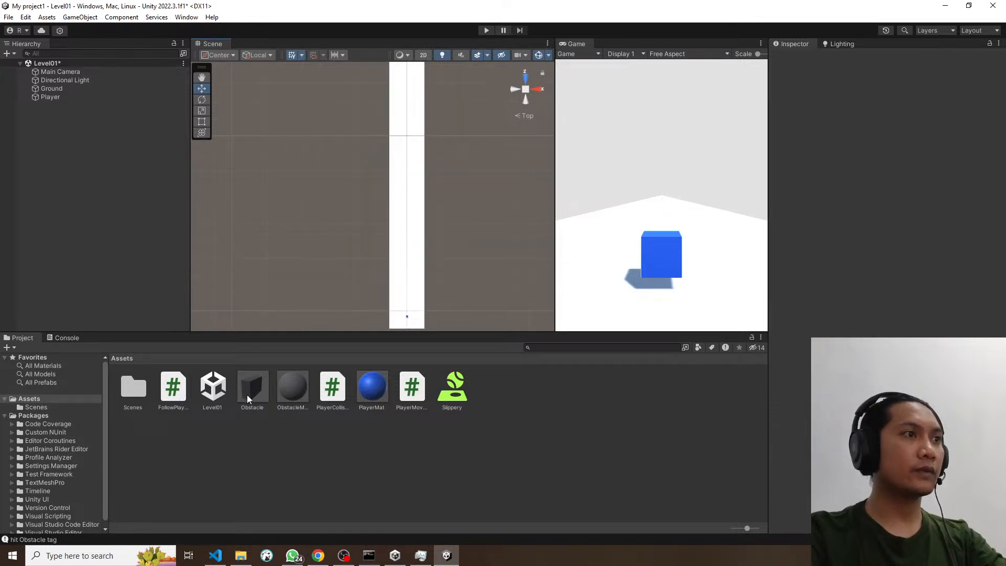
Step: Place a new Obstacle prefab on the Ground and duplicate it six times at scattered positions, putting Obstacle (2) at about X 7.4, Z 88.3
left_click_drag(247, 396, 402, 155)
key("ctrl+d")
key("ctrl+d")
key("ctrl+d")
key("ctrl+d")
key("ctrl+d")
key("ctrl+d")
left_click_drag(402, 155, 416, 155)
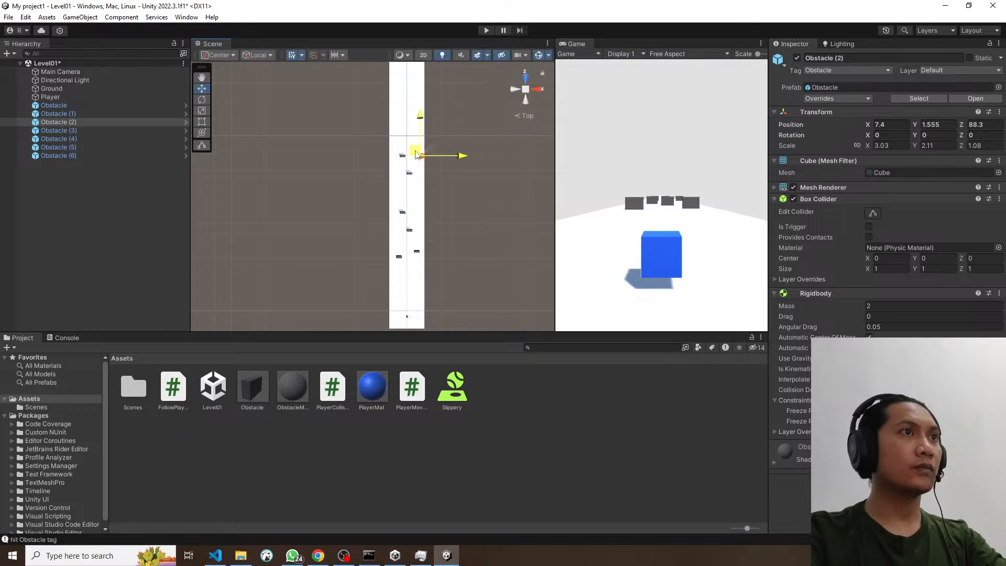
Step: Duplicate Obstacle (2) once, and duplicate a group of three obstacles three times along the Ground, moving the group to Z 160.3
key("ctrl+d")
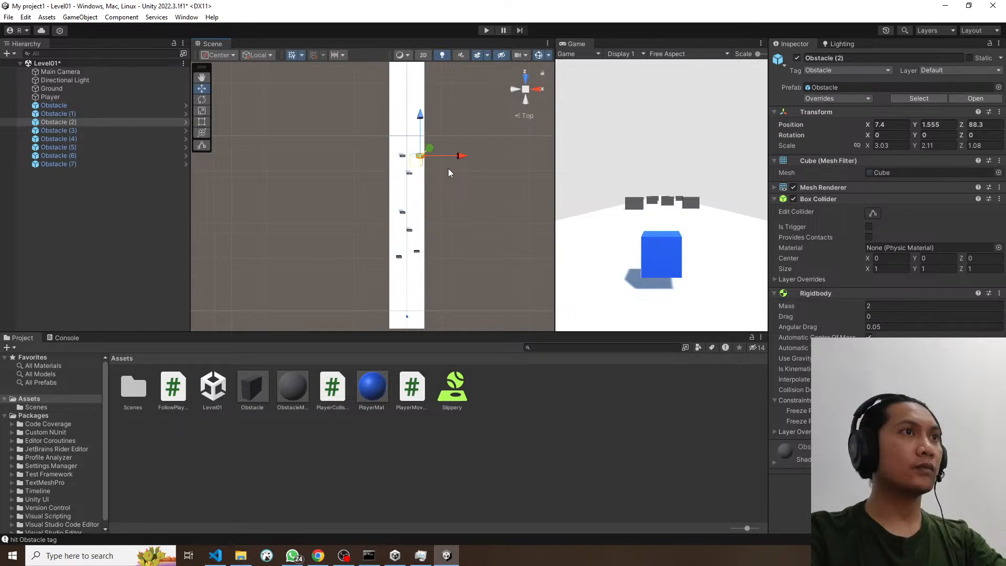
left_click_drag(448, 168, 396, 148)
left_click_drag(402, 155, 389, 94)
key("ctrl+d")
key("ctrl+d")
key("ctrl+d")
scroll(402, 70, "down", 1)
scroll(412, 82, "down", 2)
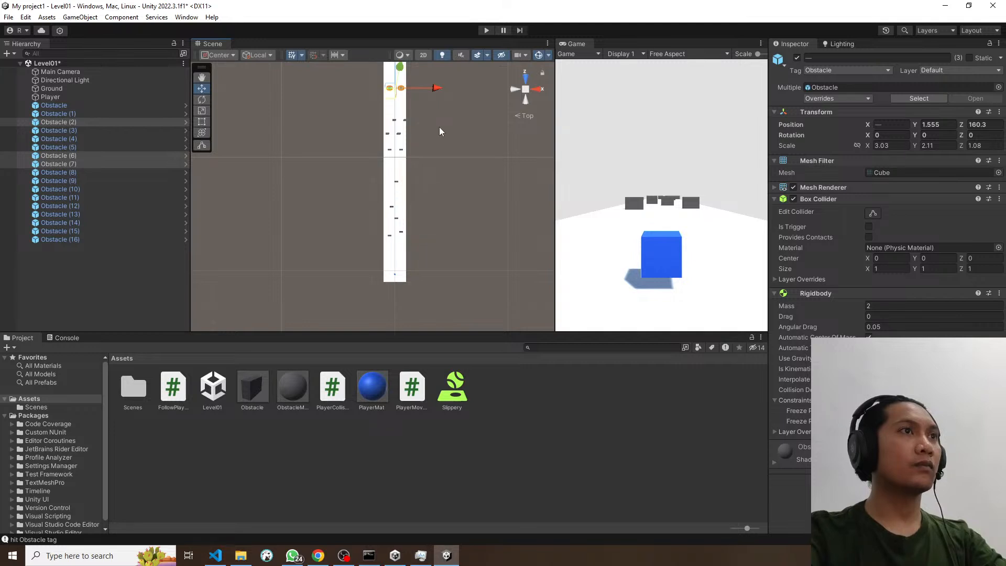
scroll(439, 132, "down", 1)
middle_click_drag(438, 132, 425, 177)
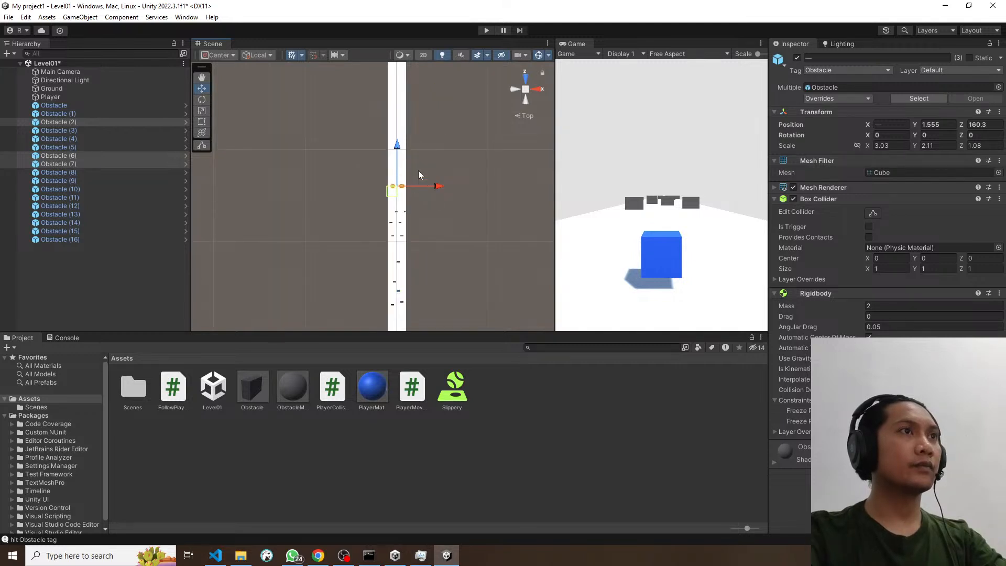
Step: Duplicate Obstacle (6) nine times and scatter the copies farther along the Ground, leaving Obstacle (6) at about X -2.6, Z 246.3
left_click(418, 171)
scroll(418, 170, "up", 1)
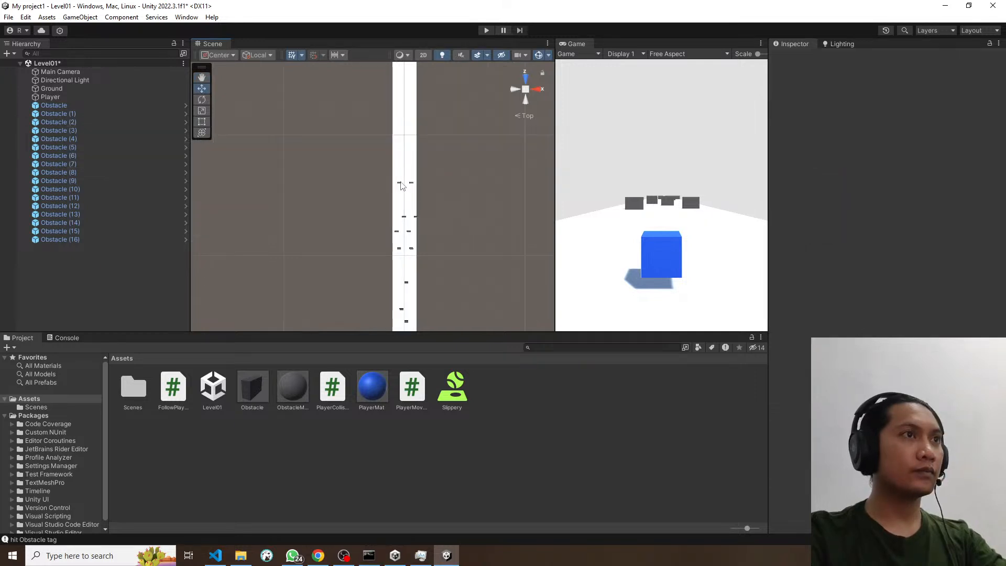
left_click(400, 184)
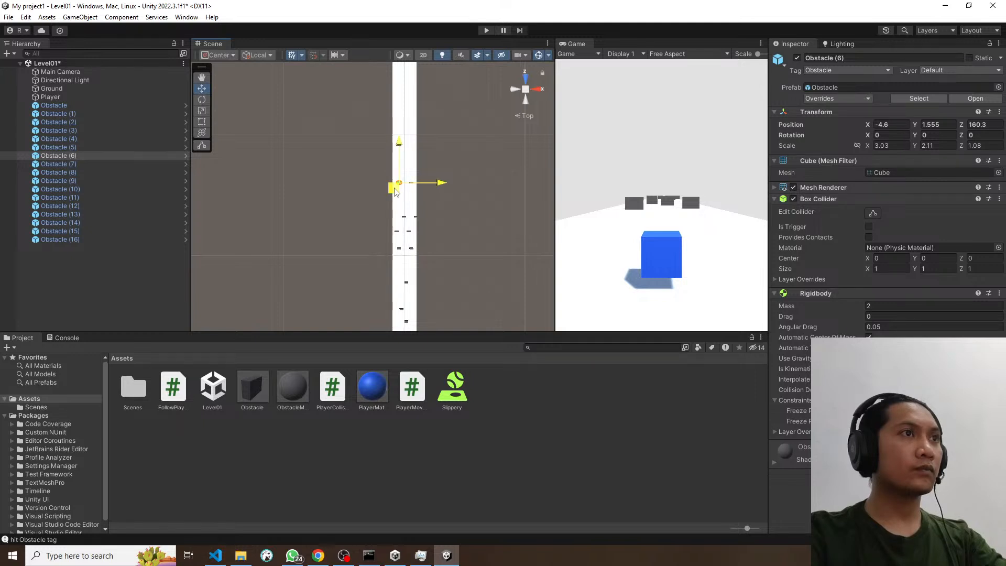
left_click_drag(394, 190, 397, 159)
key("ctrl+d")
key("ctrl+d")
key("ctrl+d")
key("ctrl+d")
left_click_drag(396, 159, 400, 70)
key("ctrl+d")
key("ctrl+d")
key("ctrl+d")
key("ctrl+d")
key("ctrl+d")
scroll(457, 184, "down", 2)
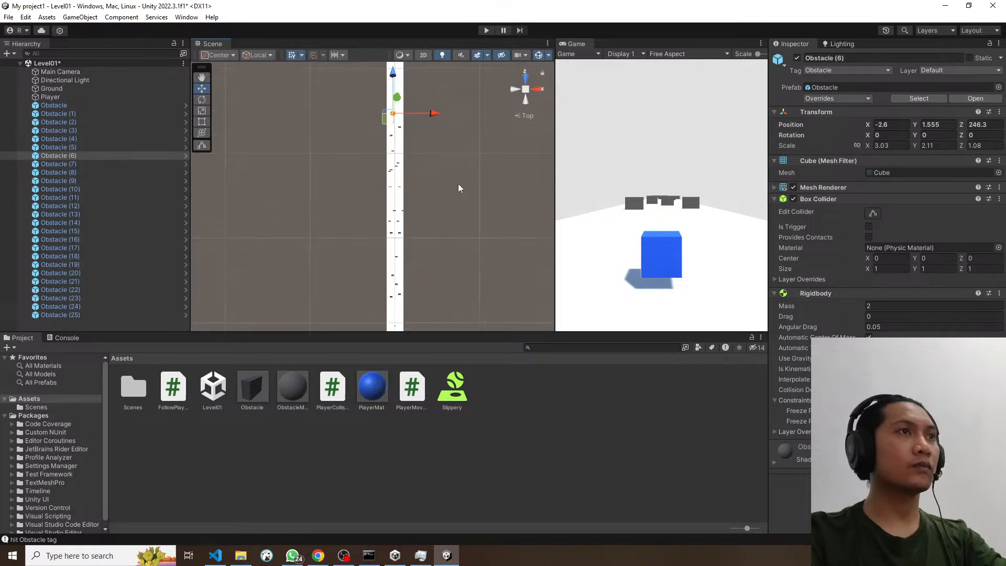
scroll(458, 183, "down", 3)
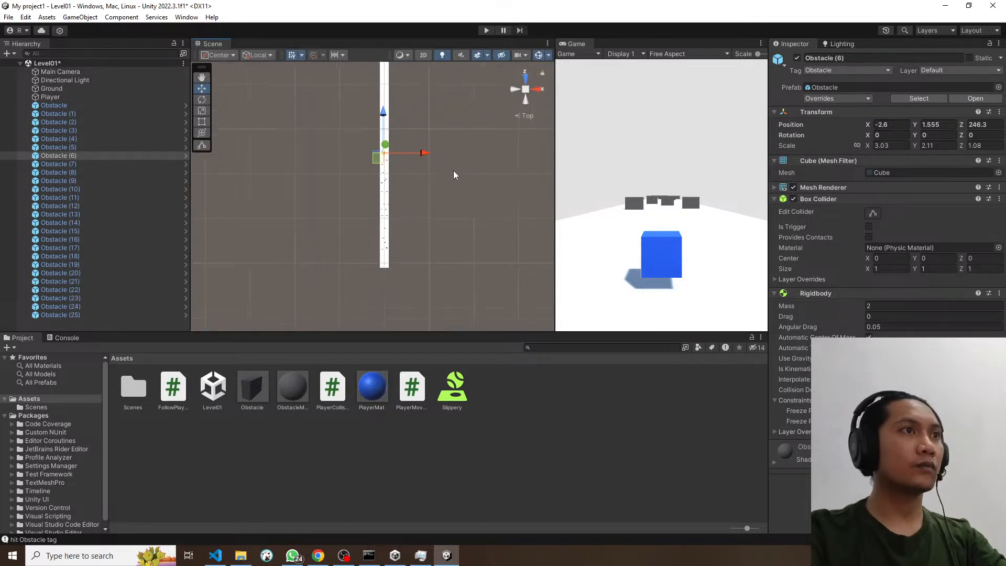
Step: Play-test the level twice with the new obstacle layout, stopping play mode each time
key("ctrl+p")
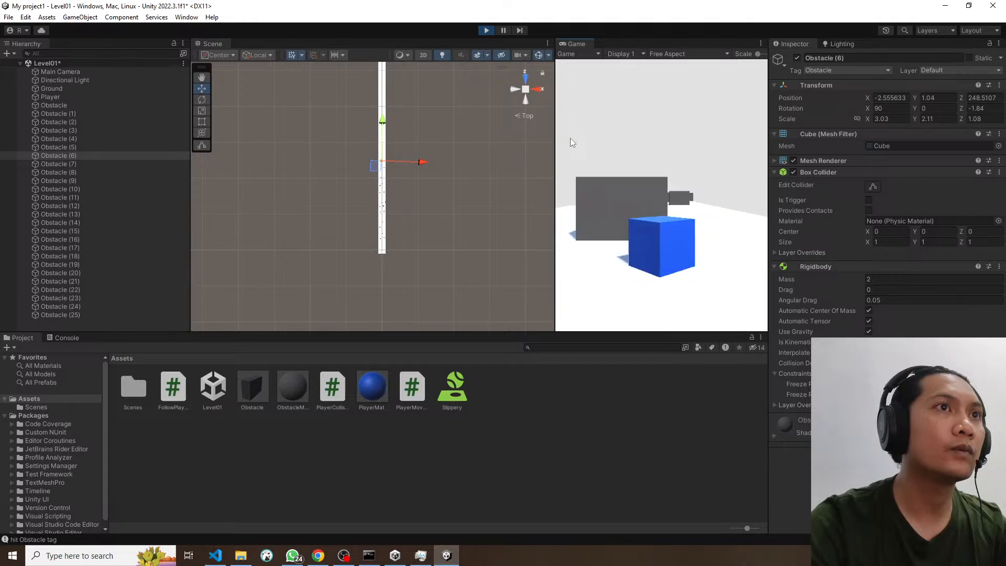
left_click(491, 34)
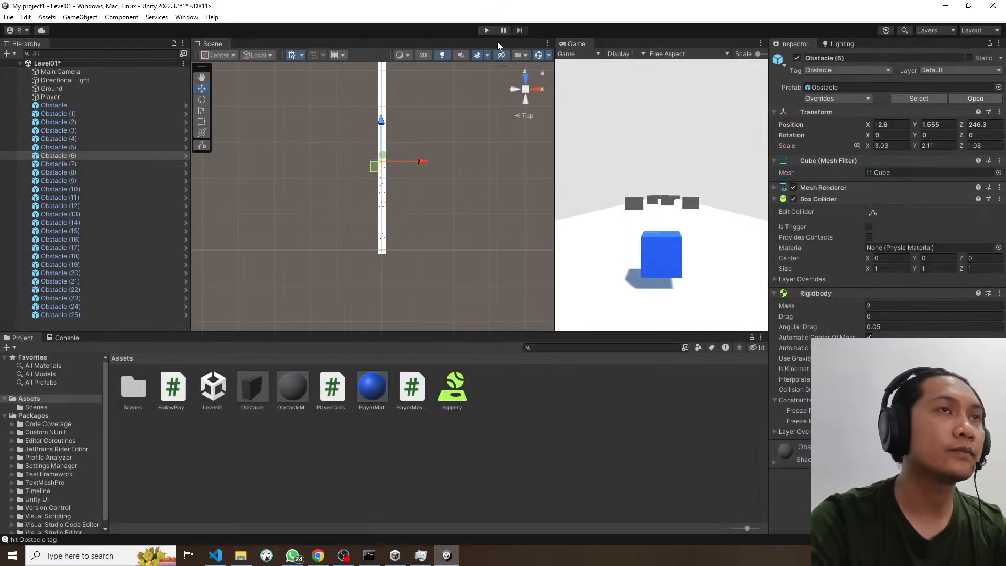
key("ctrl+p")
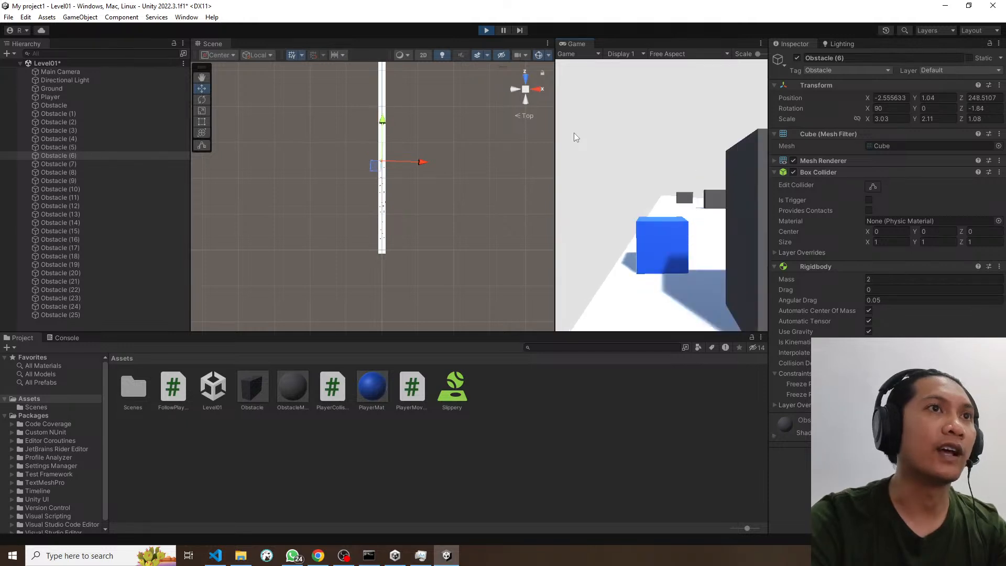
left_click(486, 30)
Step: Switch to the tutorial video in Chrome and skim its remaining parts on the player forces, play shortcut and lighting settings
key("alt+Tab")
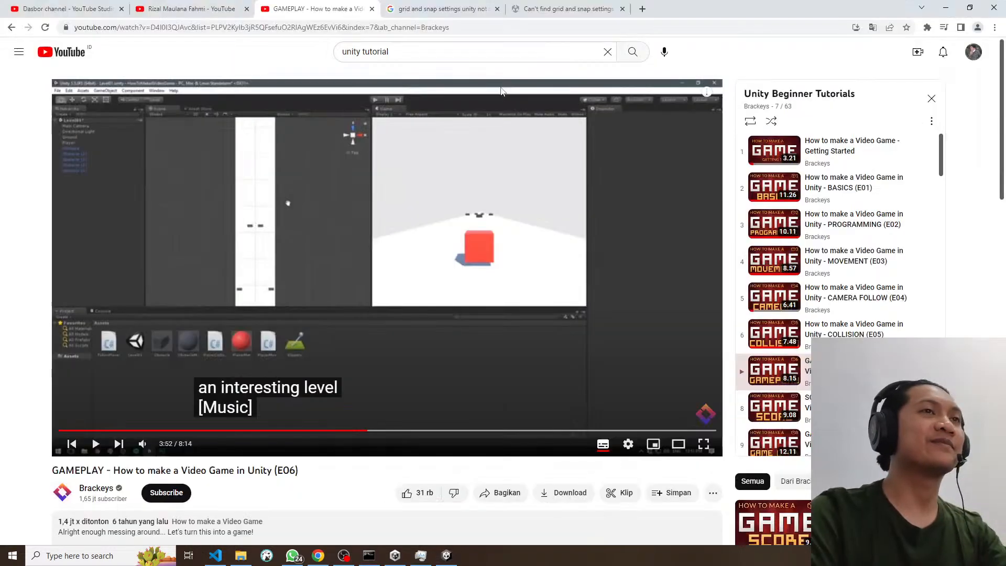
key("alt+Tab")
key("alt+Tab")
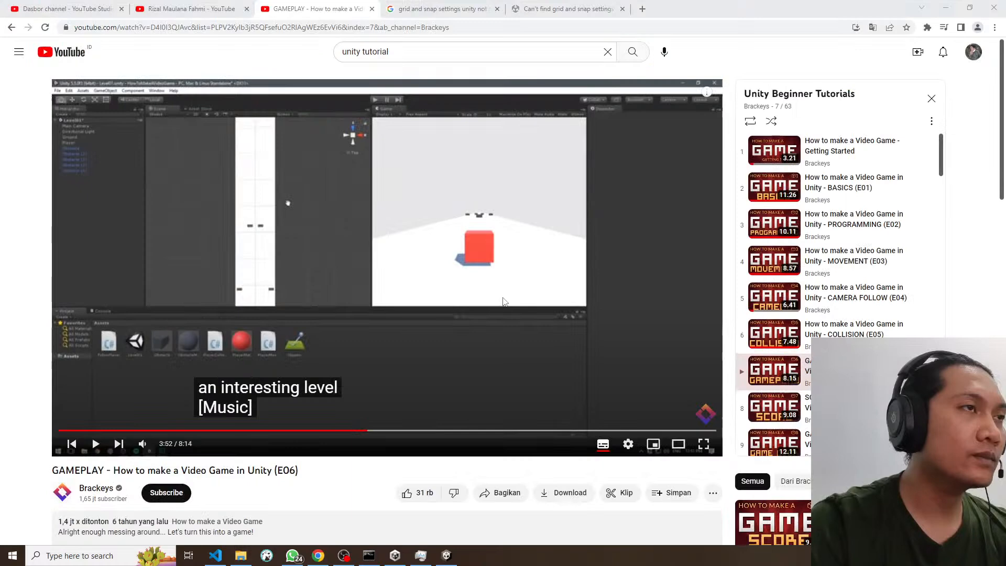
left_click(503, 302)
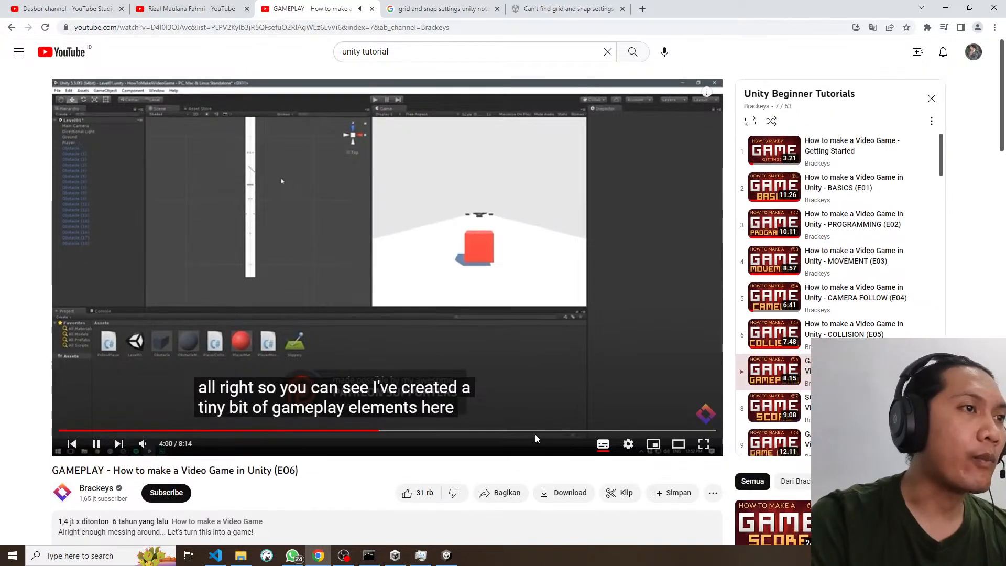
left_click(543, 431)
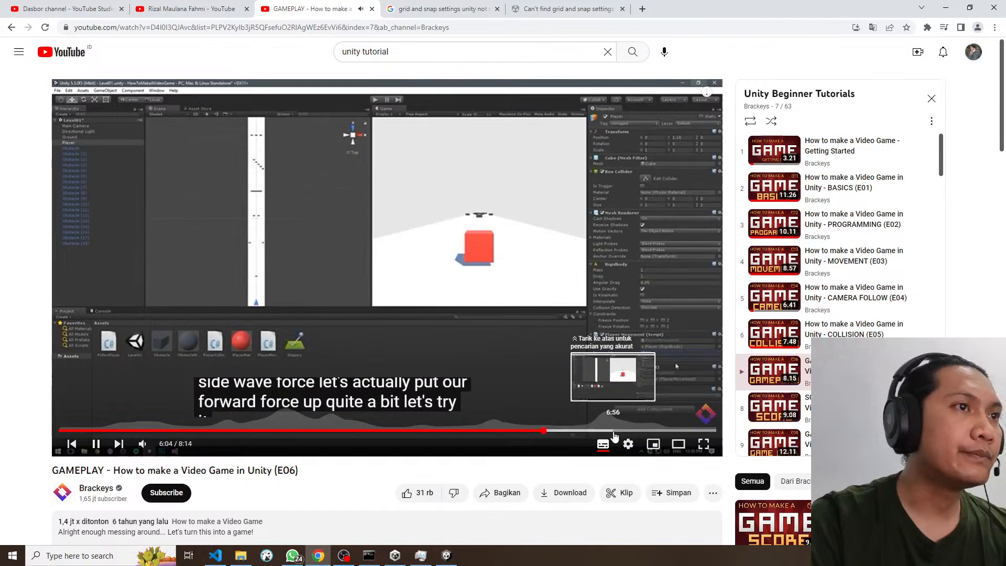
left_click(663, 431)
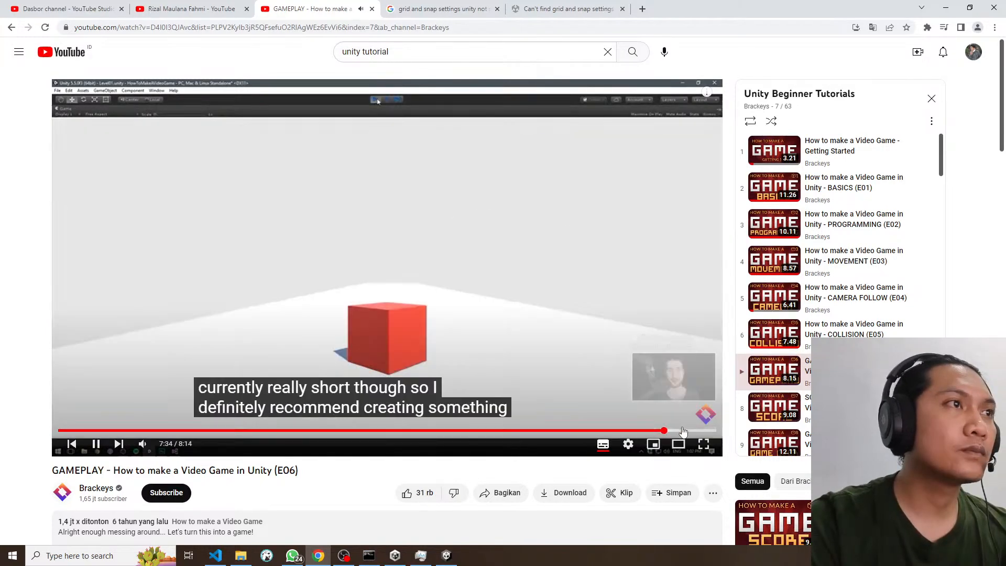
left_click(642, 431)
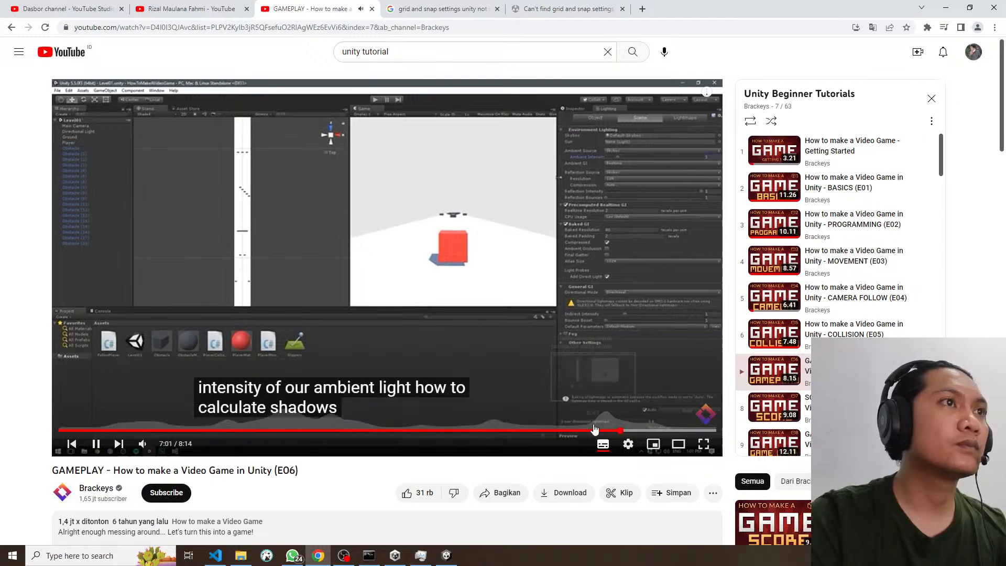
left_click(589, 431)
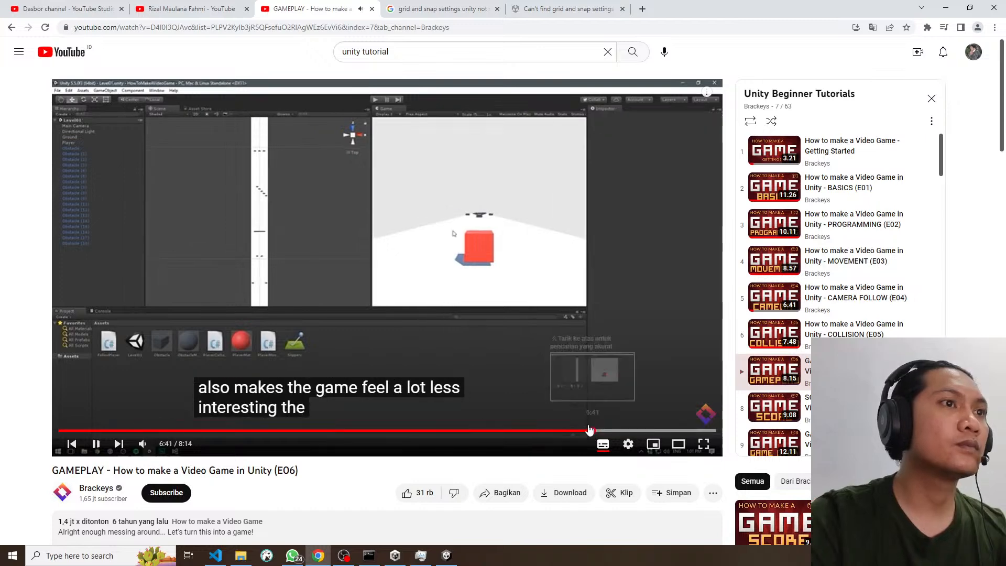
left_click(557, 431)
left_click(536, 362)
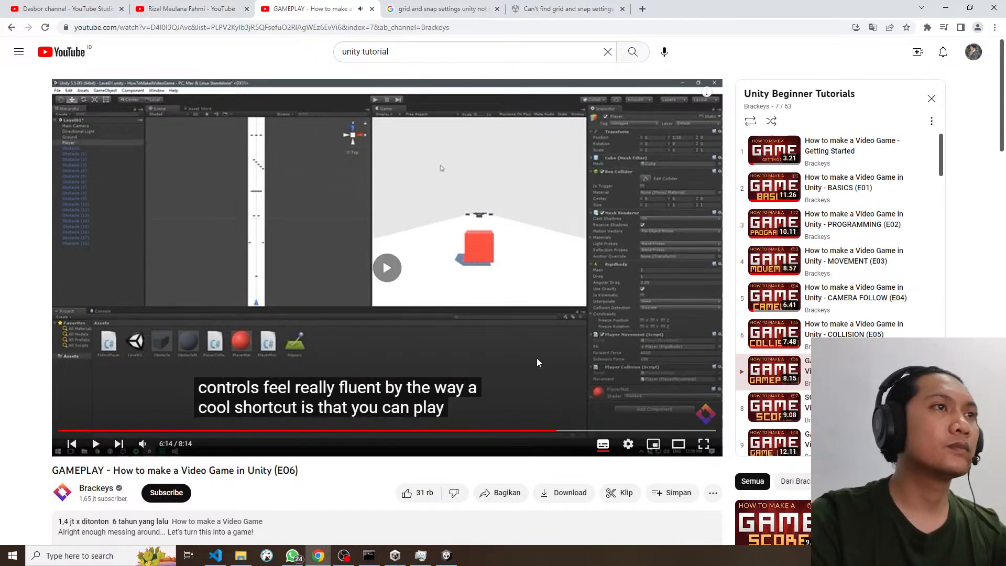
left_click(536, 357)
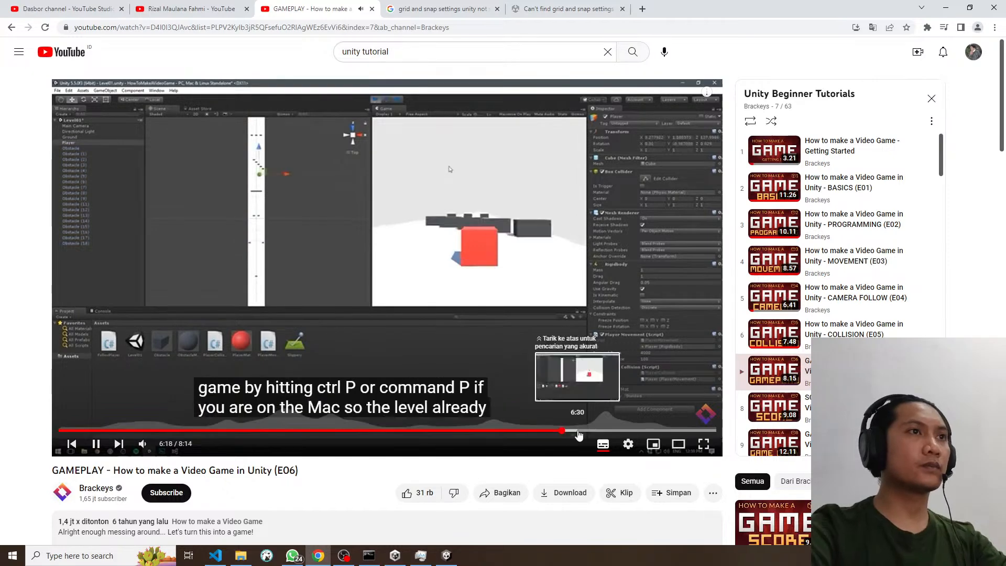
Step: Rewind the tutorial to about 5:13 and study how ForceMode.VelocityChange is added to both sideways AddForce calls
left_click(539, 430)
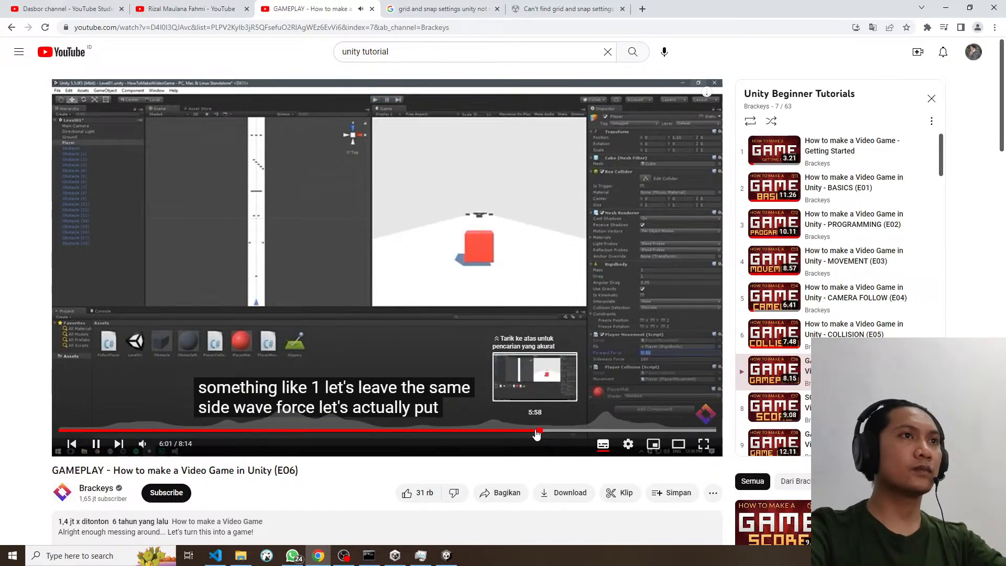
left_click(492, 431)
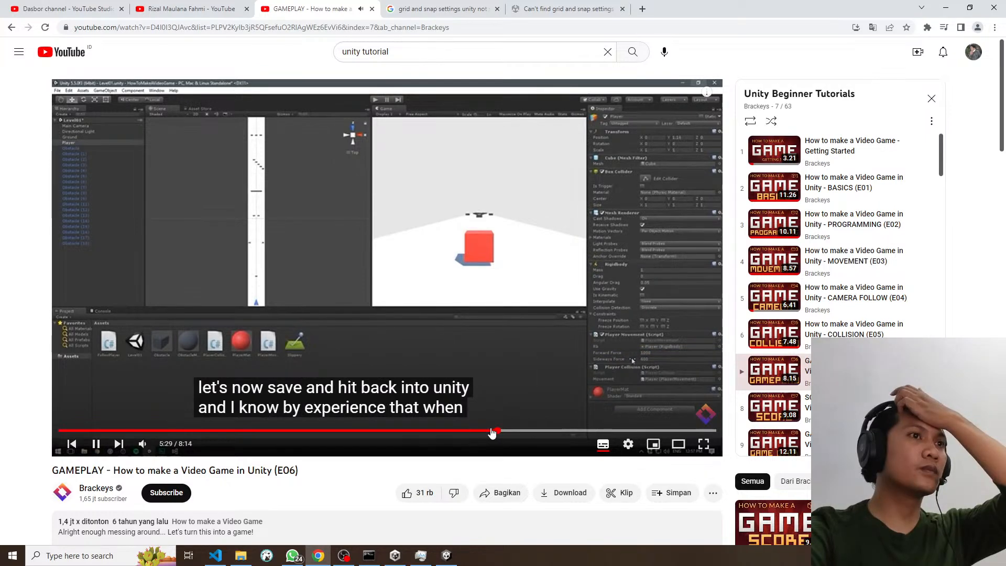
left_click(476, 430)
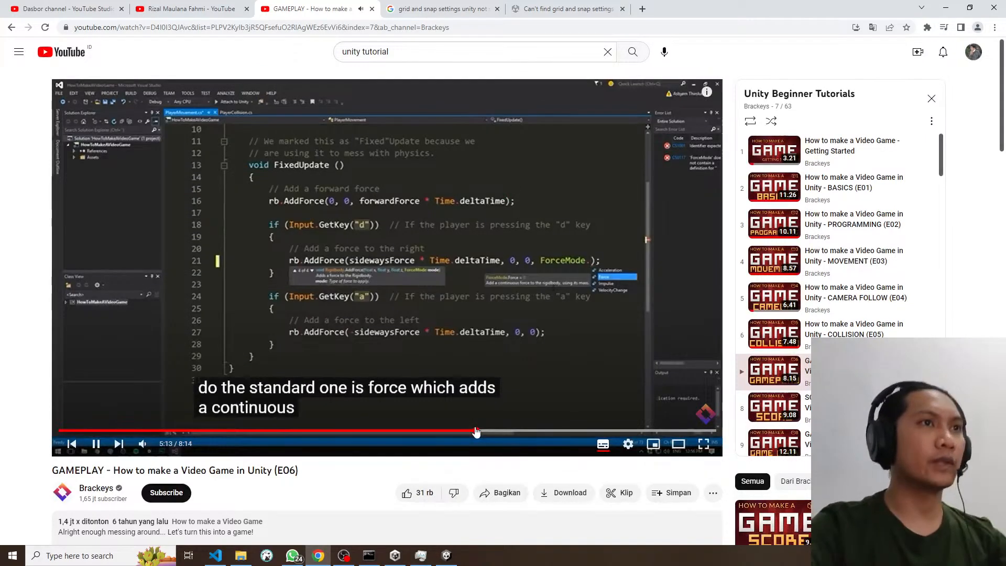
left_click(455, 338)
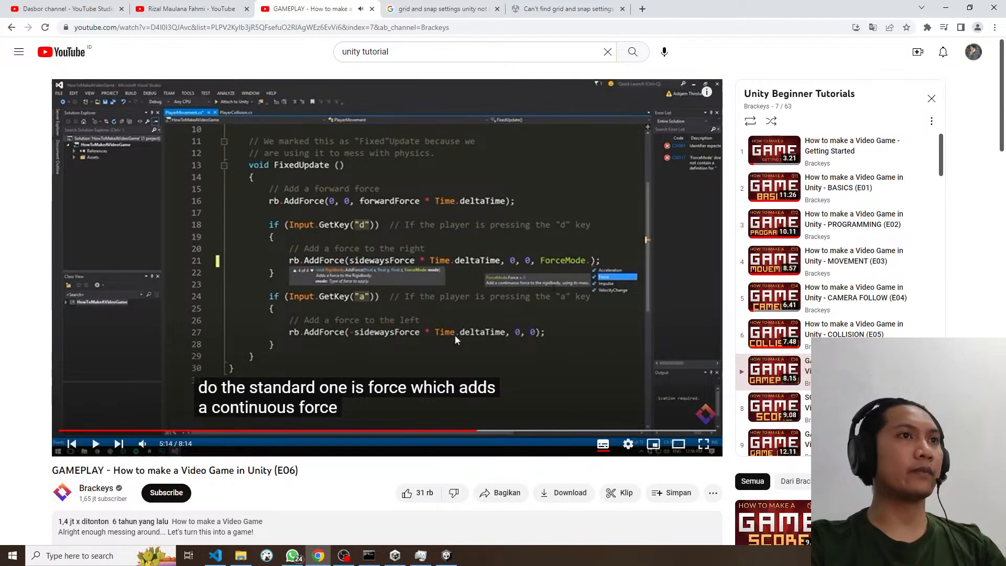
key("Right")
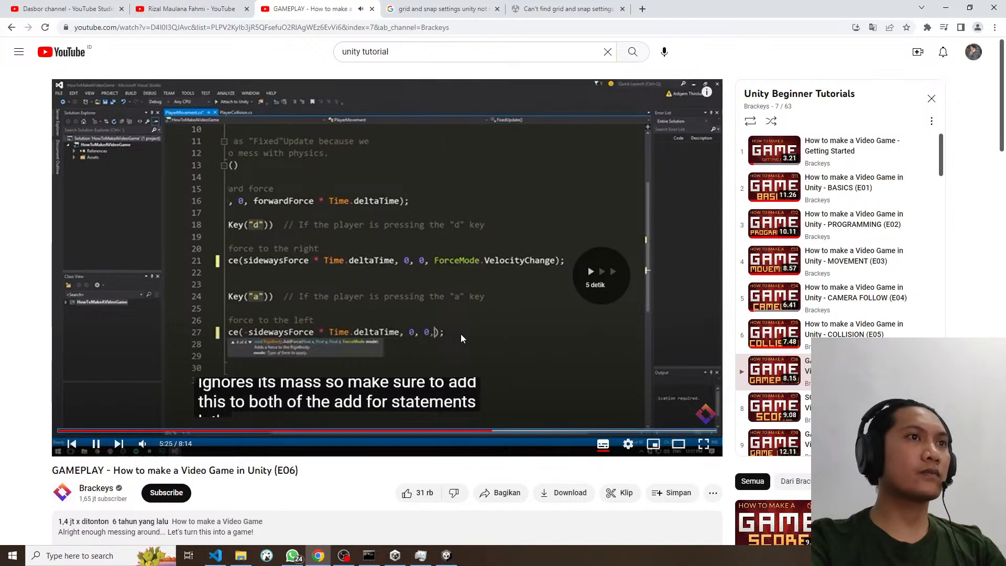
Step: Return to Unity, select the Player and open its PlayerMovement script in Visual Studio Code
key("alt+Tab")
key("alt+Tab")
key("alt+Tab")
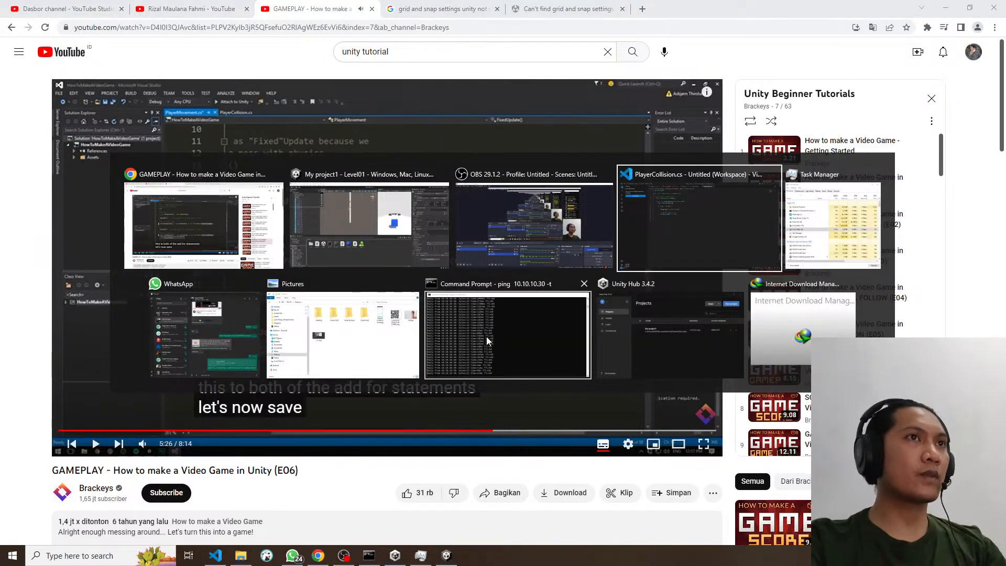
key("alt+Tab")
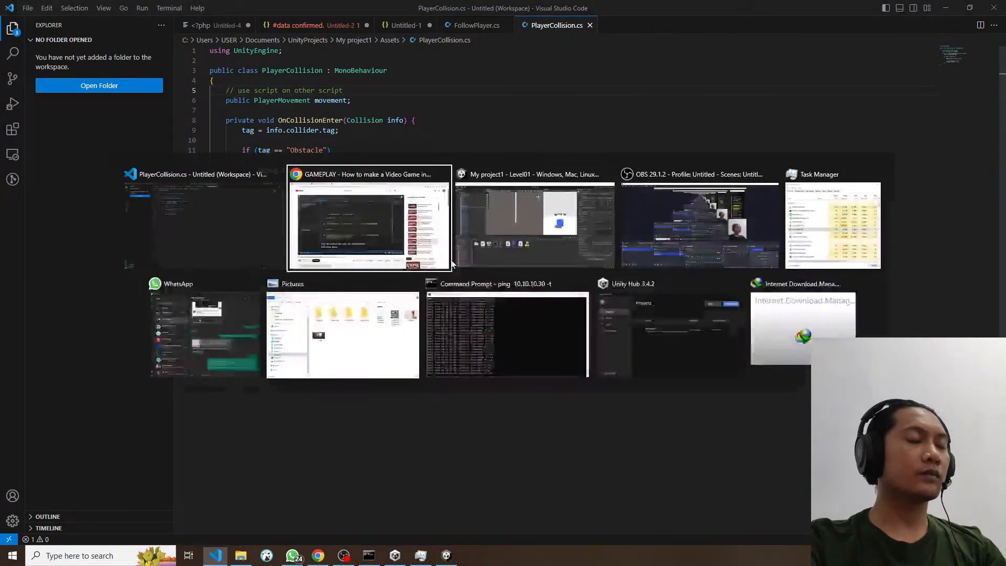
key("alt+Tab")
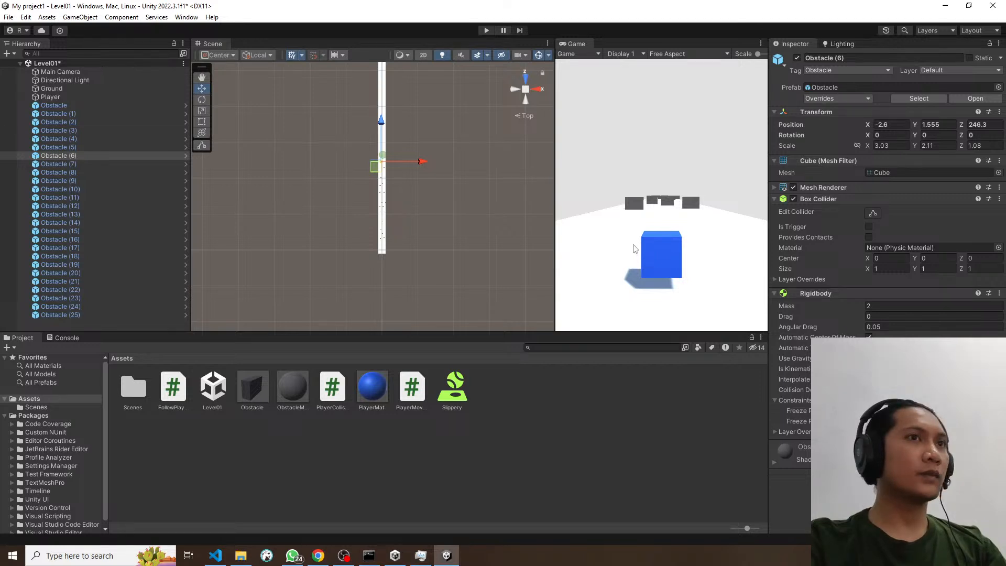
left_click(43, 106)
left_click(45, 97)
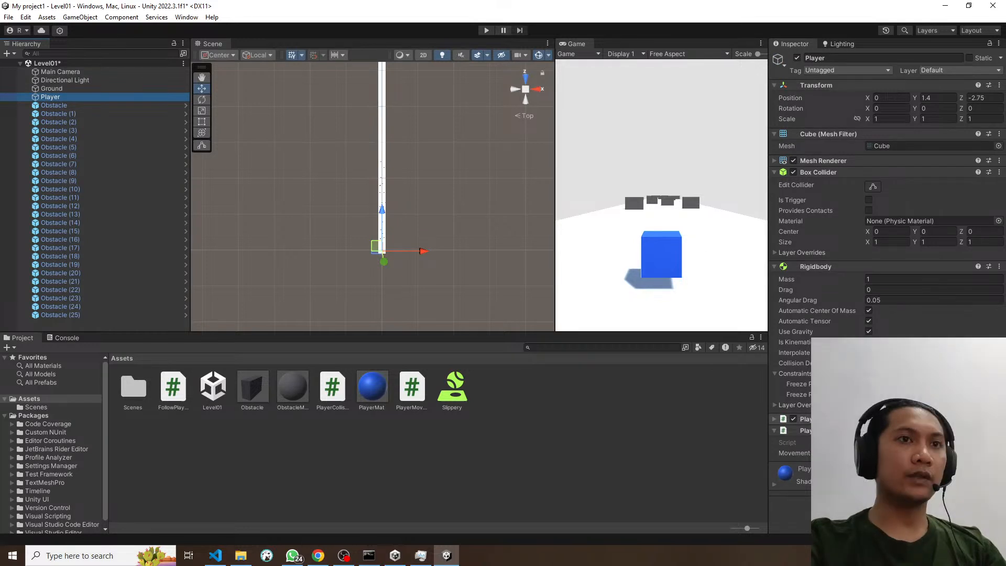
left_click(805, 418)
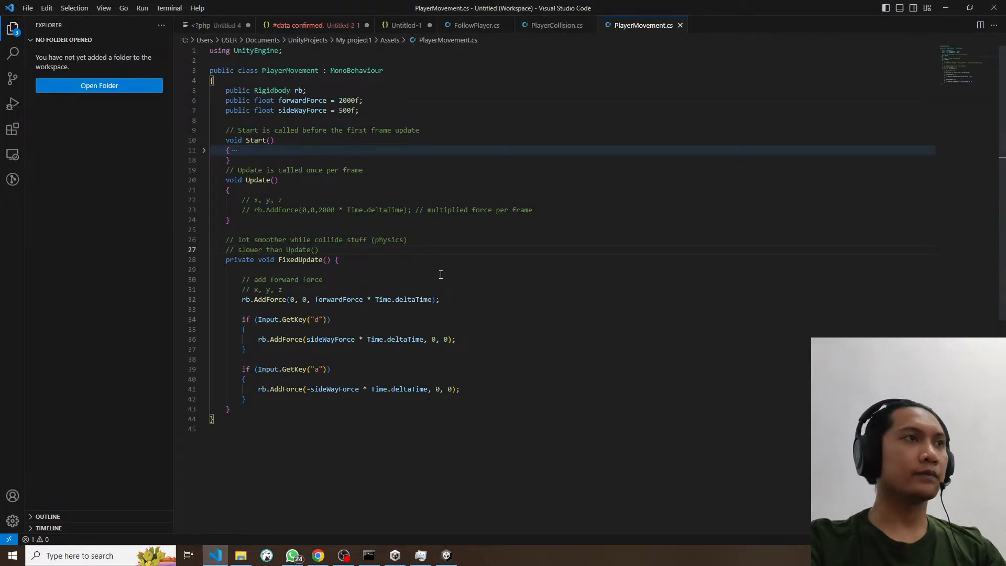
Step: In FixedUpdate, add ForceMode.VelocityChange as the last argument of the "d" key's AddForce call and save PlayerMovement.cs
left_click(449, 339)
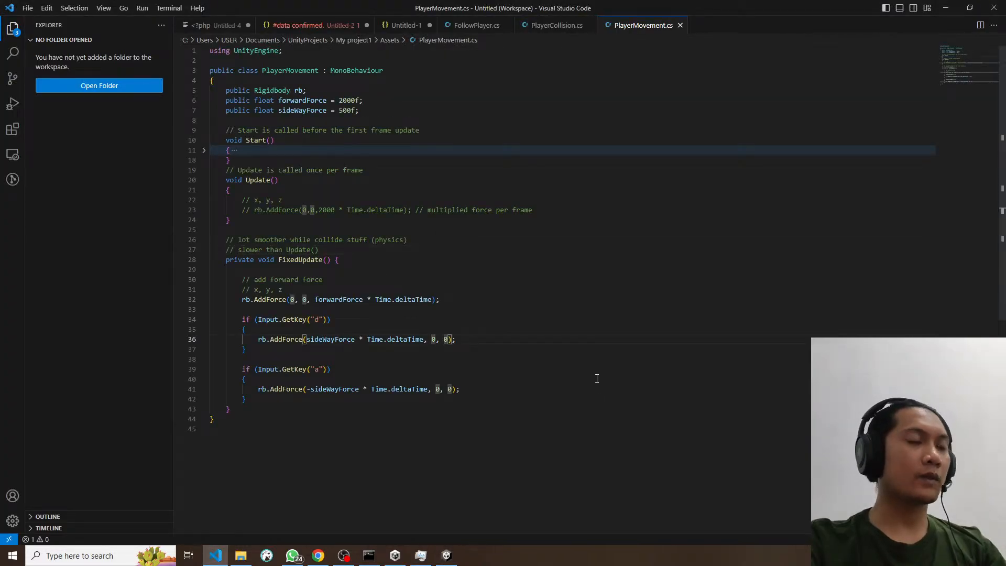
key("BackSpace")
type("0")
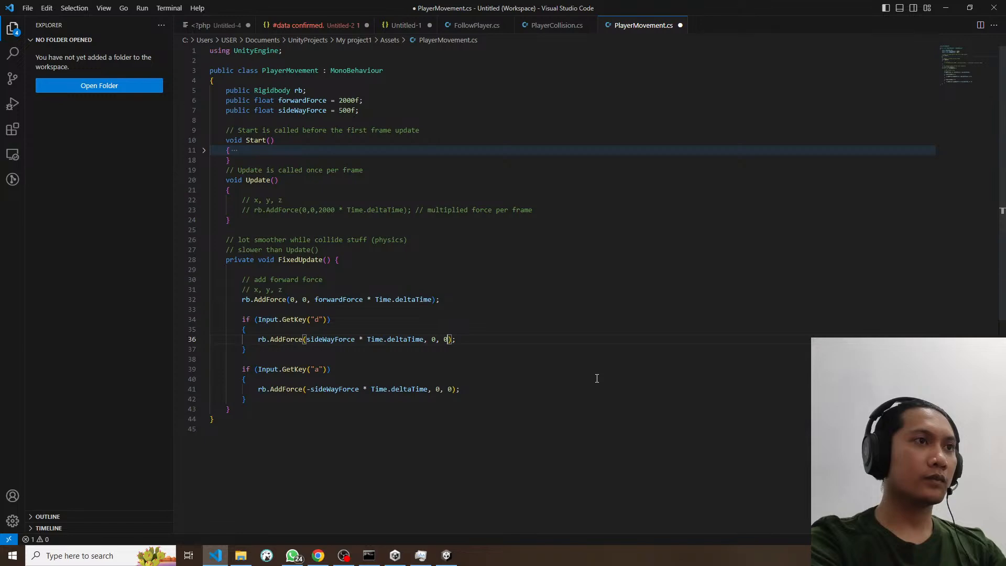
key("alt+Tab")
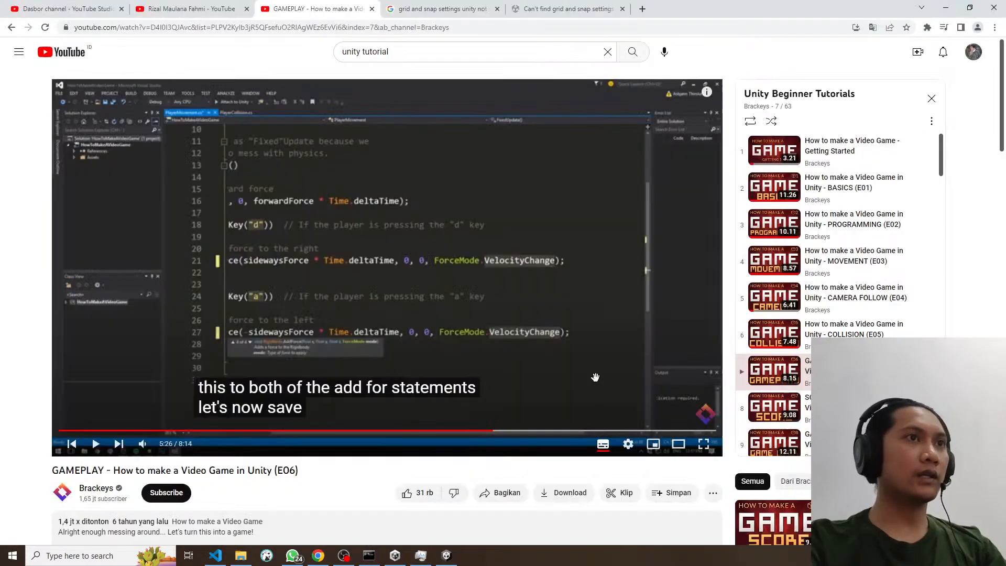
key("alt+Tab")
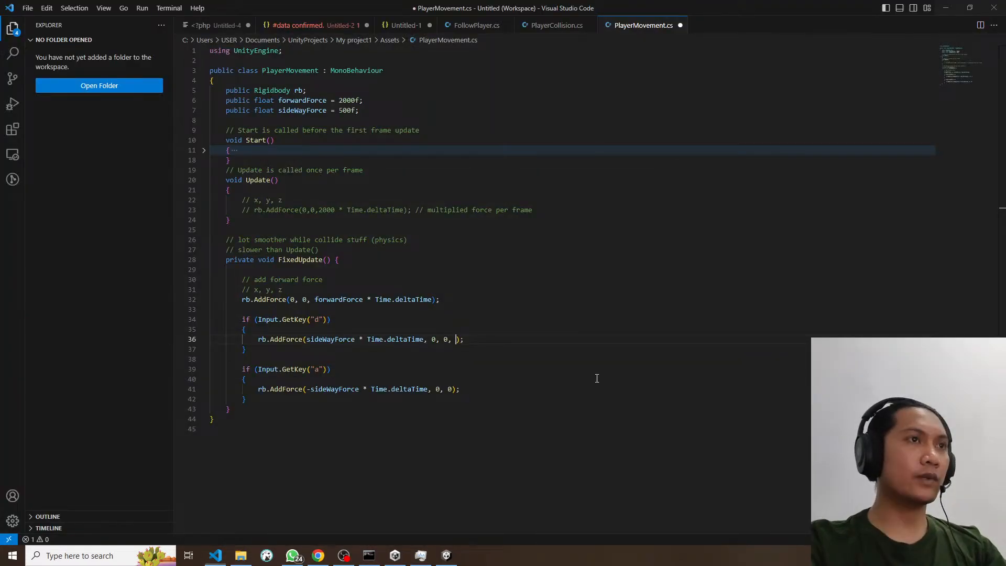
type("For")
key("alt+Tab")
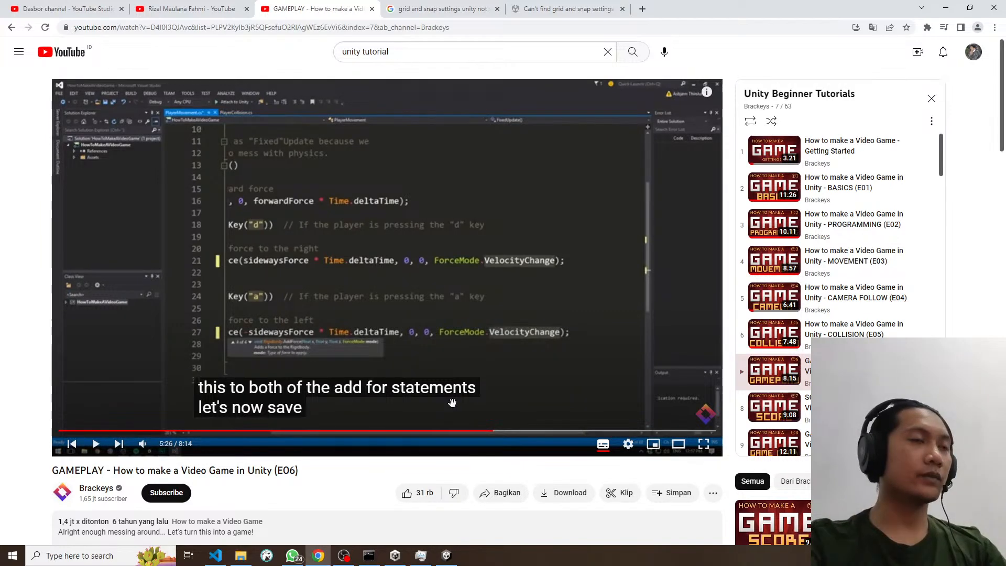
key("alt+Tab")
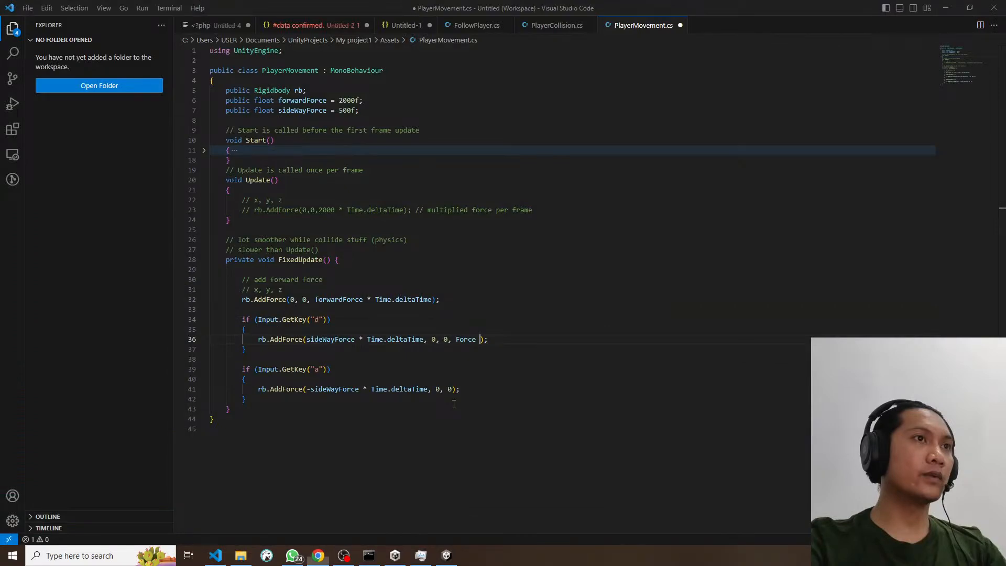
key("BackSpace")
type("Mo")
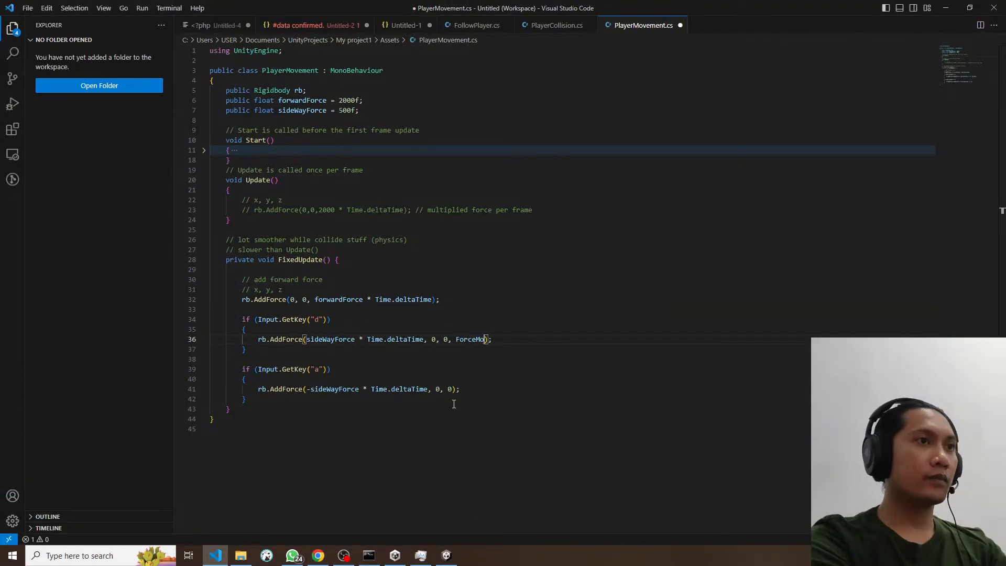
type("de.Vel")
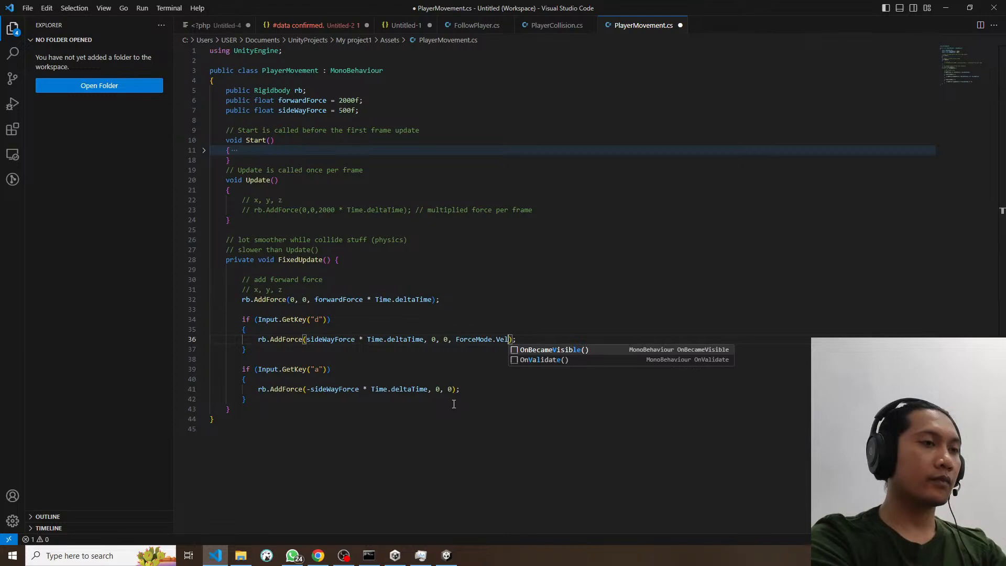
type("ocity")
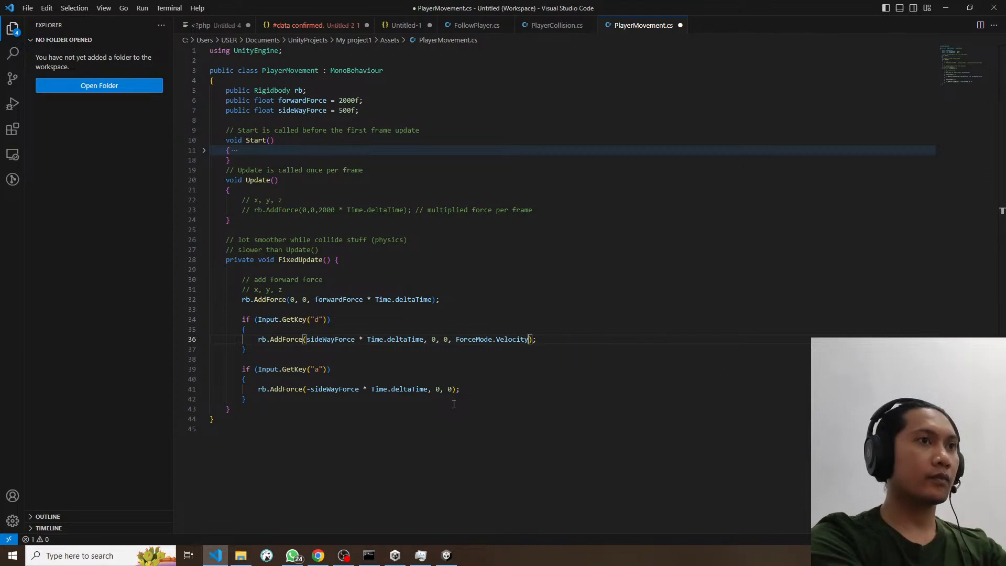
key("alt+Tab")
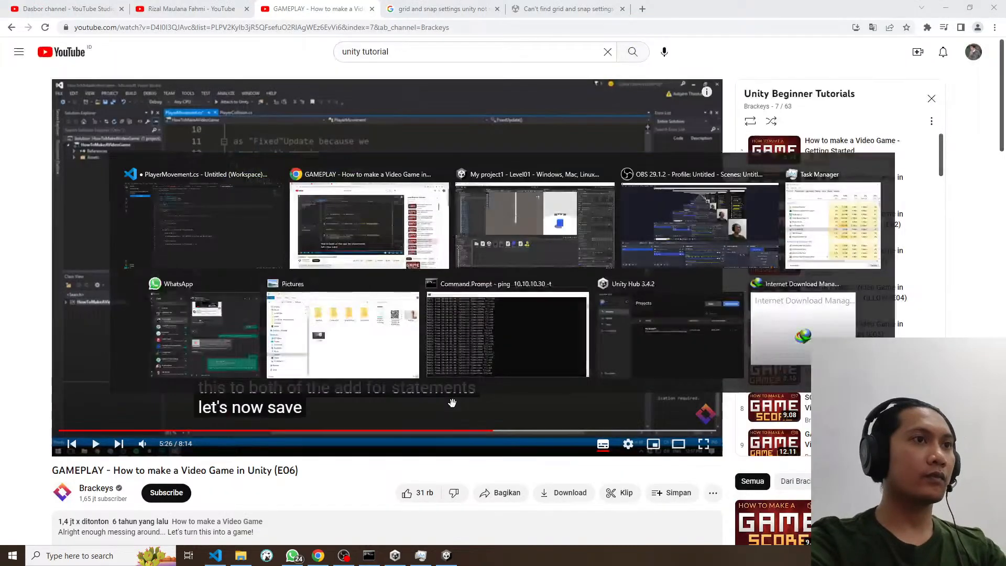
key("Escape")
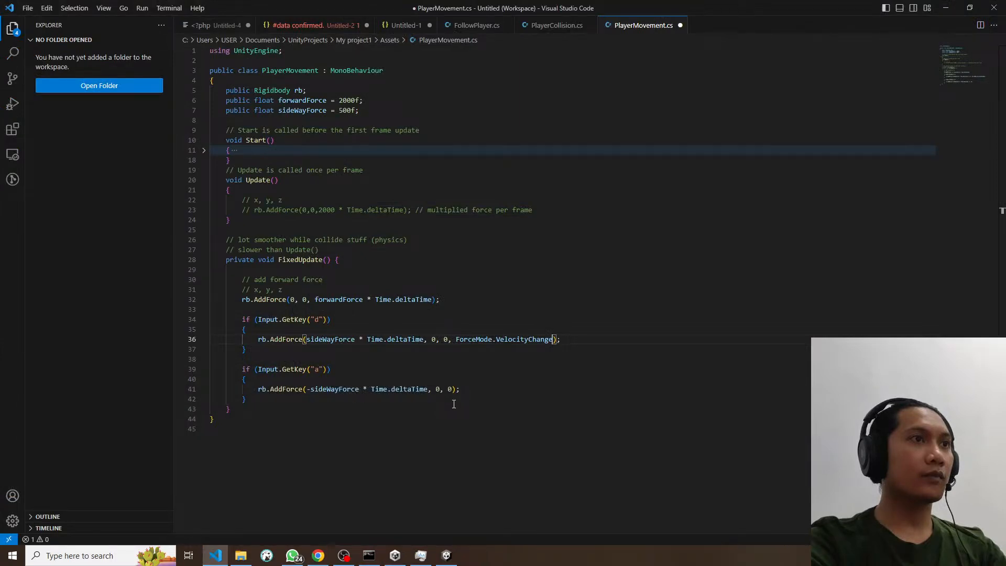
key("ctrl+s")
Step: Copy ForceMode.VelocityChange into the "a" key's AddForce call as its last argument and return to Unity
left_click_drag(456, 339, 552, 339)
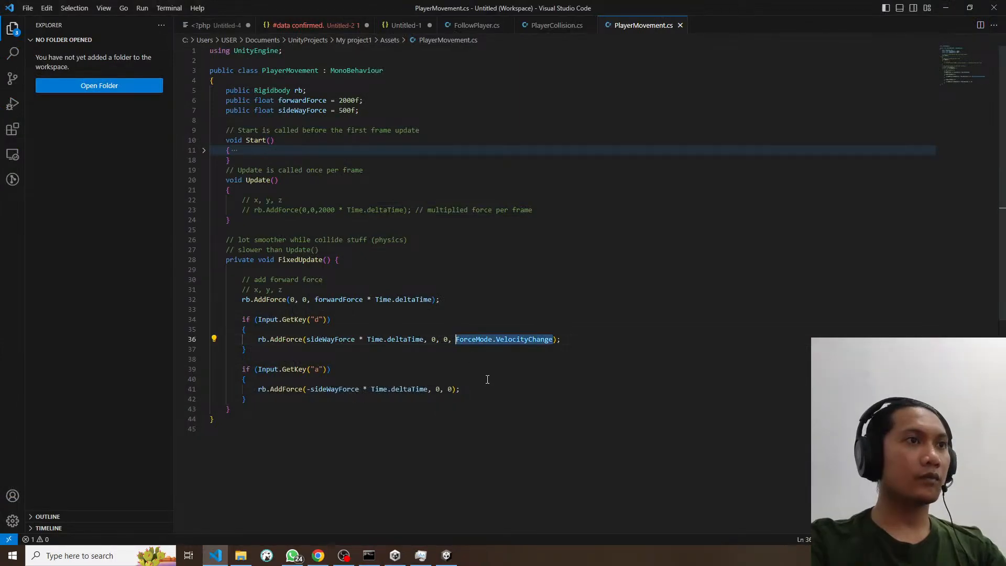
left_click(452, 389)
type(",")
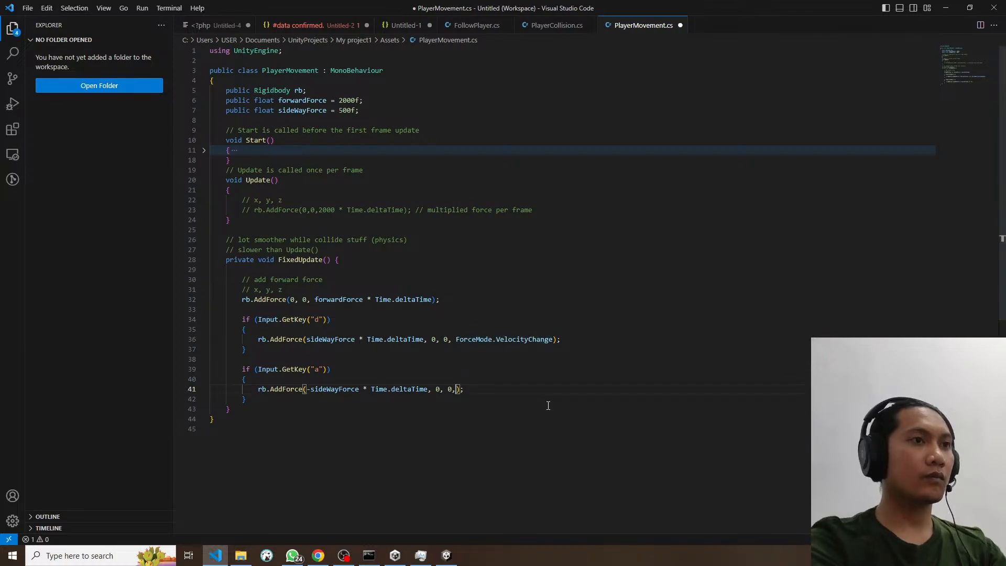
key("alt+Tab")
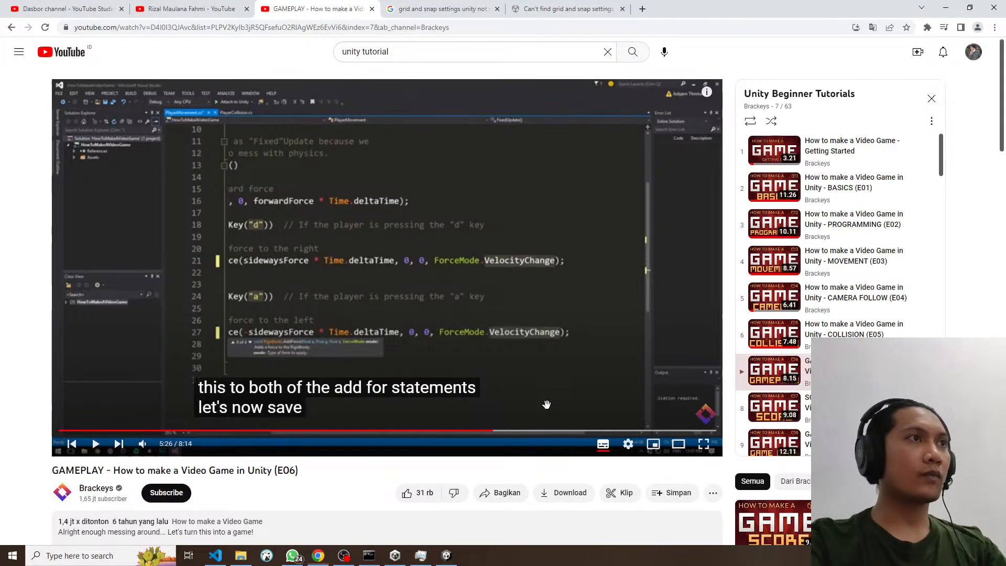
key("alt+Tab")
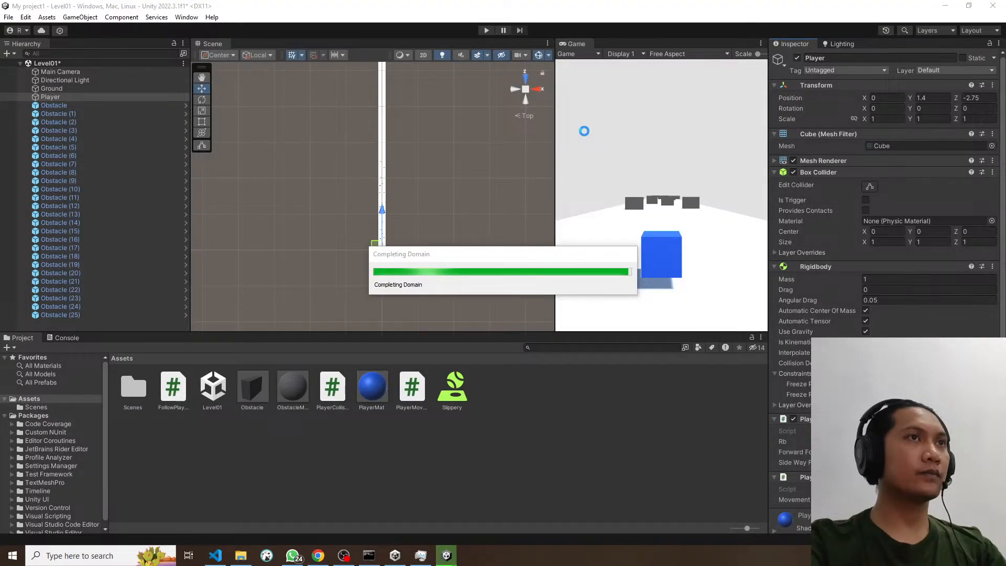
Step: Maximize the Game view and play-test the level twice, moving the cube right and left, stopping play mode each time
key("shift+space")
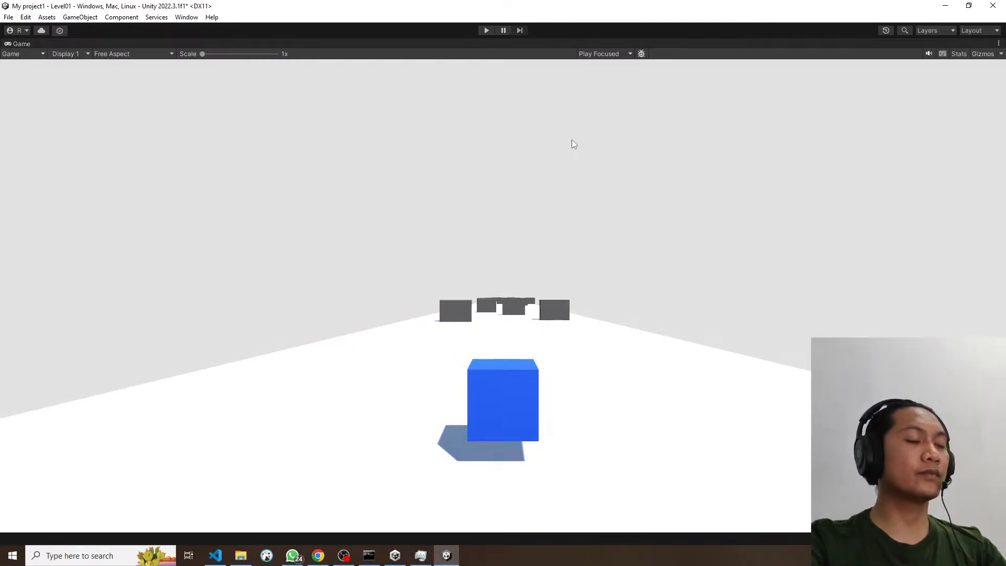
key("ctrl+p")
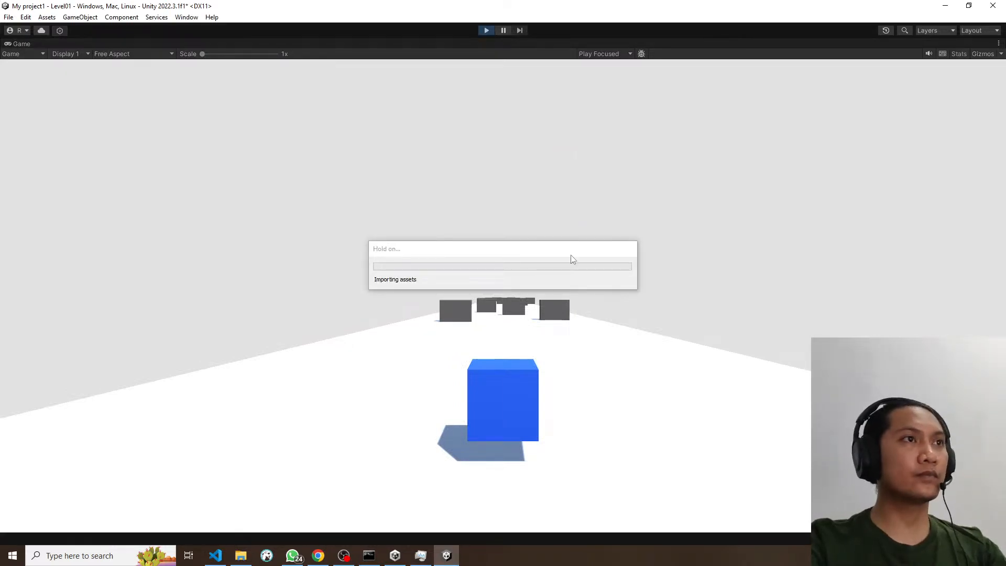
key("d")
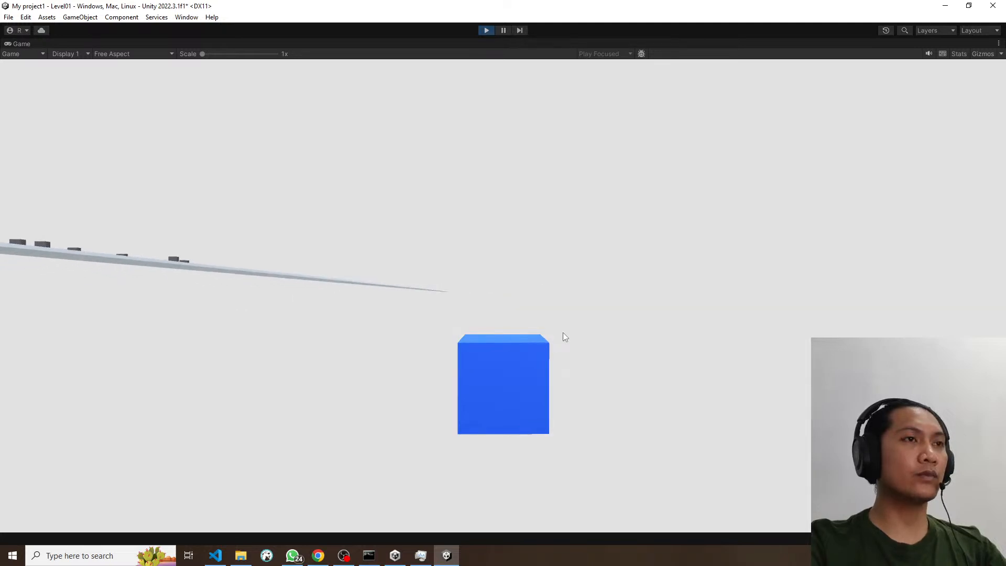
left_click(486, 30)
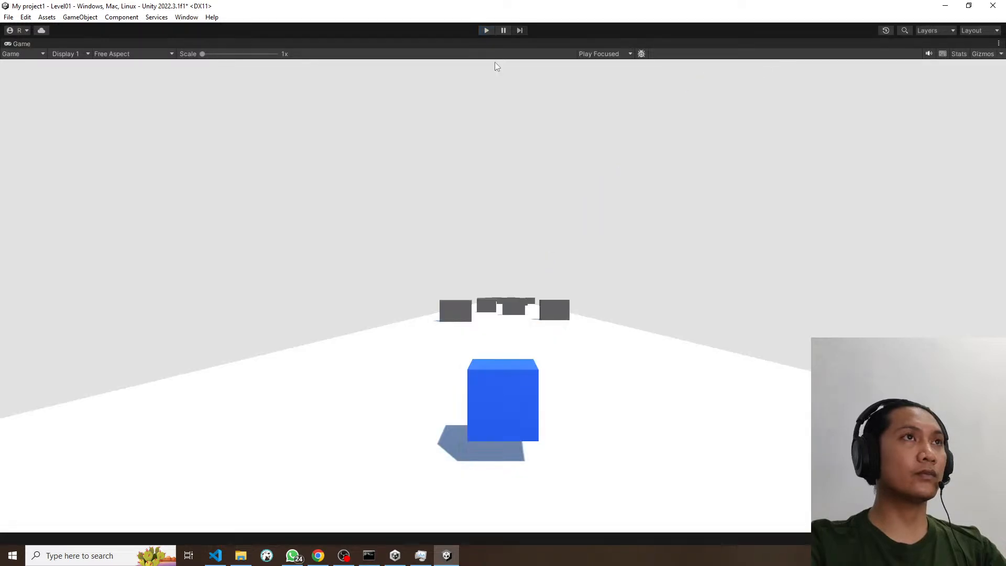
left_click(485, 30)
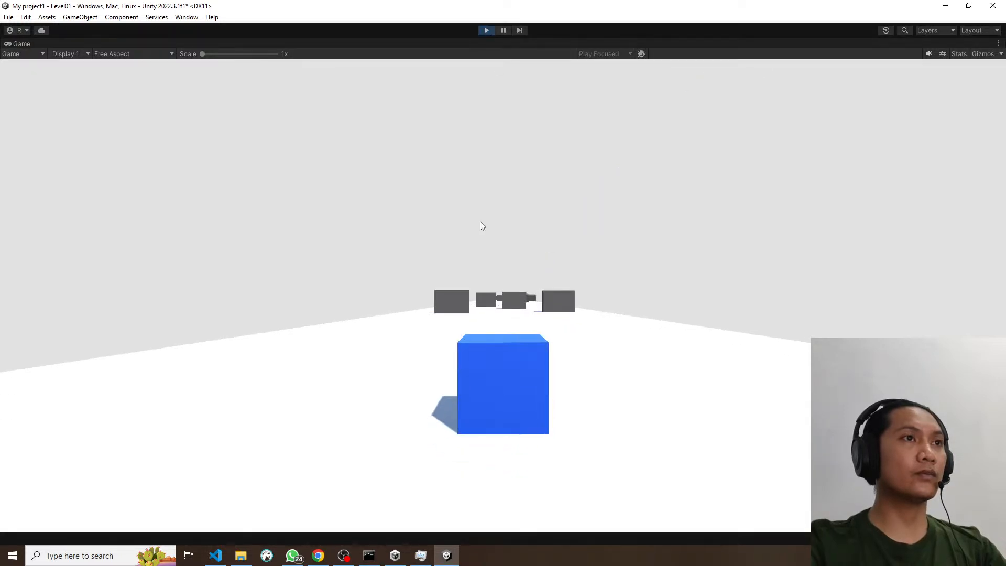
key("a")
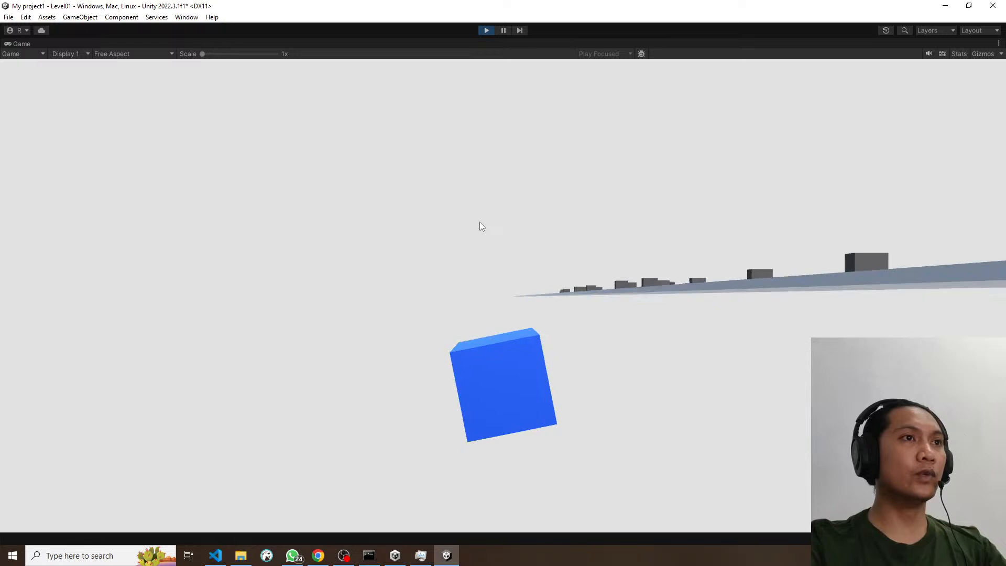
key("alt+Tab")
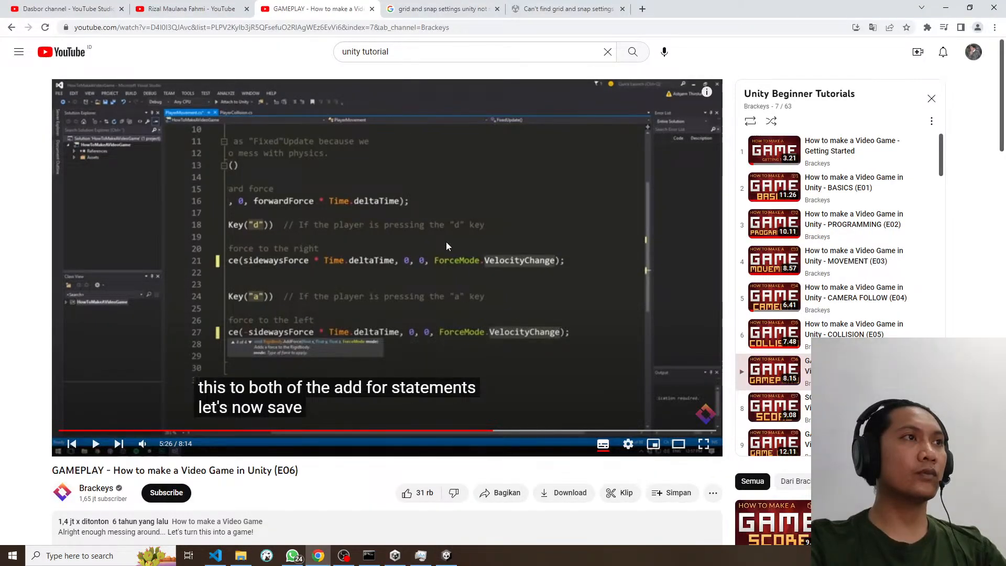
key("alt+Tab")
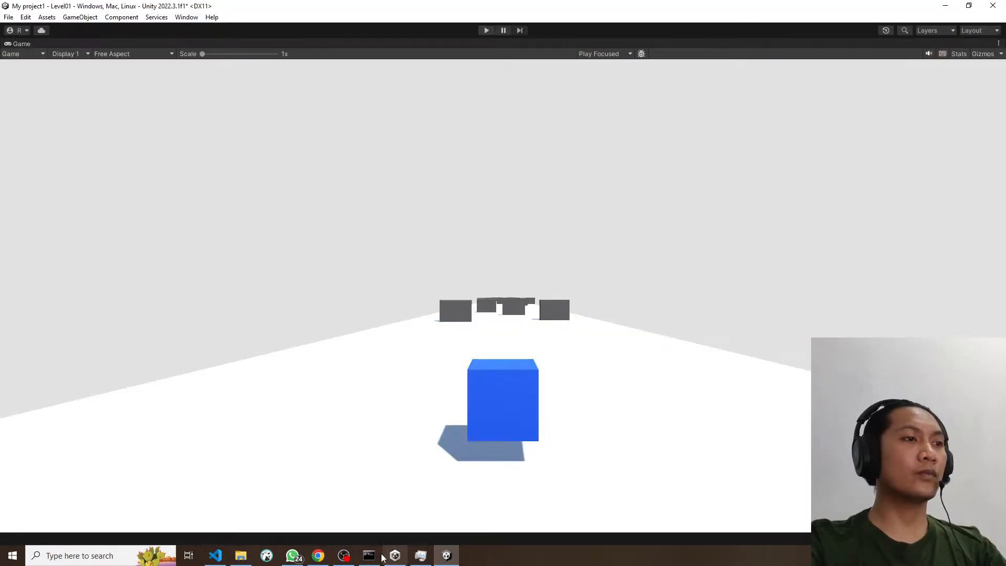
Step: Switch to the tutorial video in Chrome and review it from about 4:34 to 5:34 for the recommended sideways force
left_click(316, 556)
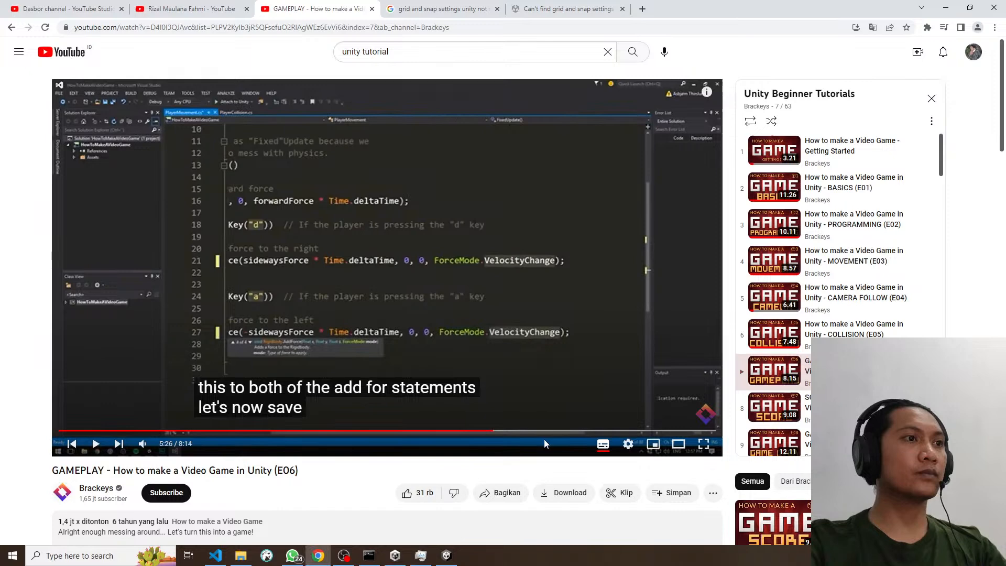
left_click_drag(478, 431, 422, 434)
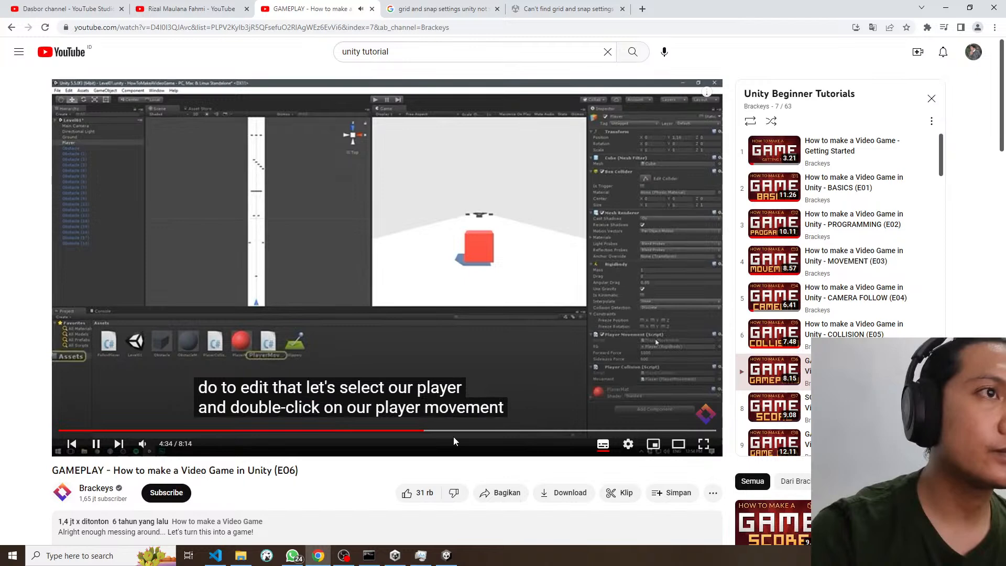
key("Right")
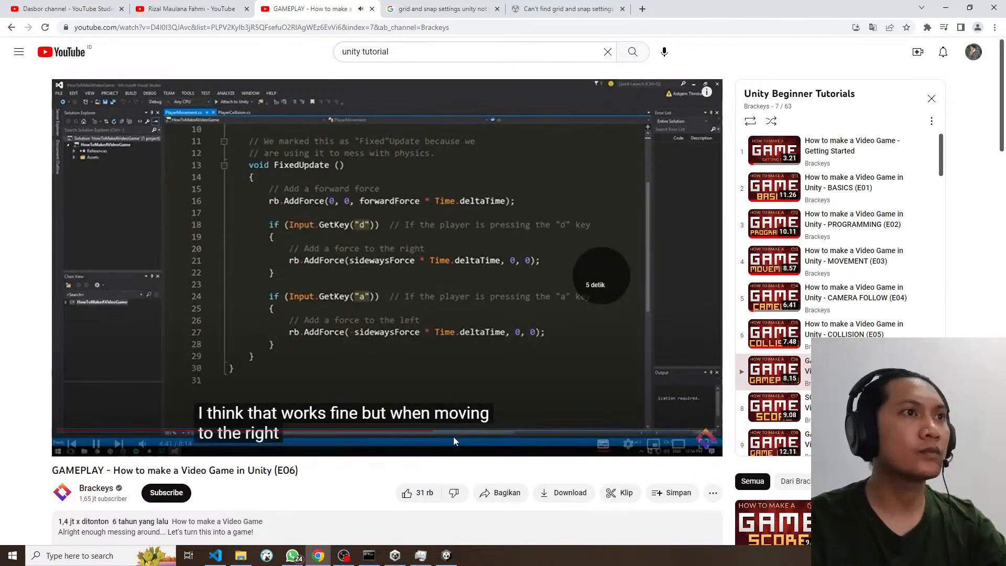
key("Right")
key("Right")
key("Right")
key("Right")
key("Right")
key("Right")
key("Right")
key("Right")
key("Right")
key("Right")
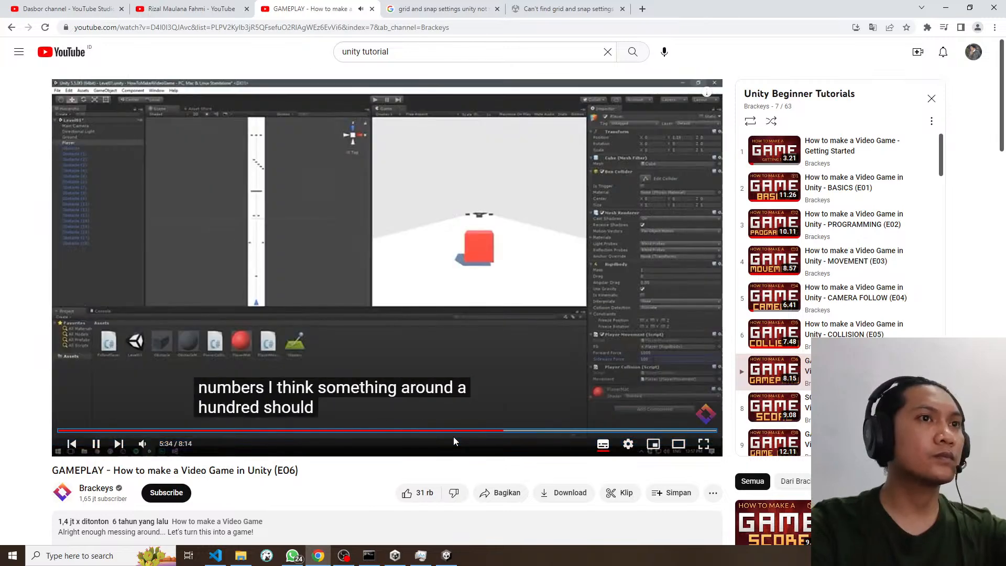
Step: Return to Unity, restore the full editor layout, adjust the Player's Side Way Force in its PlayerMovement component and save Level01
key("alt+Tab")
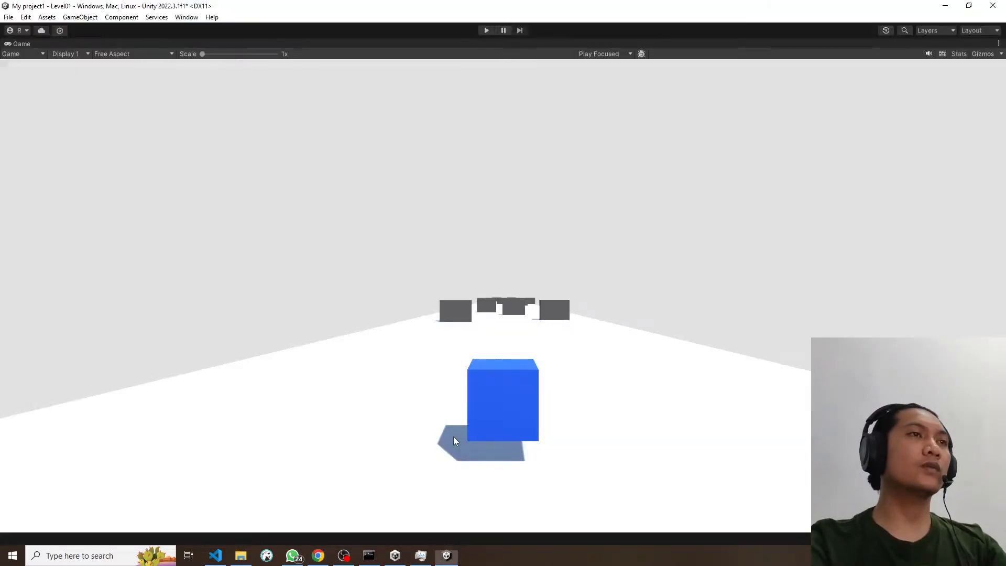
key("alt+Tab")
key("Tab")
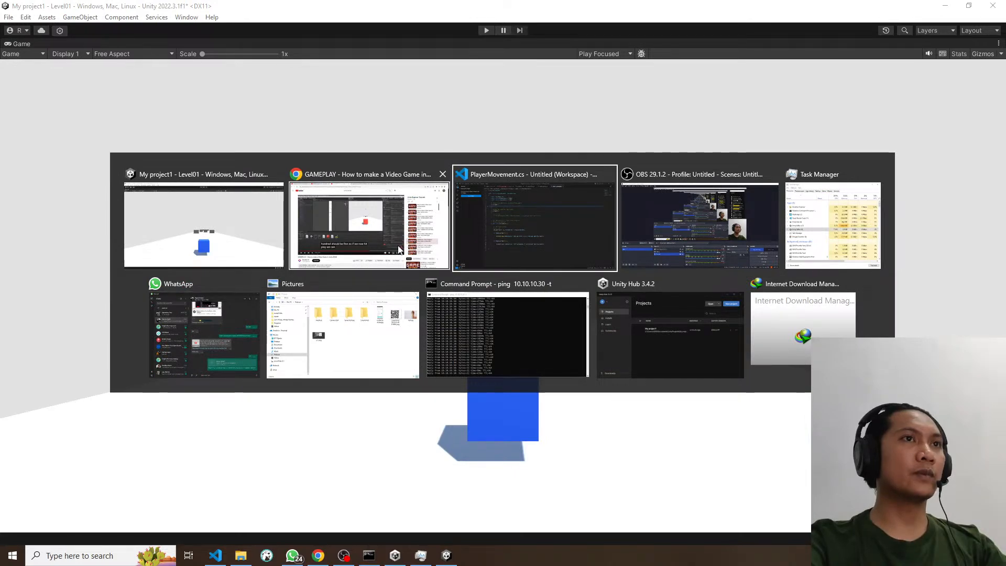
key("Escape")
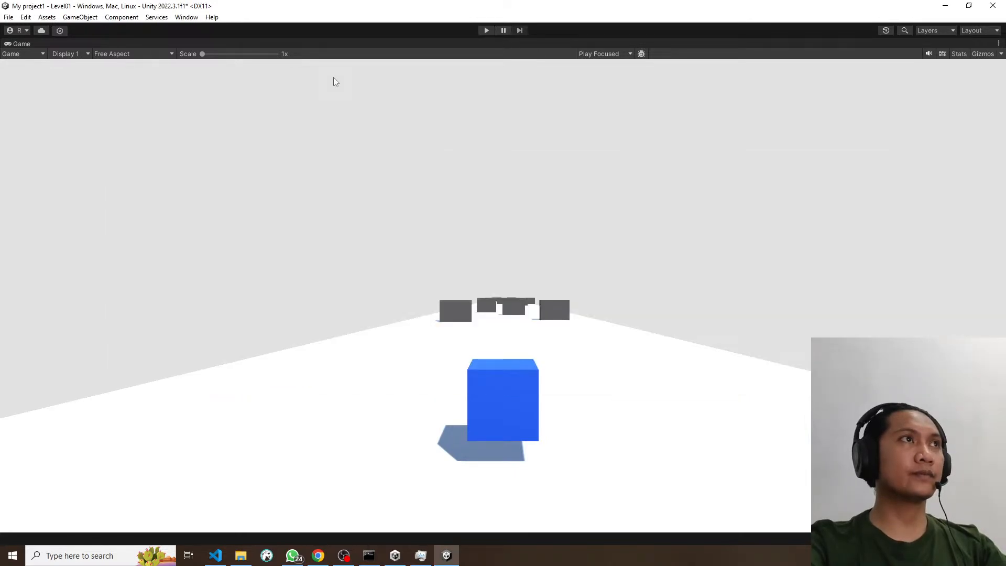
key("shift+space")
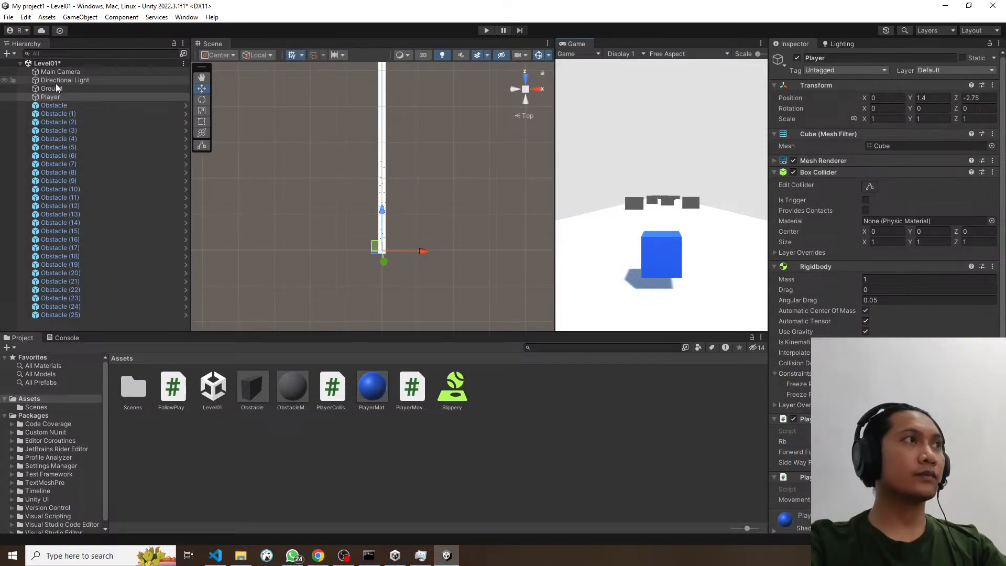
scroll(793, 430, "down", 2)
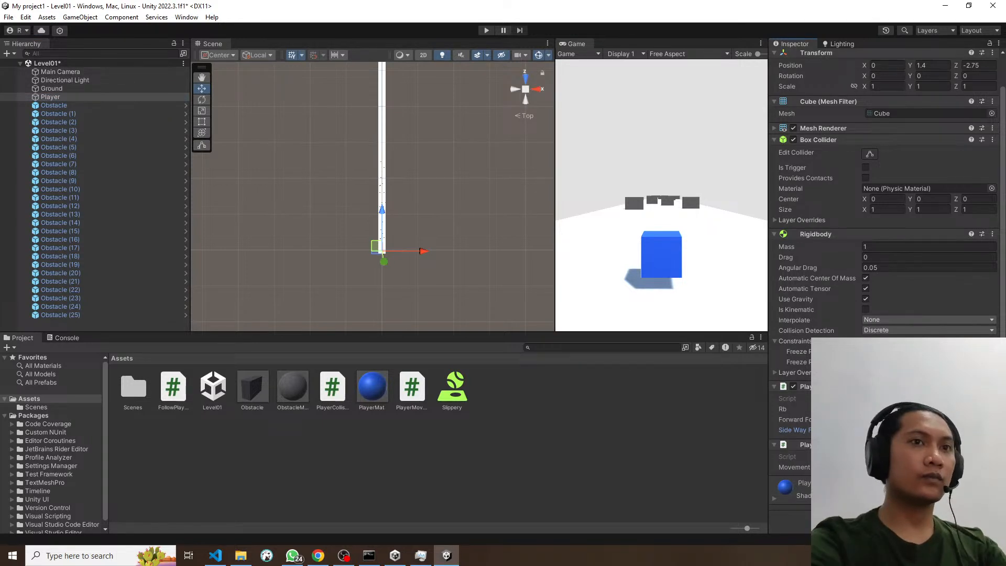
key("ctrl+s")
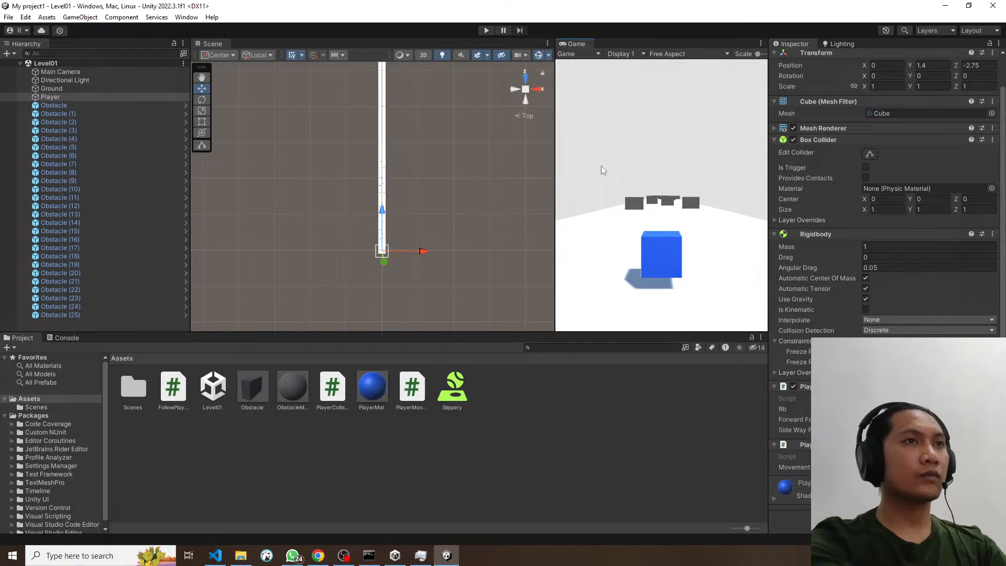
Step: Play-test Level01 once in the Game view beside the Scene view, then stop play mode
left_click(558, 363)
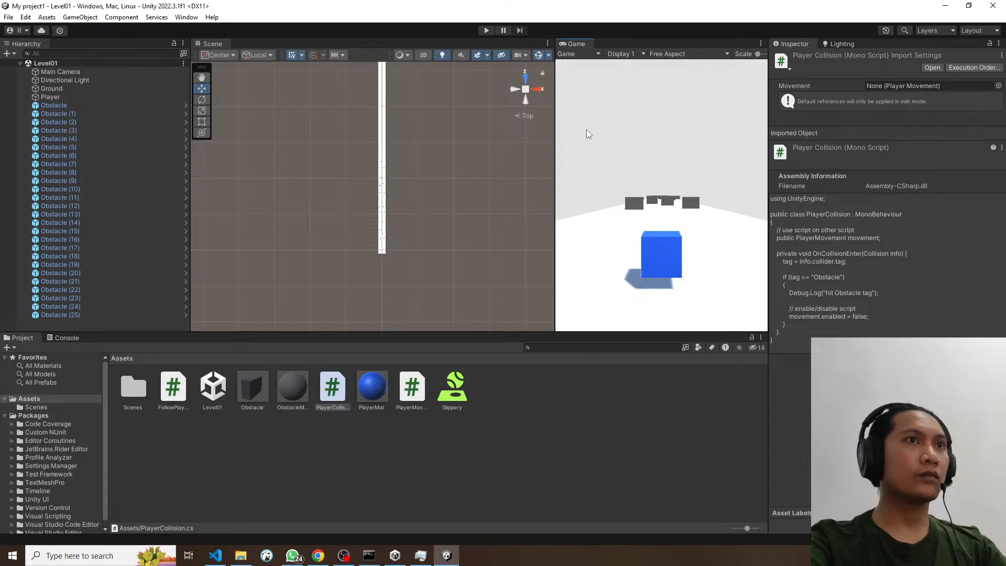
key("ctrl+p")
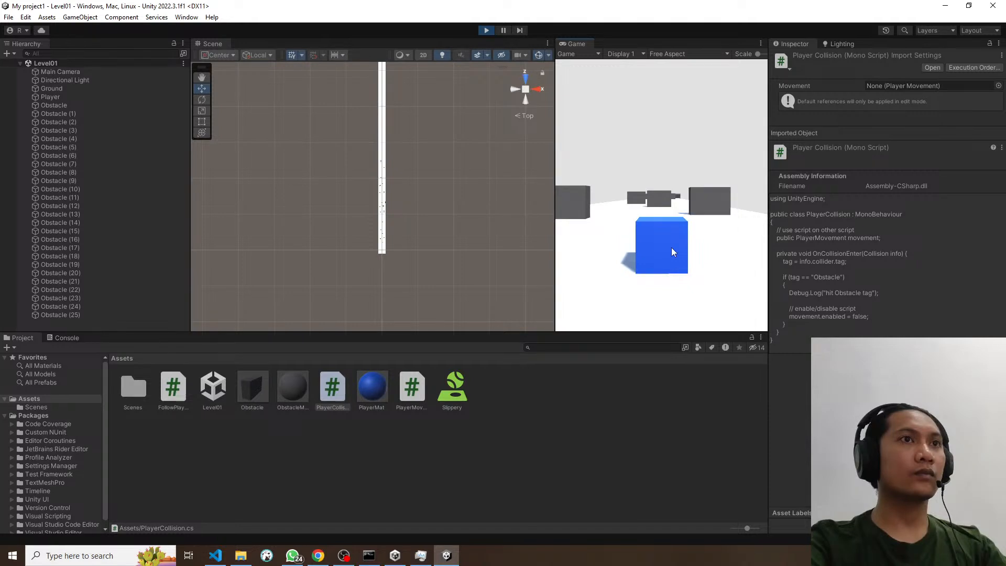
left_click(486, 30)
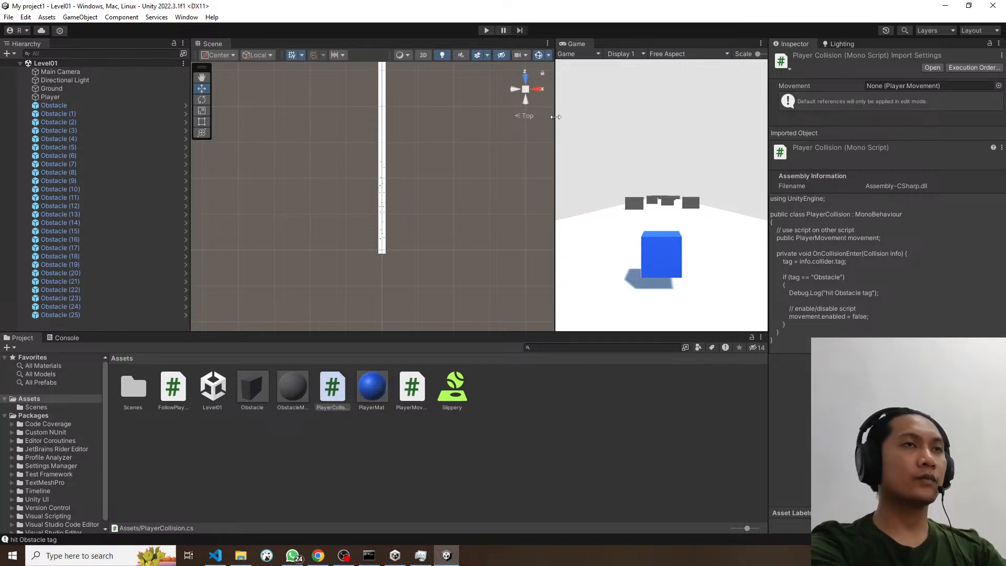
Step: Play-test Level01 three times in the maximized Game view, steering the cube sideways, and restore the full editor layout
key("ctrl+p")
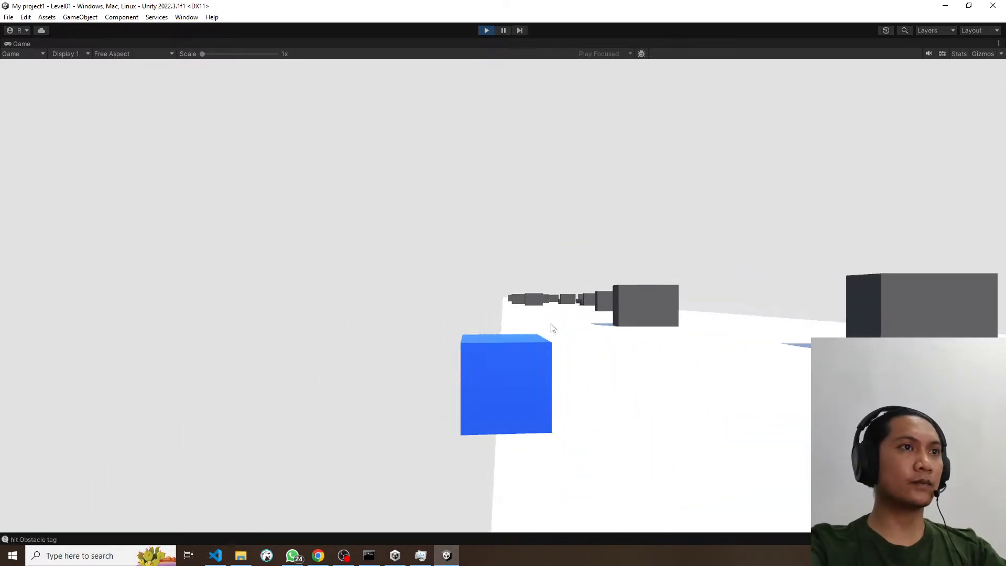
left_click(486, 31)
left_click(485, 30)
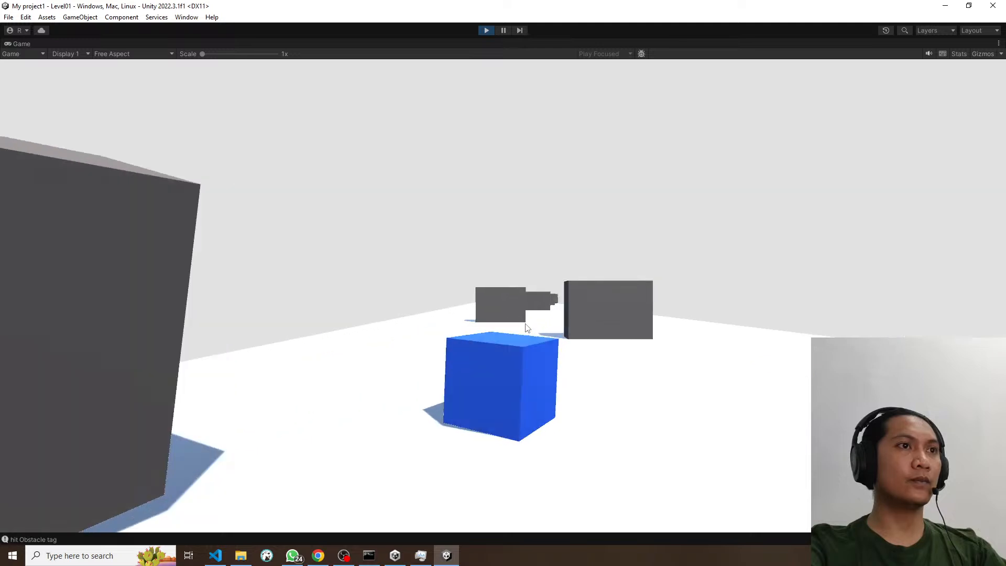
left_click(485, 30)
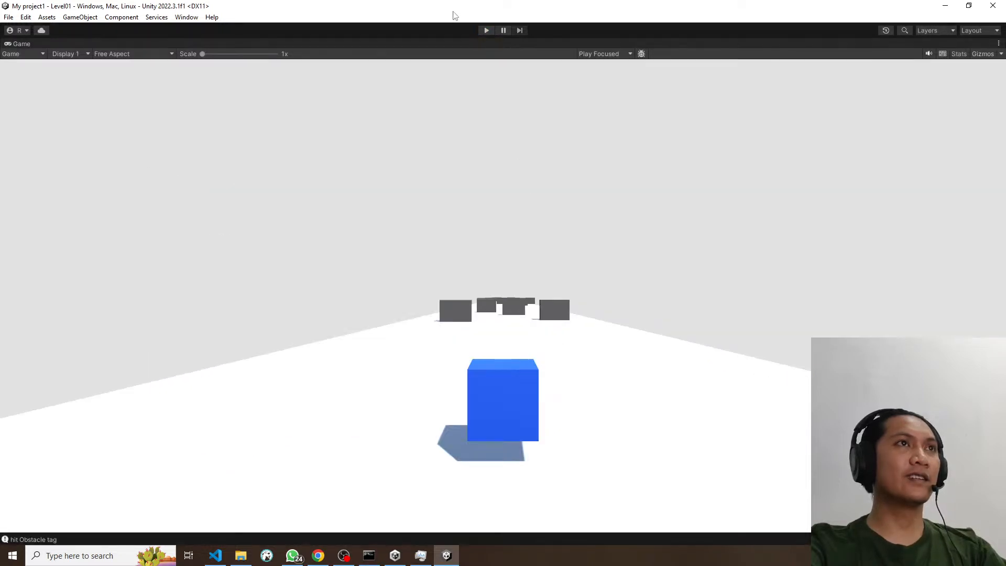
left_click(485, 31)
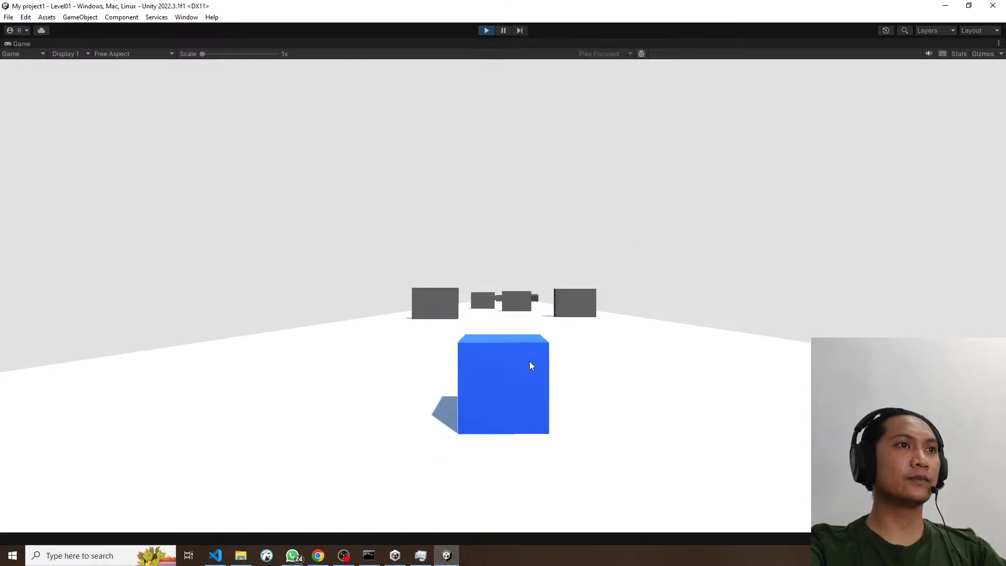
key("a")
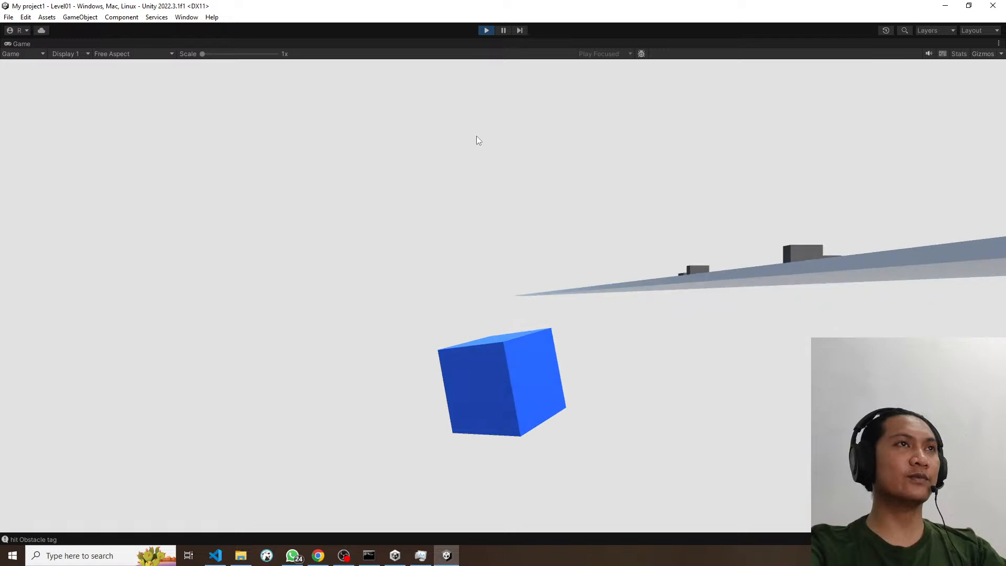
key("ctrl+p")
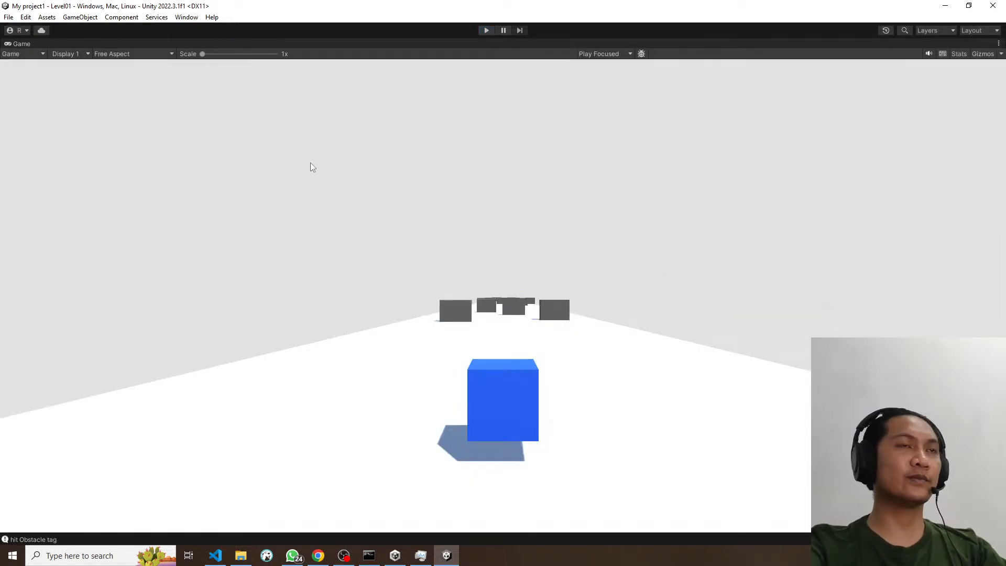
key("shift+space")
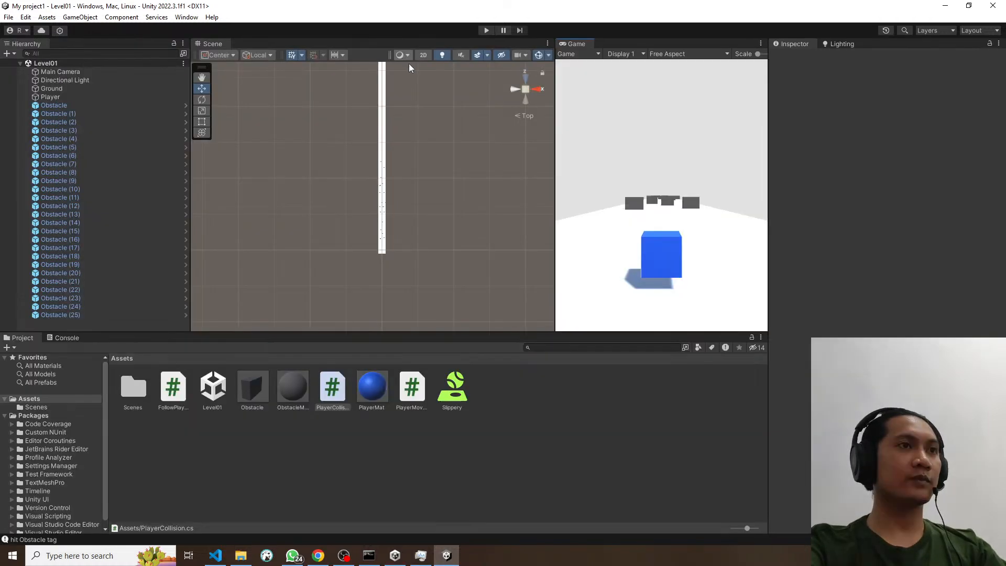
Step: Switch to Chrome, watch the start of the next Brackeys video, SCORE & UI (E07), up to about 0:28, and return to Unity
key("alt+Tab")
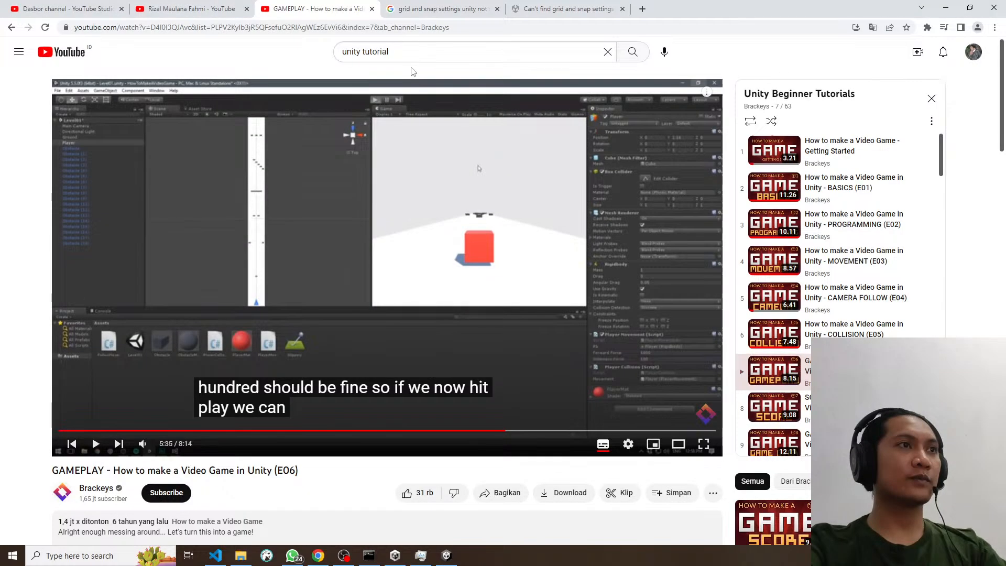
left_click(119, 444)
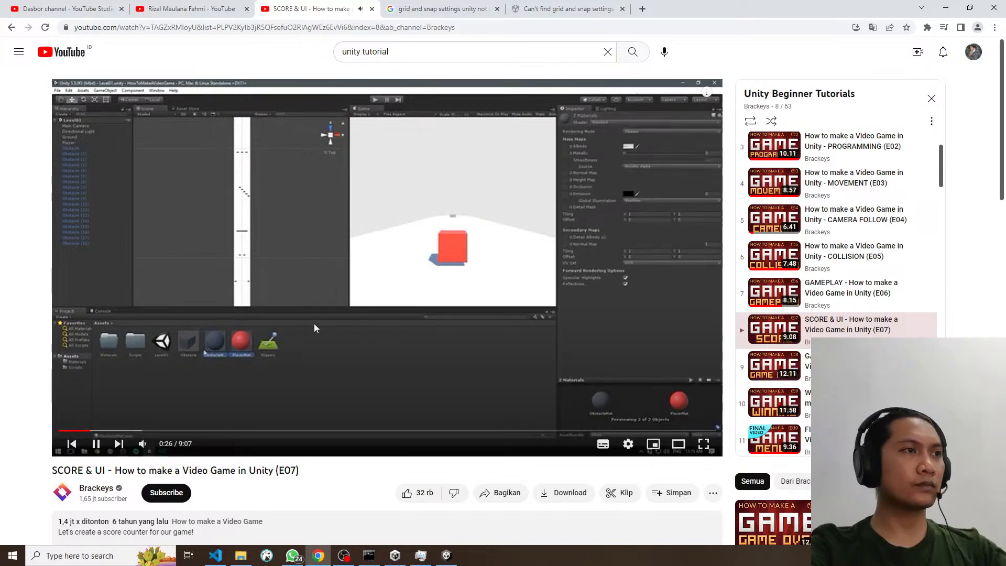
key("alt+Tab")
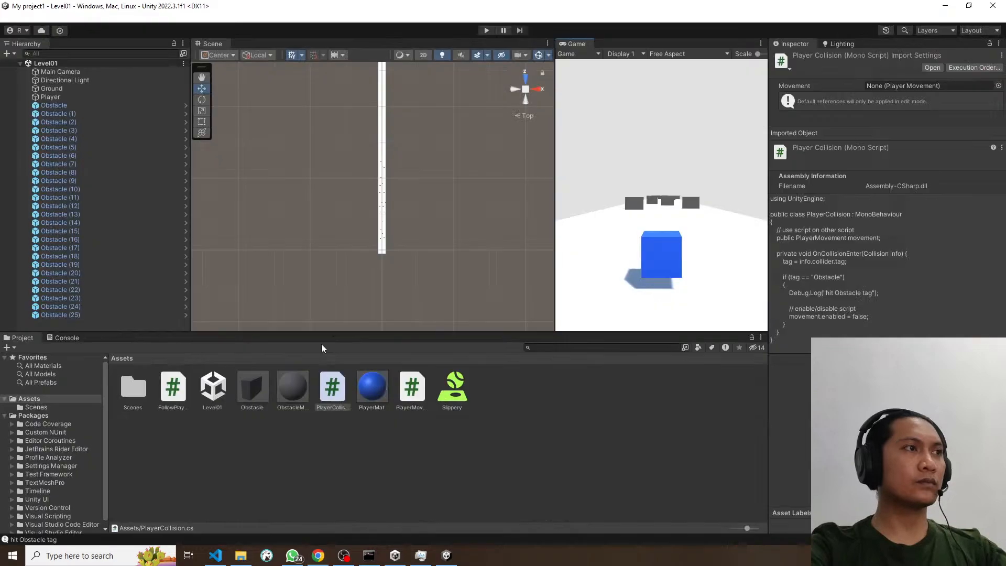
Step: Create a new folder named Scripts in the project's Assets folder
left_click(184, 449)
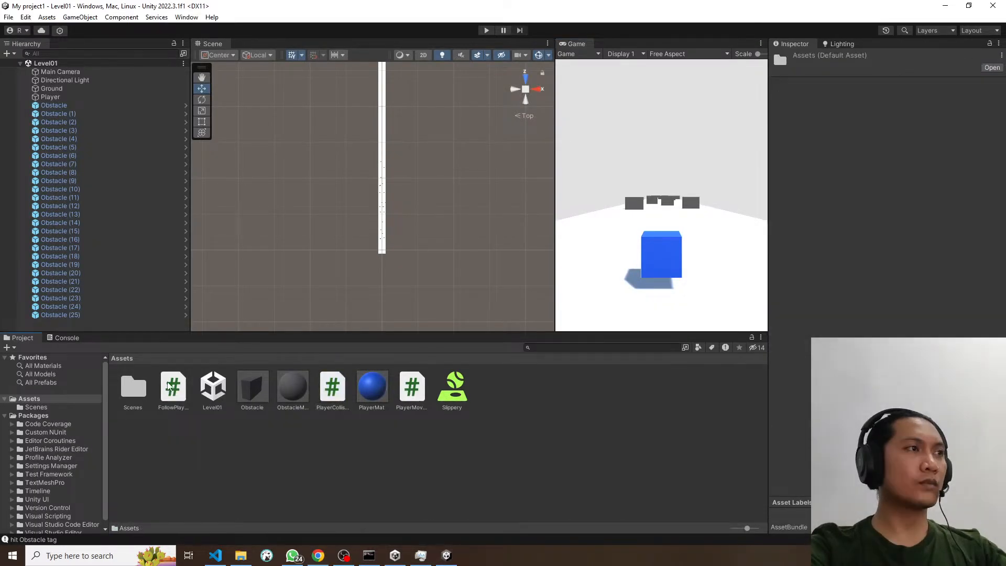
right_click(240, 424)
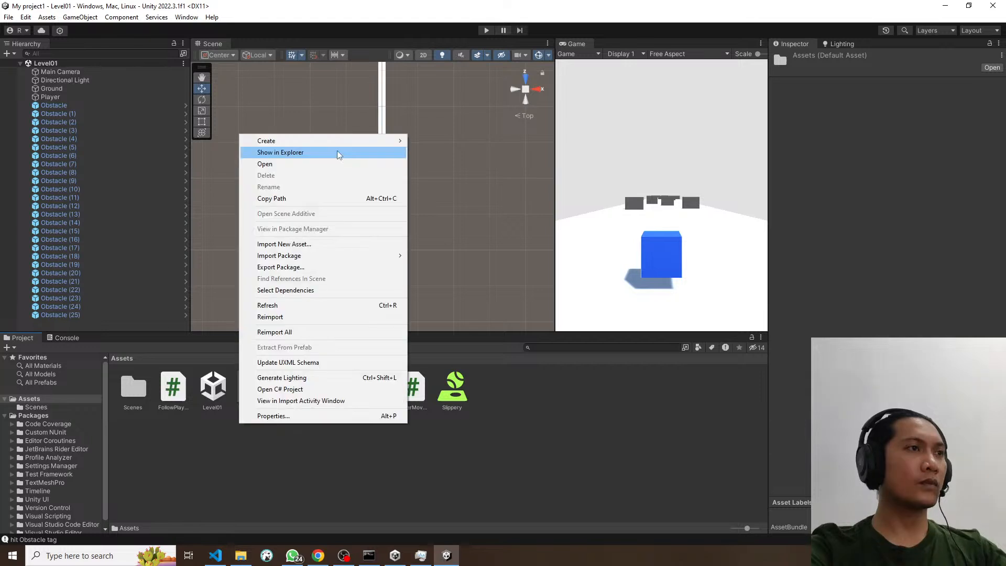
mouse_move(337, 140)
left_click(435, 141)
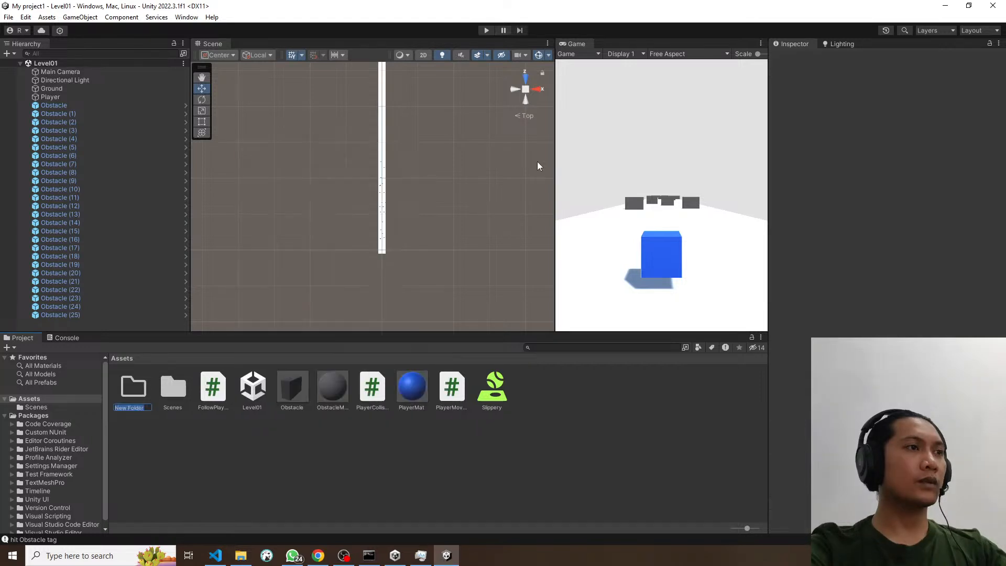
type("Scri")
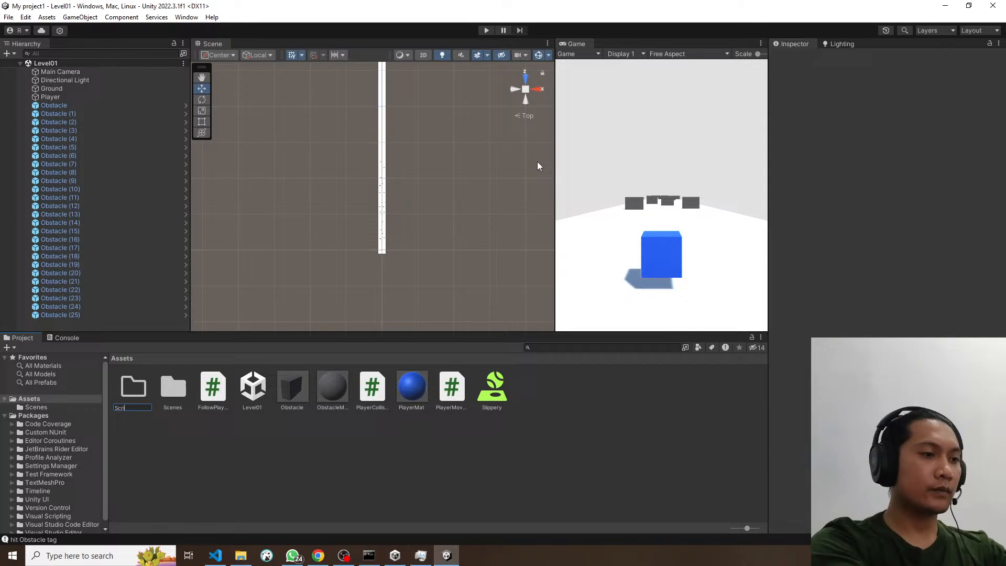
type("pts")
key("Return")
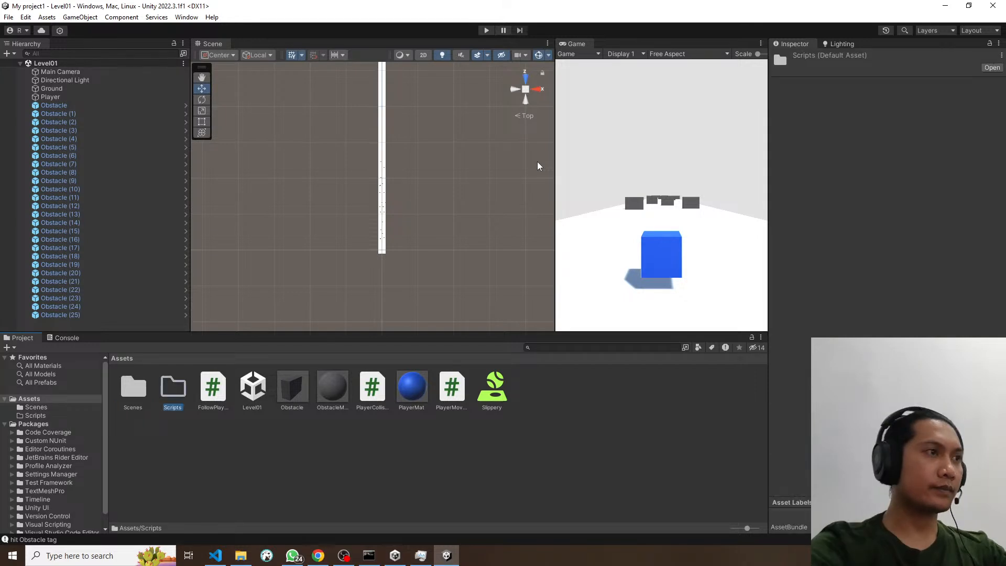
Step: Create another folder named Materials in the Assets folder
right_click(183, 476)
mouse_move(324, 194)
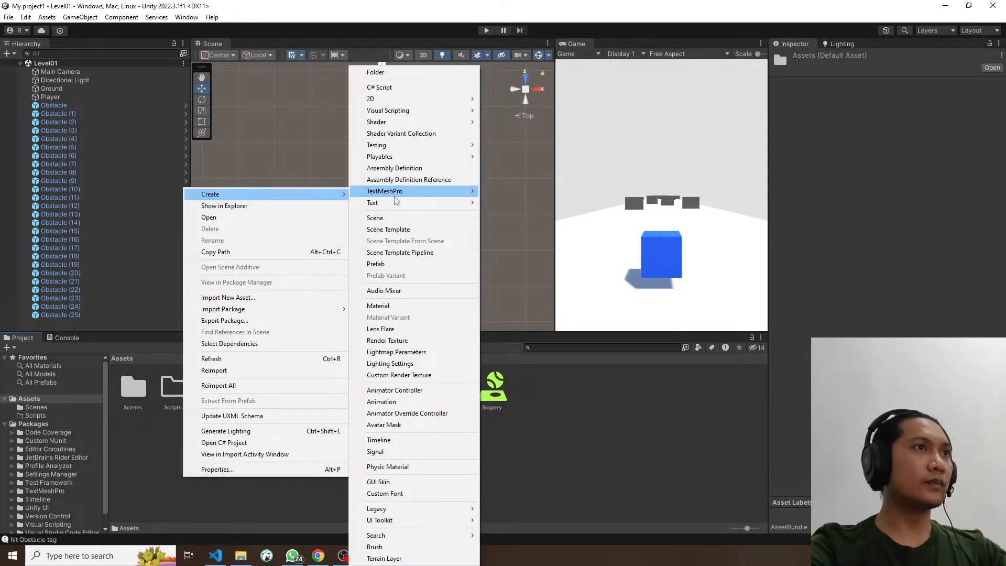
type("a")
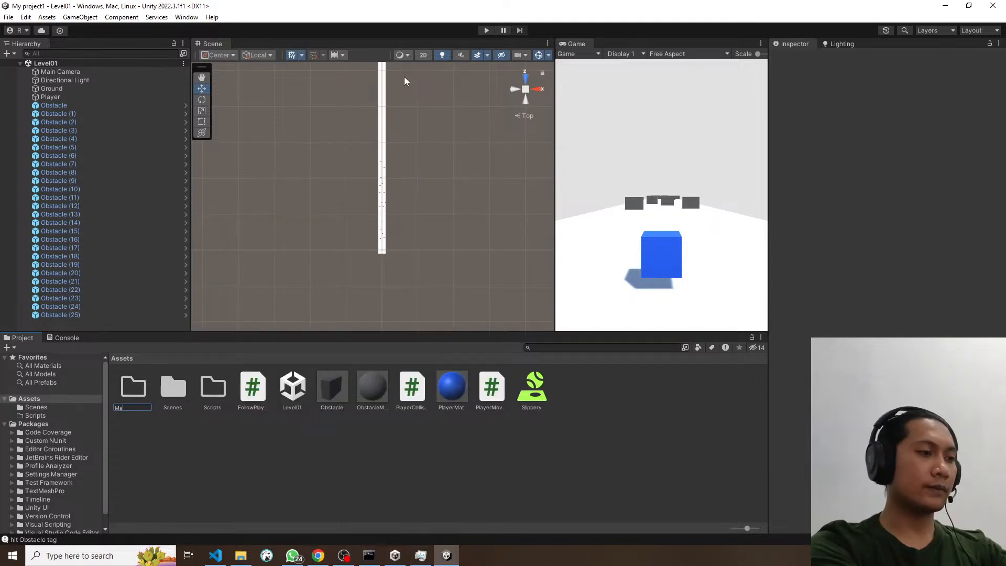
type("terials")
key("Return")
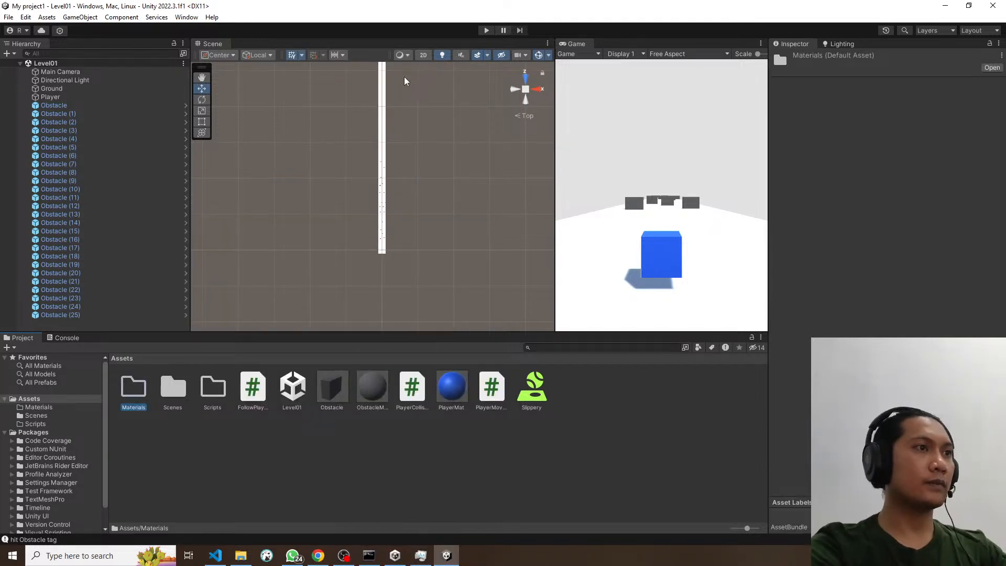
Step: Move the FollowPlayer, PlayerCollision and PlayerMovement scripts together into the Scripts folder
left_click(253, 387)
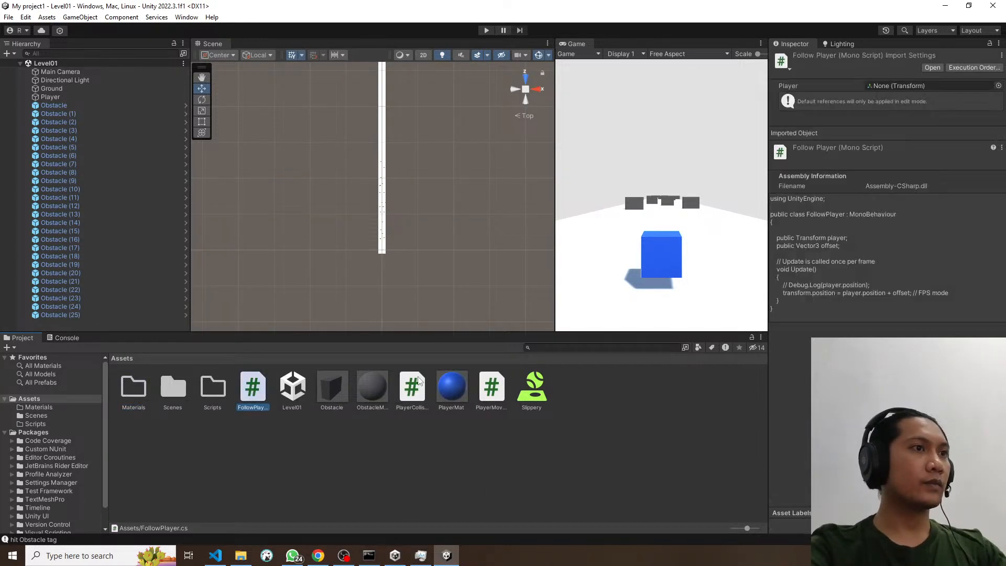
left_click(412, 387, "ctrl")
left_click(490, 389, "ctrl")
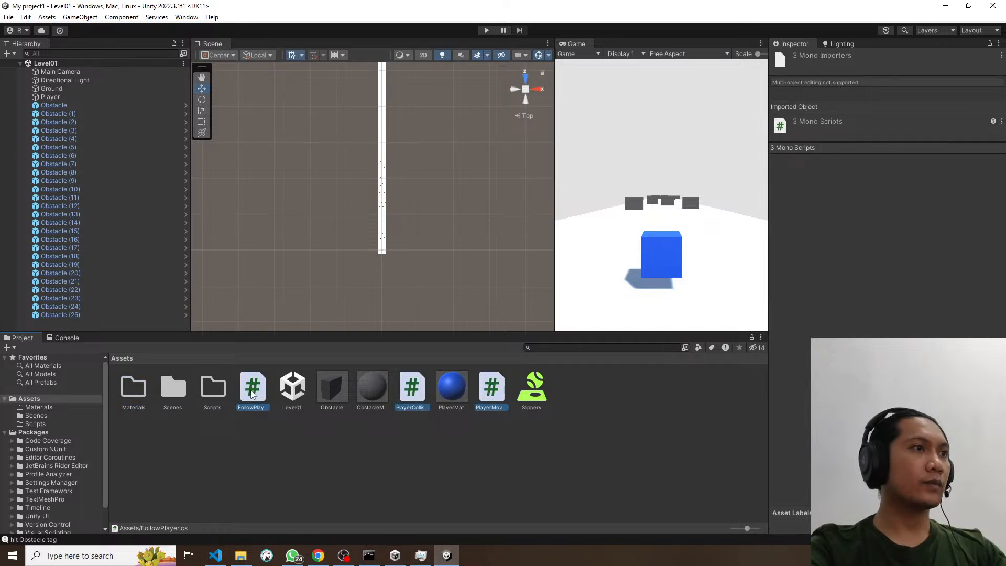
left_click_drag(253, 394, 215, 391)
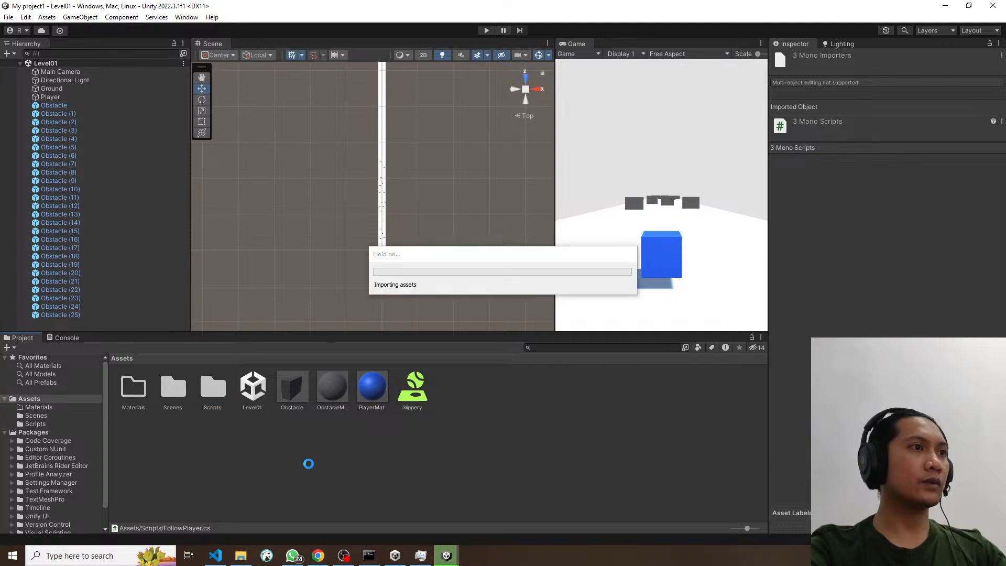
Step: Check the folder layout in the Chrome tutorial video and move the ObstacleMat and PlayerMat materials into Unity's Materials folder
key("alt+Tab")
key("alt+Tab")
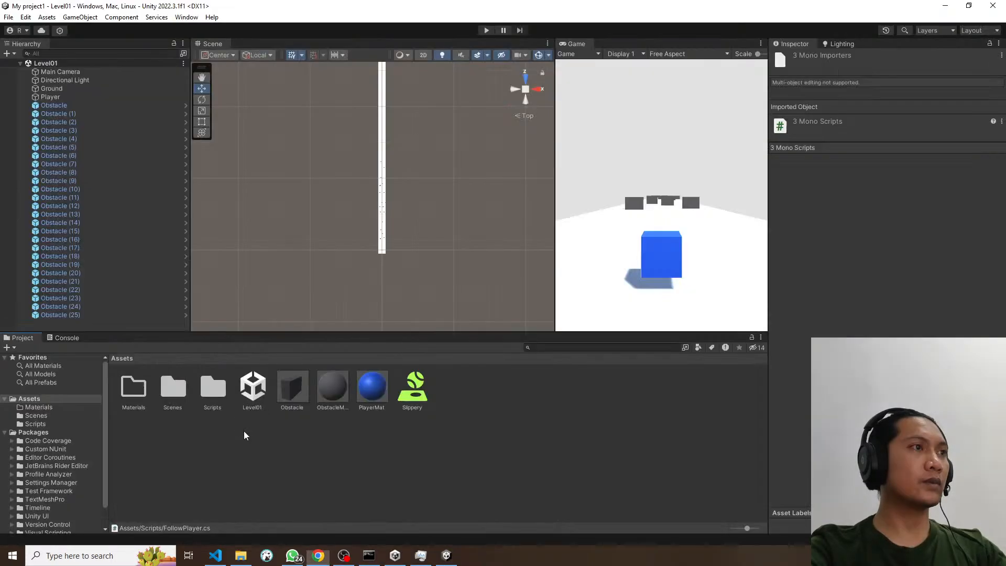
key("alt+Tab")
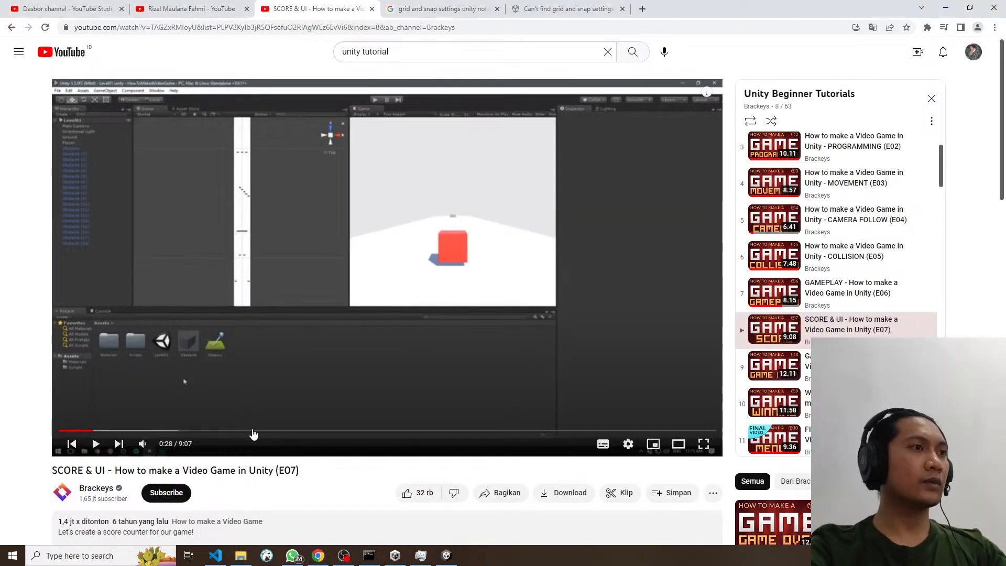
key("alt+Tab")
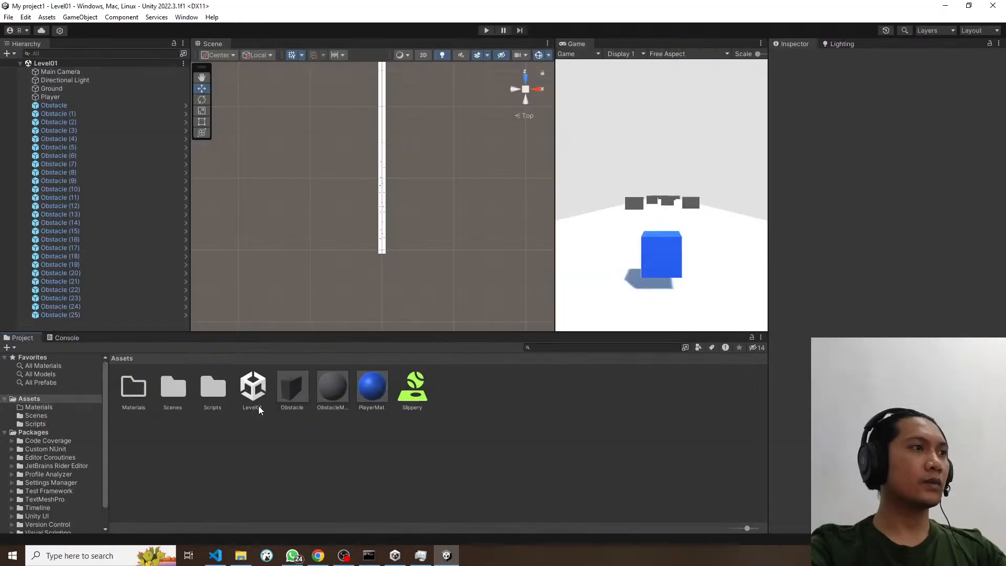
left_click_drag(332, 387, 134, 390)
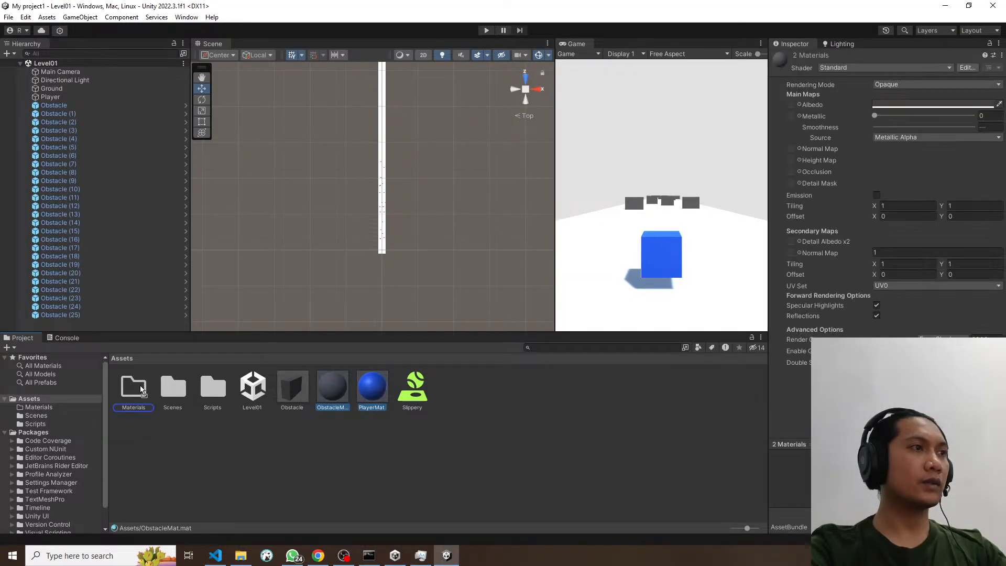
Step: Compare the Assets folder with the tutorial video in Chrome and check the contents of the Scenes folder in Unity
key("alt+Tab")
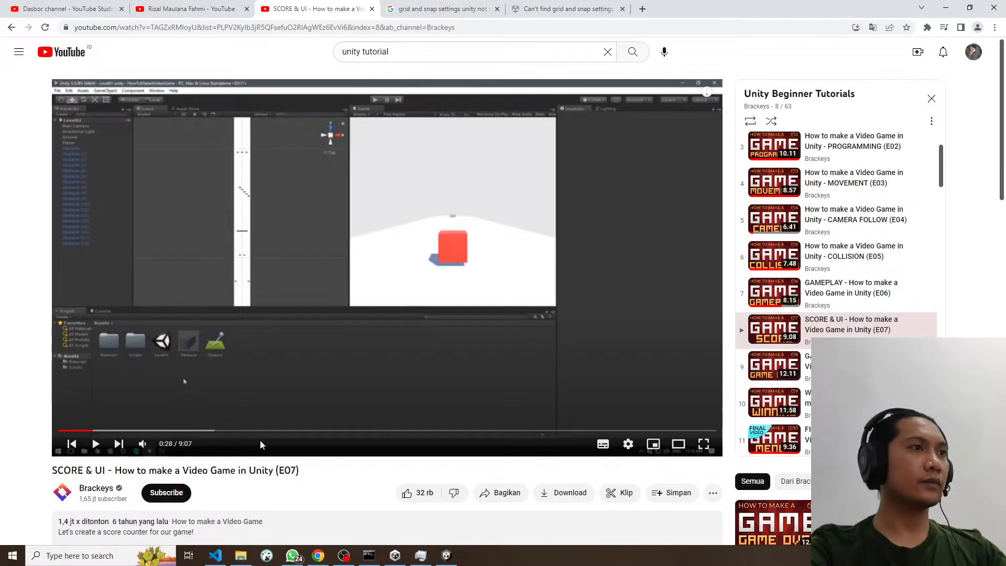
key("alt+Tab")
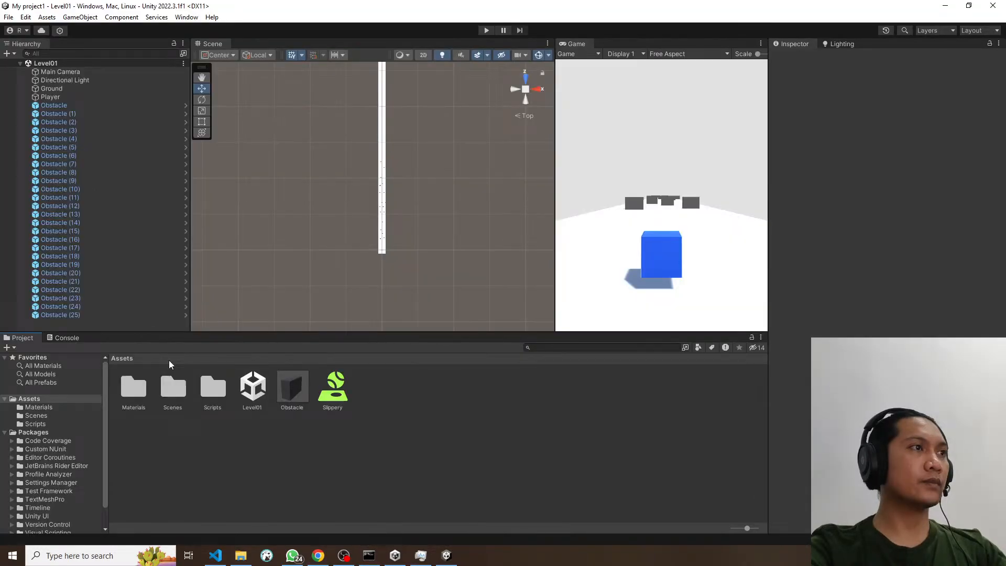
double_click(174, 389)
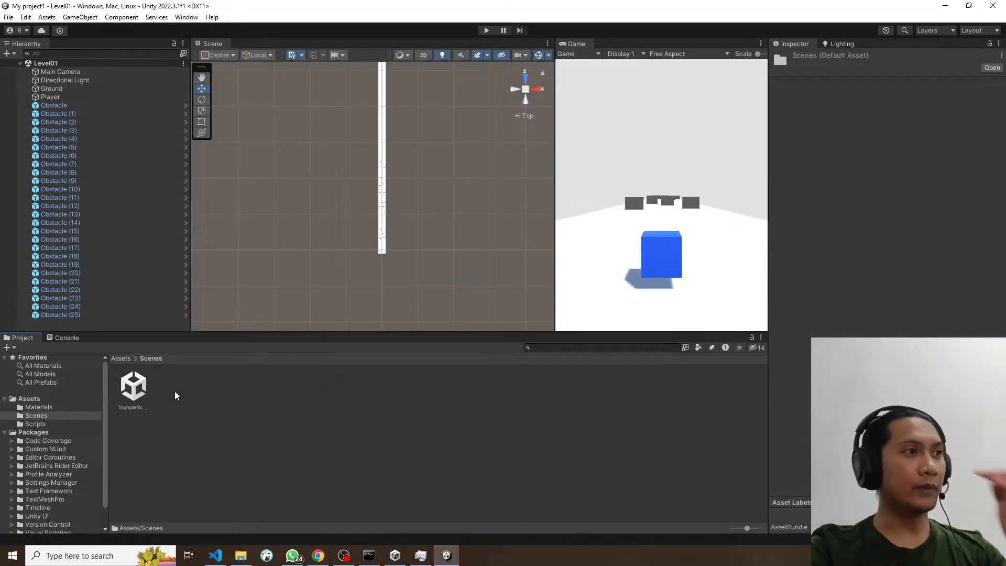
left_click(121, 357)
left_click(322, 447)
key("alt+Tab")
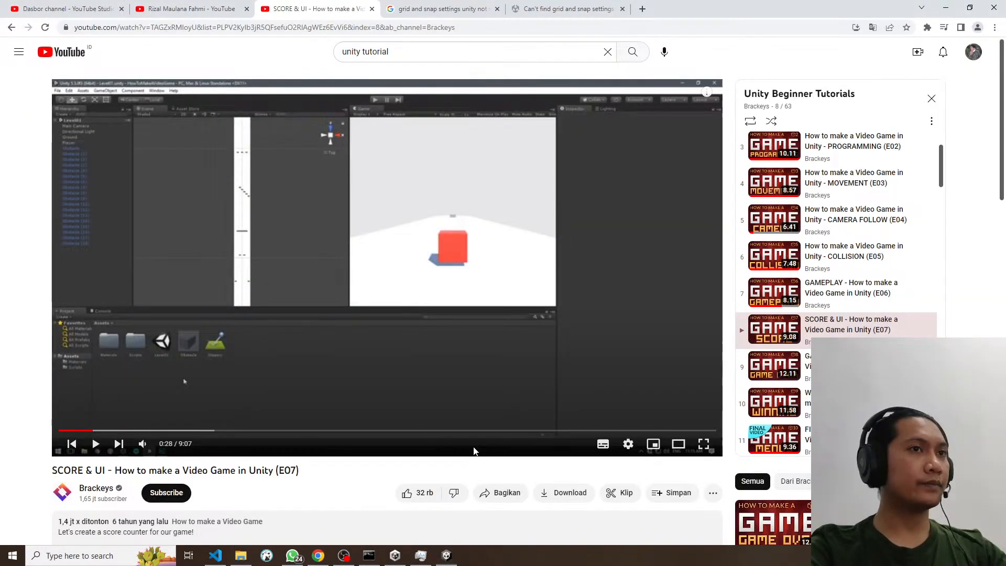
key("alt+Tab")
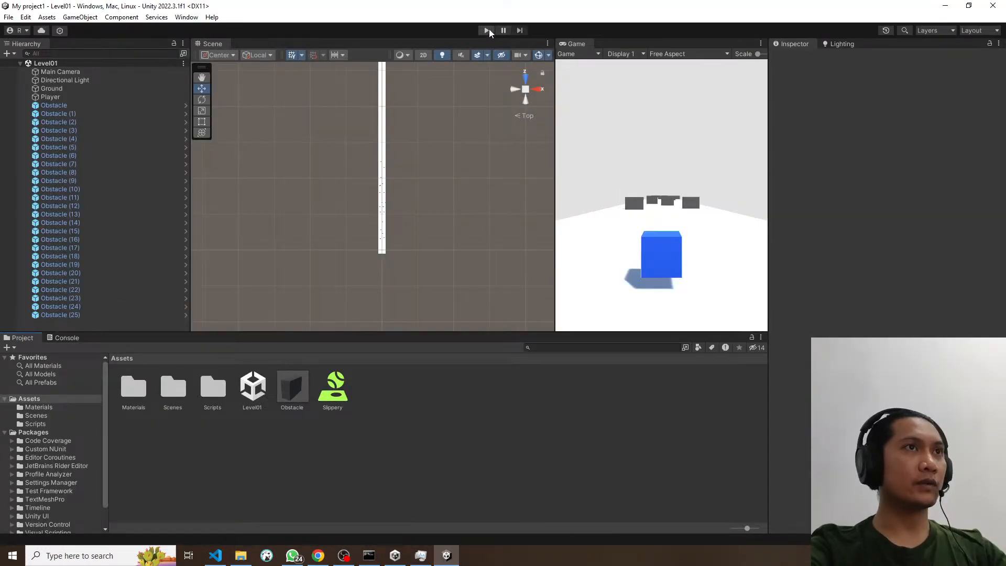
Step: Play-test Level01 twice with the reorganized assets, stopping play mode after each run
left_click(487, 30)
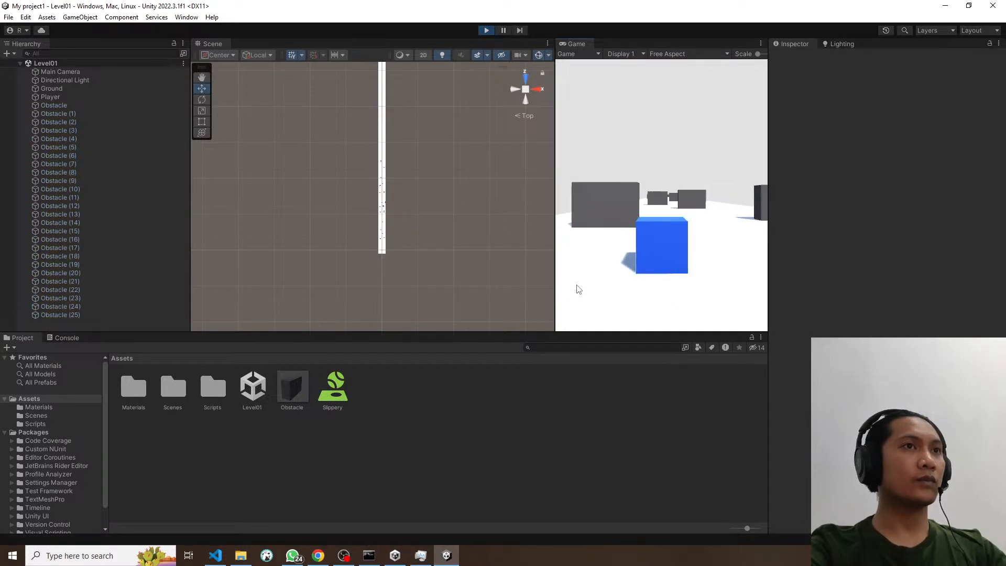
left_click(486, 29)
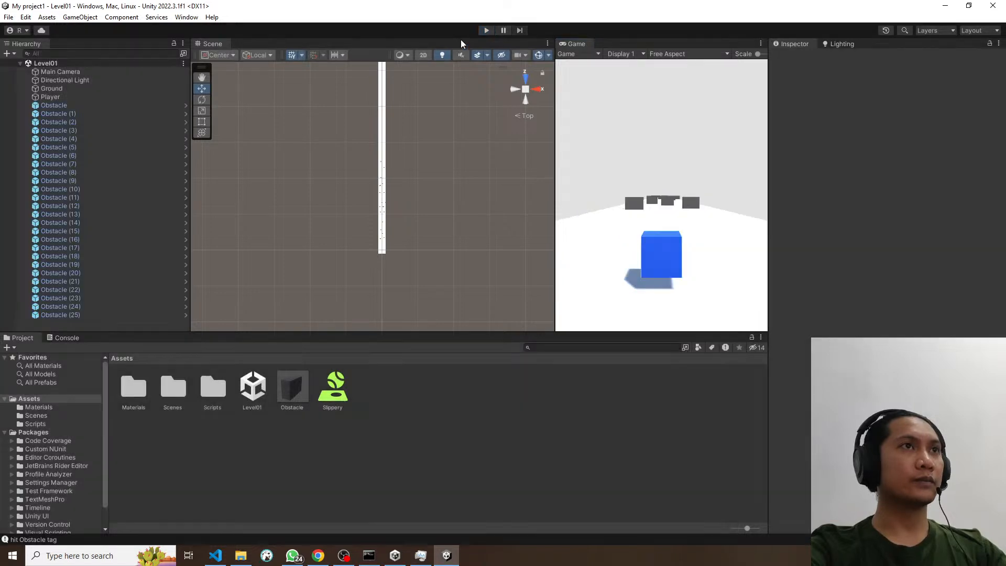
left_click(486, 30)
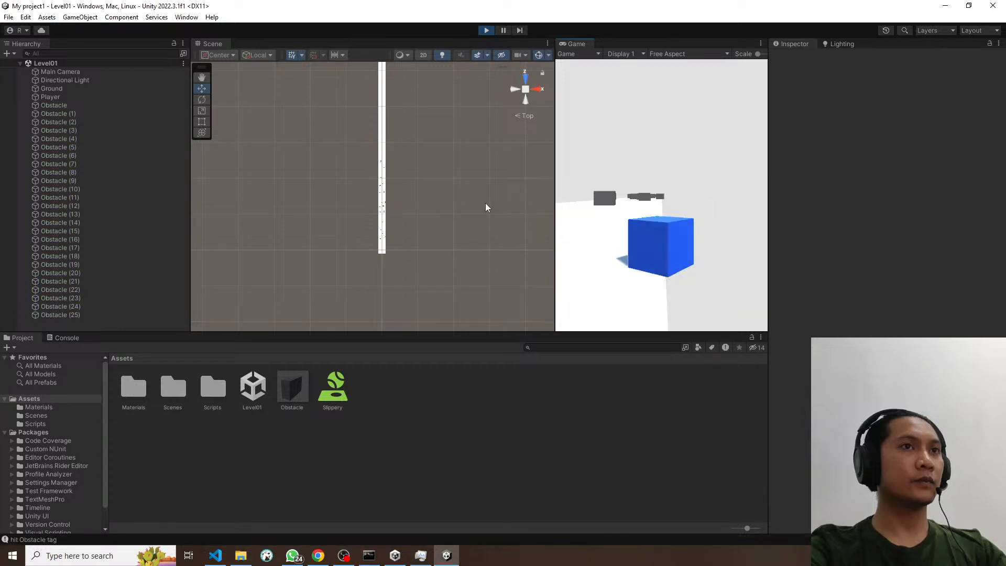
key("ctrl+p")
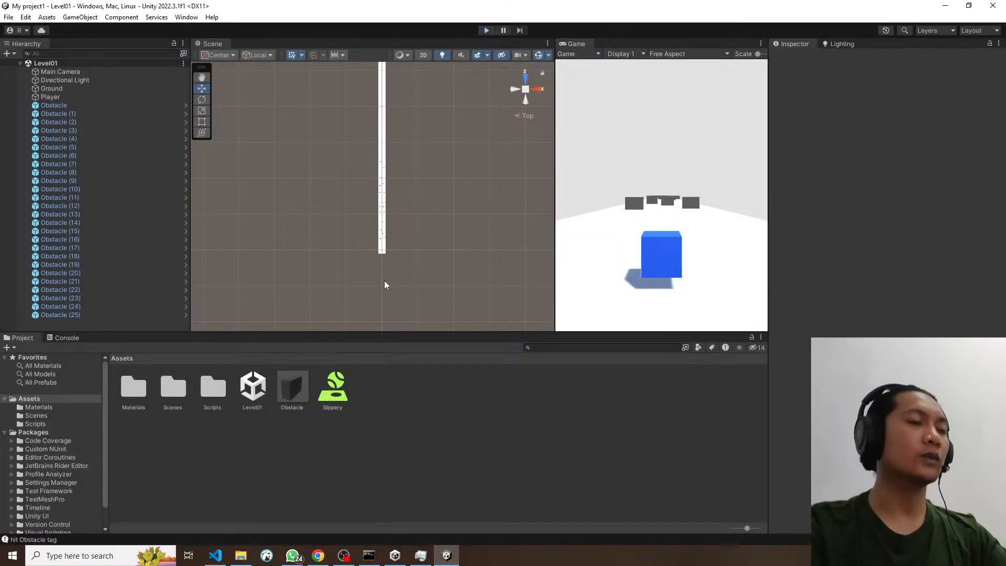